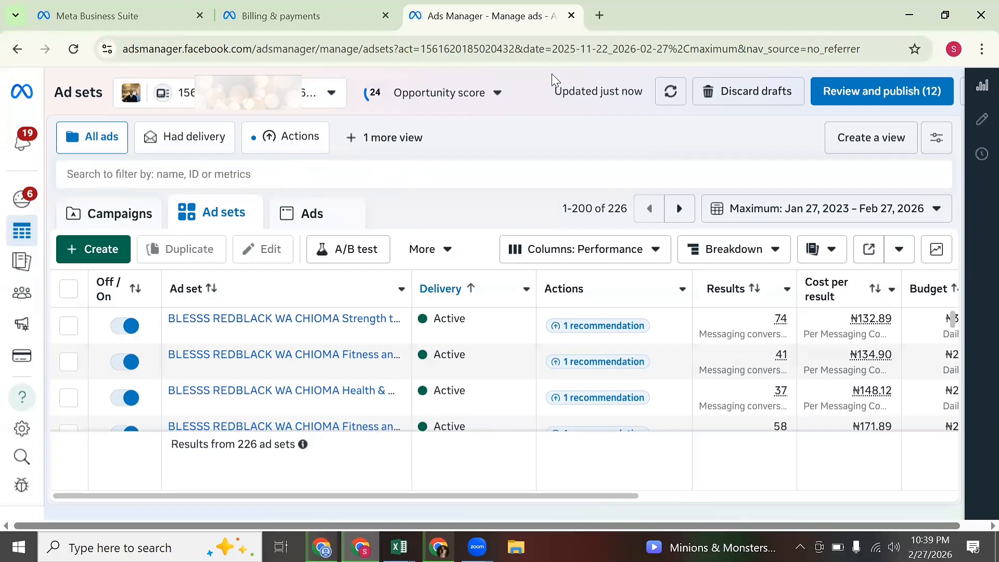
Open Facebook in a new tab and go to the Ads Manager campaigns list.
{"action": "left_click", "coordinate": [599, 16]}
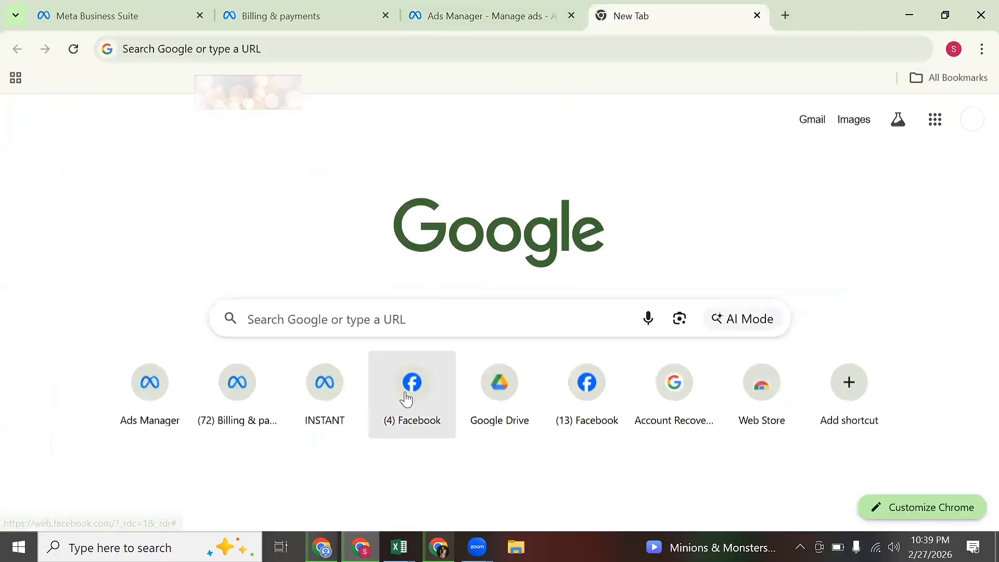
{"action": "left_click", "coordinate": [409, 396]}
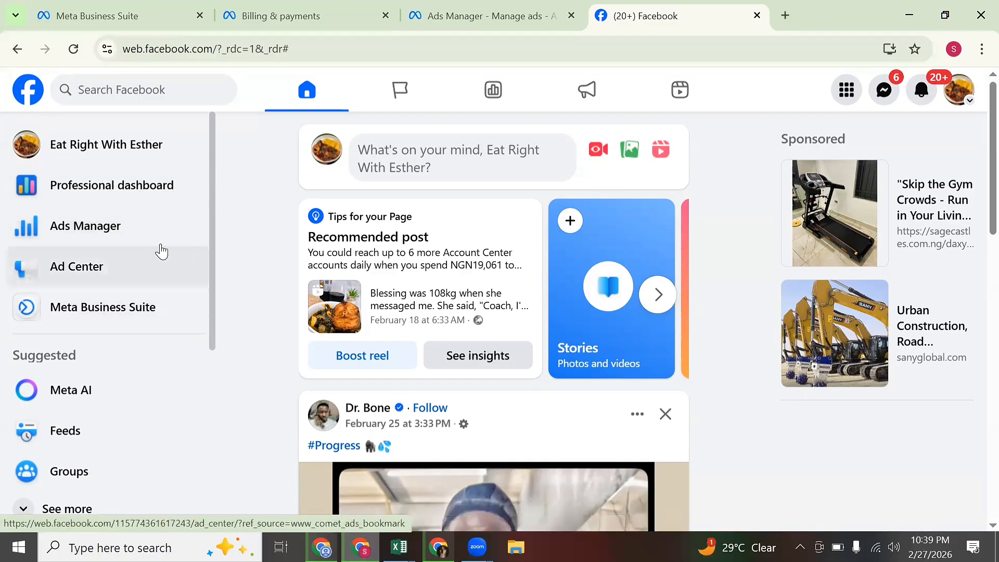
{"action": "left_click", "coordinate": [110, 239]}
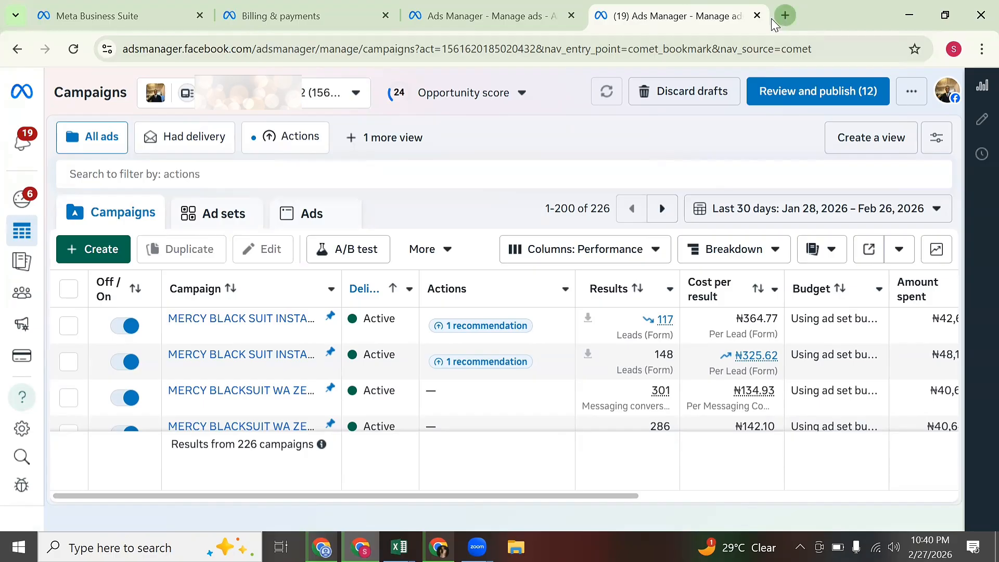
{"action": "left_click", "coordinate": [785, 16]}
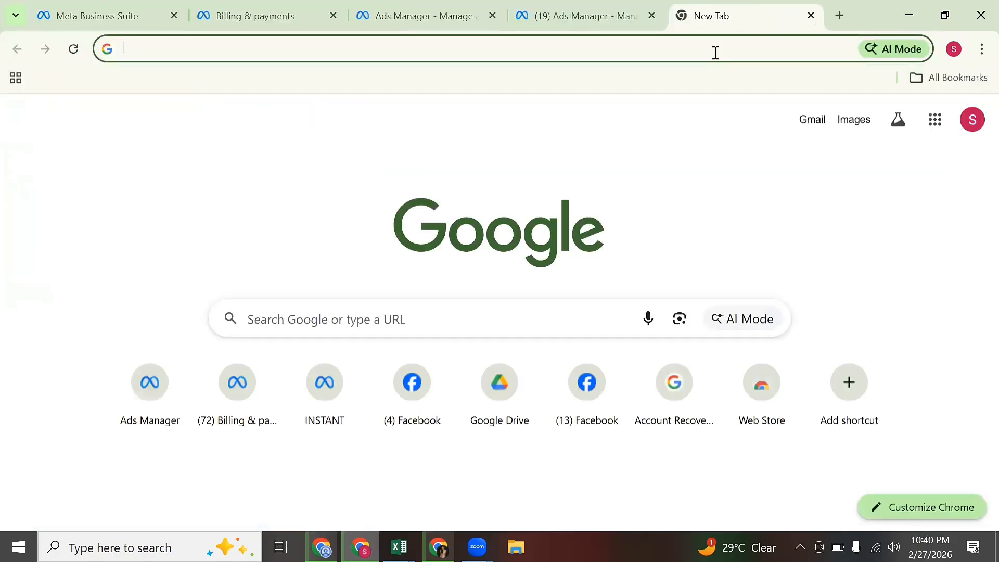
{"action": "type", "text": "WWW"}
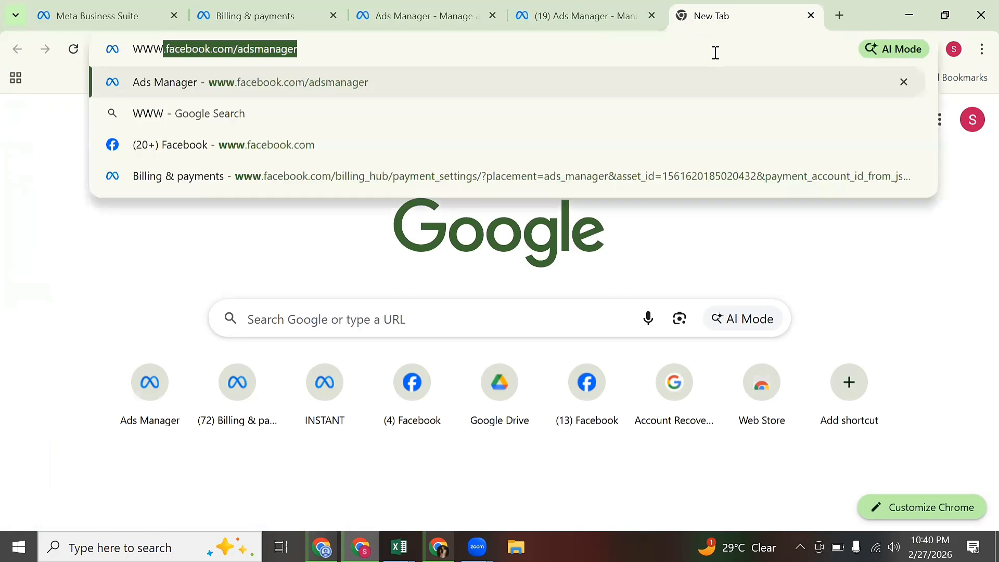
{"action": "type", "text": "."}
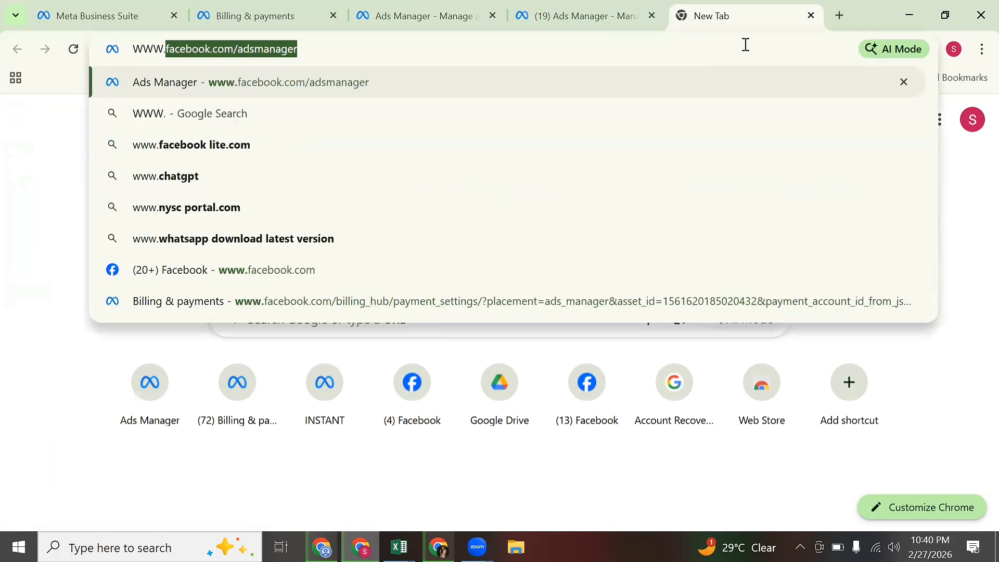
{"action": "left_click", "coordinate": [475, 49]}
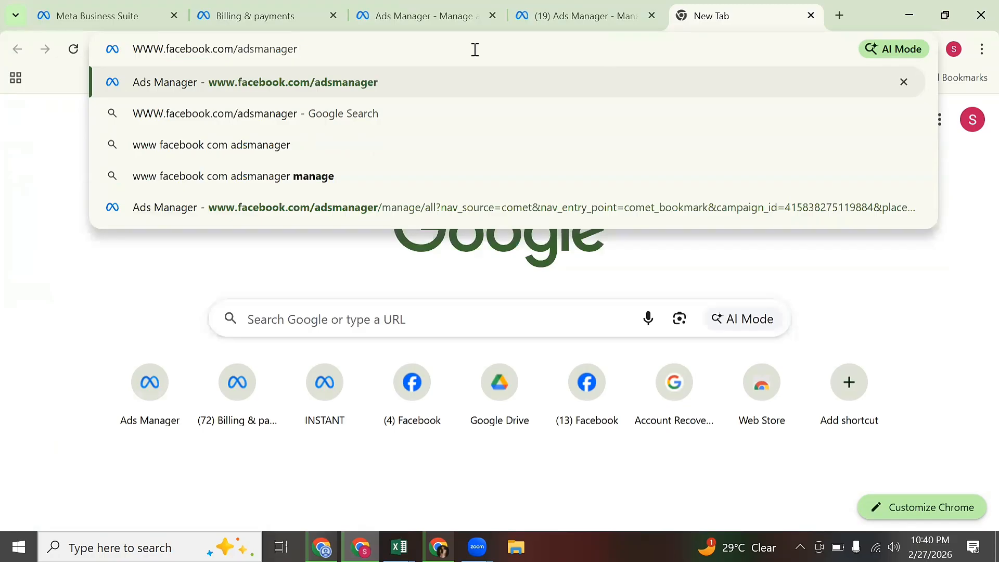
{"action": "double_click", "coordinate": [265, 49]}
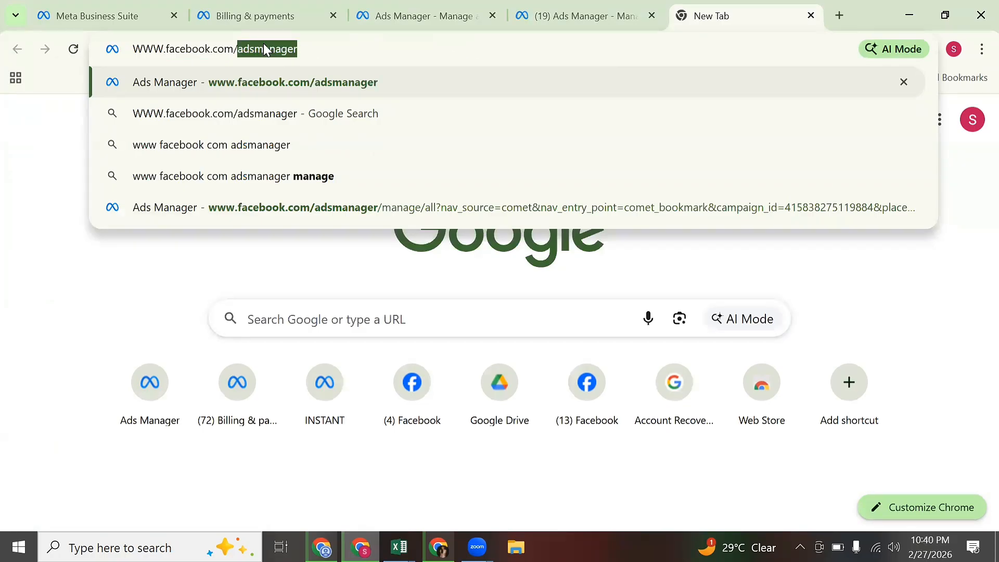
{"action": "left_click", "coordinate": [265, 49]}
{"action": "left_click", "coordinate": [306, 47]}
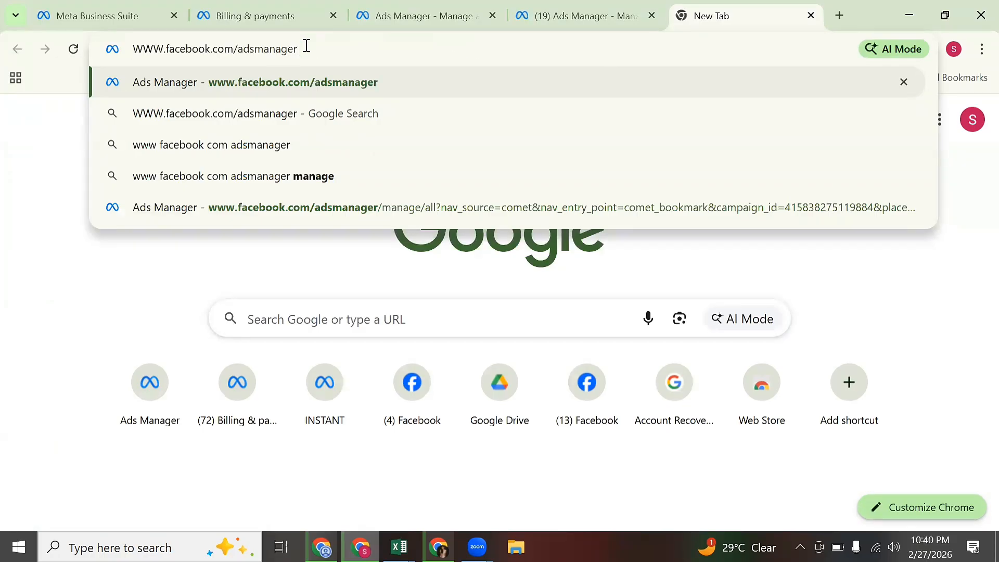
{"action": "key", "text": "Return"}
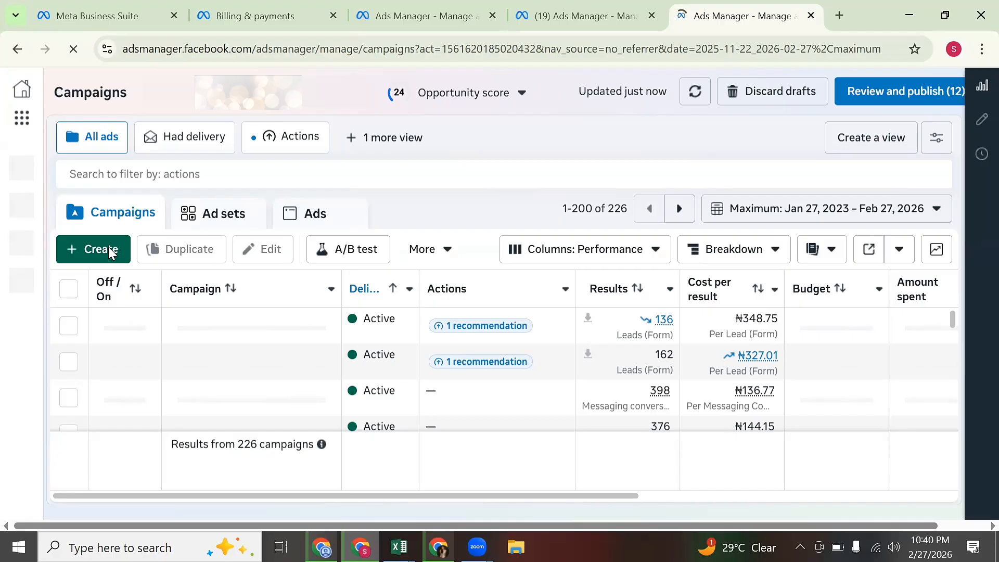
Start a new campaign with + Create and pick Leads as the objective.
{"action": "left_click", "coordinate": [110, 253]}
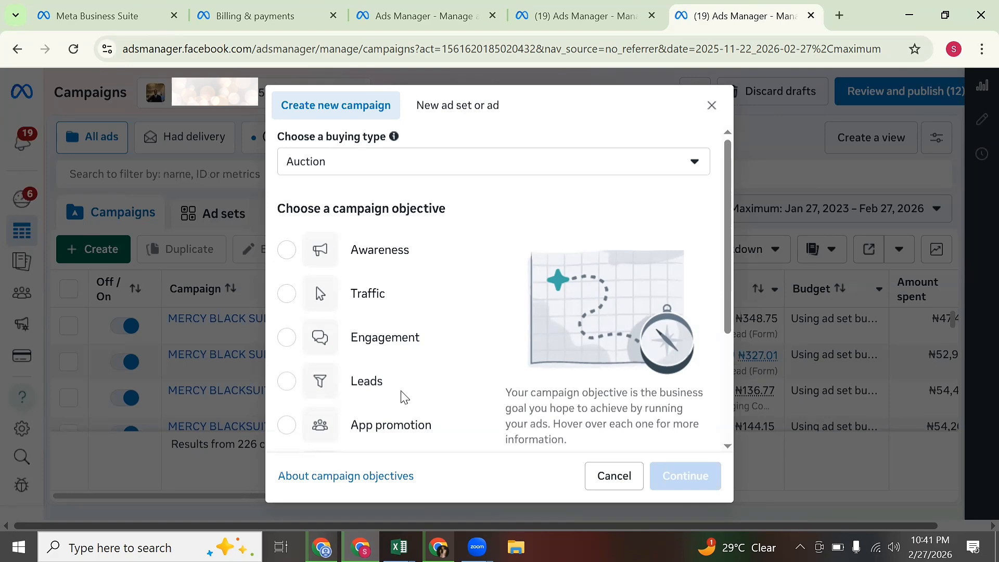
{"action": "scroll", "coordinate": [415, 406], "scroll_direction": "down", "scroll_amount": 3}
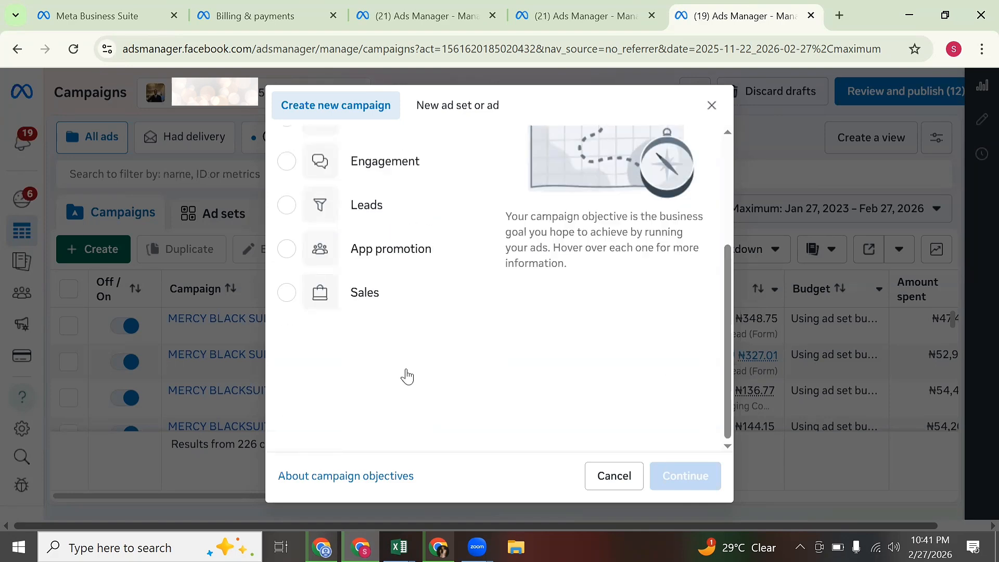
{"action": "mouse_move", "coordinate": [367, 220]}
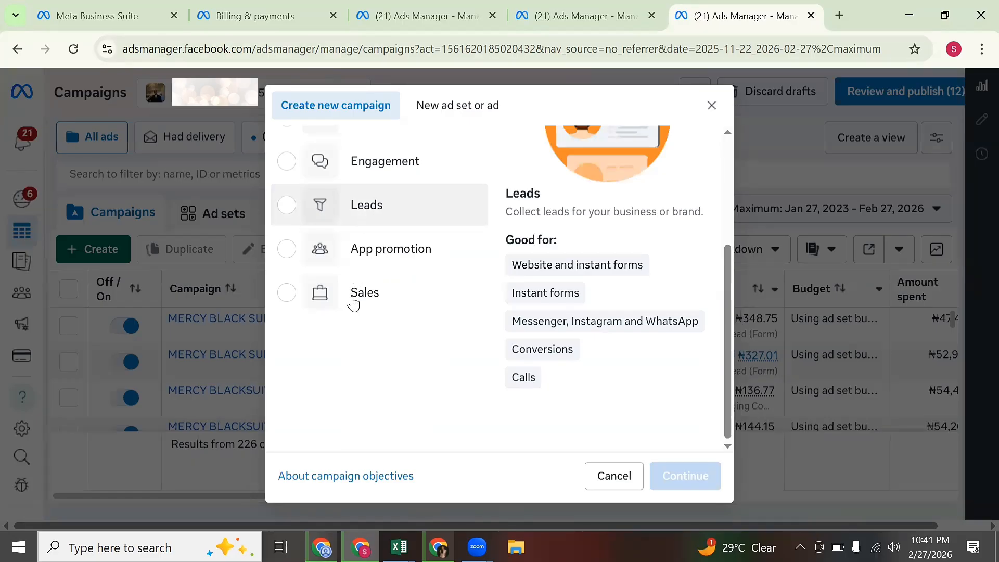
{"action": "mouse_move", "coordinate": [354, 303]}
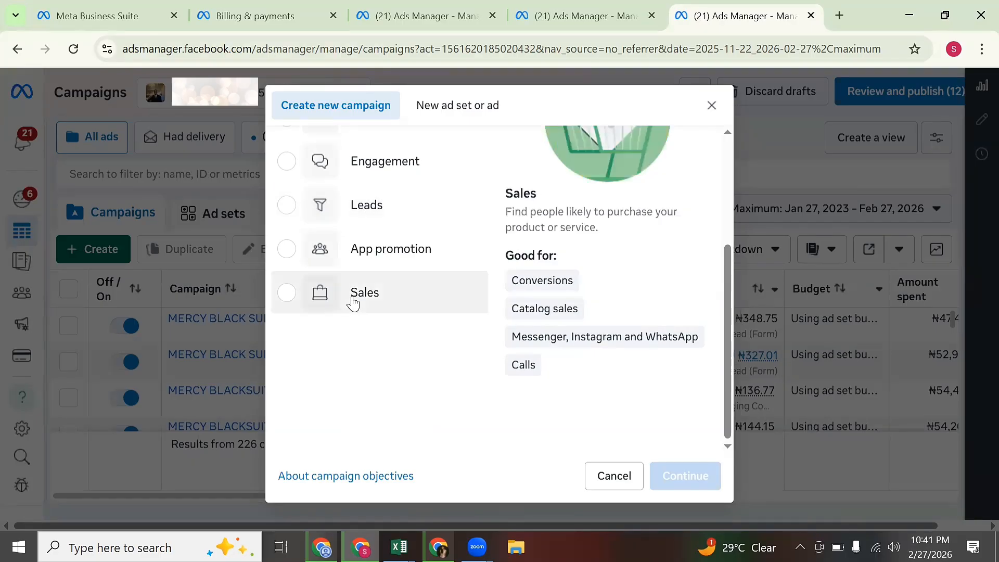
{"action": "left_click", "coordinate": [386, 217]}
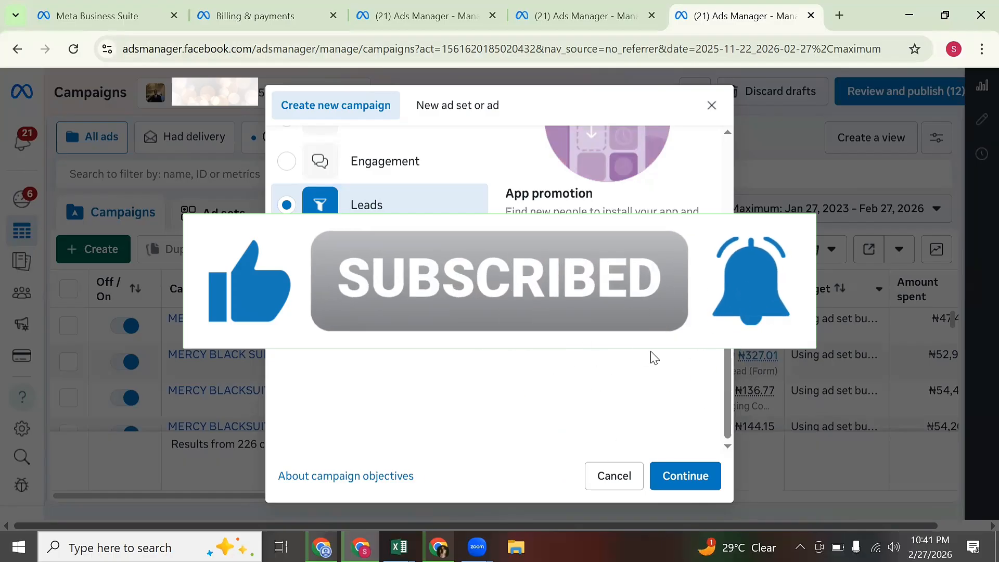
Confirm the Leads objective and go with the Manual leads campaign setup.
{"action": "left_click", "coordinate": [690, 481]}
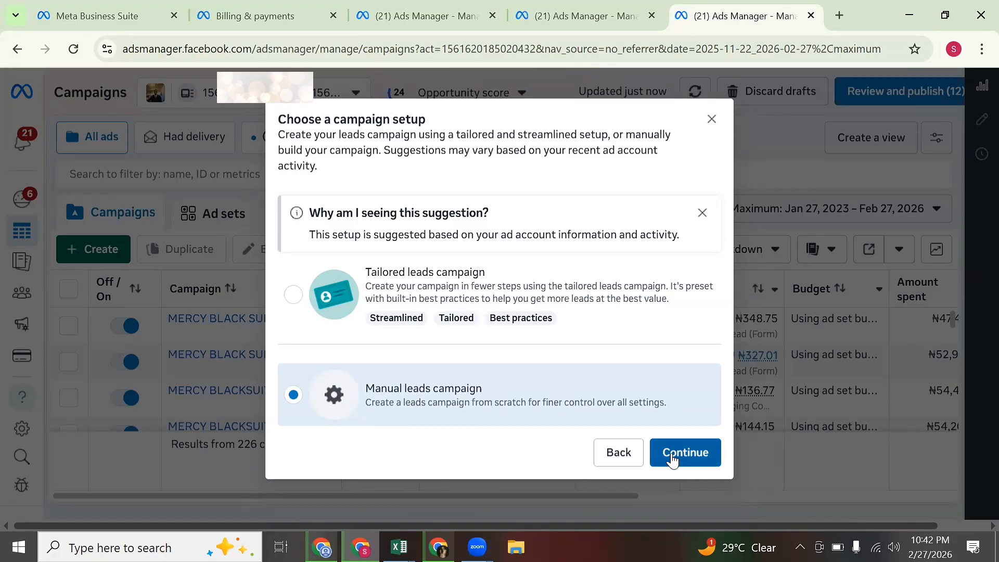
{"action": "left_click", "coordinate": [672, 454]}
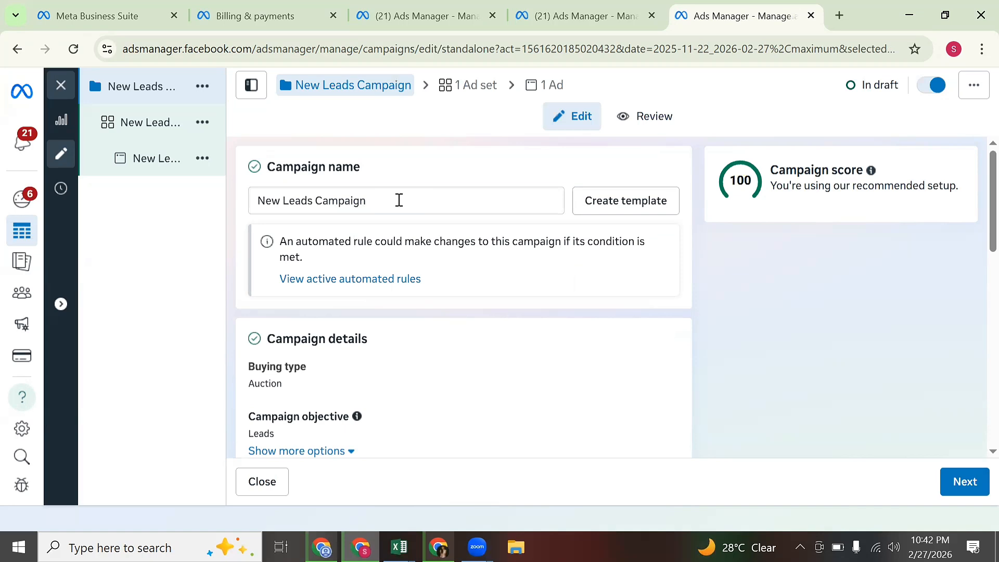
Replace the default campaign name with 'TEST INSTAGRAM AD' and scroll to Budget.
{"action": "double_click", "coordinate": [399, 200]}
{"action": "triple_click", "coordinate": [399, 200]}
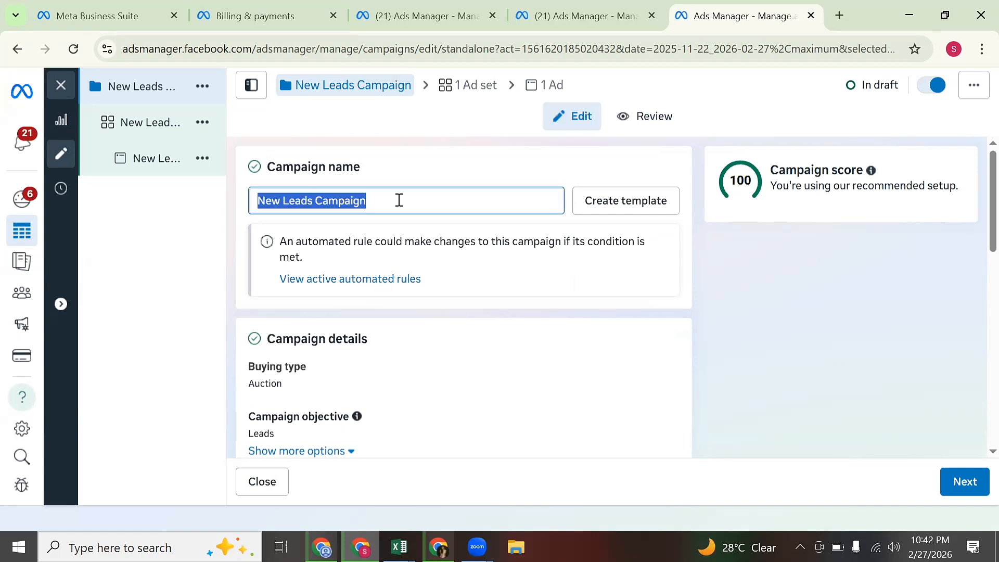
{"action": "type", "text": "TEST"}
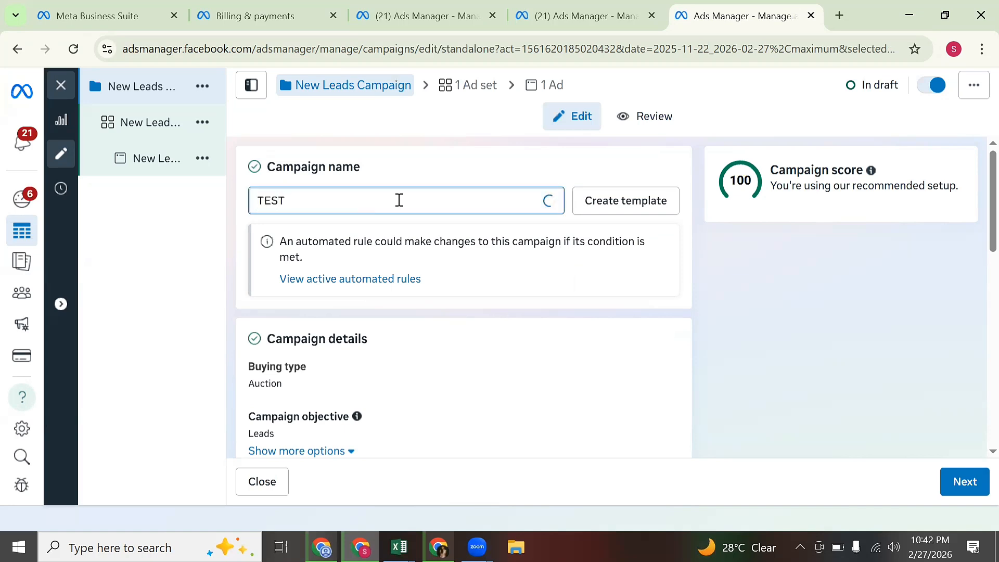
{"action": "type", "text": " IN"}
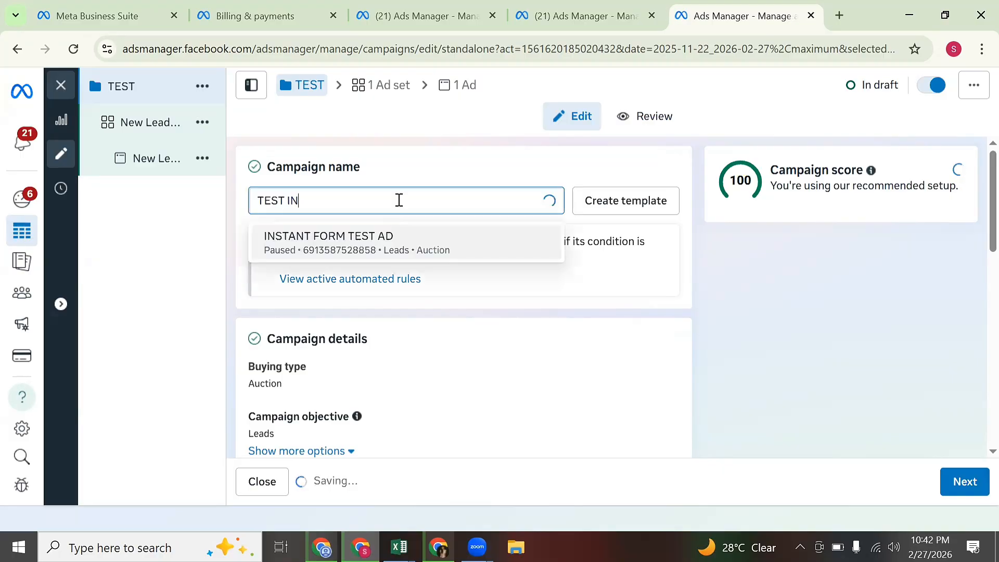
{"action": "type", "text": "STAGR"}
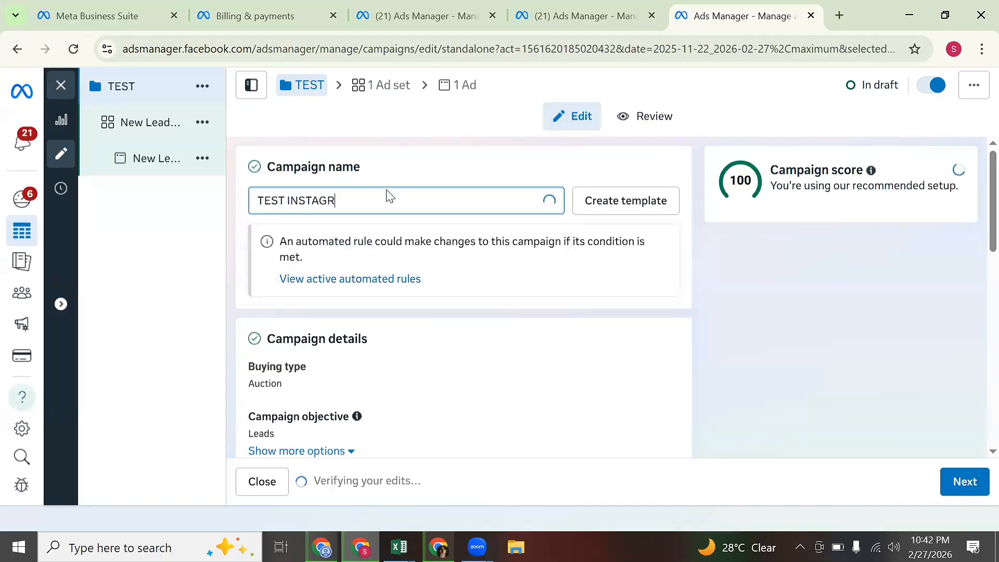
{"action": "type", "text": "AM AD"}
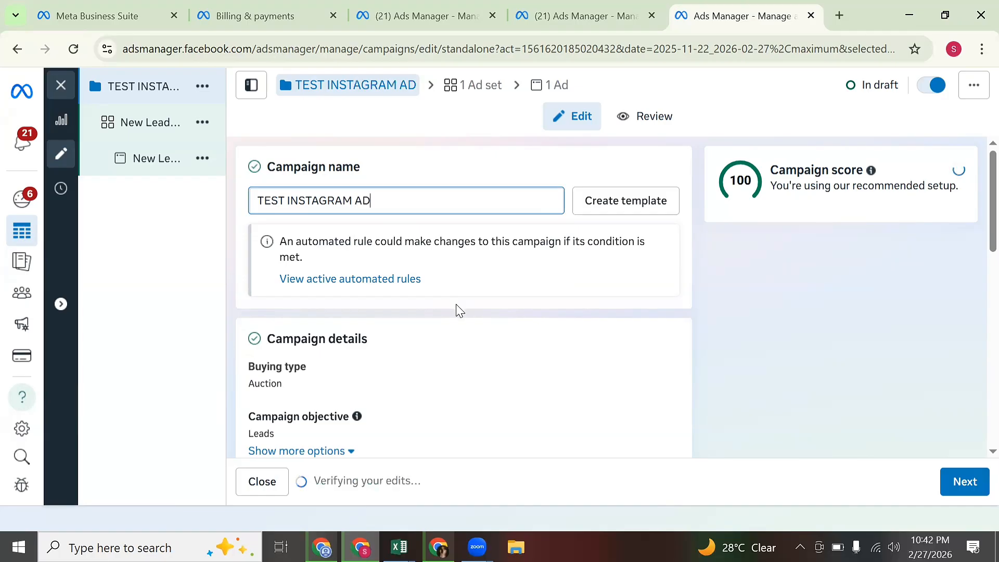
{"action": "scroll", "coordinate": [507, 333], "scroll_direction": "down", "scroll_amount": 3}
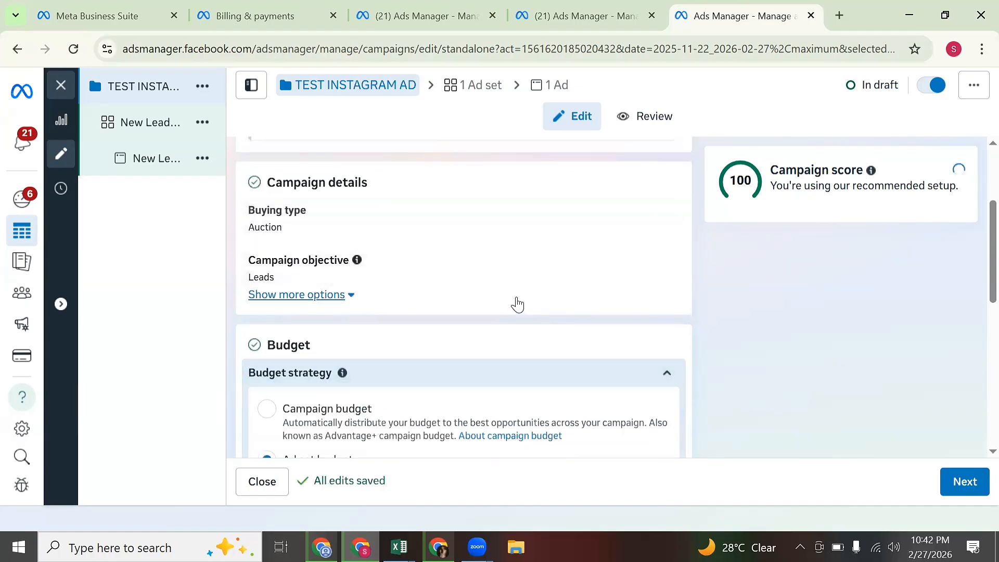
{"action": "scroll", "coordinate": [546, 289], "scroll_direction": "down", "scroll_amount": 2}
{"action": "mouse_move", "coordinate": [660, 200]}
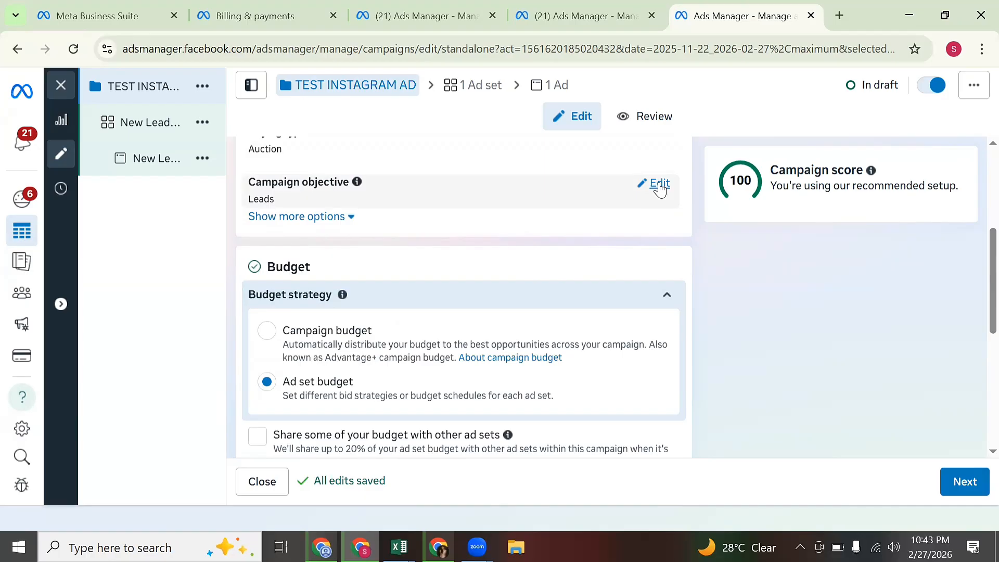
Review the campaign settings, keeping the Leads objective and Ad set budget.
{"action": "left_click", "coordinate": [659, 185]}
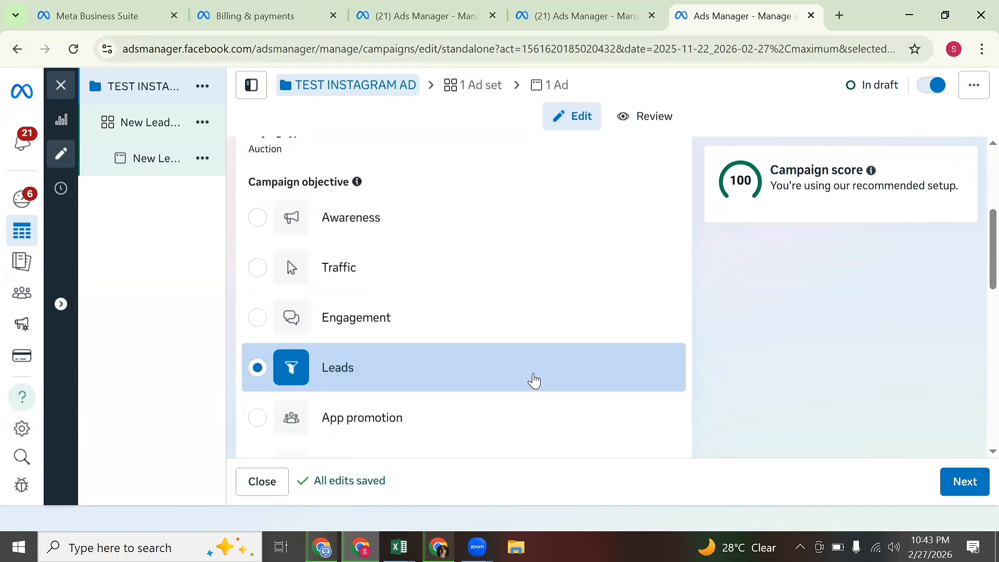
{"action": "scroll", "coordinate": [687, 409], "scroll_direction": "down", "scroll_amount": 3}
{"action": "scroll", "coordinate": [687, 408], "scroll_direction": "down", "scroll_amount": 3}
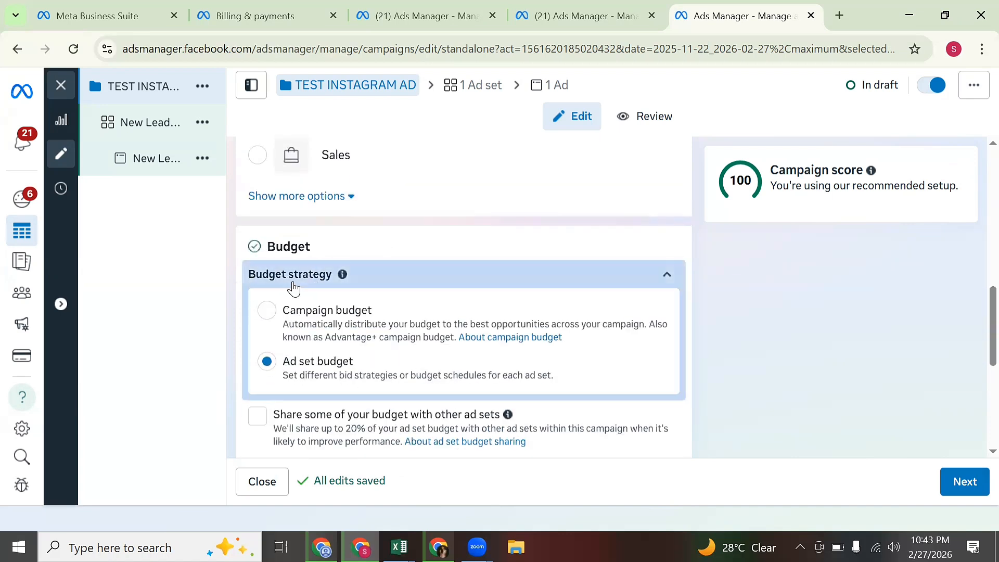
{"action": "mouse_move", "coordinate": [342, 274]}
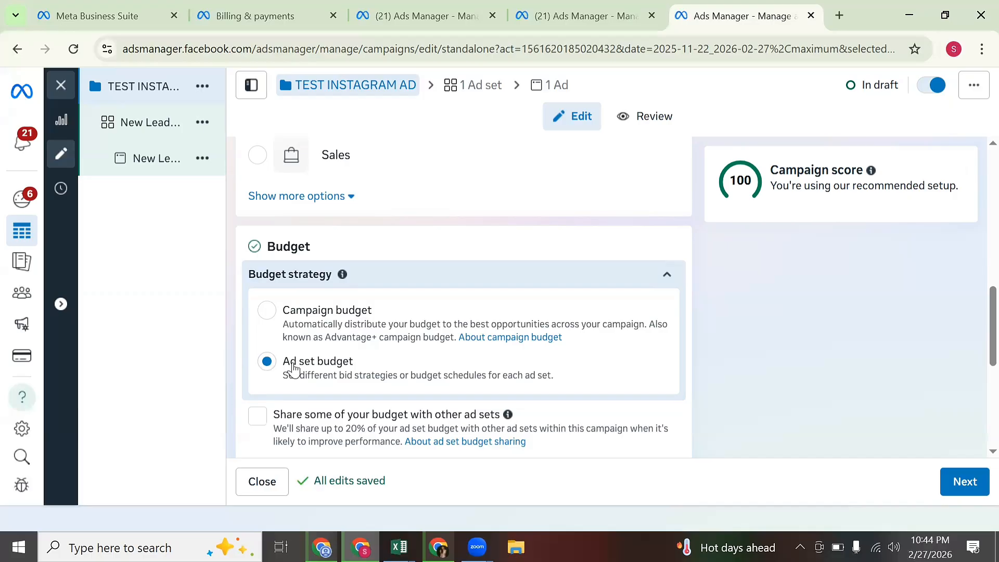
{"action": "scroll", "coordinate": [292, 370], "scroll_direction": "down", "scroll_amount": 5}
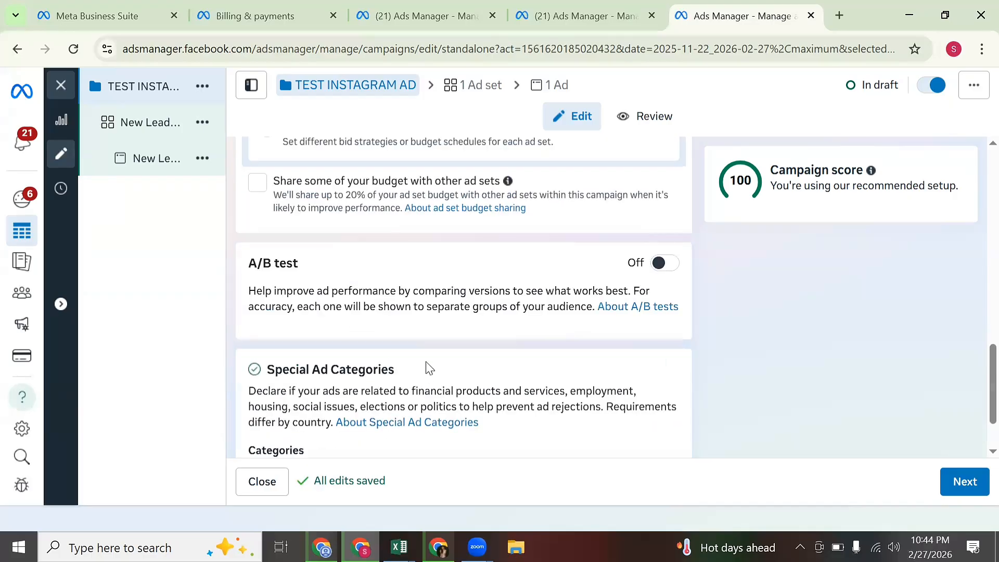
{"action": "scroll", "coordinate": [446, 382], "scroll_direction": "up", "scroll_amount": 2}
{"action": "scroll", "coordinate": [454, 388], "scroll_direction": "up", "scroll_amount": 6}
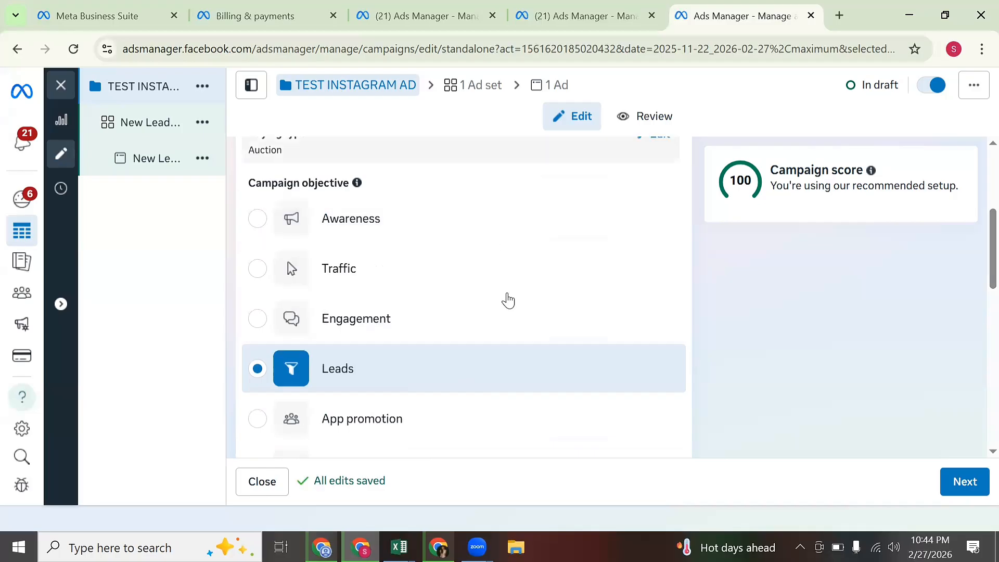
{"action": "scroll", "coordinate": [553, 388], "scroll_direction": "down", "scroll_amount": 5}
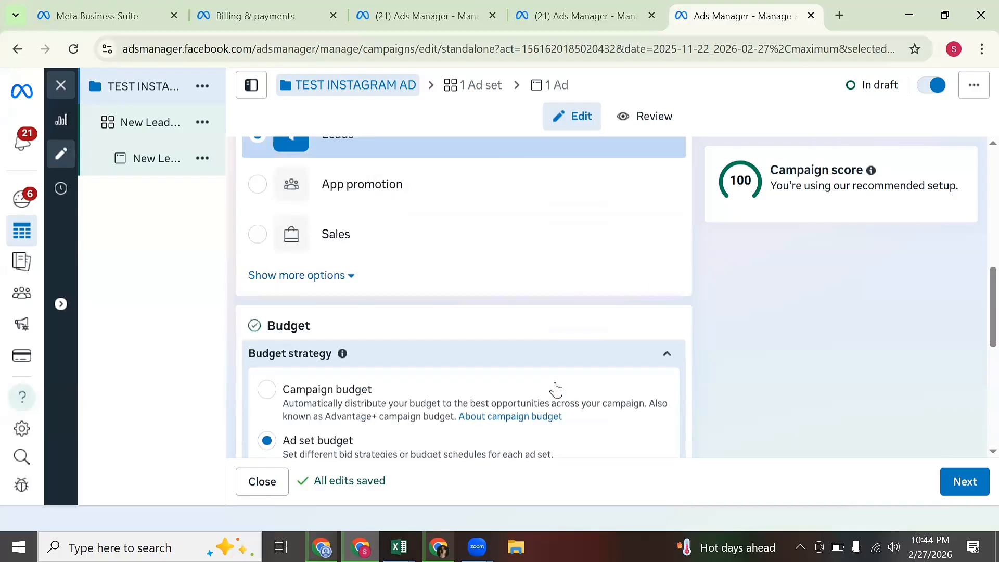
Move on to the ad set settings and try selecting the ad set name.
{"action": "left_click", "coordinate": [965, 483]}
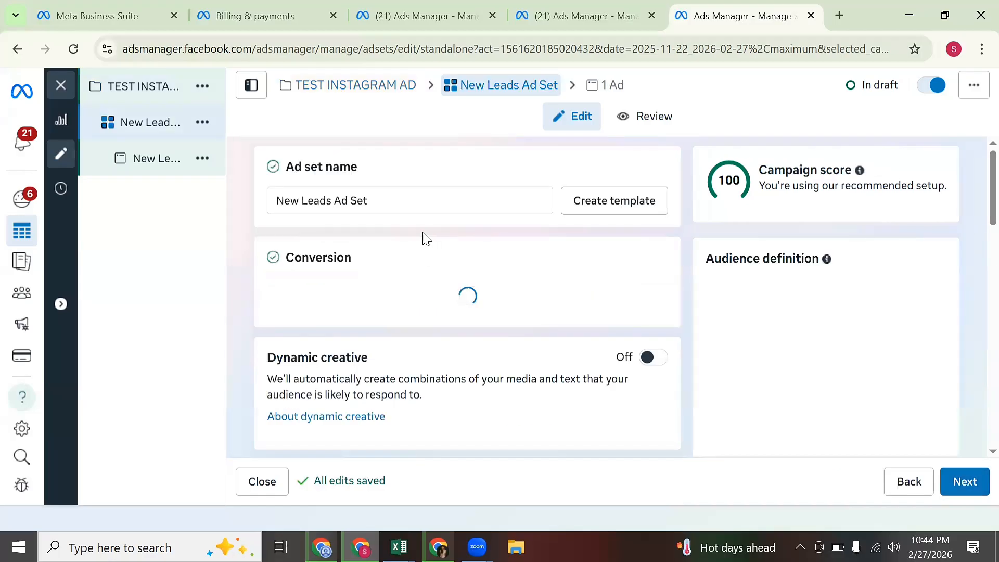
{"action": "triple_click", "coordinate": [309, 165]}
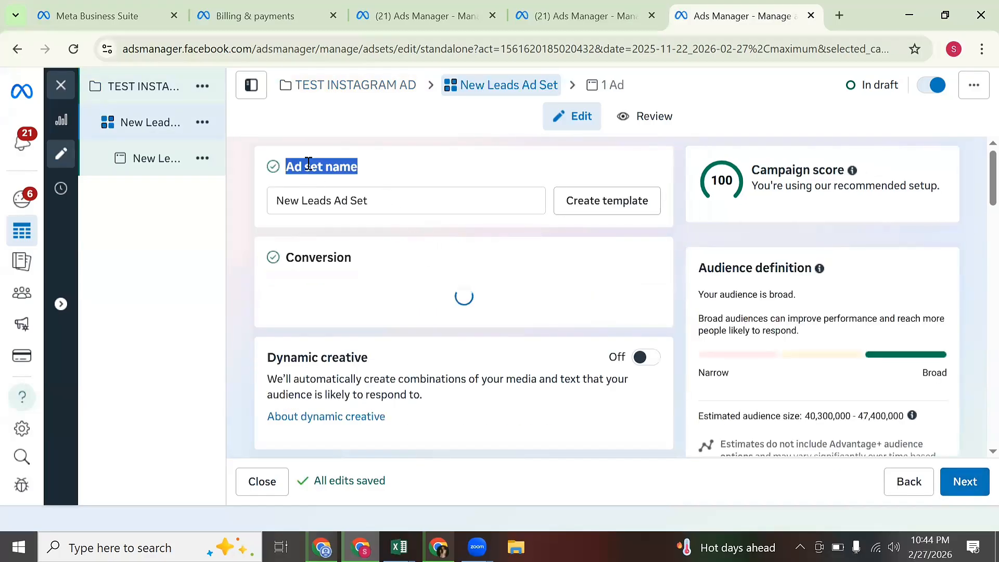
{"action": "left_click", "coordinate": [309, 164]}
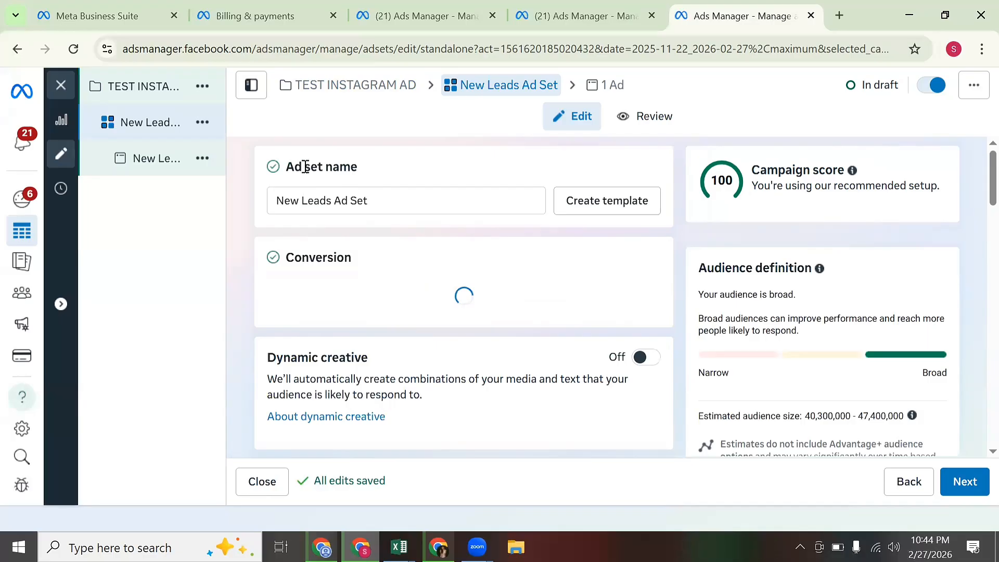
{"action": "double_click", "coordinate": [306, 166]}
{"action": "left_click", "coordinate": [303, 168]}
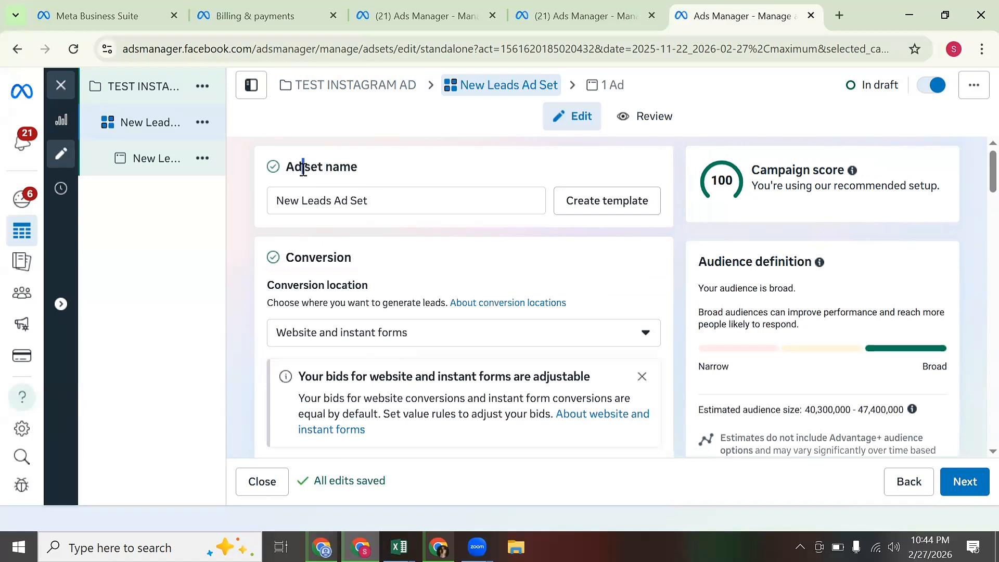
{"action": "triple_click", "coordinate": [301, 169]}
{"action": "left_click", "coordinate": [301, 169]}
{"action": "triple_click", "coordinate": [304, 168]}
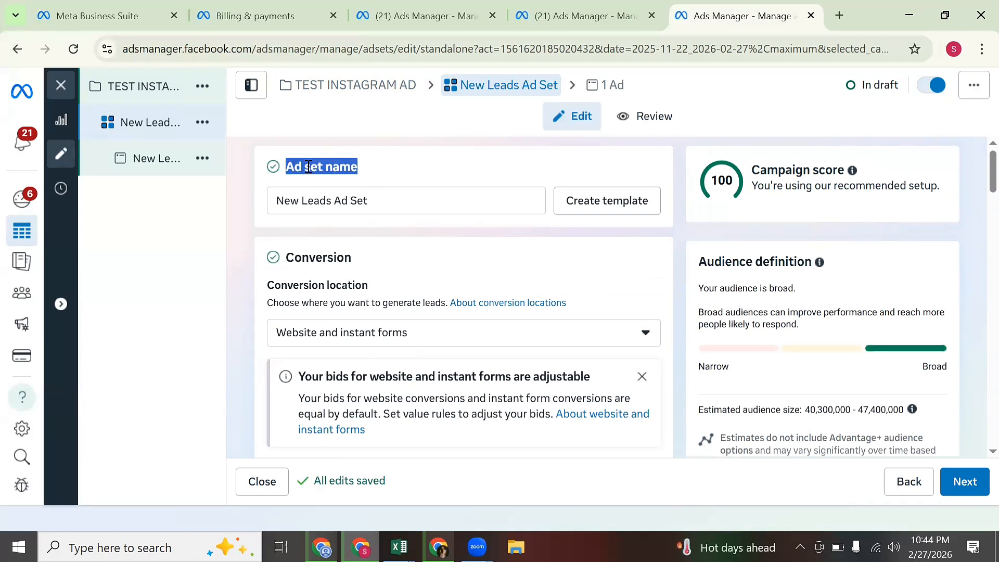
Browse the campaign and ad levels, then rename the ad set to 'TEST INSTAGRAN AD'.
{"action": "left_click", "coordinate": [160, 88]}
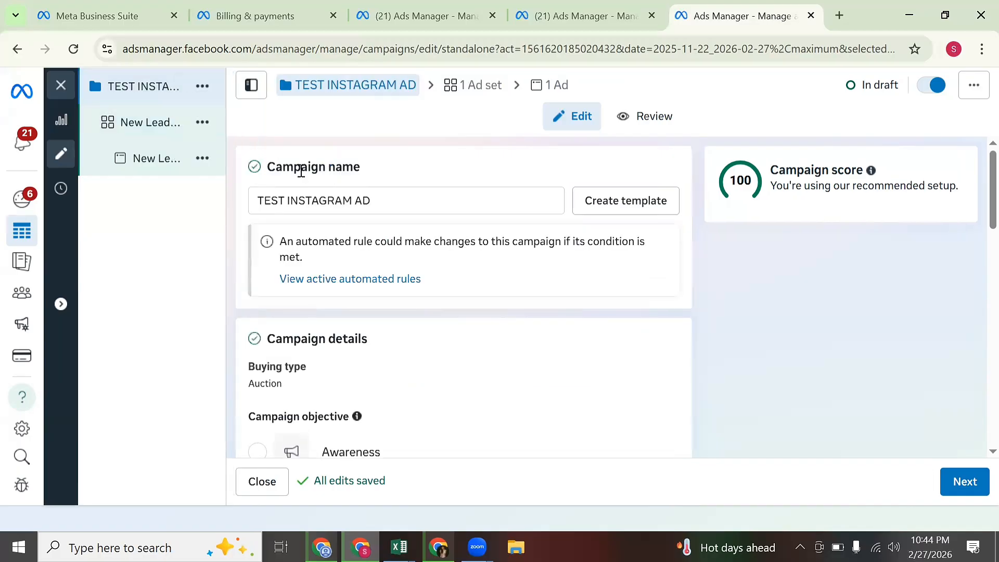
{"action": "triple_click", "coordinate": [302, 170]}
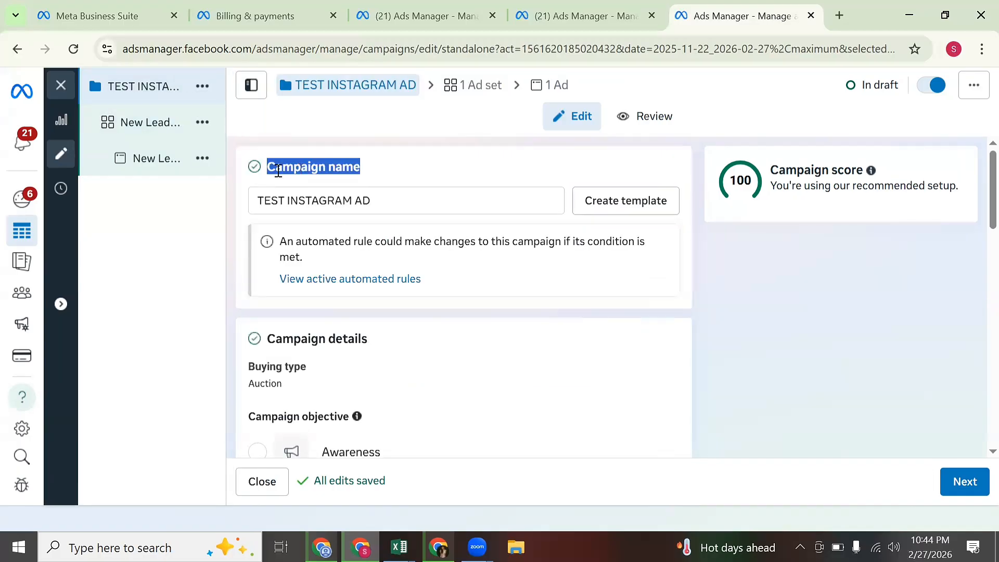
{"action": "left_click", "coordinate": [134, 163]}
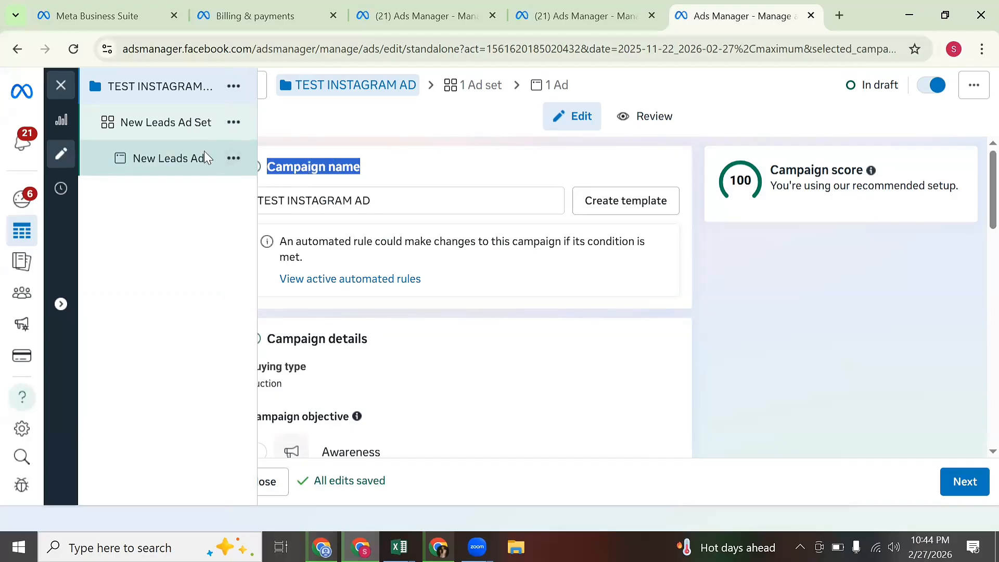
{"action": "left_click", "coordinate": [181, 158]}
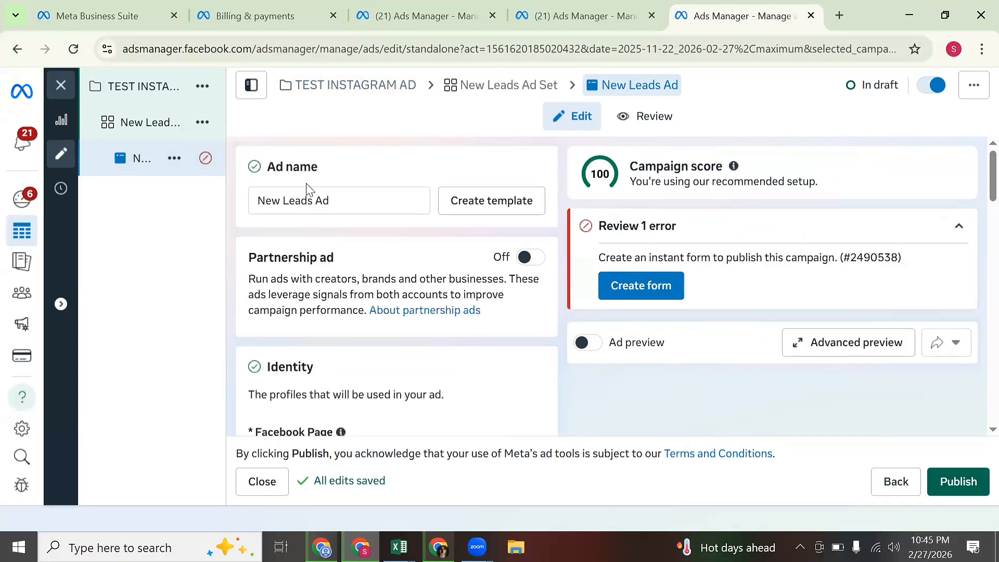
{"action": "triple_click", "coordinate": [280, 172]}
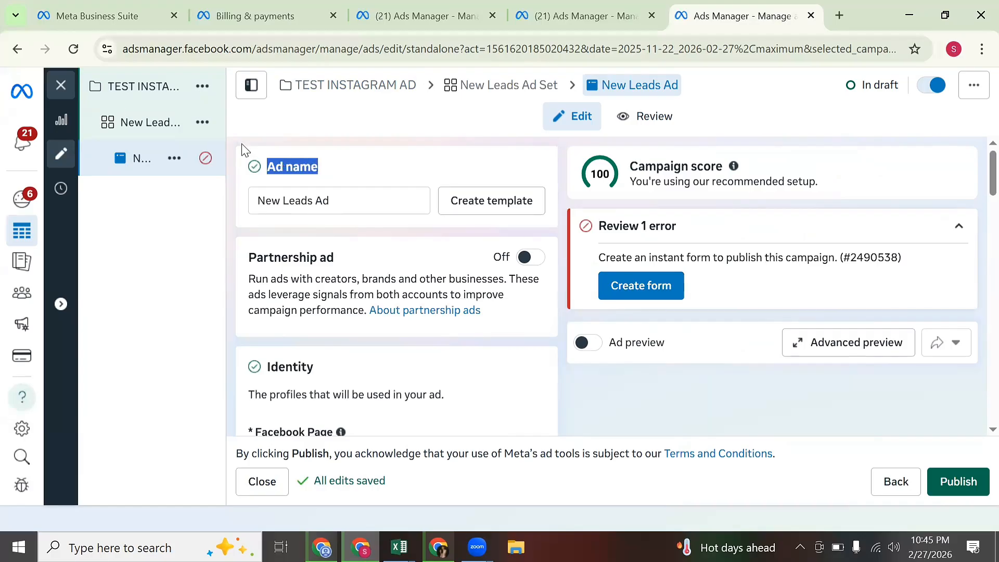
{"action": "left_click", "coordinate": [158, 129]}
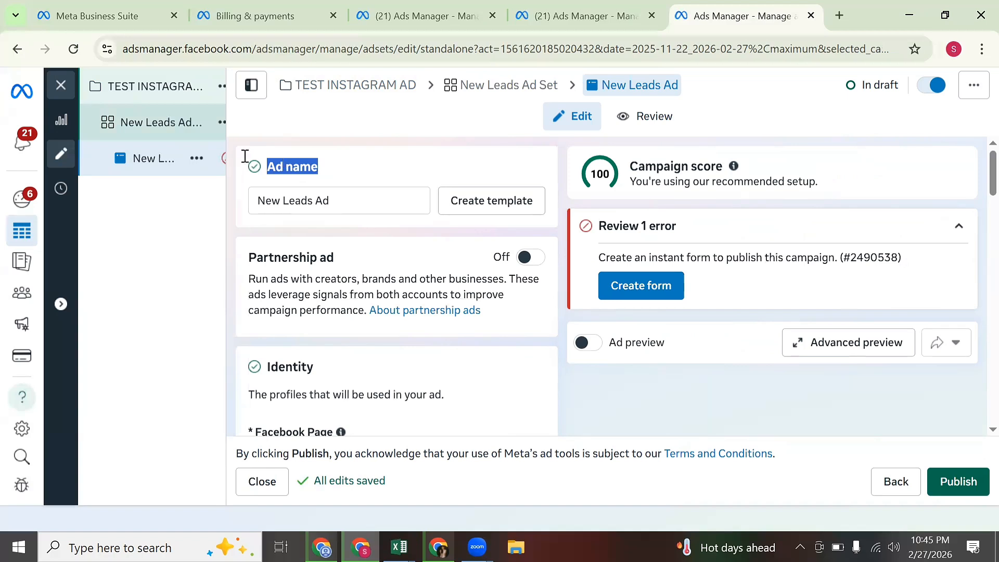
{"action": "left_click", "coordinate": [192, 134]}
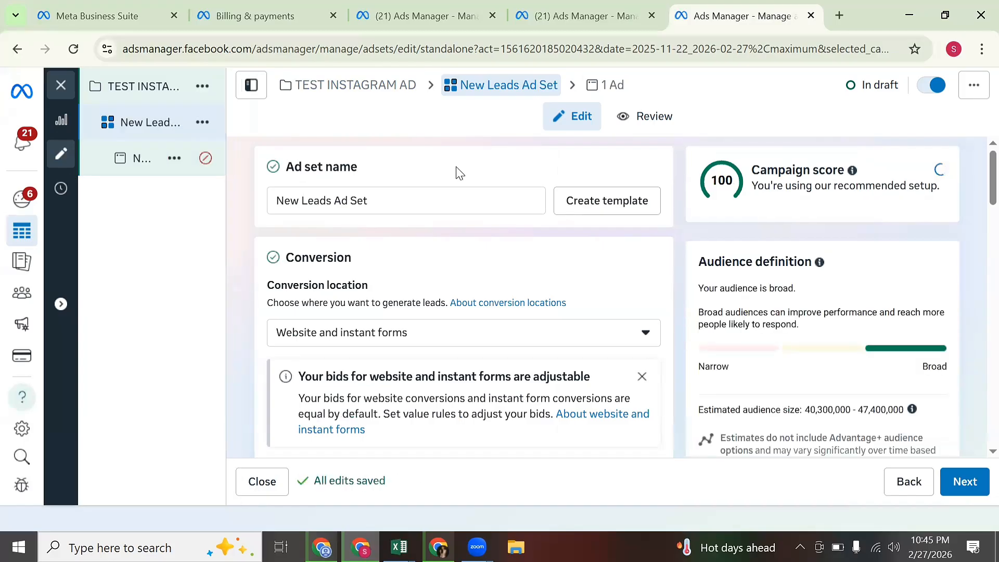
{"action": "left_click", "coordinate": [464, 200]}
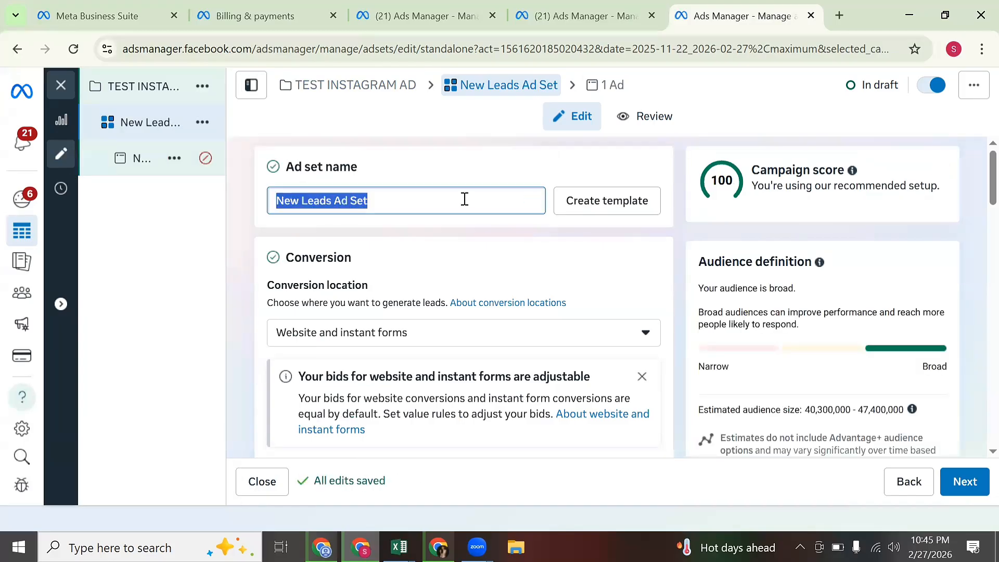
{"action": "type", "text": "TES"}
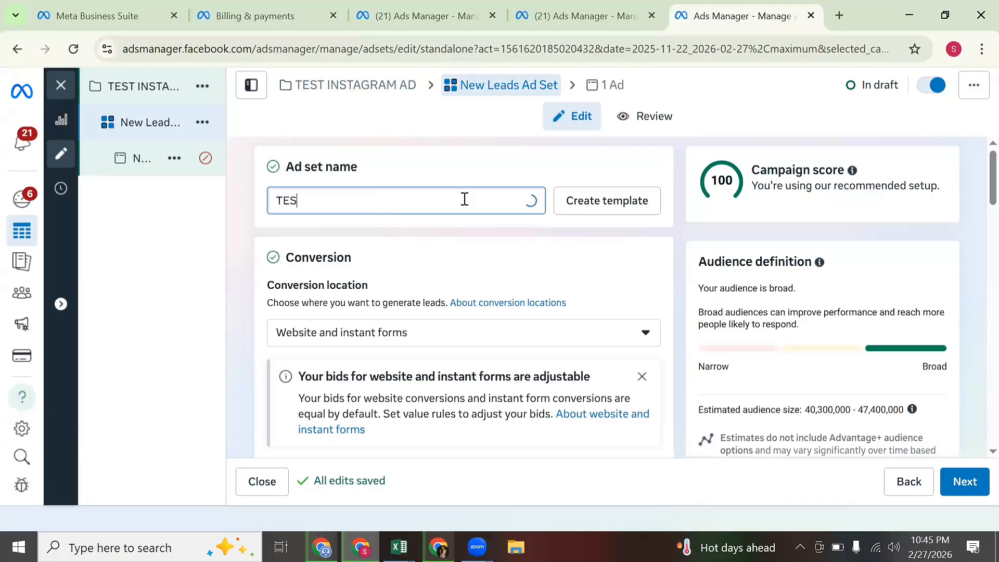
{"action": "type", "text": "T INS"}
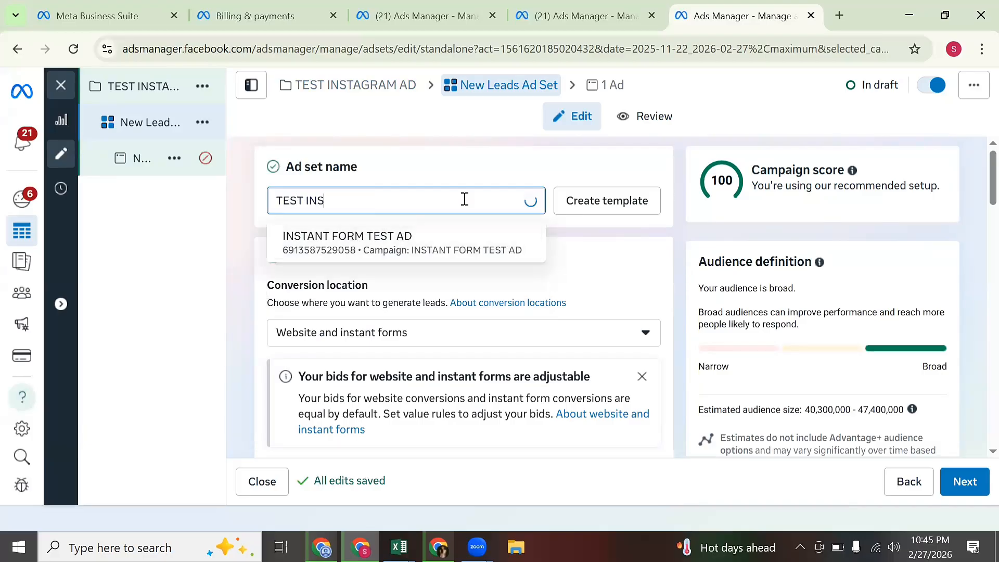
{"action": "type", "text": "TAGRA"}
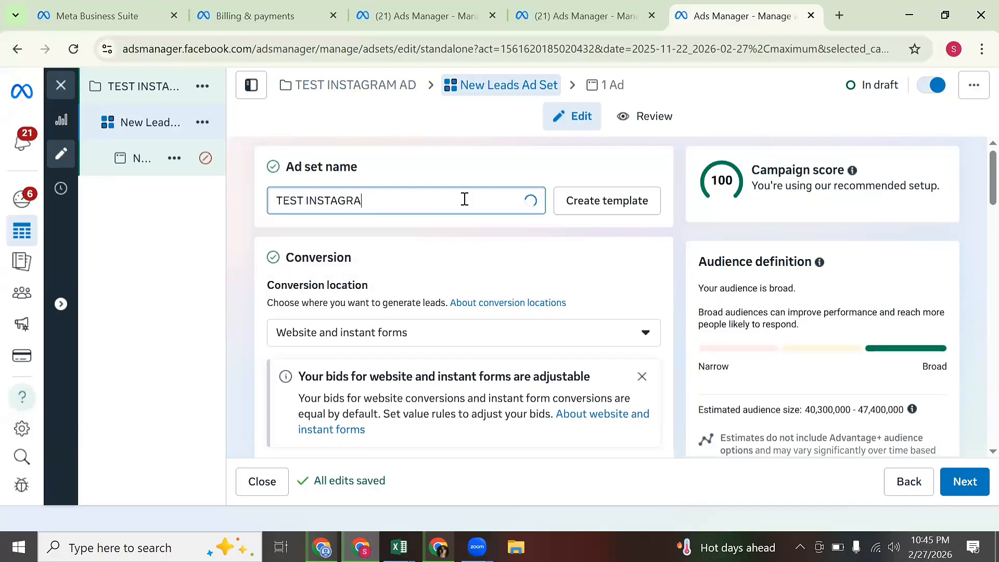
{"action": "type", "text": "N AD"}
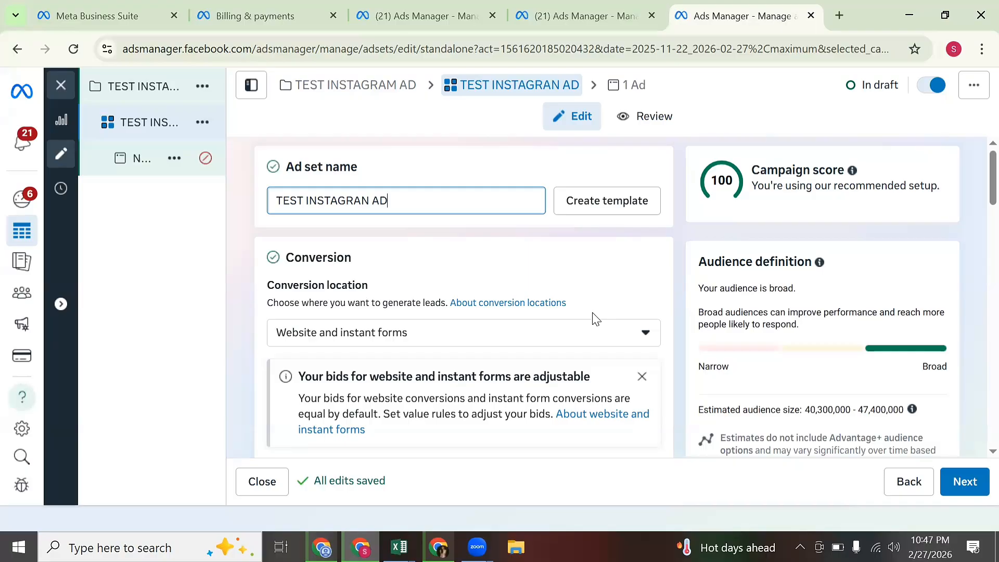
{"action": "left_click", "coordinate": [603, 338]}
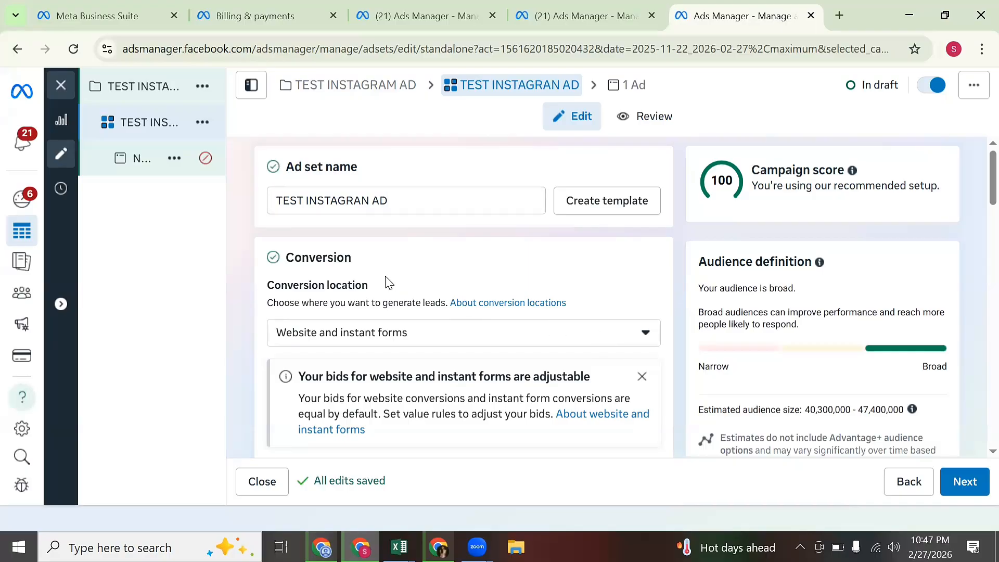
{"action": "left_click", "coordinate": [365, 285]}
{"action": "left_click", "coordinate": [458, 333]}
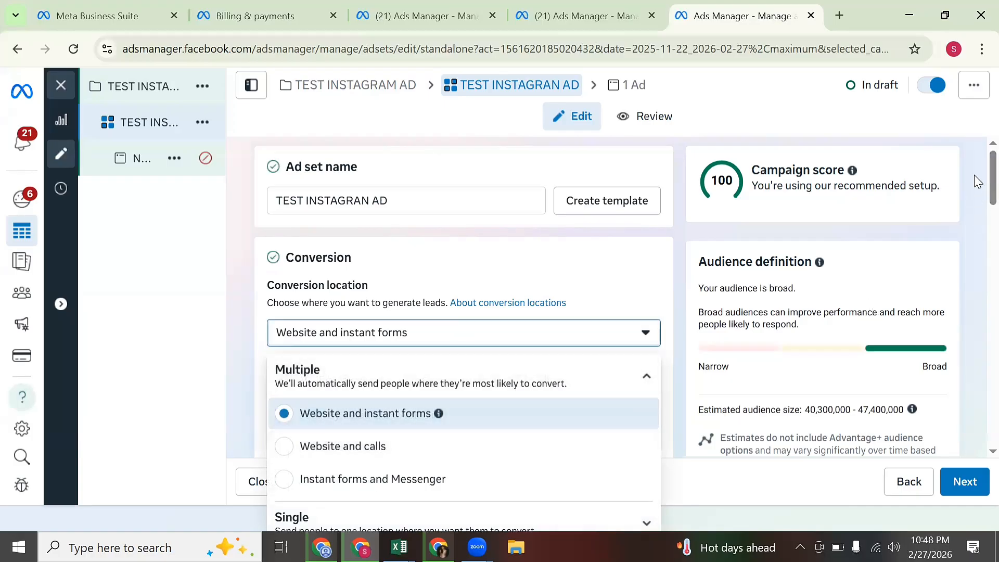
{"action": "scroll", "coordinate": [975, 180], "scroll_direction": "down", "scroll_amount": 8}
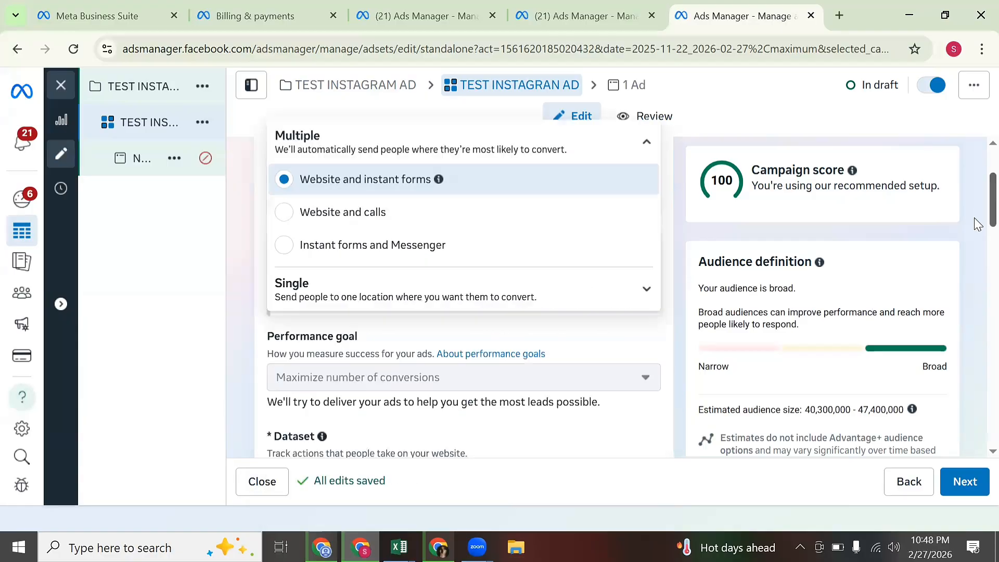
{"action": "scroll", "coordinate": [977, 218], "scroll_direction": "up", "scroll_amount": 3}
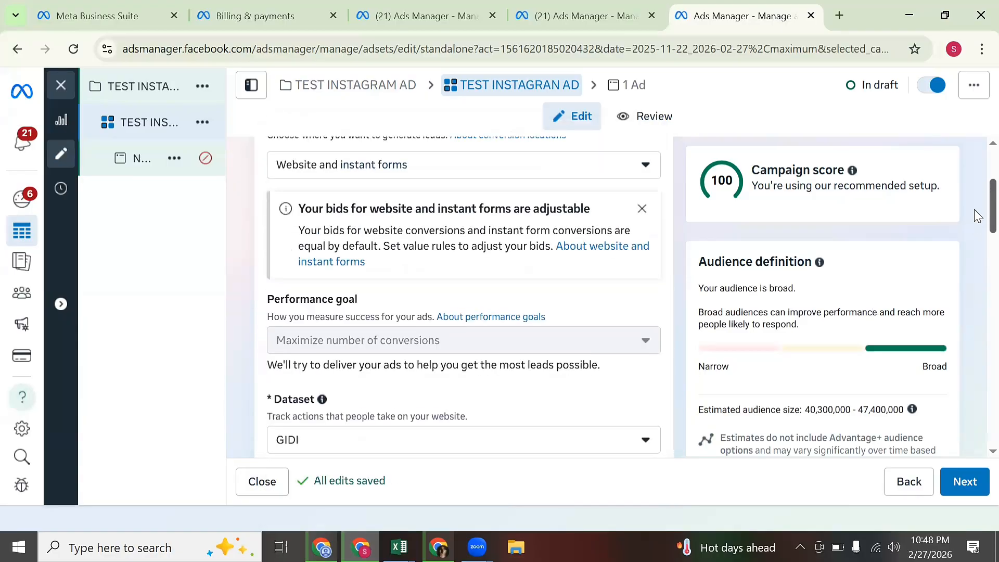
{"action": "scroll", "coordinate": [977, 208], "scroll_direction": "up", "scroll_amount": 1}
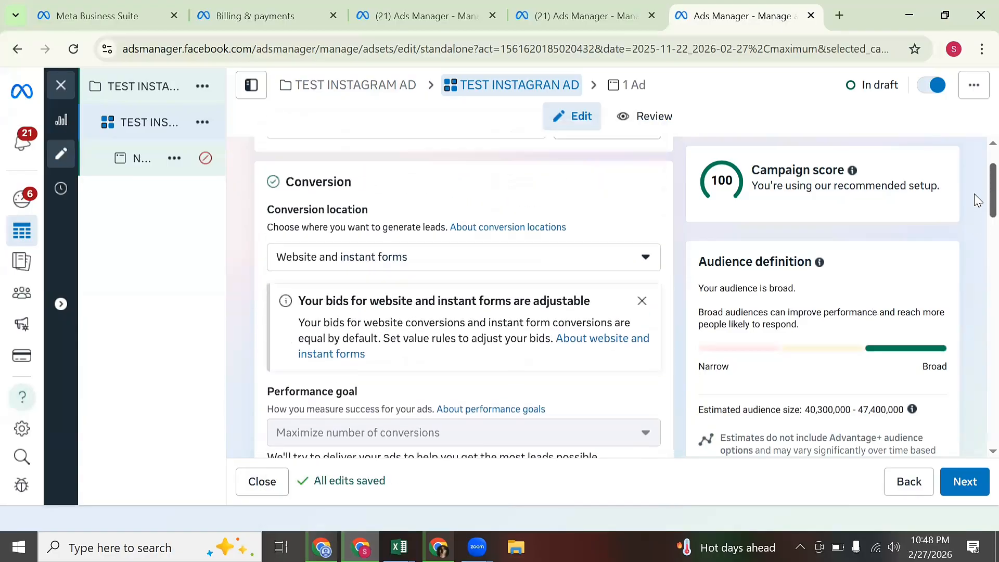
{"action": "left_click", "coordinate": [550, 259]}
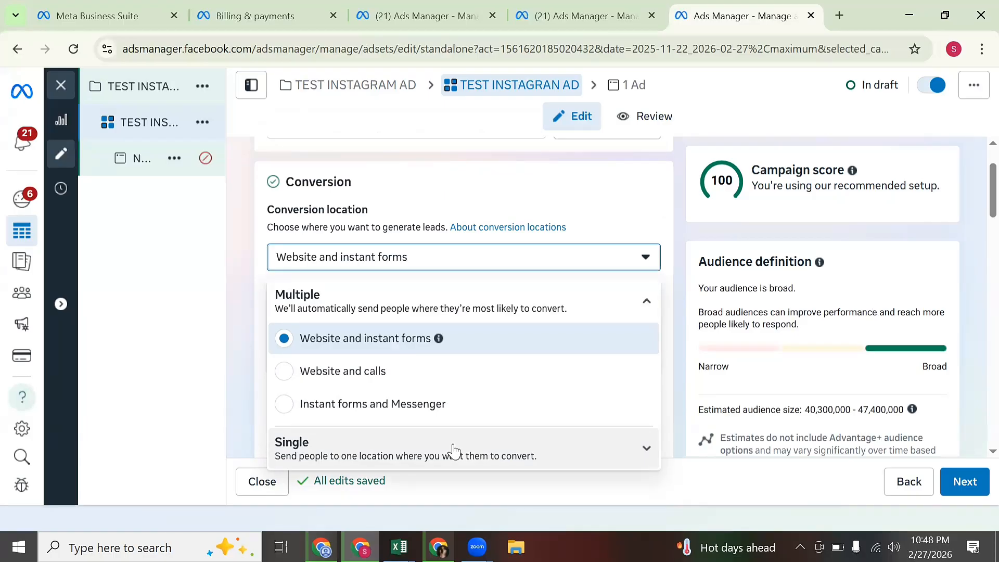
{"action": "left_click", "coordinate": [466, 457]}
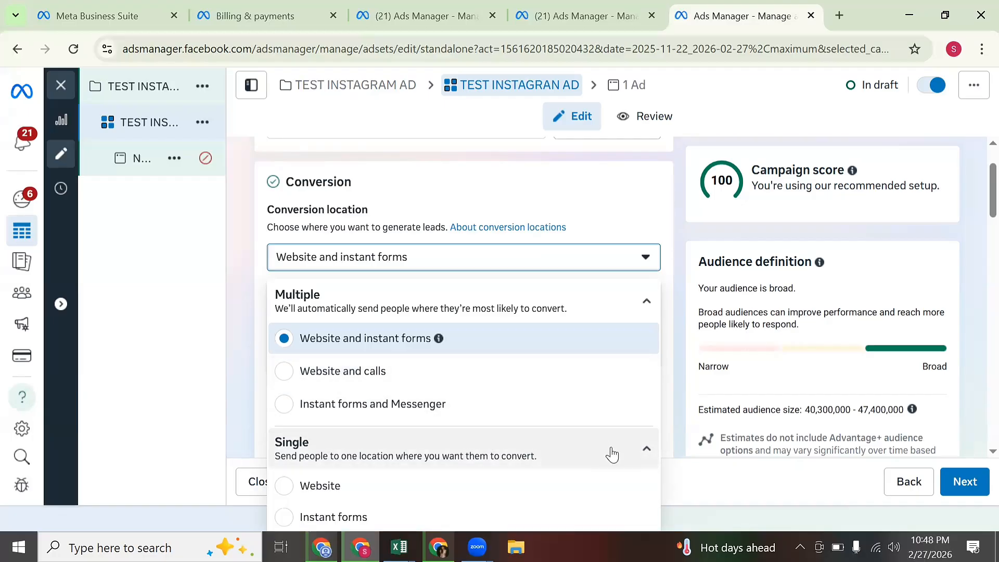
{"action": "scroll", "coordinate": [772, 330], "scroll_direction": "down", "scroll_amount": 1}
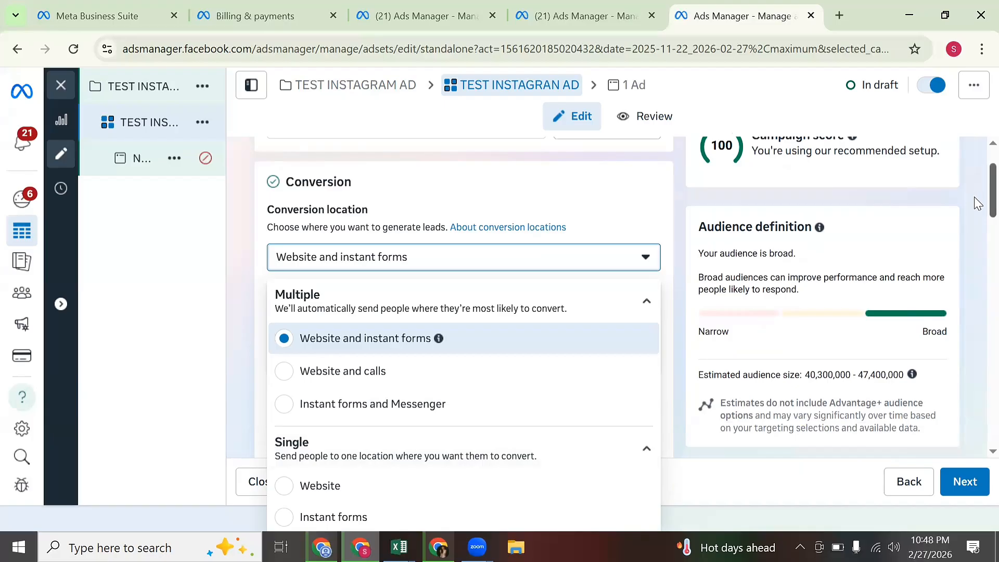
{"action": "mouse_move", "coordinate": [992, 198]}
{"action": "left_mouse_down"}
{"action": "mouse_move", "coordinate": [992, 223]}
{"action": "mouse_move", "coordinate": [992, 205]}
{"action": "left_mouse_up"}
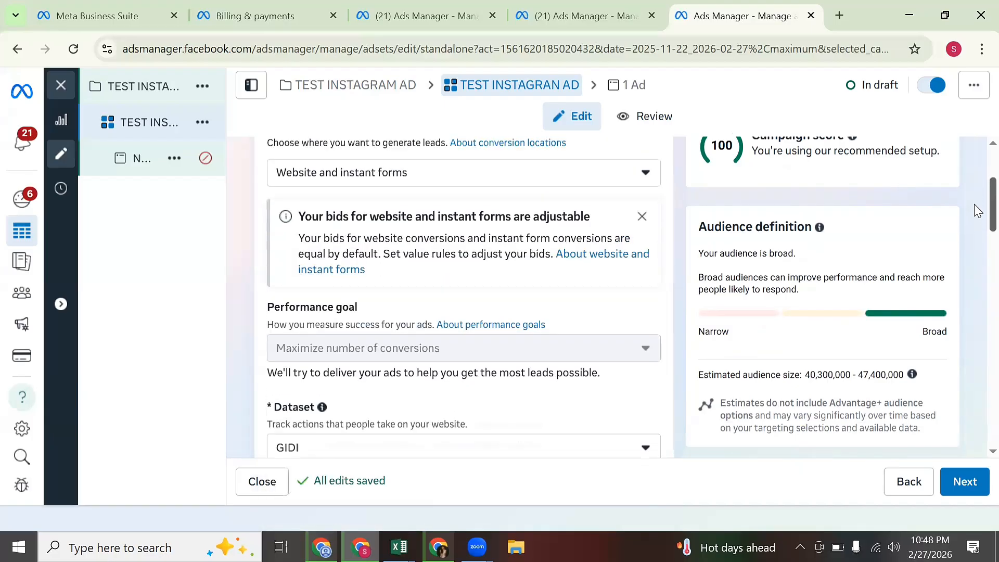
{"action": "scroll", "coordinate": [978, 210], "scroll_direction": "up", "scroll_amount": 1}
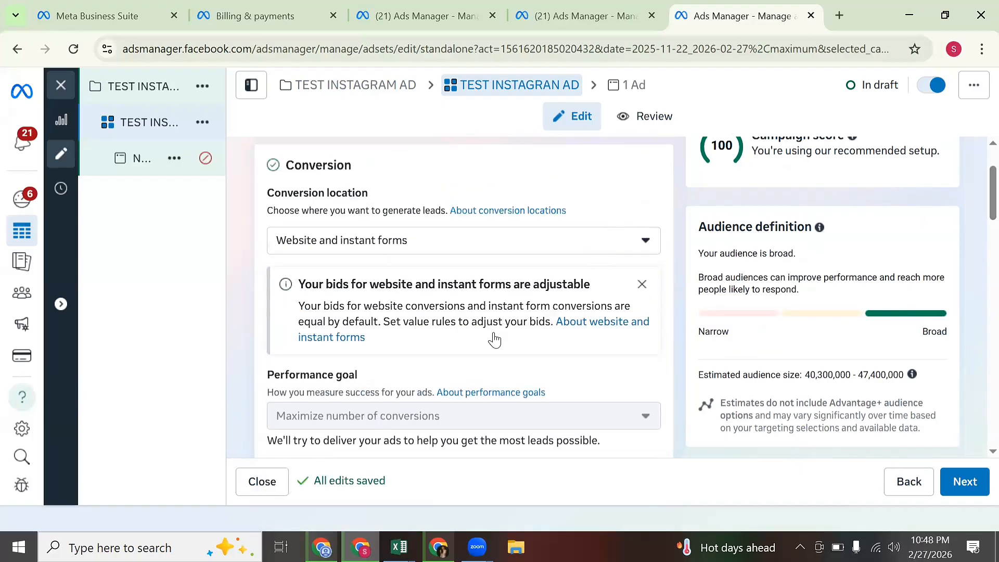
{"action": "left_click", "coordinate": [532, 248]}
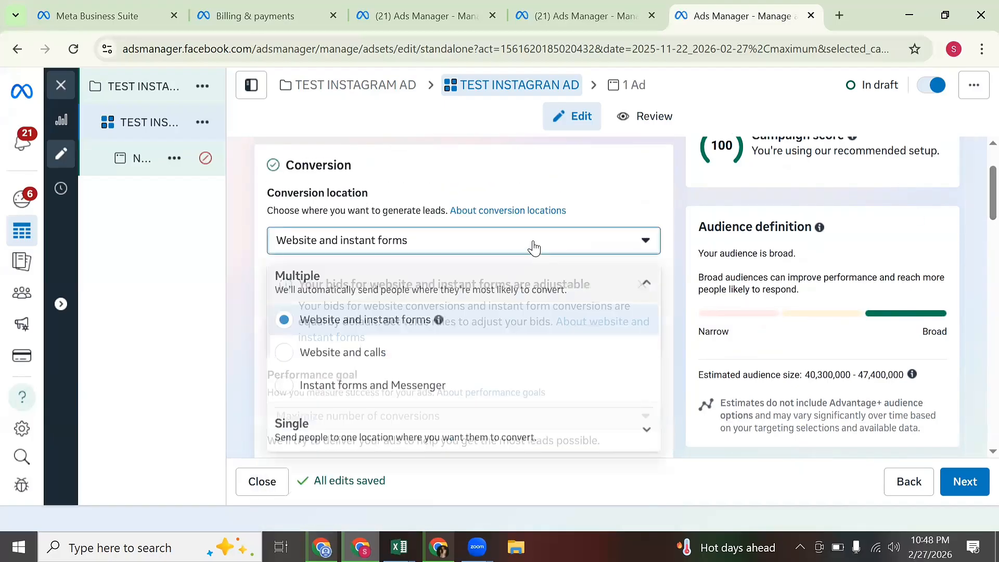
{"action": "left_click", "coordinate": [405, 428]}
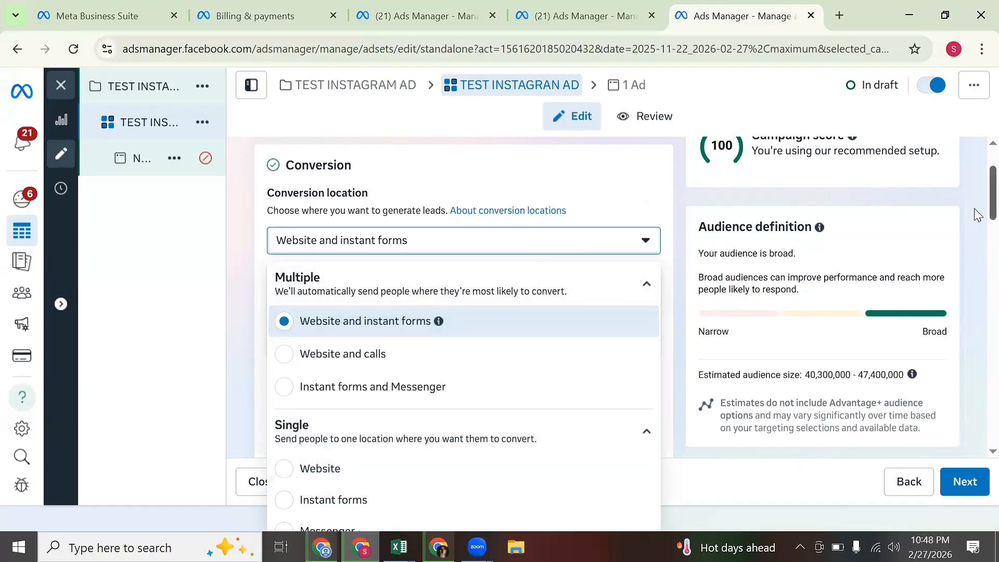
{"action": "scroll", "coordinate": [978, 208], "scroll_direction": "down", "scroll_amount": 5}
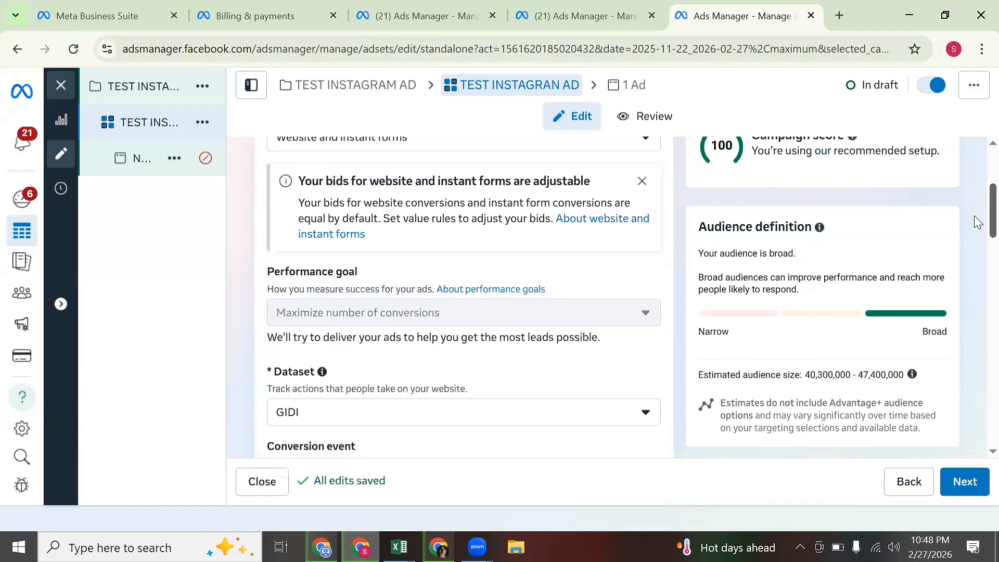
{"action": "scroll", "coordinate": [977, 221], "scroll_direction": "up", "scroll_amount": 2}
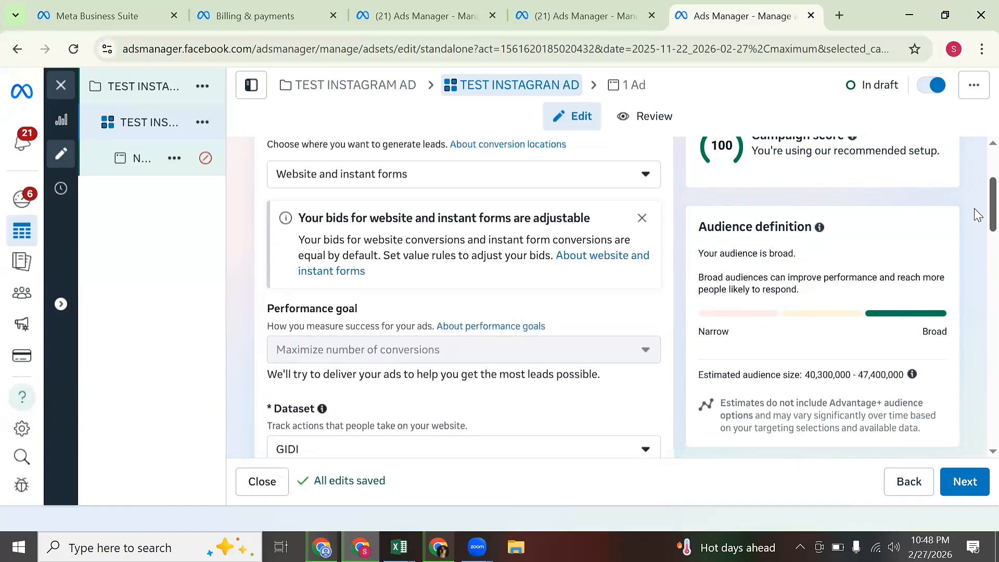
{"action": "left_click", "coordinate": [466, 186]}
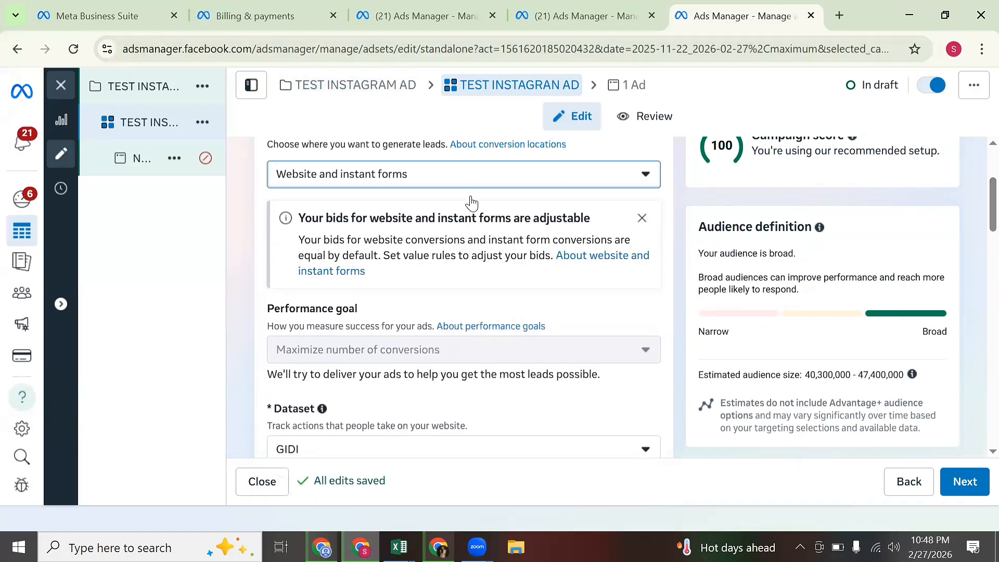
Choose WhatsApp under Single conversion locations for the ad set.
{"action": "left_click", "coordinate": [431, 362]}
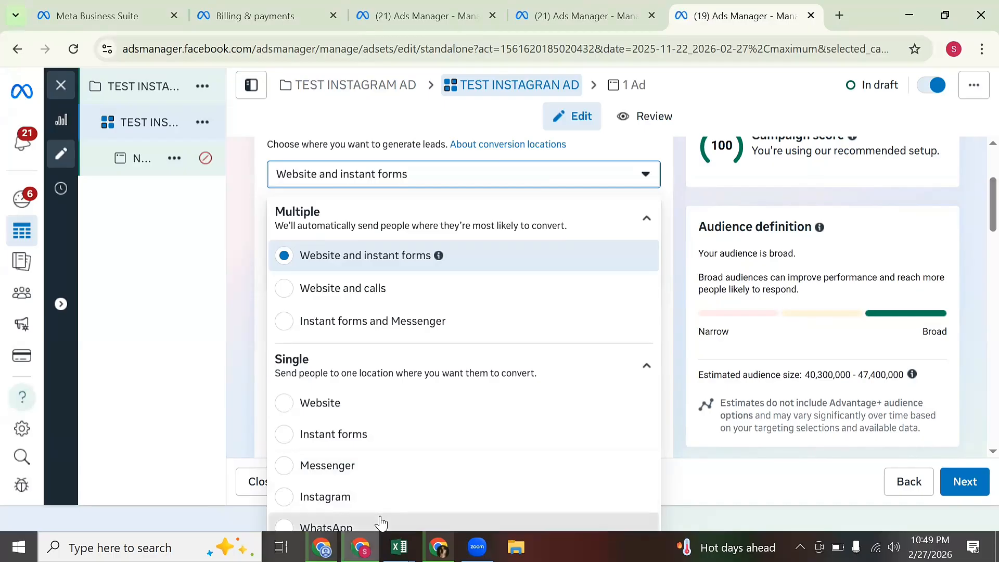
{"action": "left_click", "coordinate": [350, 523]}
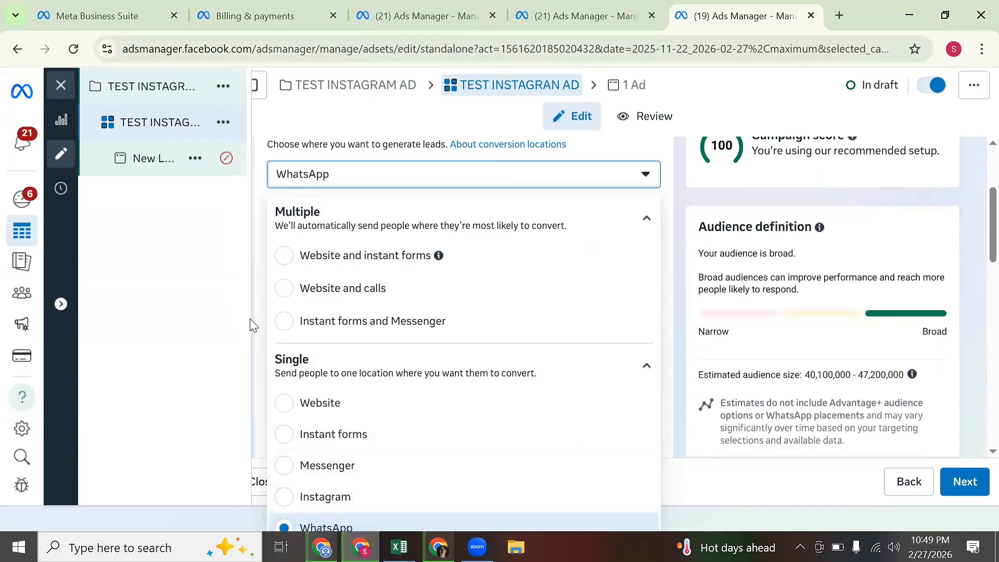
{"action": "left_click", "coordinate": [261, 276]}
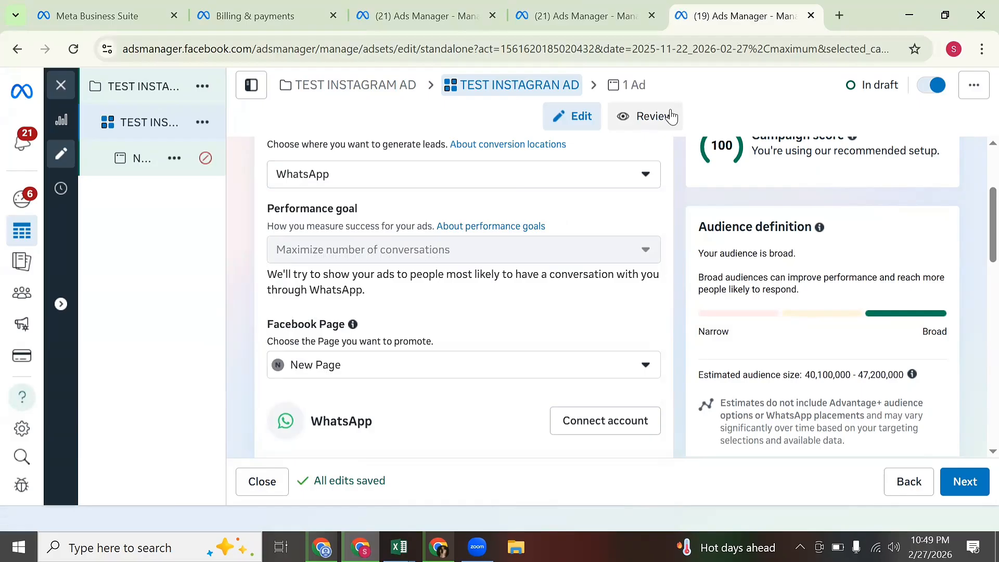
Open Facebook in a fresh tab and go to the Eat Right With Esther Professional dashboard.
{"action": "left_click", "coordinate": [836, 16]}
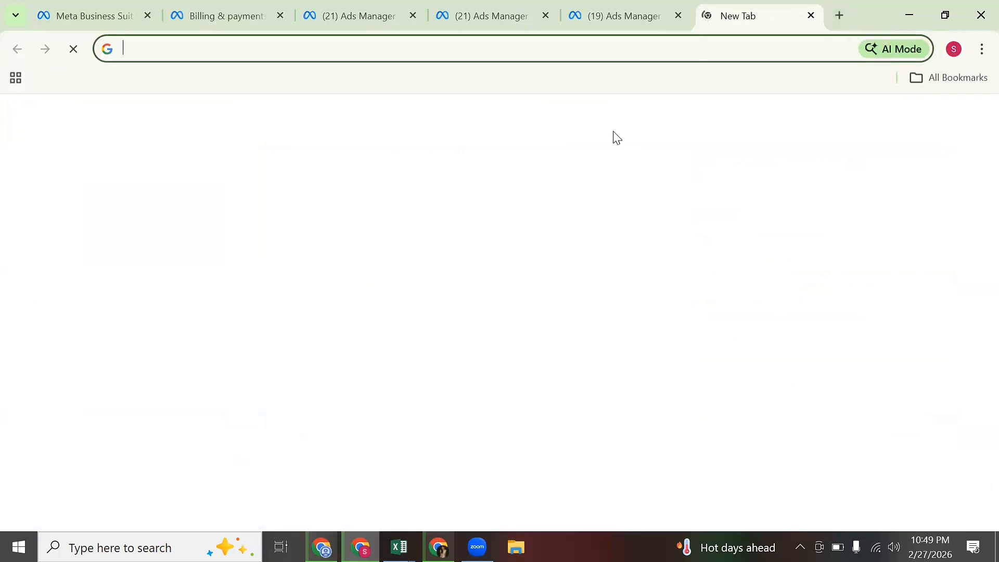
{"action": "left_click", "coordinate": [395, 408]}
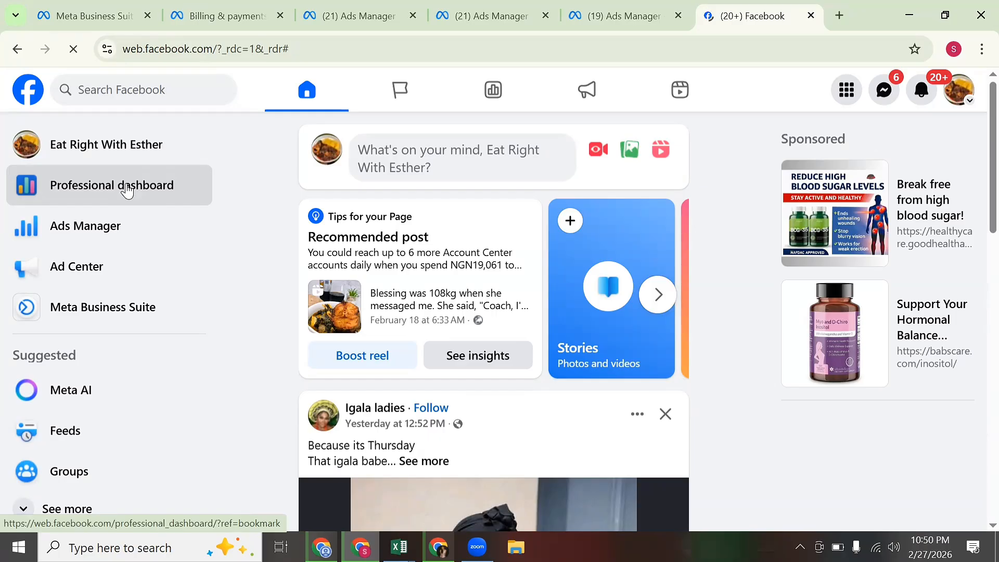
{"action": "left_click", "coordinate": [134, 187]}
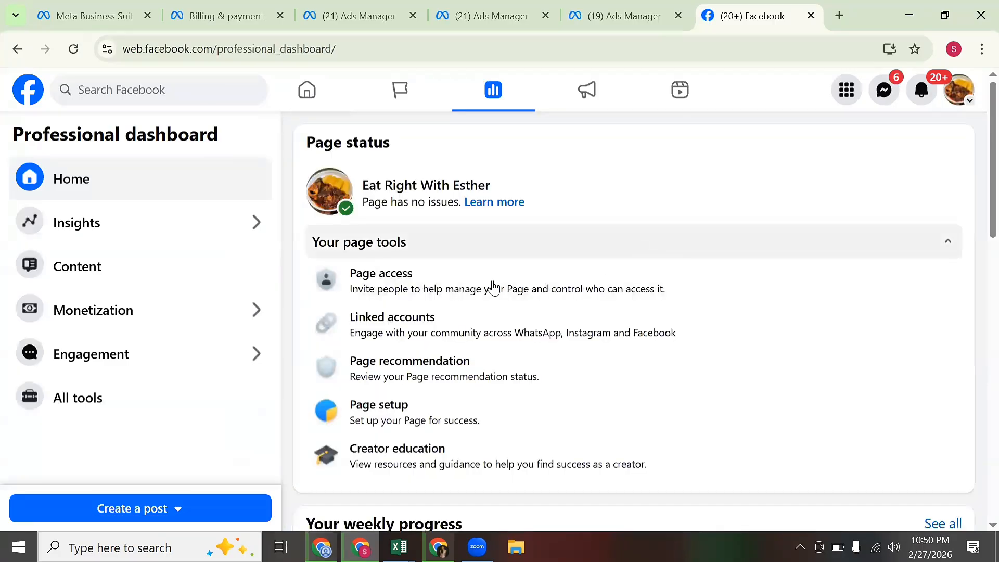
In Linked accounts, open the WhatsApp settings and choose Connect another number.
{"action": "left_click", "coordinate": [443, 325]}
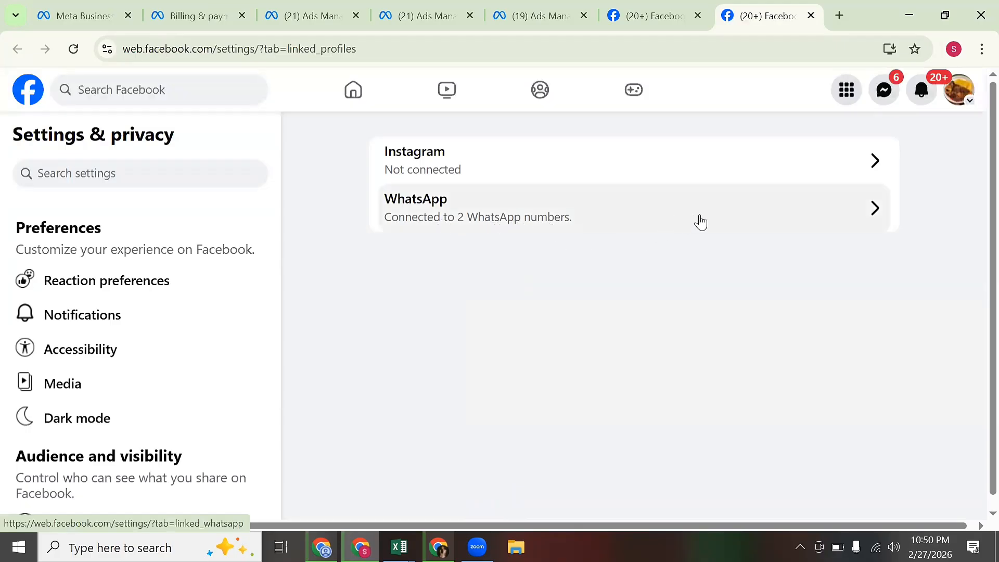
{"action": "left_click", "coordinate": [739, 221]}
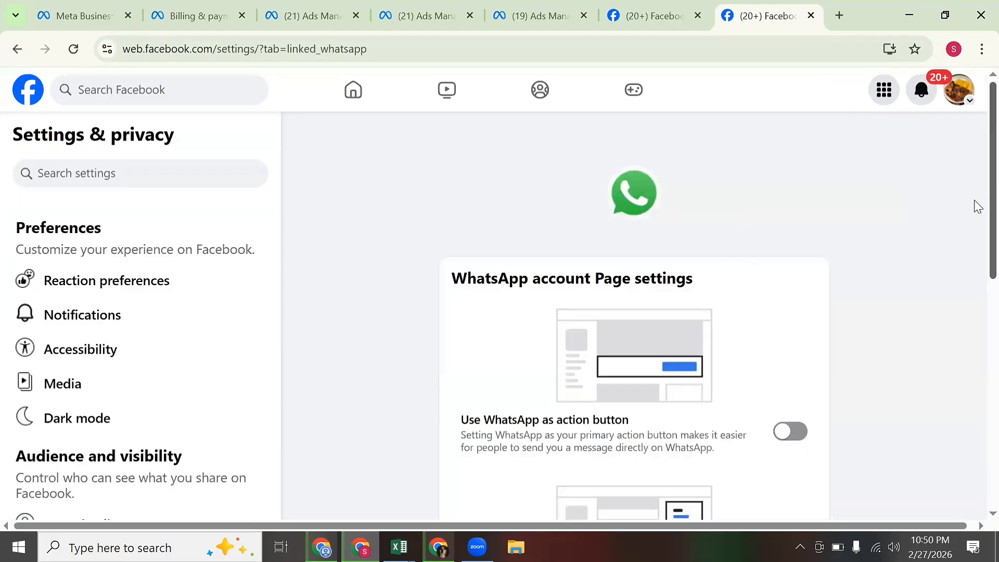
{"action": "scroll", "coordinate": [968, 416], "scroll_direction": "down", "scroll_amount": 10}
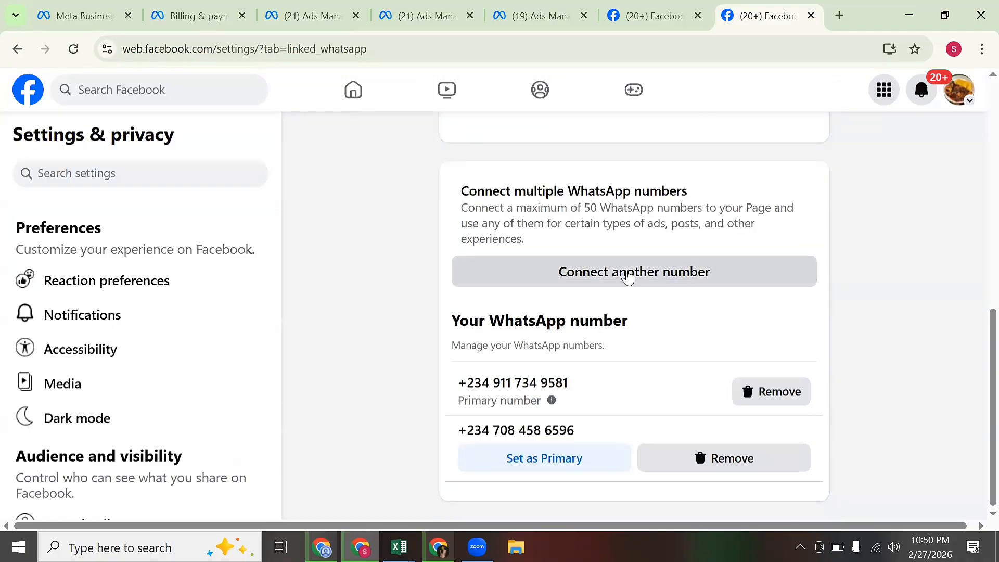
{"action": "left_click", "coordinate": [628, 276]}
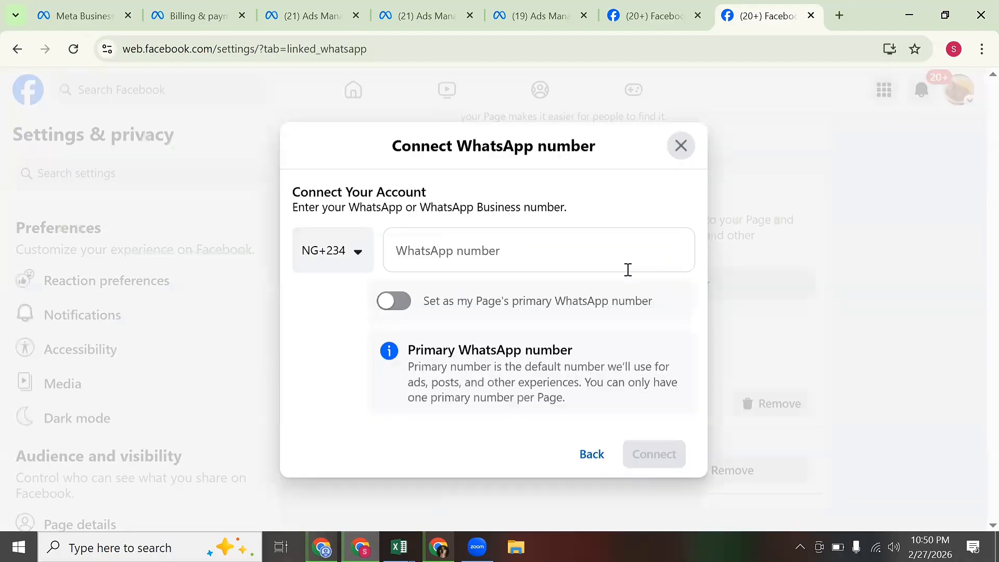
Enter the new WhatsApp number and submit it for connection.
{"action": "left_click", "coordinate": [603, 247]}
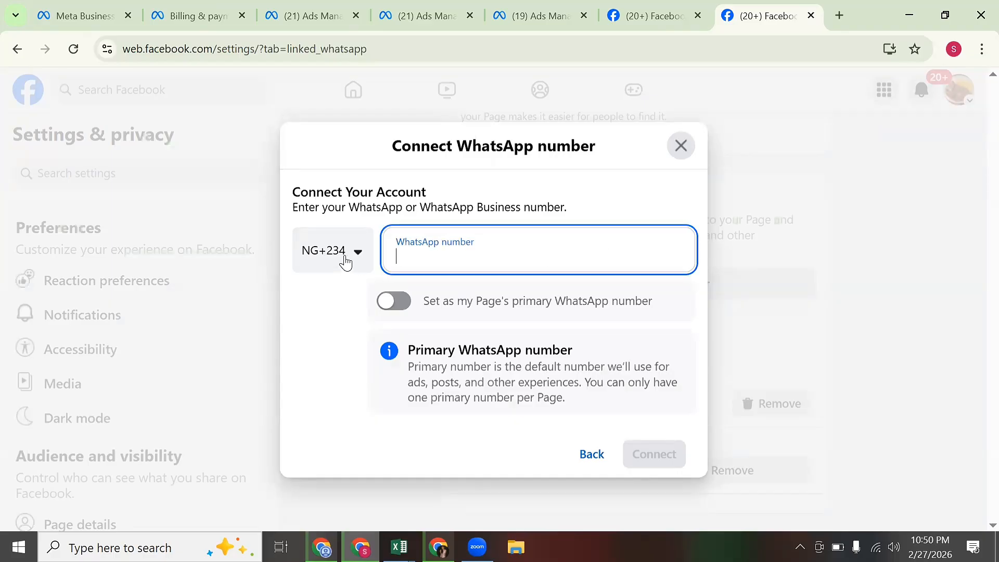
{"action": "left_click", "coordinate": [326, 259]}
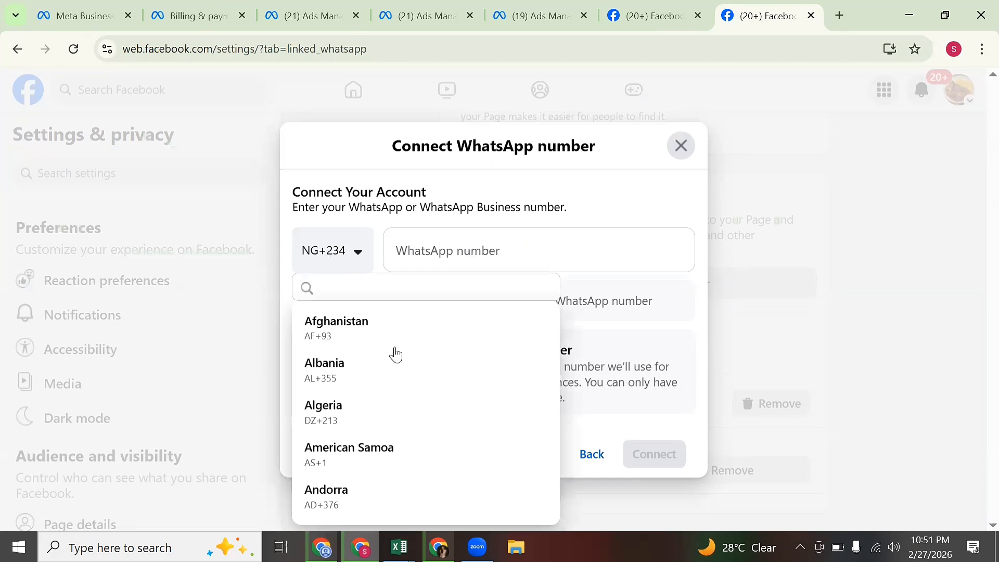
{"action": "left_click", "coordinate": [456, 261]}
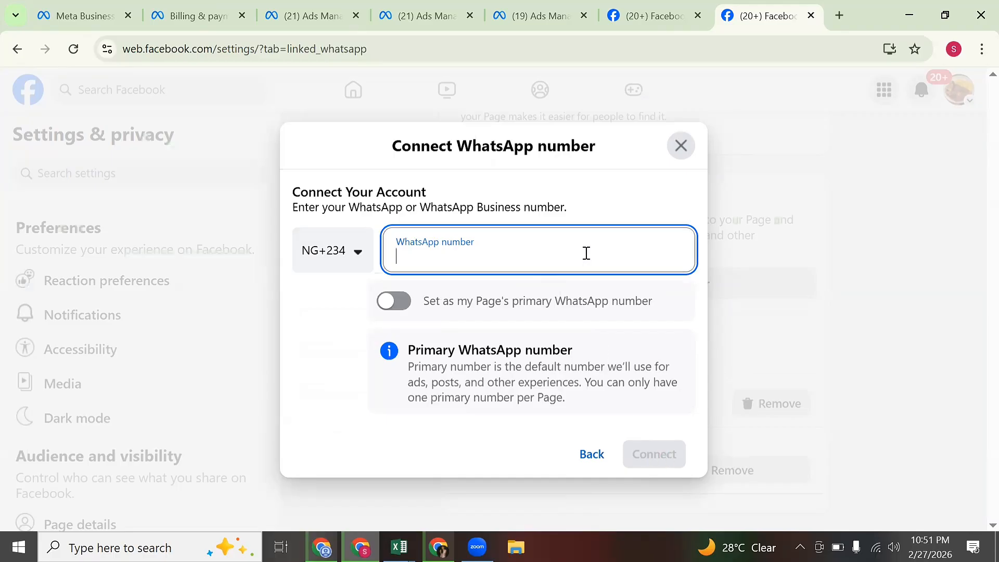
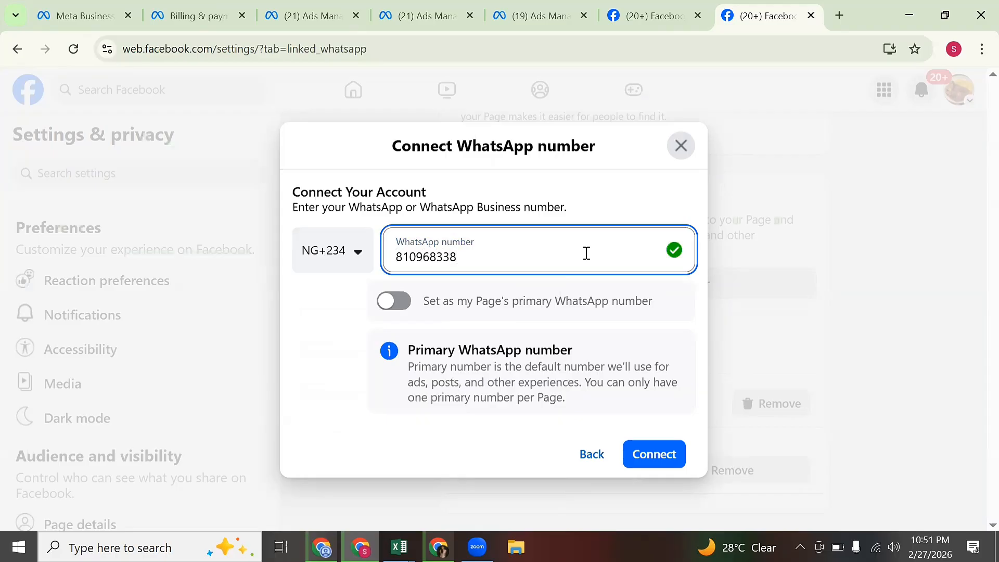
{"action": "left_click", "coordinate": [644, 454]}
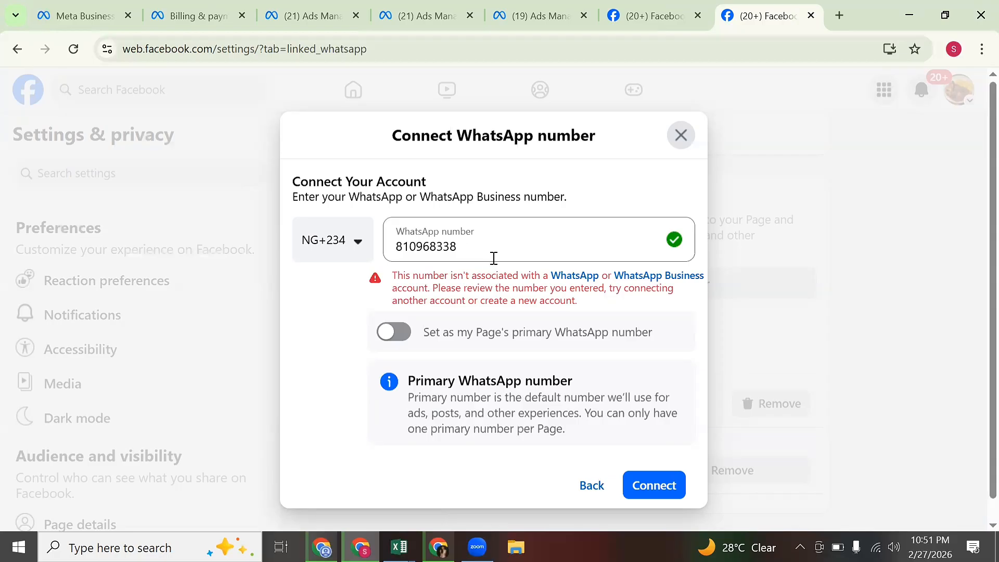
Correct and resubmit the number, then cancel at the confirmation-code step.
{"action": "left_click", "coordinate": [431, 247]}
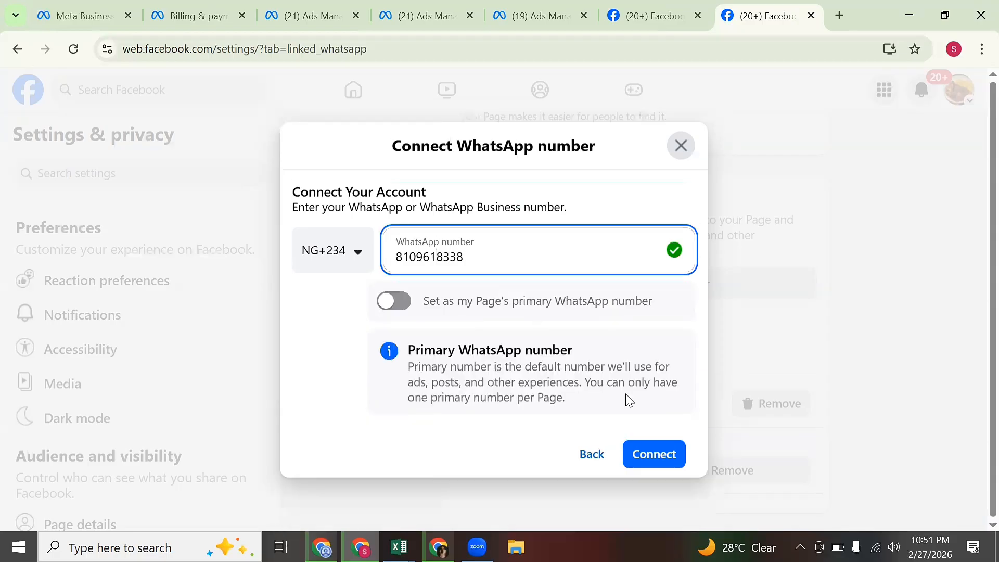
{"action": "left_click", "coordinate": [652, 451]}
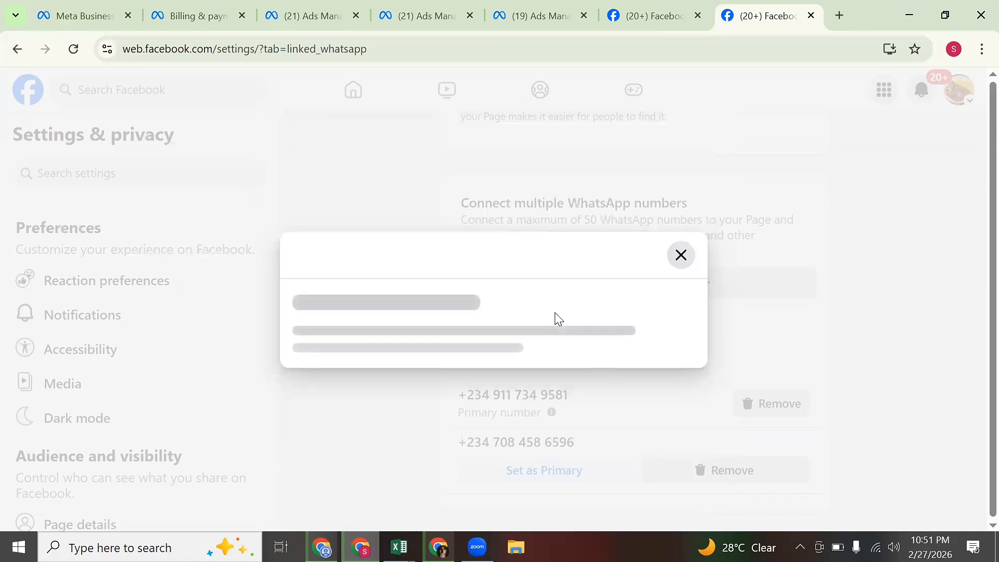
{"action": "left_click", "coordinate": [538, 307]}
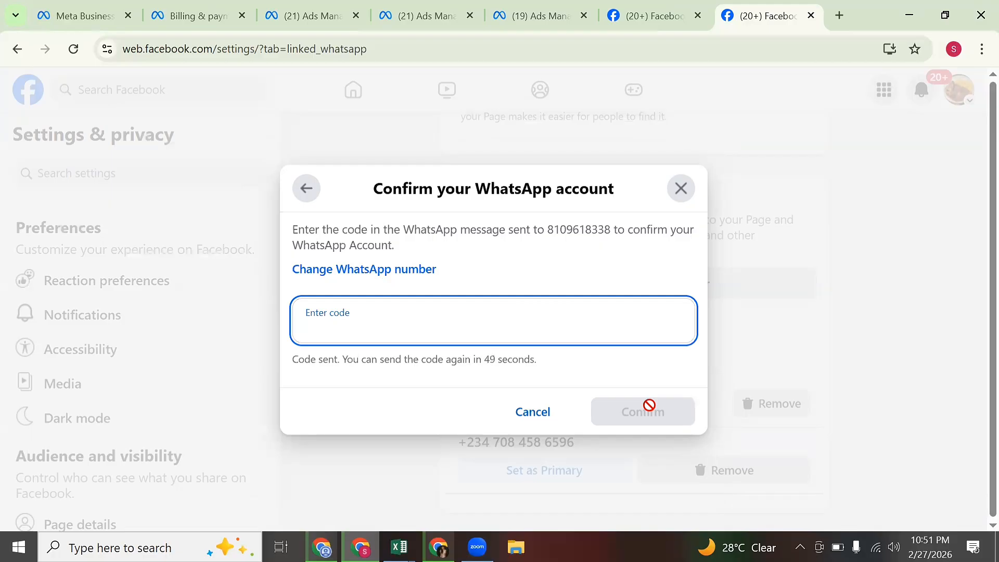
{"action": "left_click", "coordinate": [549, 418]}
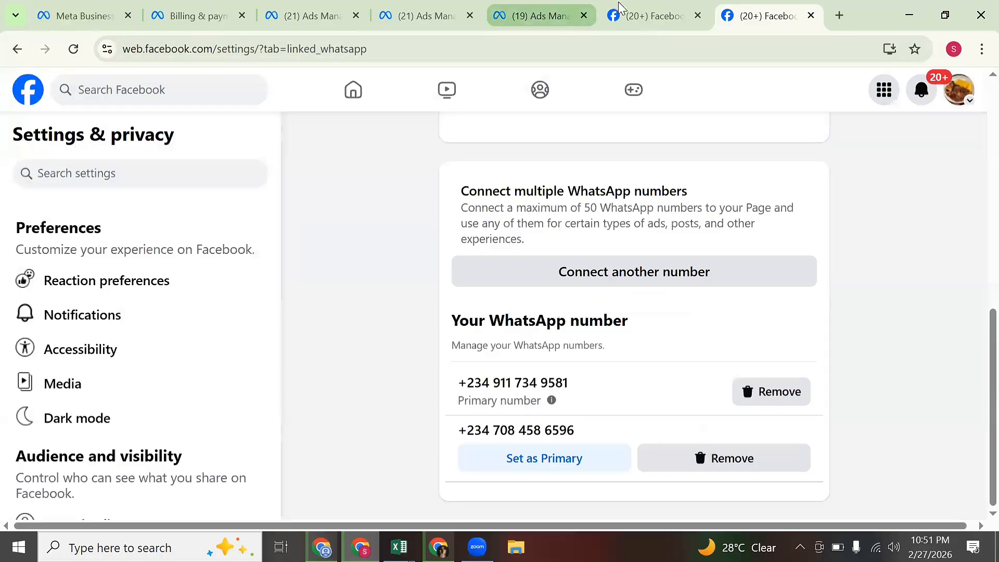
Compare the Page list with Facebook's linked WhatsApp numbers, then scroll the Page list to the top.
{"action": "left_click", "coordinate": [537, 11]}
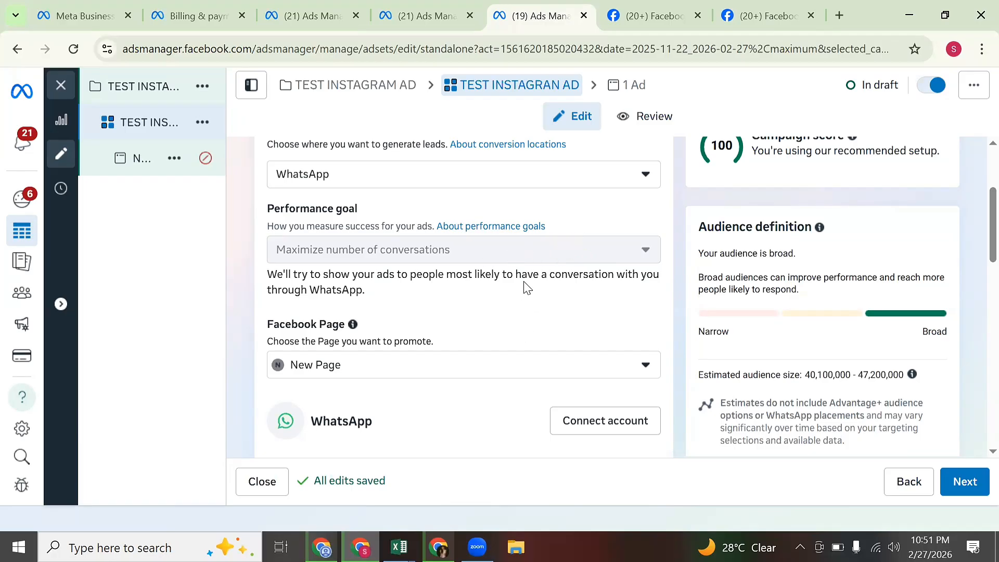
{"action": "left_click", "coordinate": [607, 365]}
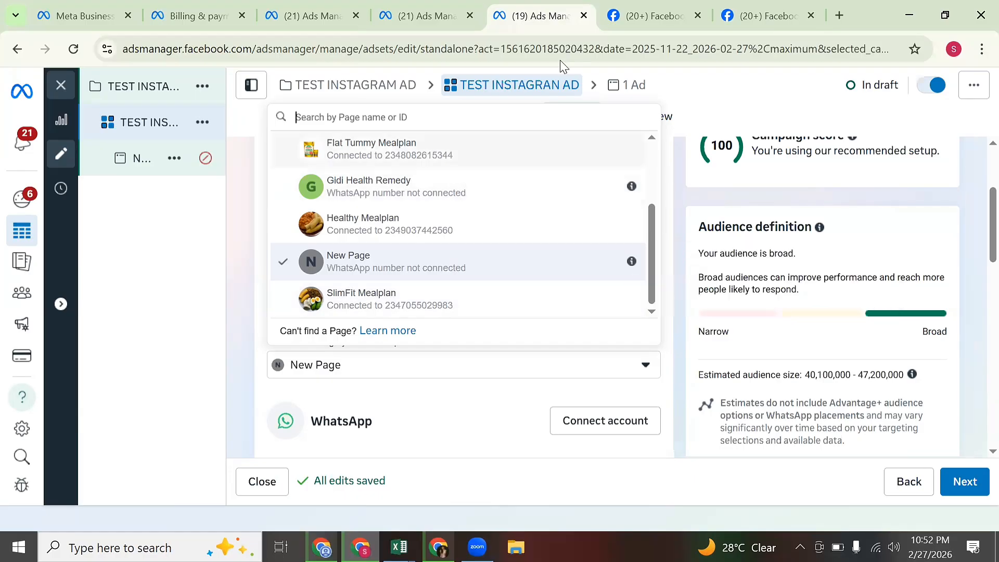
{"action": "left_click", "coordinate": [757, 4]}
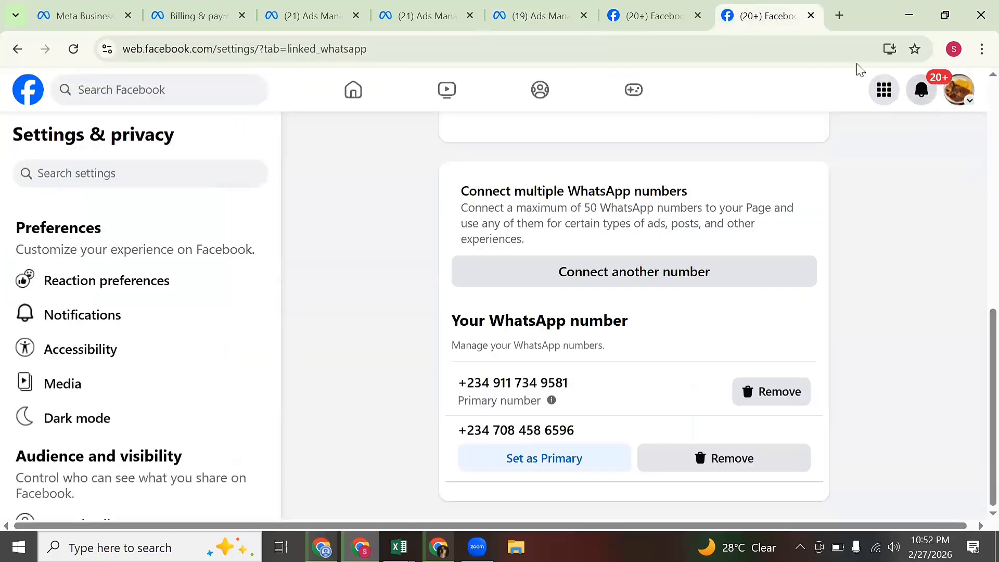
{"action": "left_click", "coordinate": [516, 15]}
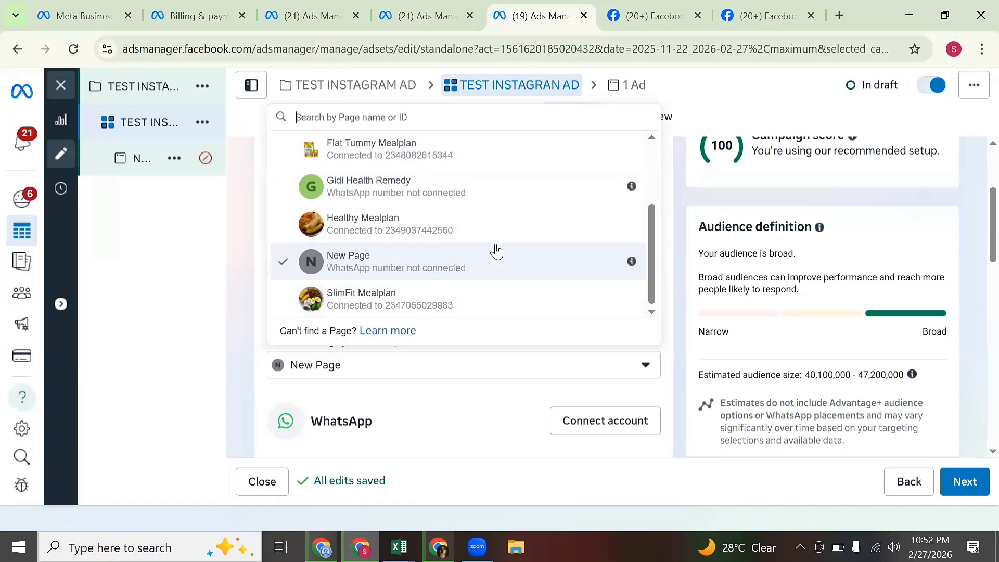
{"action": "scroll", "coordinate": [496, 250], "scroll_direction": "up", "scroll_amount": 1}
{"action": "scroll", "coordinate": [497, 249], "scroll_direction": "down", "scroll_amount": 1}
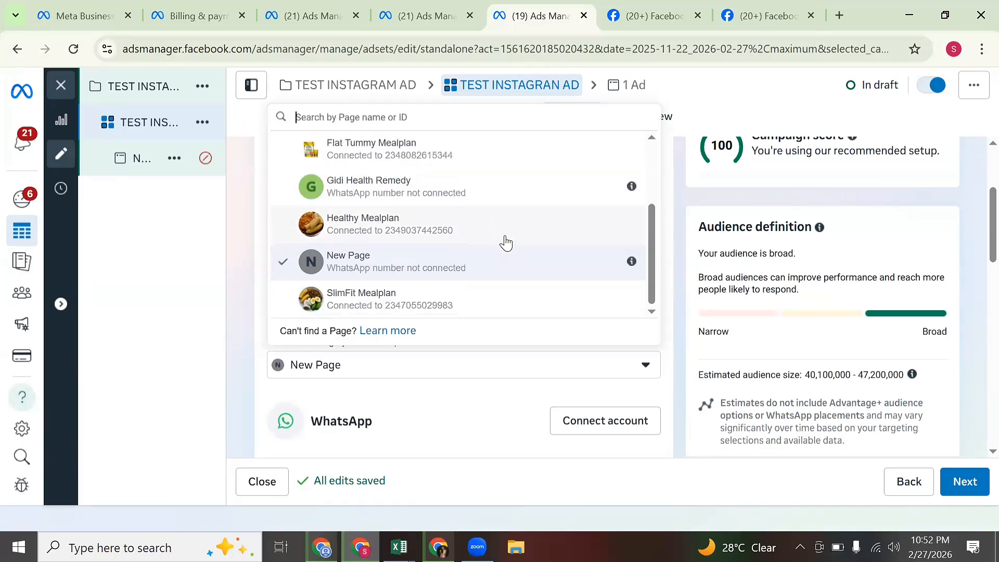
{"action": "left_click_drag", "start_coordinate": [647, 262], "coordinate": [645, 173]}
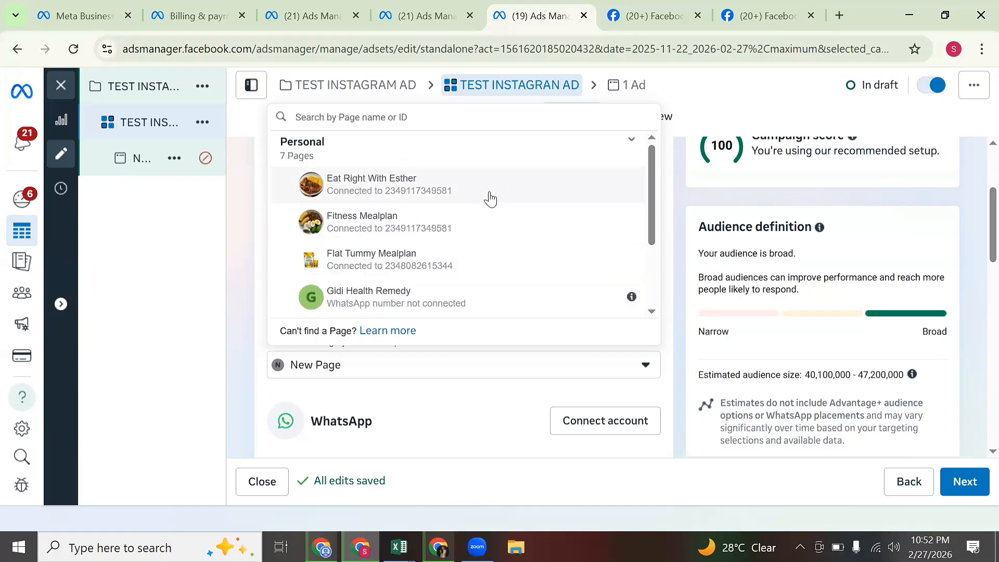
Select the Eat Right With Esther Page and keep its primary WhatsApp number.
{"action": "left_click", "coordinate": [336, 185]}
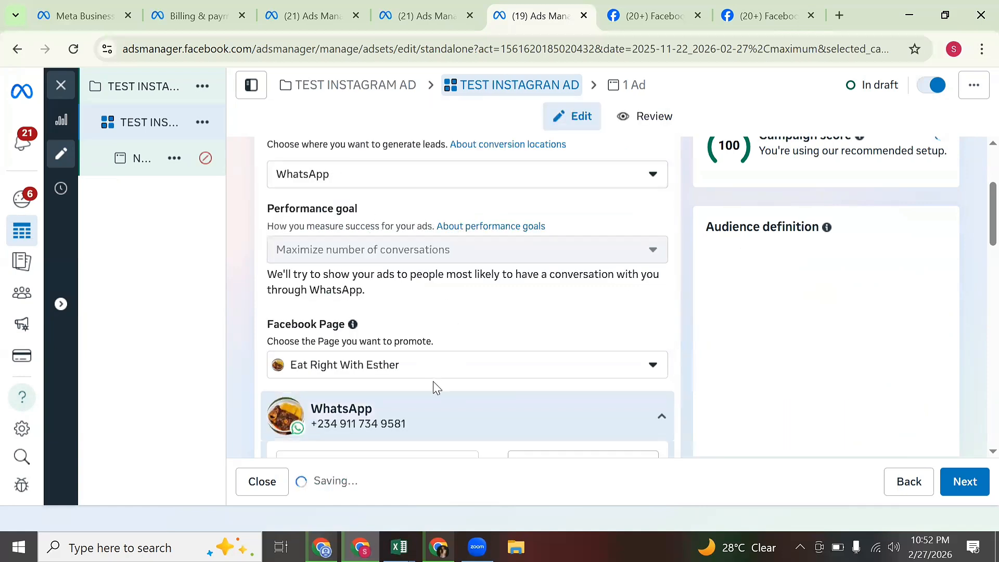
{"action": "scroll", "coordinate": [367, 241], "scroll_direction": "down", "scroll_amount": 5}
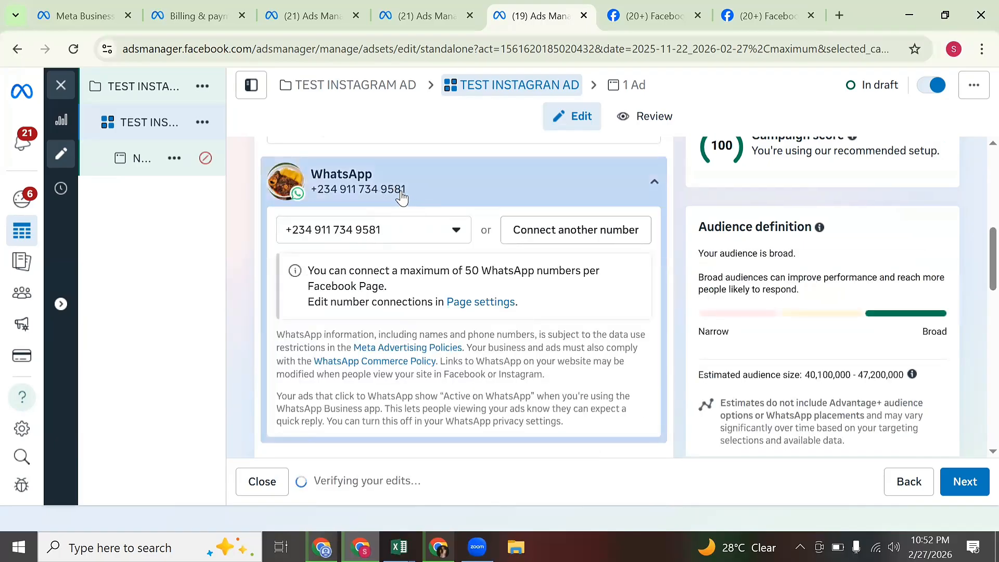
{"action": "left_click", "coordinate": [402, 236]}
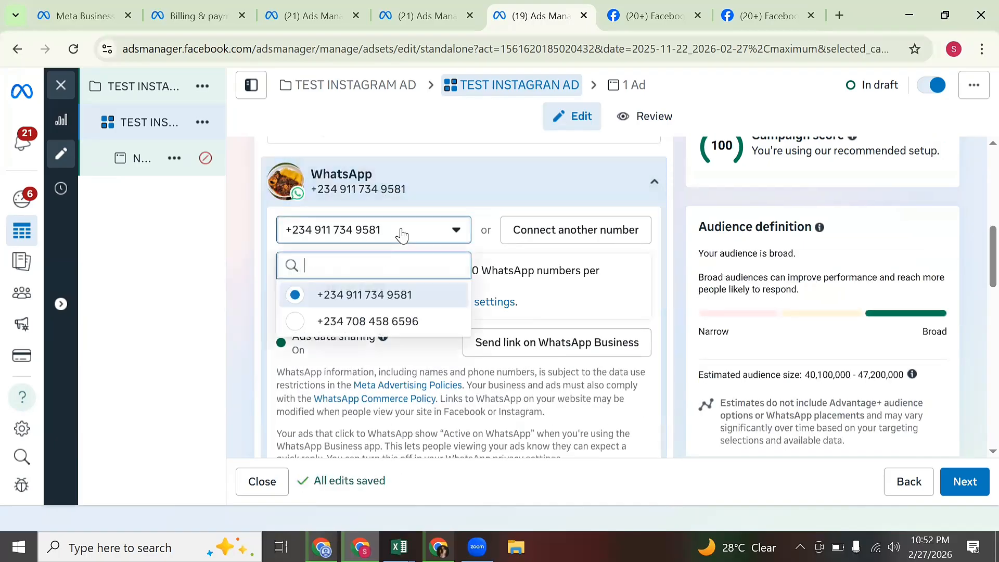
{"action": "left_click", "coordinate": [403, 306]}
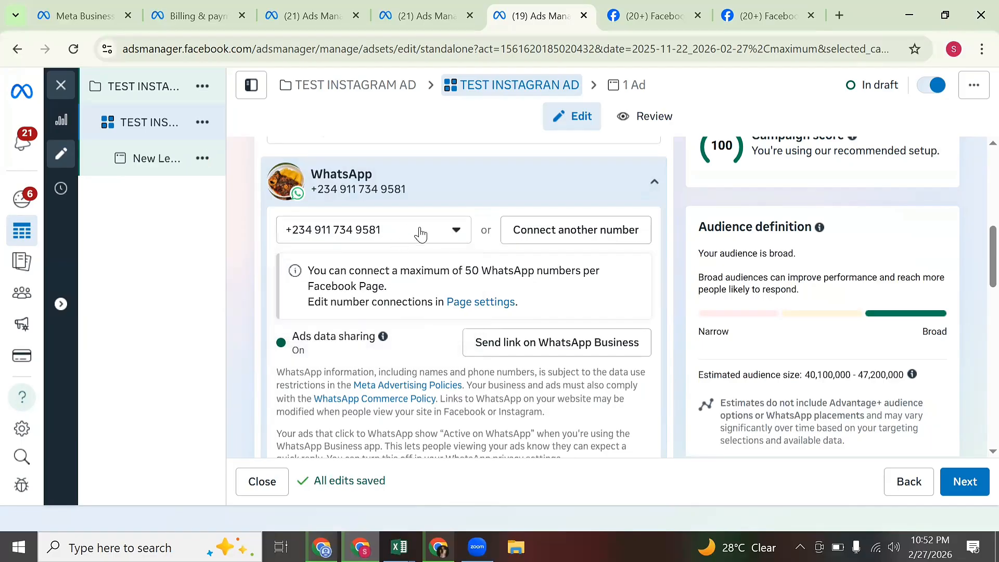
{"action": "scroll", "coordinate": [565, 304], "scroll_direction": "up", "scroll_amount": 2}
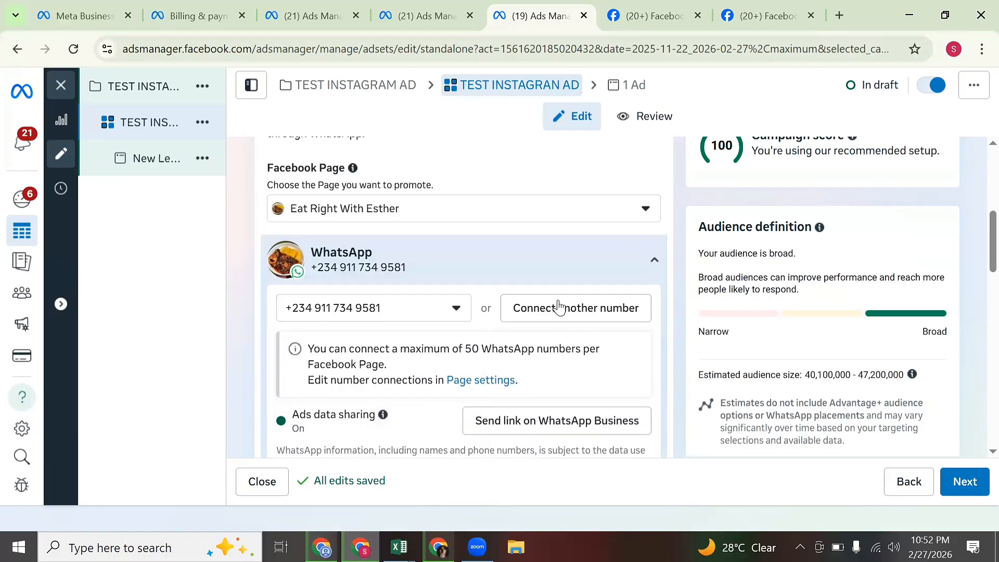
{"action": "scroll", "coordinate": [558, 306], "scroll_direction": "down", "scroll_amount": 1}
{"action": "scroll", "coordinate": [557, 285], "scroll_direction": "up", "scroll_amount": 2}
{"action": "scroll", "coordinate": [562, 292], "scroll_direction": "down", "scroll_amount": 6}
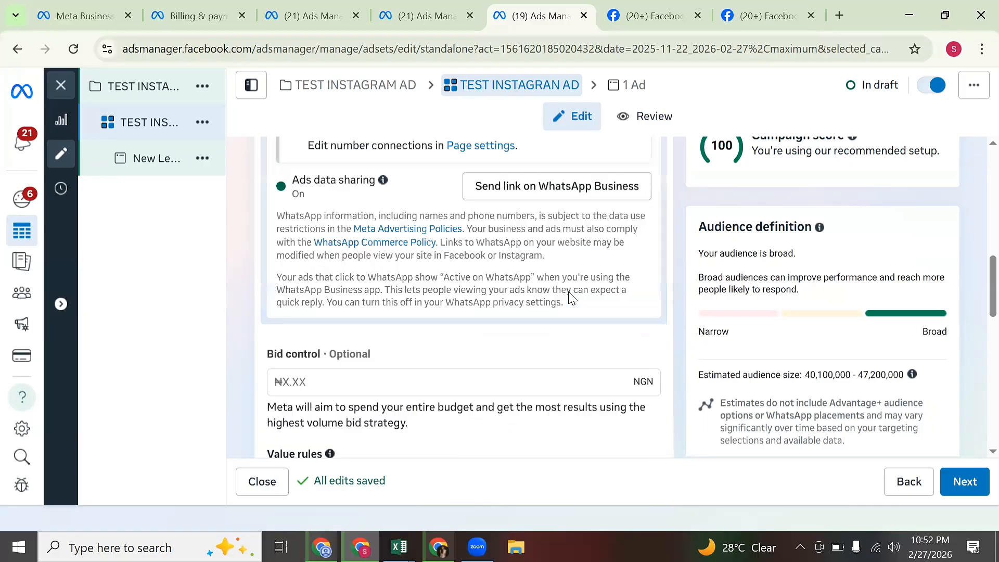
{"action": "scroll", "coordinate": [572, 298], "scroll_direction": "down", "scroll_amount": 4}
{"action": "scroll", "coordinate": [556, 284], "scroll_direction": "up", "scroll_amount": 9}
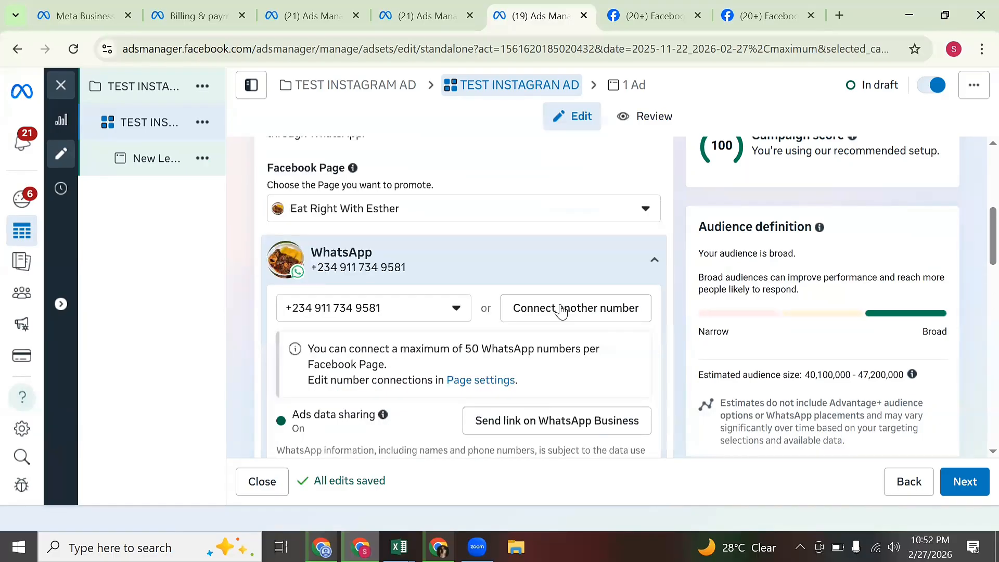
{"action": "scroll", "coordinate": [561, 311], "scroll_direction": "down", "scroll_amount": 4}
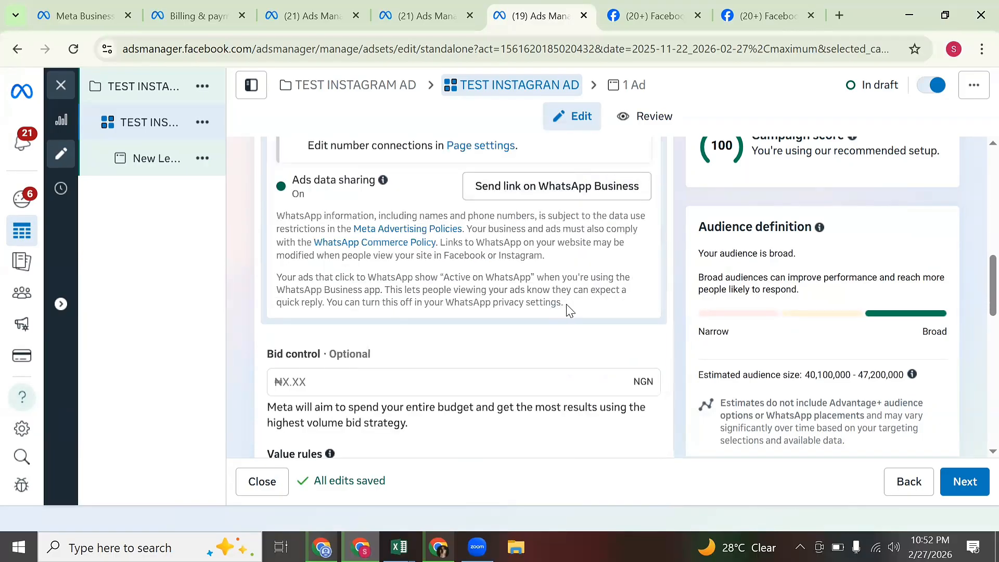
{"action": "scroll", "coordinate": [567, 307], "scroll_direction": "down", "scroll_amount": 7}
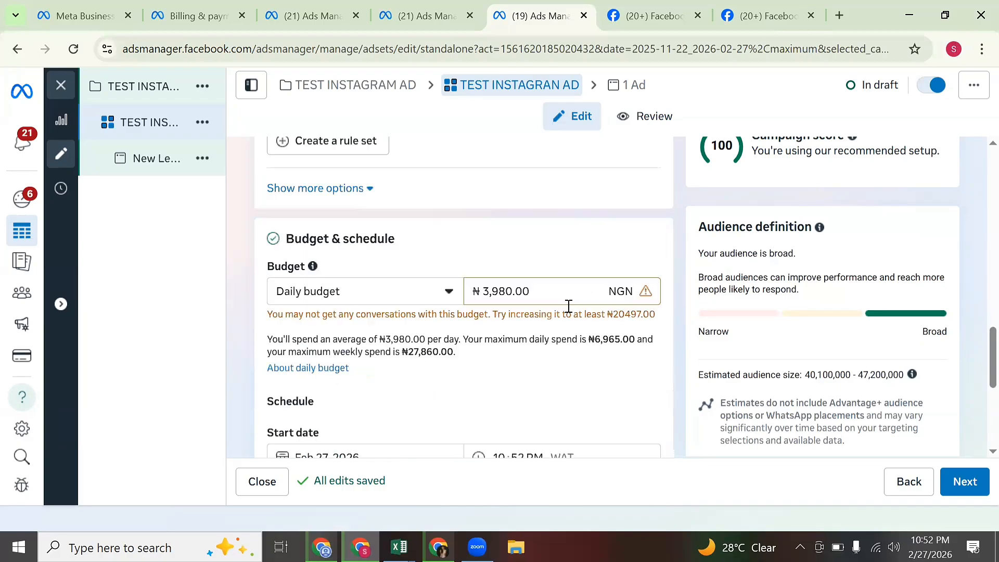
Replace the ₦3,980 daily budget amount with 3000.
{"action": "left_click", "coordinate": [561, 275]}
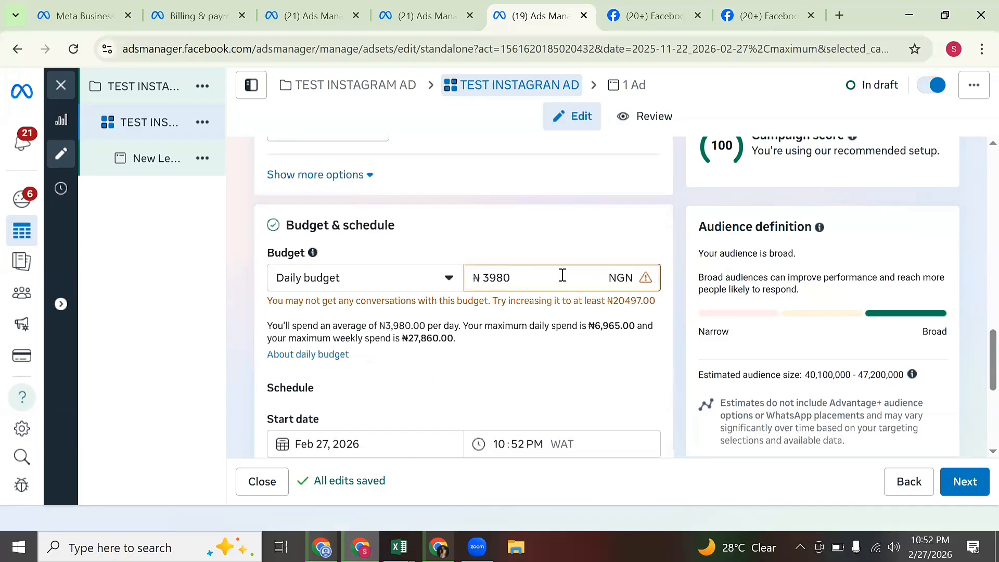
{"action": "double_click", "coordinate": [562, 275]}
{"action": "type", "text": "3000"}
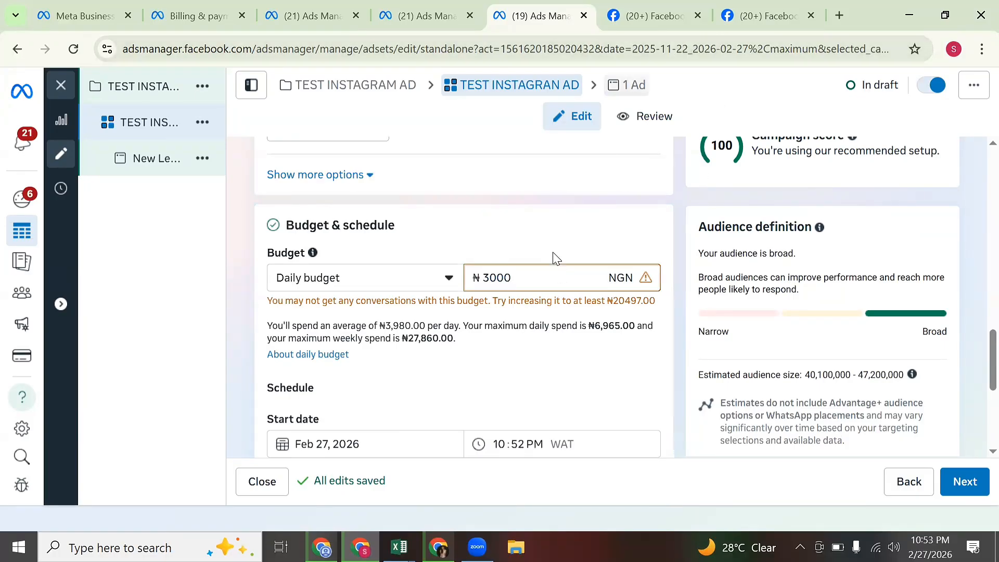
Switch the ad set's budget type to Lifetime budget.
{"action": "left_click", "coordinate": [393, 281]}
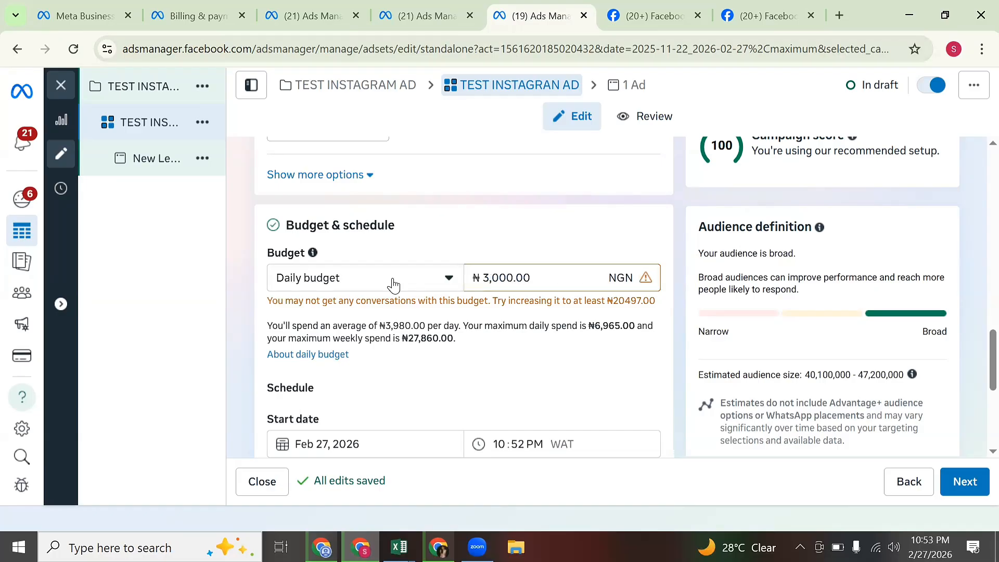
{"action": "left_click", "coordinate": [388, 281]}
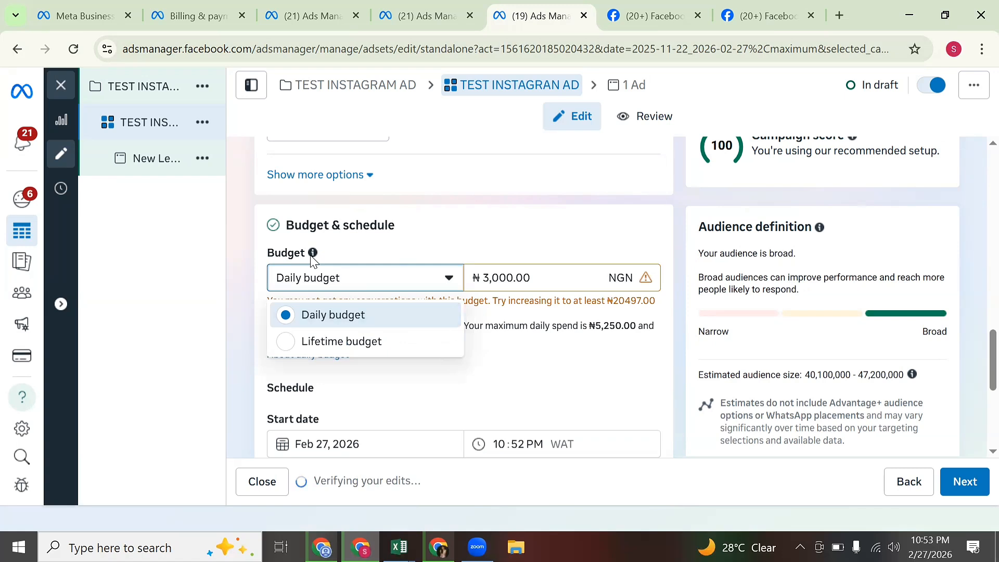
{"action": "mouse_move", "coordinate": [313, 255]}
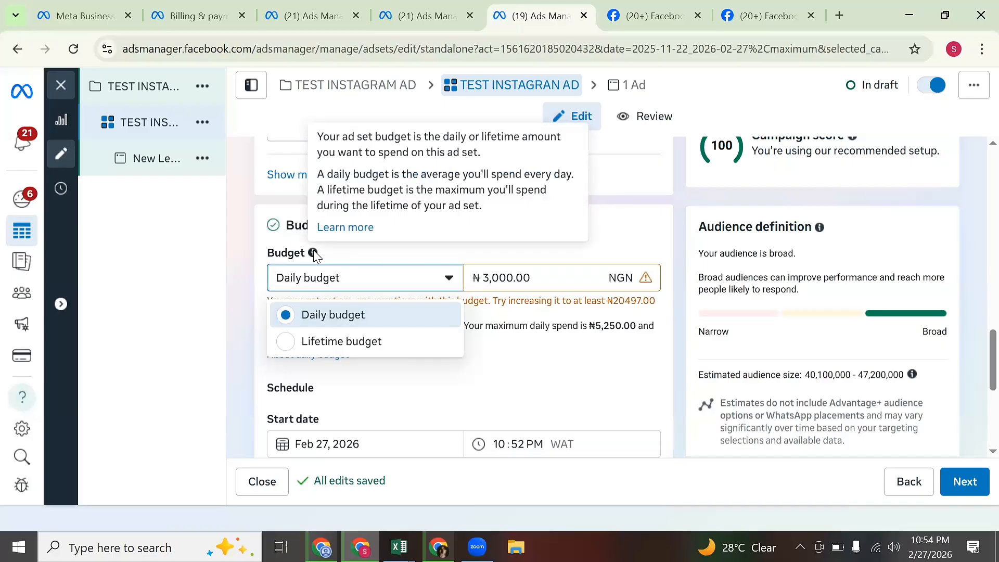
{"action": "left_click", "coordinate": [325, 342]}
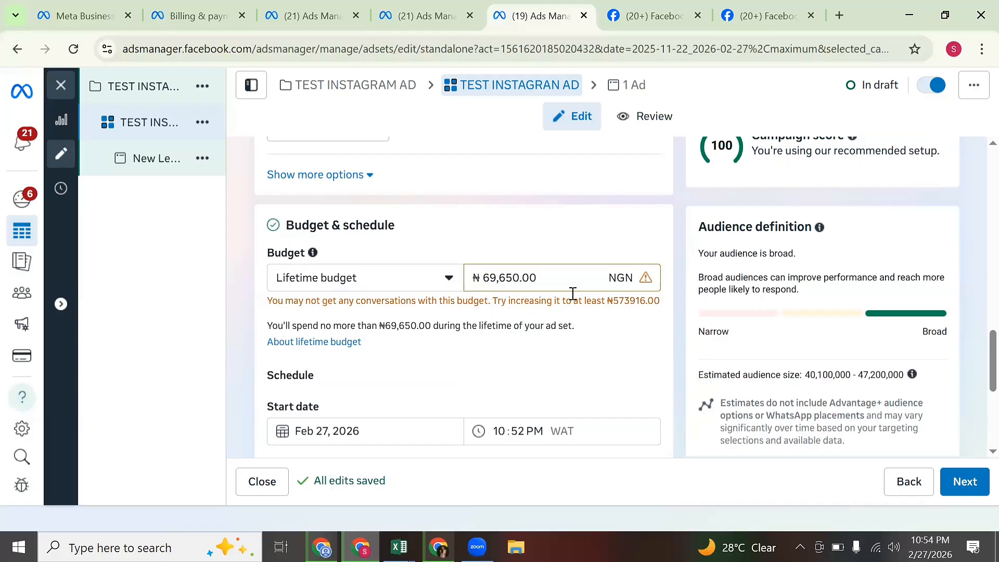
{"action": "left_click", "coordinate": [548, 275]}
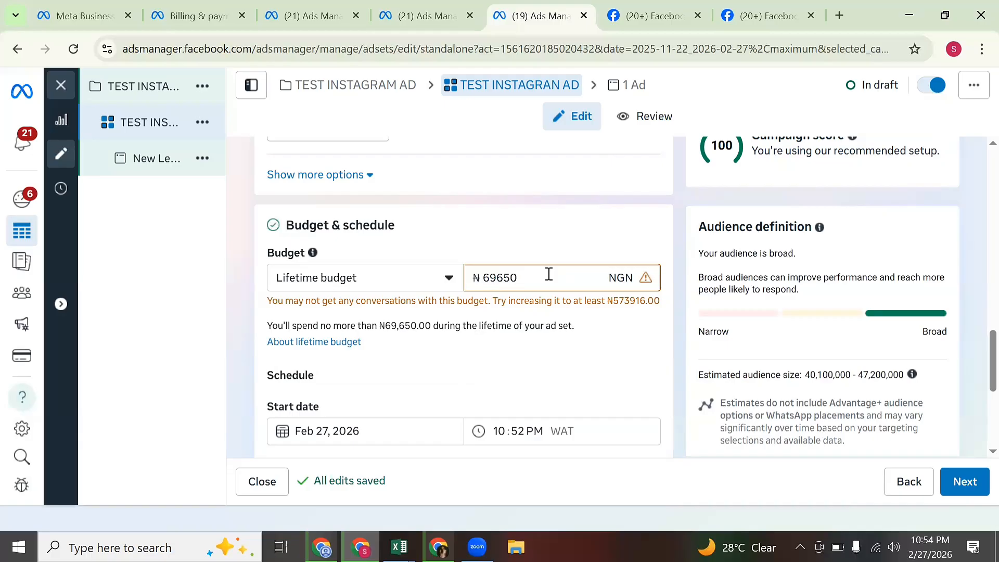
Switch back to Daily budget and select the suggested 20497 amount.
{"action": "left_click", "coordinate": [406, 280]}
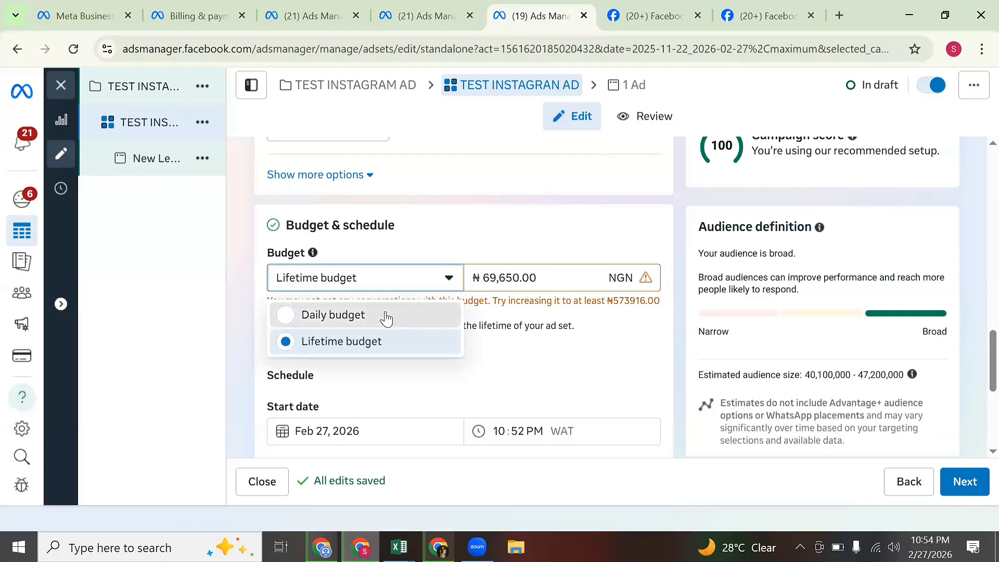
{"action": "left_click", "coordinate": [385, 316]}
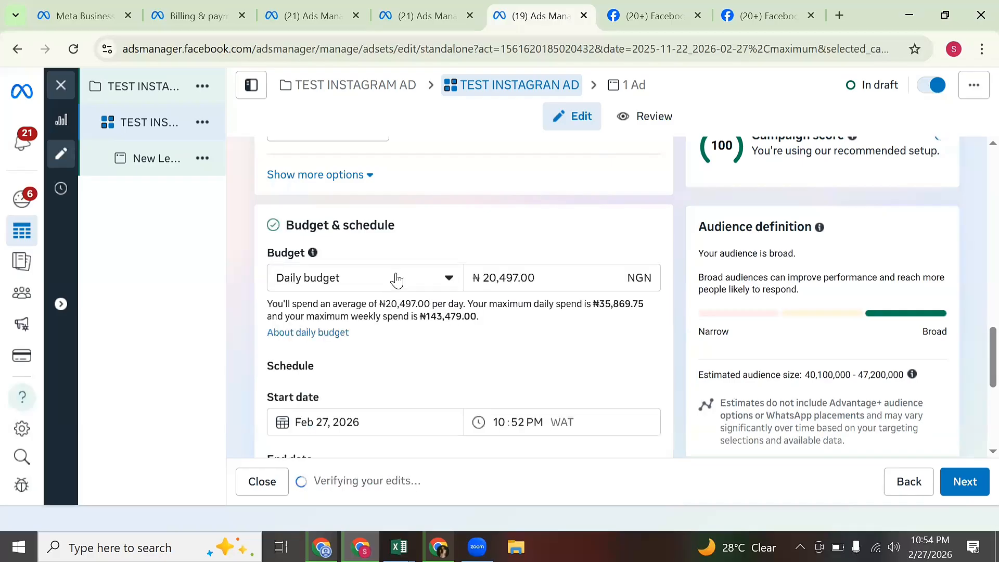
{"action": "left_click", "coordinate": [513, 280]}
{"action": "double_click", "coordinate": [515, 280]}
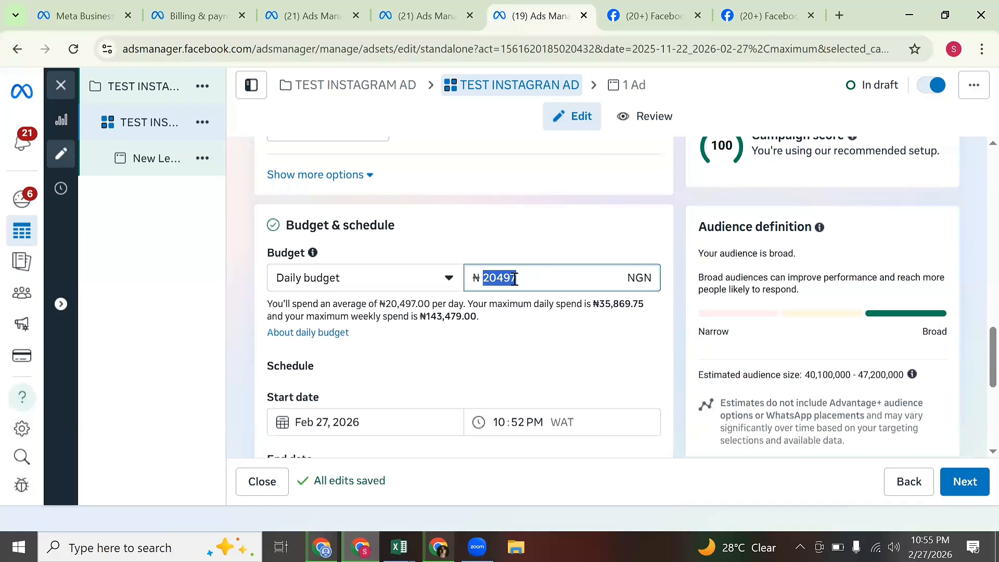
Enter 3000 as the daily budget and set the start date to Feb 28, 2026.
{"action": "type", "text": "3000"}
{"action": "scroll", "coordinate": [523, 301], "scroll_direction": "down", "scroll_amount": 3}
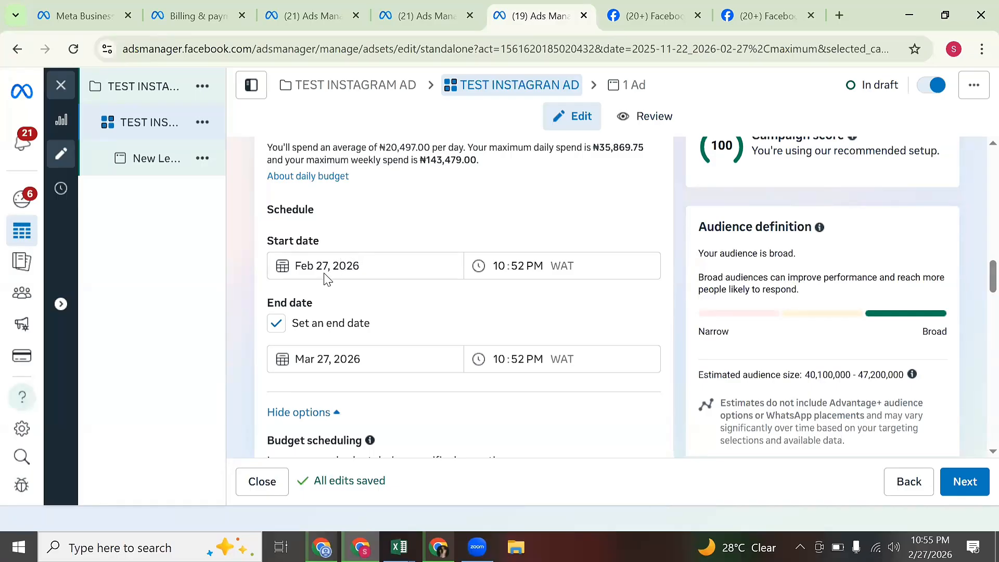
{"action": "left_click", "coordinate": [358, 265]}
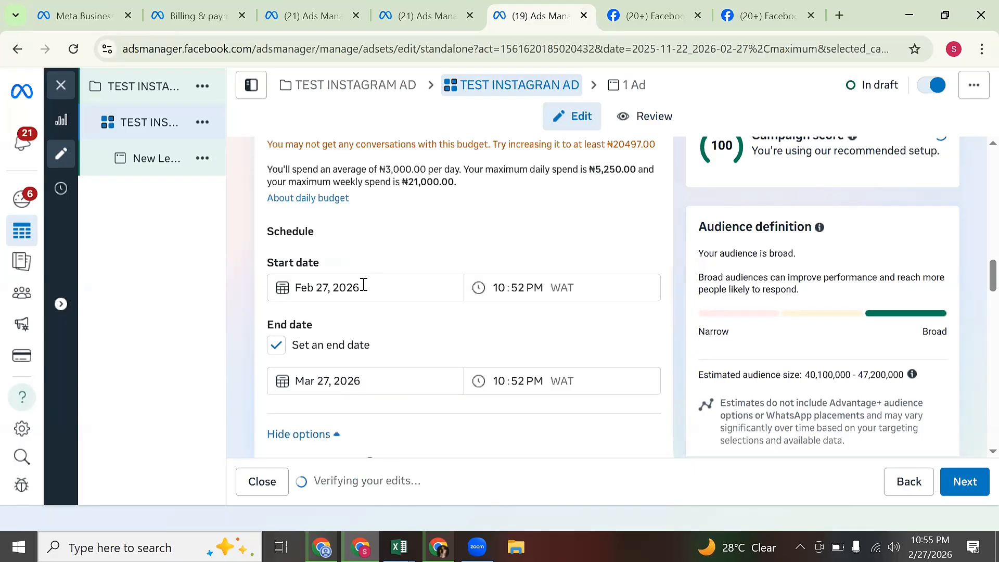
{"action": "left_click", "coordinate": [364, 284]}
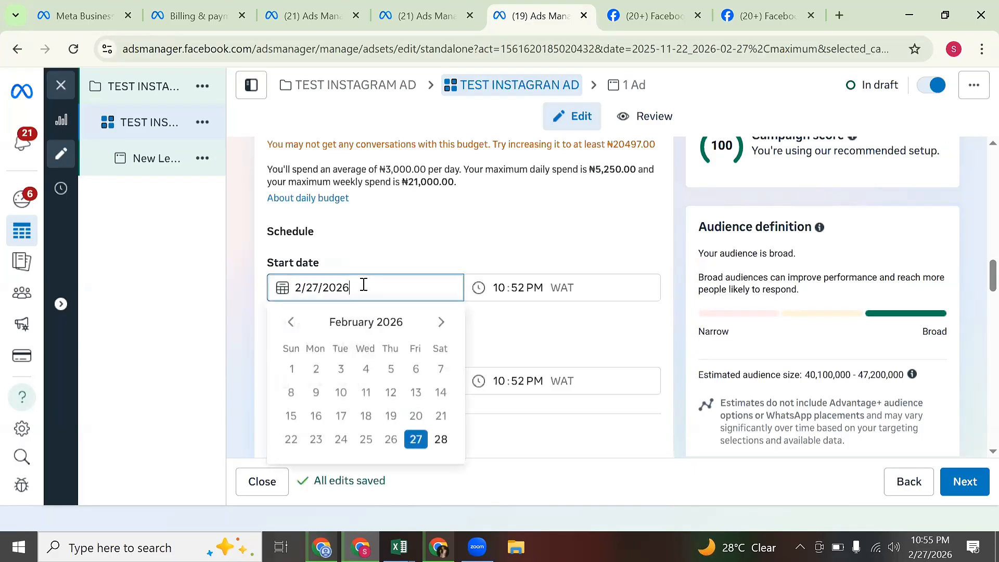
{"action": "left_click", "coordinate": [442, 451]}
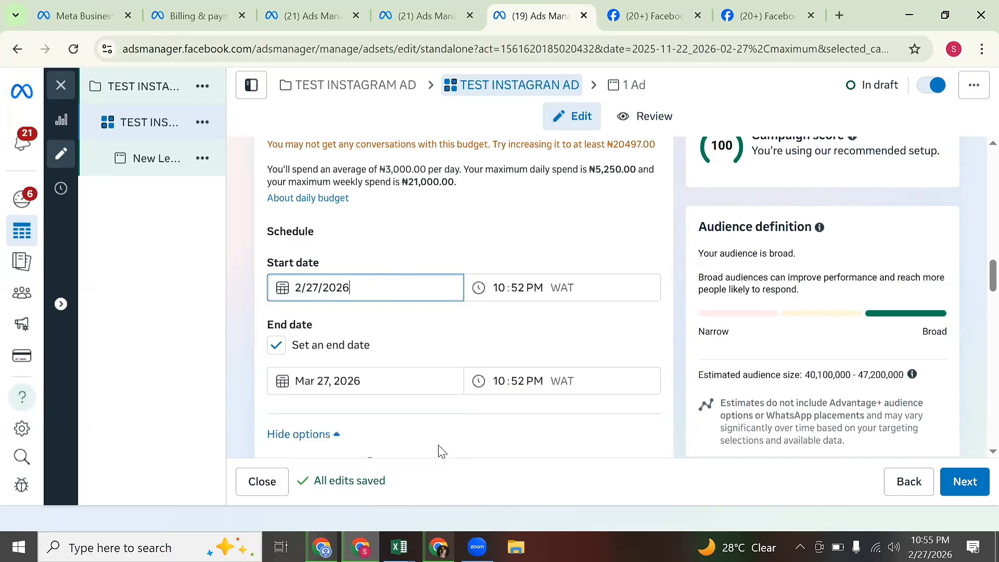
Set the start time to 04:00 AM.
{"action": "left_click", "coordinate": [505, 290]}
{"action": "type", "text": "04"}
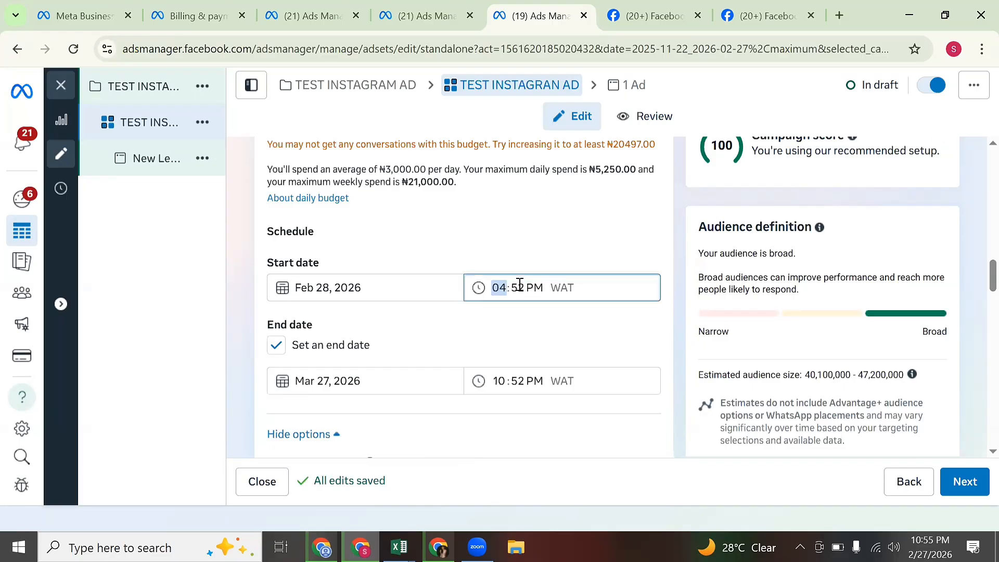
{"action": "left_click", "coordinate": [519, 286]}
{"action": "type", "text": "00"}
{"action": "left_click", "coordinate": [533, 286]}
{"action": "type", "text": "a"}
Remove the end date, then toggle the ad set off and back on.
{"action": "left_click", "coordinate": [281, 346]}
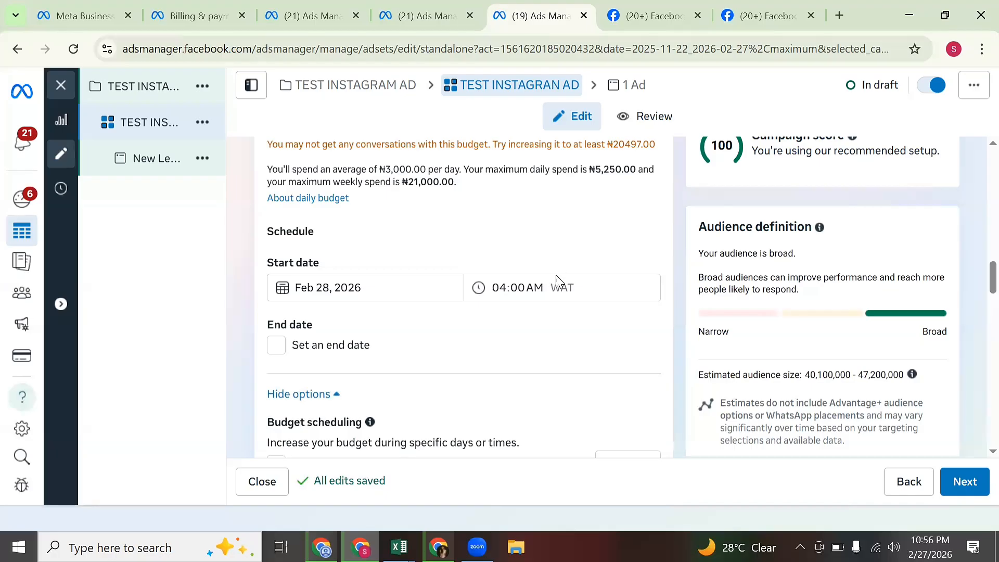
{"action": "left_click", "coordinate": [925, 88]}
{"action": "left_click", "coordinate": [933, 88]}
{"action": "scroll", "coordinate": [525, 374], "scroll_direction": "down", "scroll_amount": 5}
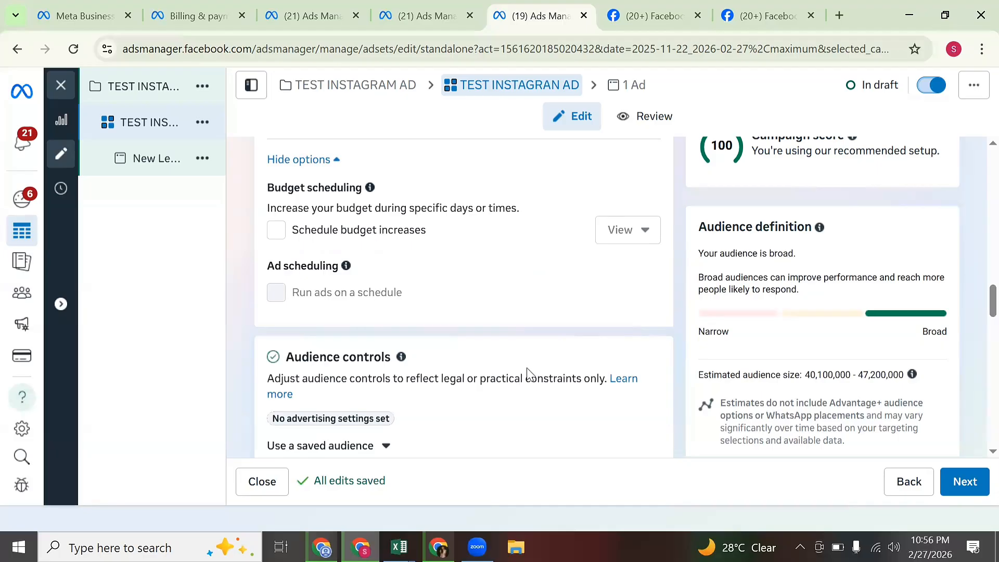
{"action": "scroll", "coordinate": [526, 371], "scroll_direction": "down", "scroll_amount": 3}
{"action": "scroll", "coordinate": [524, 353], "scroll_direction": "up", "scroll_amount": 8}
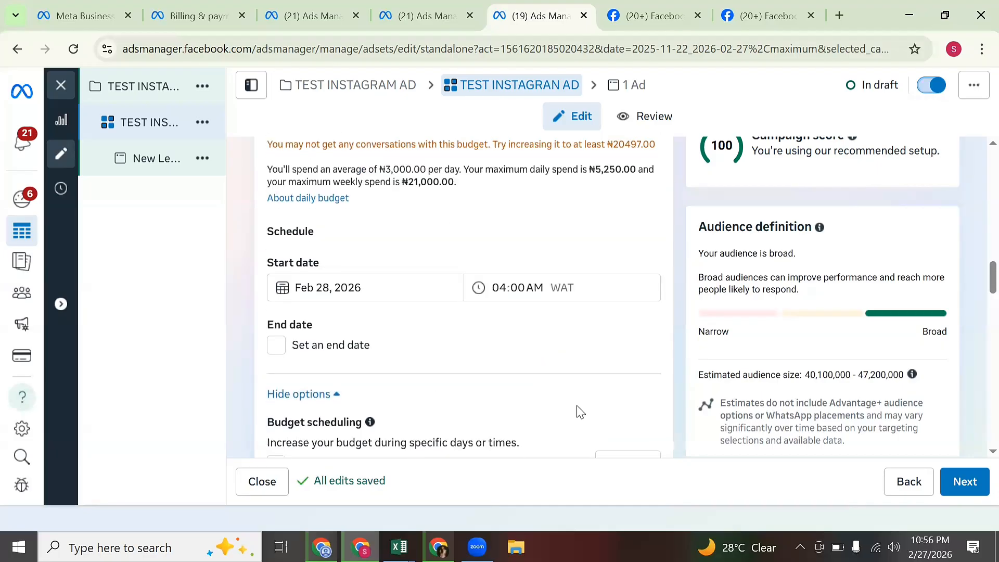
{"action": "scroll", "coordinate": [576, 411], "scroll_direction": "down", "scroll_amount": 1}
{"action": "scroll", "coordinate": [598, 411], "scroll_direction": "up", "scroll_amount": 4}
{"action": "scroll", "coordinate": [601, 412], "scroll_direction": "down", "scroll_amount": 3}
{"action": "scroll", "coordinate": [603, 413], "scroll_direction": "up", "scroll_amount": 4}
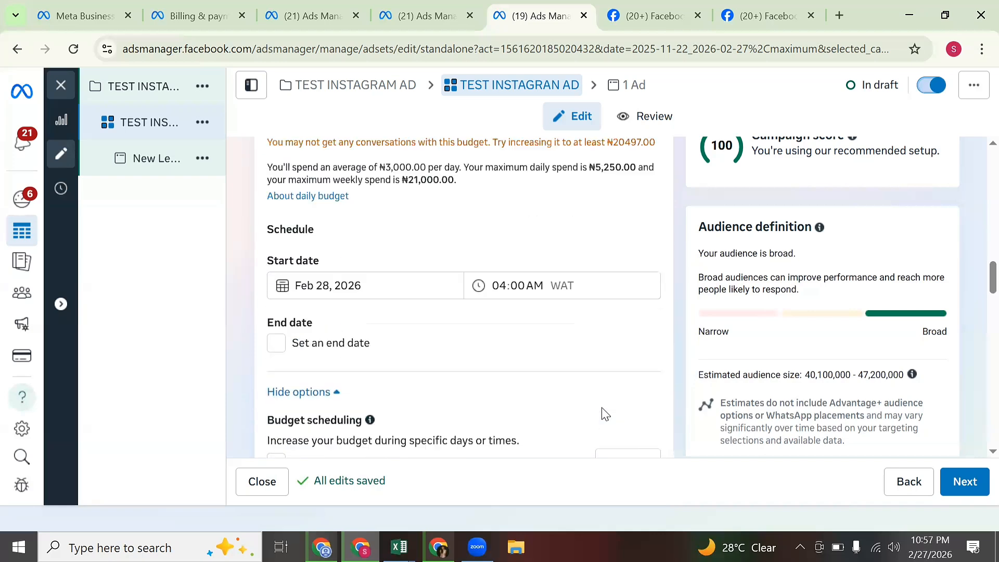
{"action": "scroll", "coordinate": [614, 416], "scroll_direction": "down", "scroll_amount": 7}
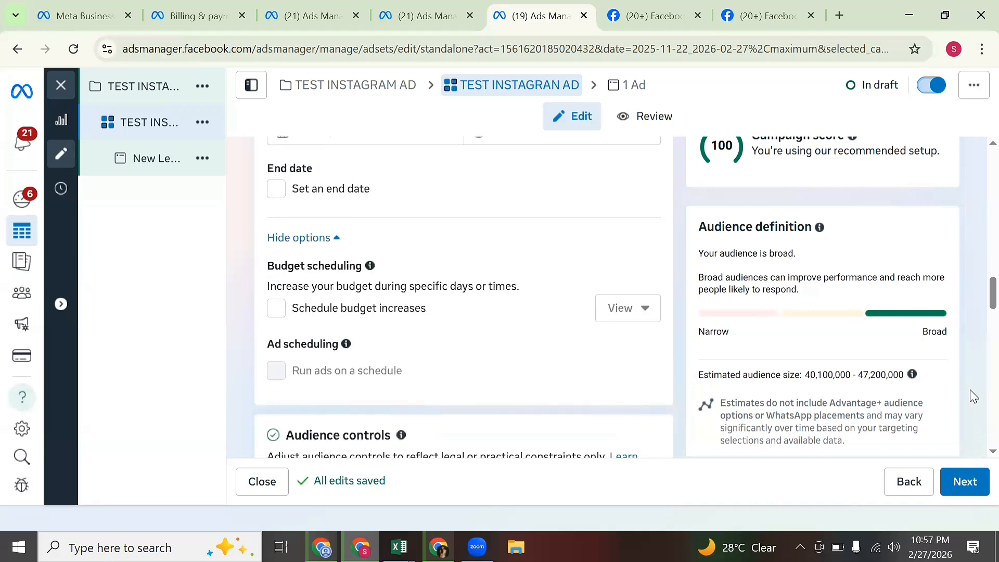
{"action": "scroll", "coordinate": [976, 385], "scroll_direction": "up", "scroll_amount": 1}
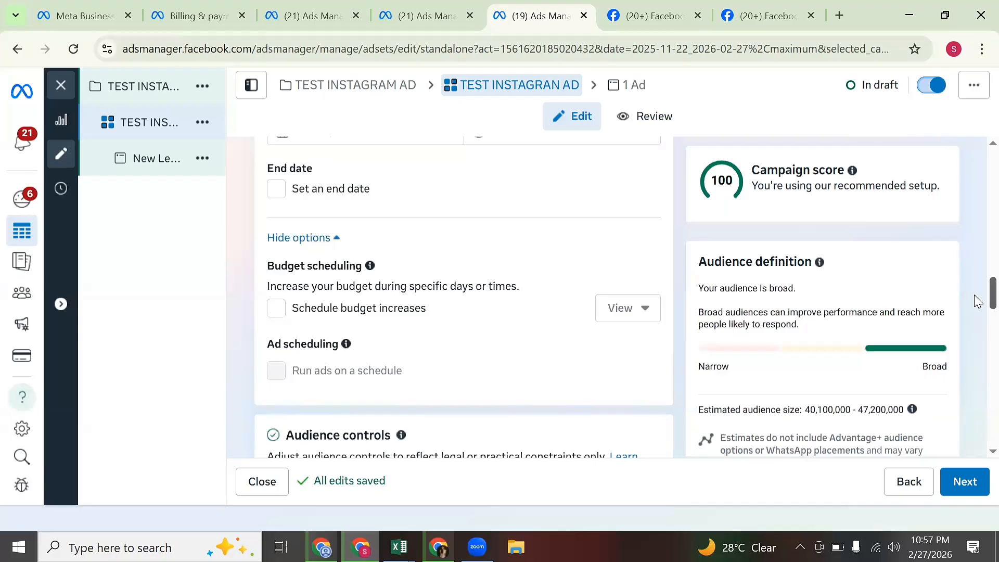
{"action": "scroll", "coordinate": [976, 299], "scroll_direction": "down", "scroll_amount": 5}
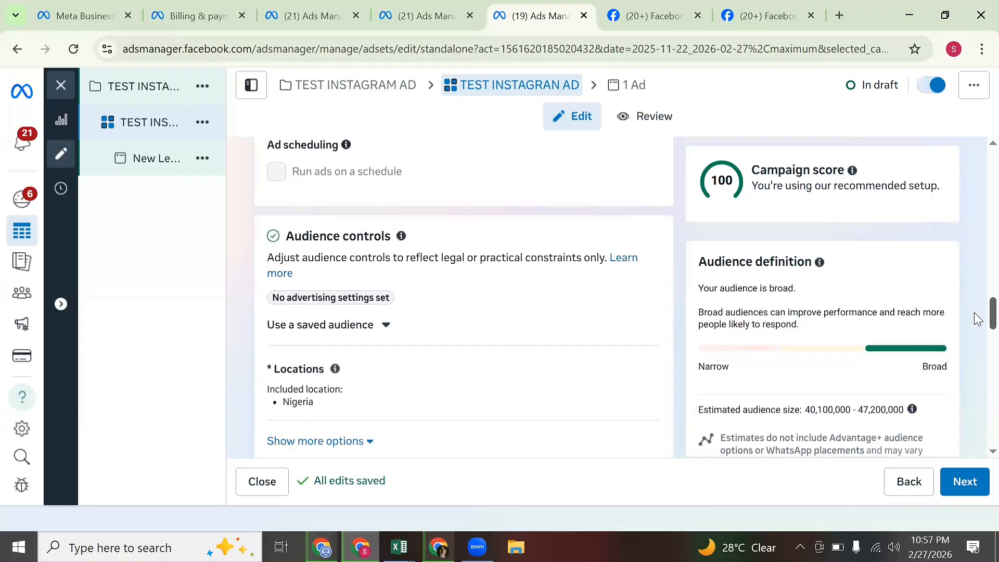
{"action": "scroll", "coordinate": [978, 330], "scroll_direction": "down", "scroll_amount": 1}
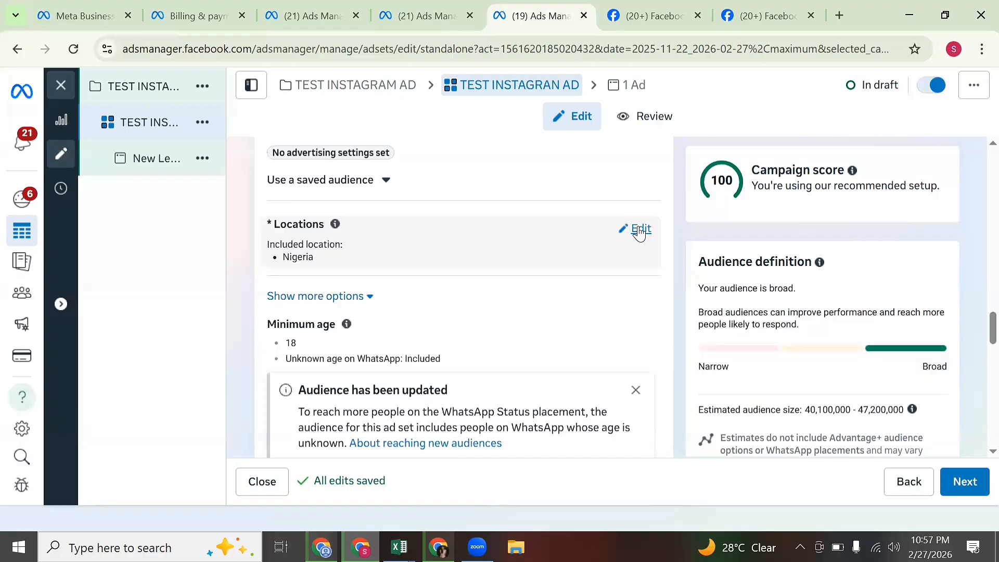
Search 'UNI' and add United Kingdom to the locations alongside Nigeria.
{"action": "left_click", "coordinate": [641, 230]}
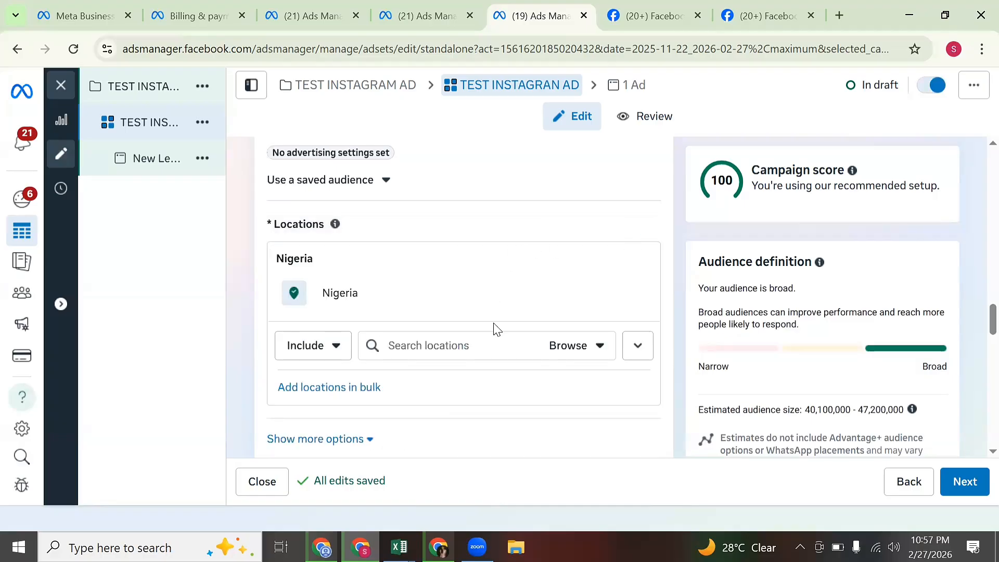
{"action": "left_click", "coordinate": [491, 345]}
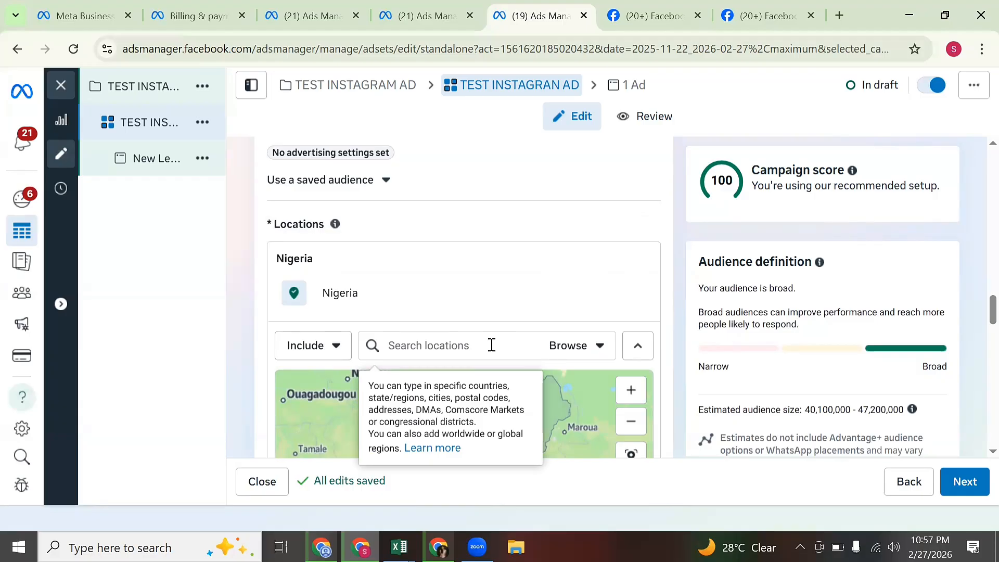
{"action": "type", "text": "UNI"}
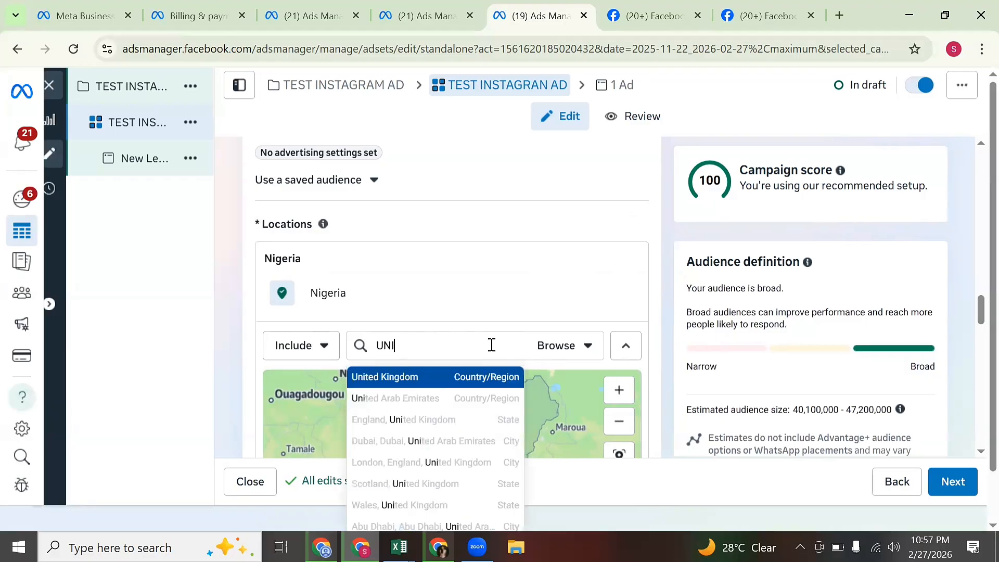
{"action": "left_click", "coordinate": [435, 379]}
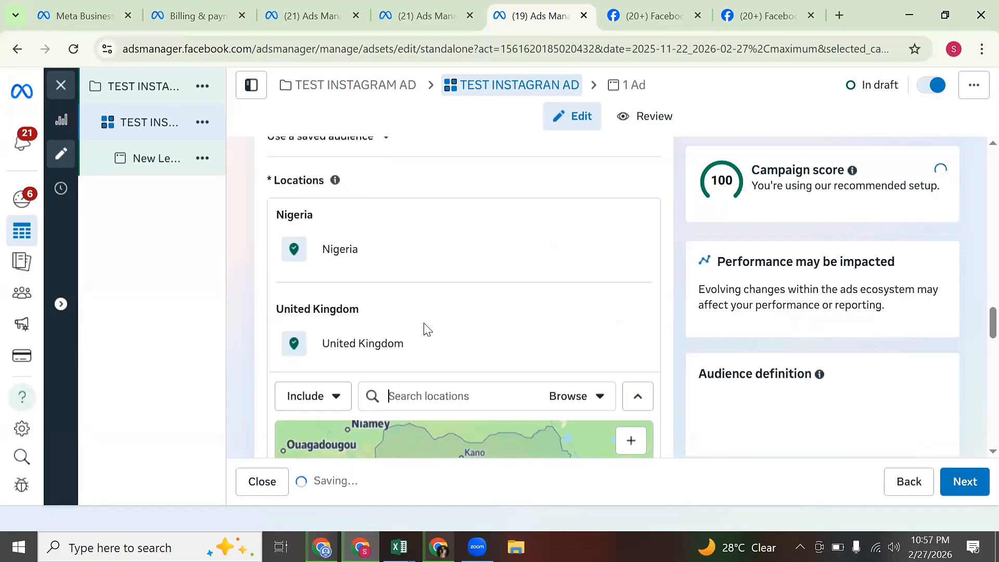
{"action": "scroll", "coordinate": [622, 254], "scroll_direction": "up", "scroll_amount": 1}
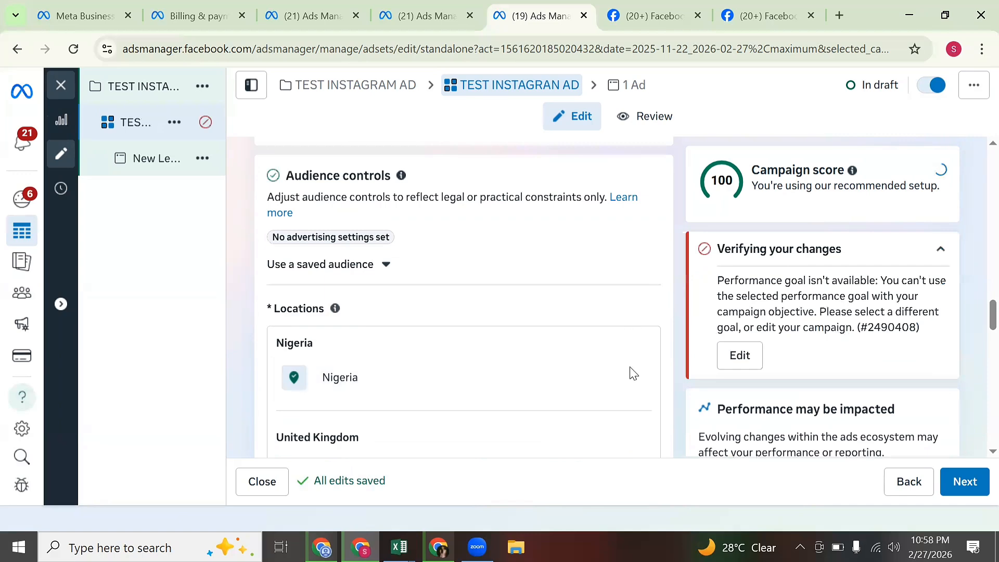
{"action": "scroll", "coordinate": [977, 304], "scroll_direction": "up", "scroll_amount": 3}
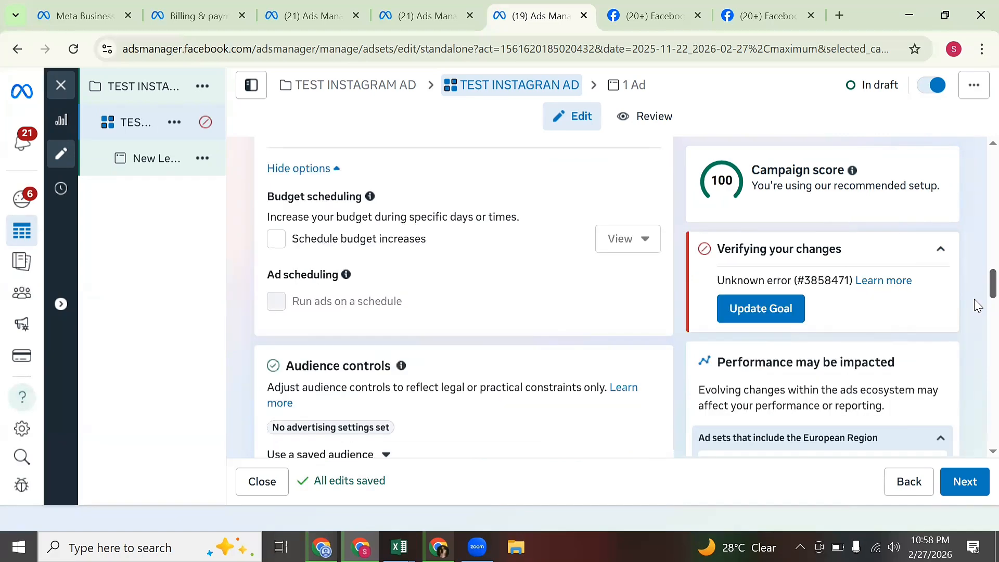
Scroll up to the Page and WhatsApp section, then back down to Locations.
{"action": "scroll", "coordinate": [977, 305], "scroll_direction": "down", "scroll_amount": 2}
{"action": "scroll", "coordinate": [977, 290], "scroll_direction": "up", "scroll_amount": 10}
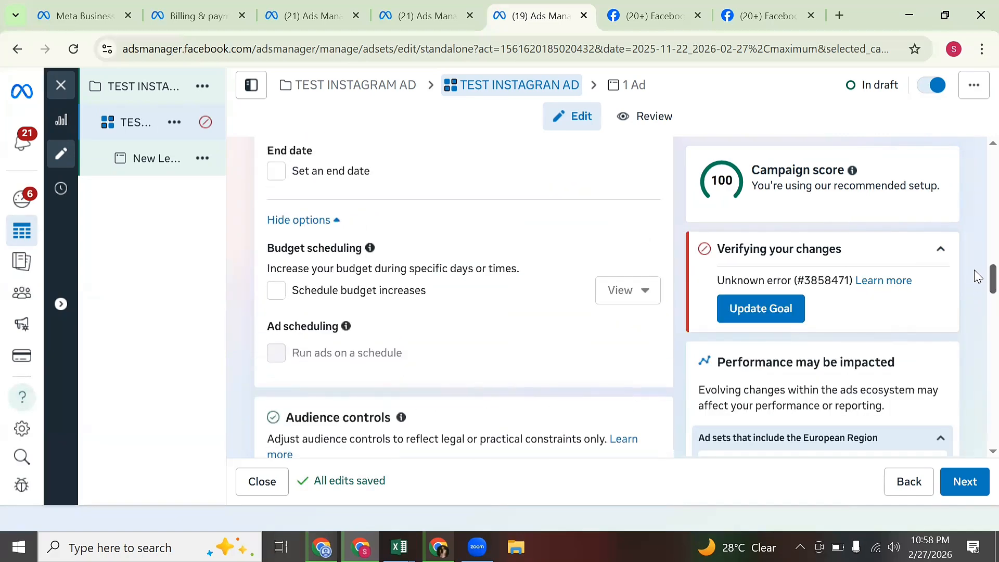
{"action": "scroll", "coordinate": [978, 228], "scroll_direction": "up", "scroll_amount": 10}
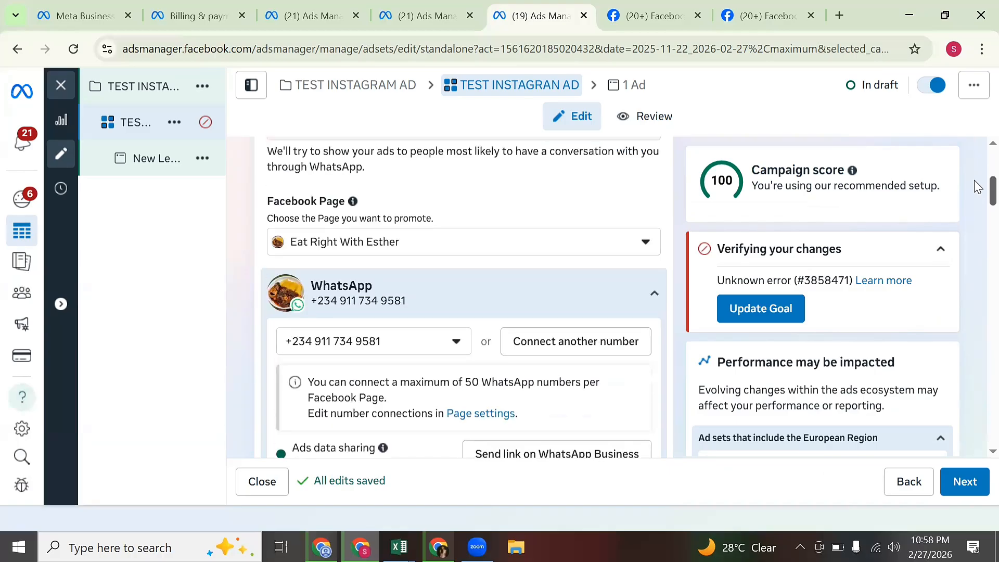
{"action": "scroll", "coordinate": [979, 172], "scroll_direction": "down", "scroll_amount": 5}
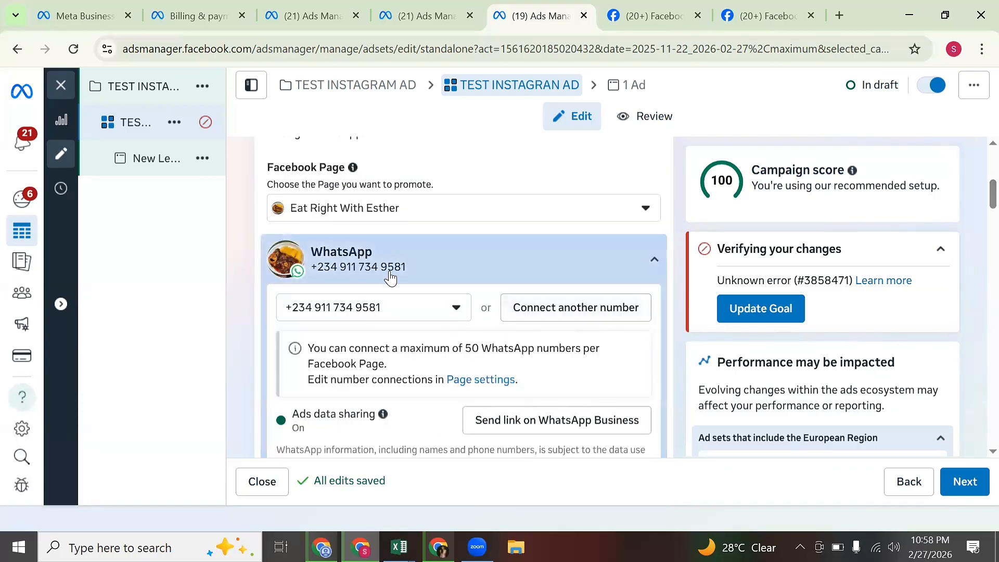
{"action": "scroll", "coordinate": [547, 391], "scroll_direction": "up", "scroll_amount": 3}
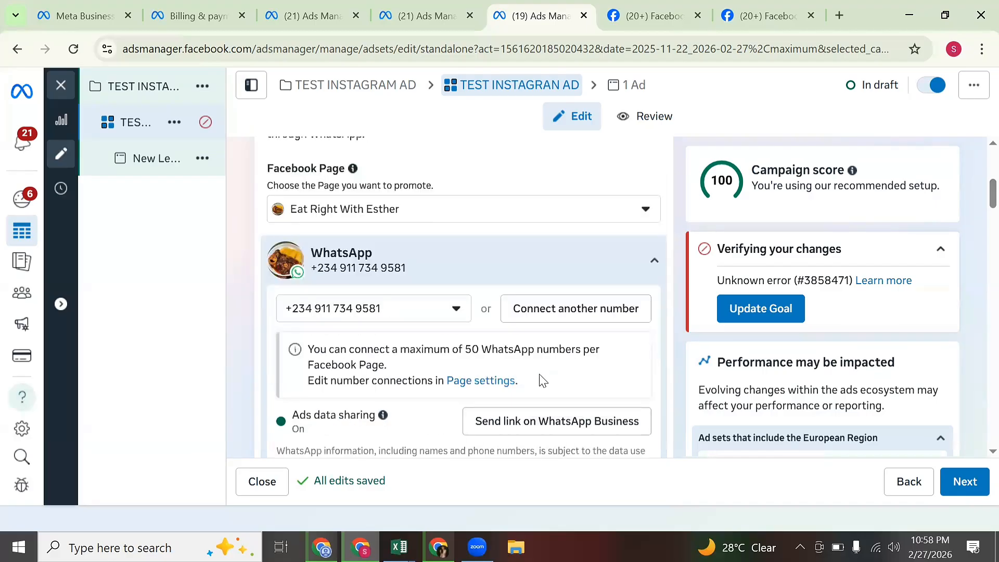
{"action": "scroll", "coordinate": [548, 392], "scroll_direction": "down", "scroll_amount": 3}
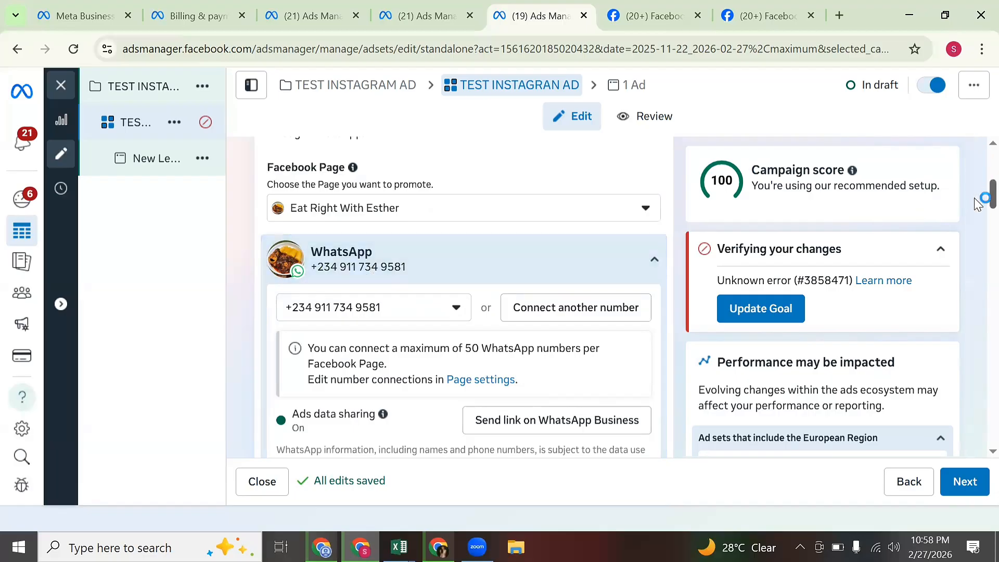
{"action": "left_click_drag", "start_coordinate": [978, 203], "coordinate": [977, 308]}
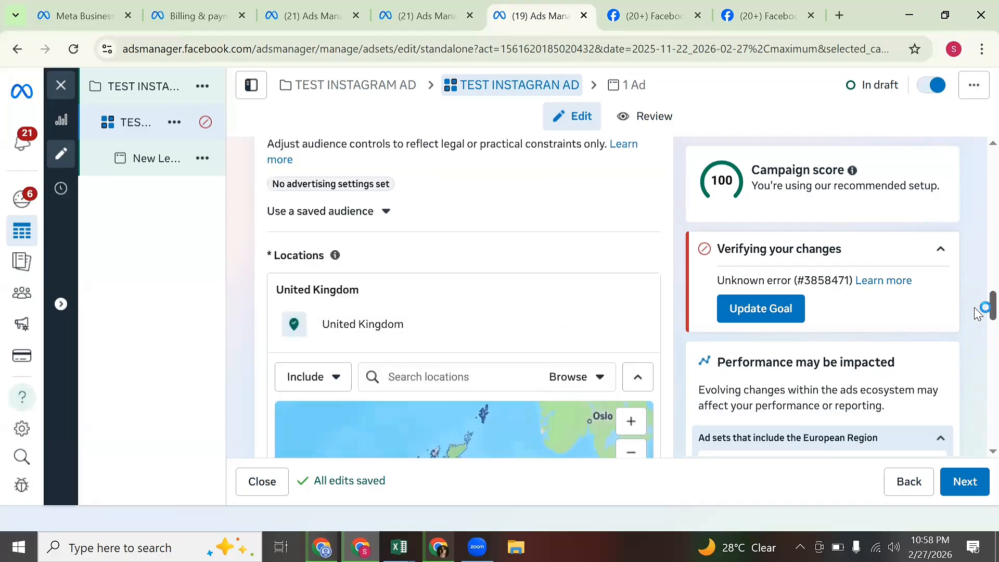
Search 'NIGERIA', add Nigeria (Country/Region), and remove United Kingdom from the locations.
{"action": "left_click", "coordinate": [469, 379]}
{"action": "type", "text": "NI"}
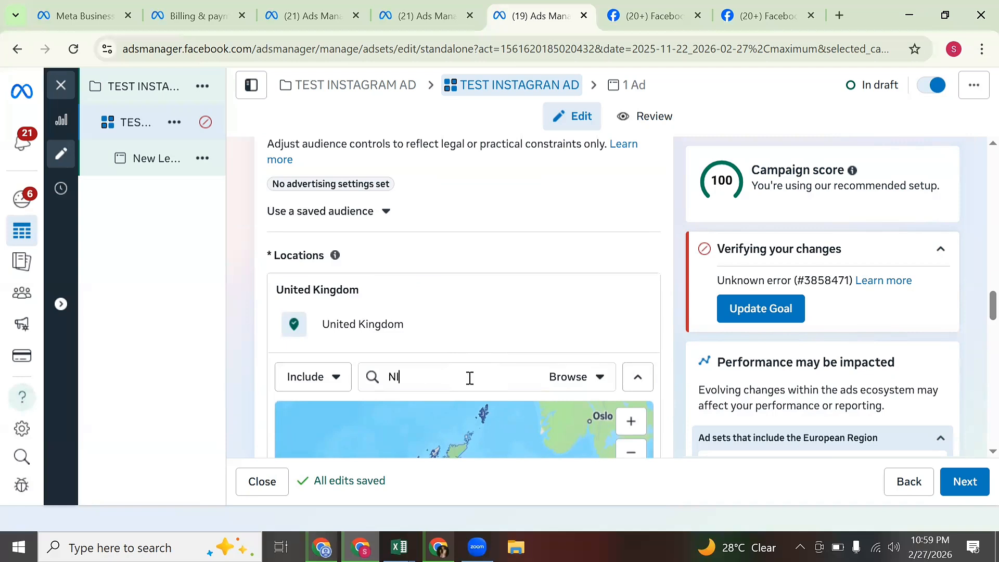
{"action": "type", "text": "GERIA"}
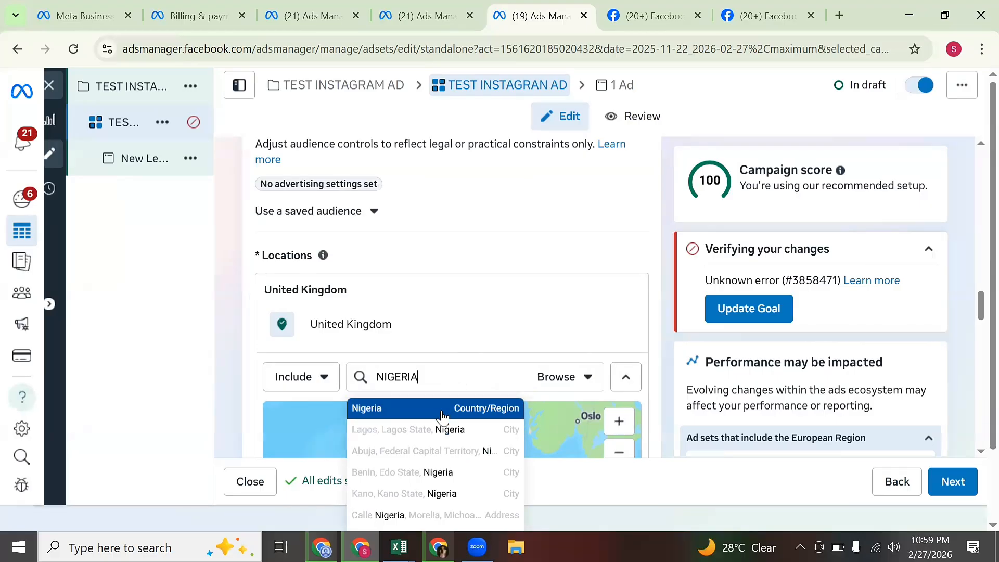
{"action": "left_click", "coordinate": [442, 411]}
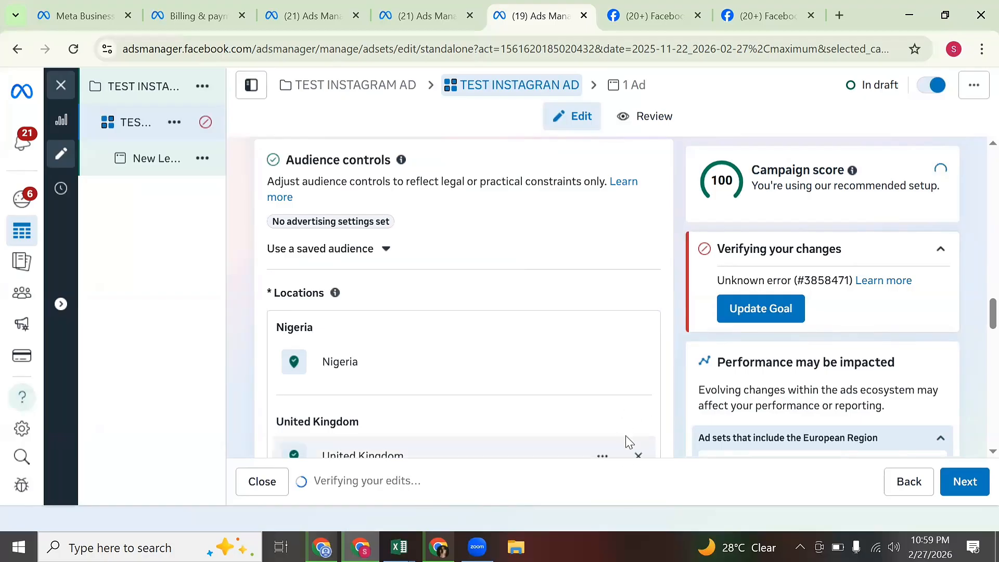
{"action": "scroll", "coordinate": [632, 430], "scroll_direction": "down", "scroll_amount": 3}
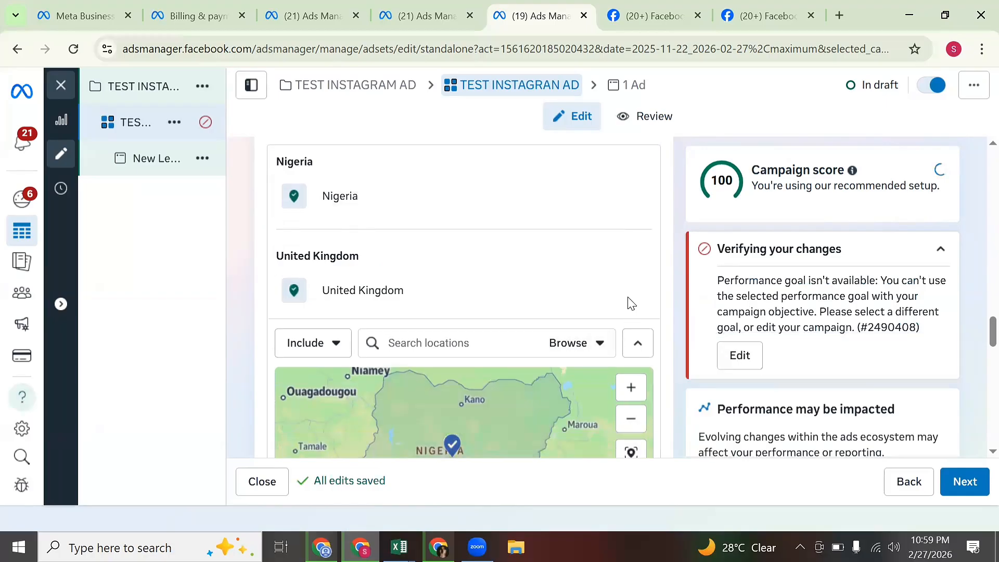
{"action": "mouse_move", "coordinate": [634, 293]}
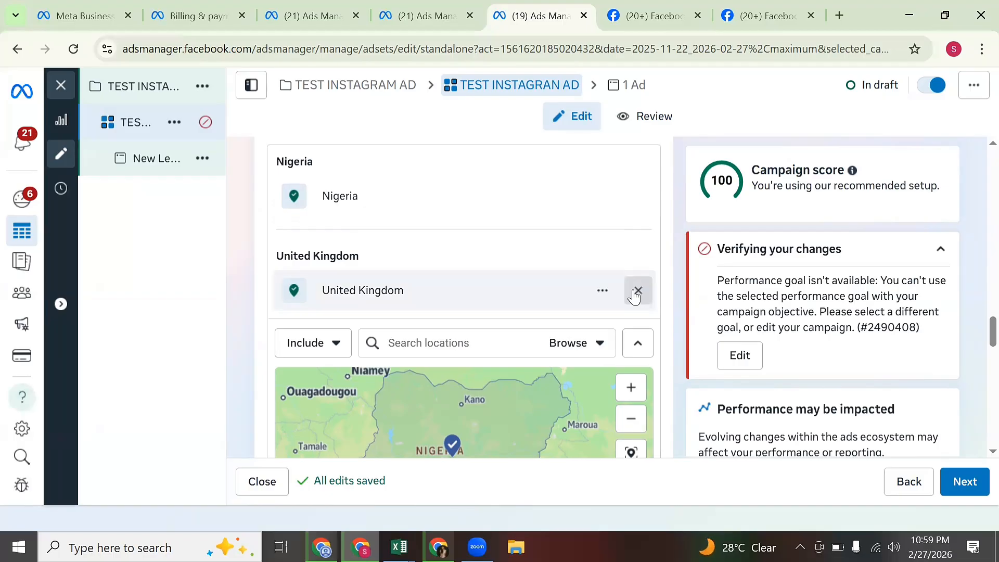
{"action": "left_click", "coordinate": [636, 291]}
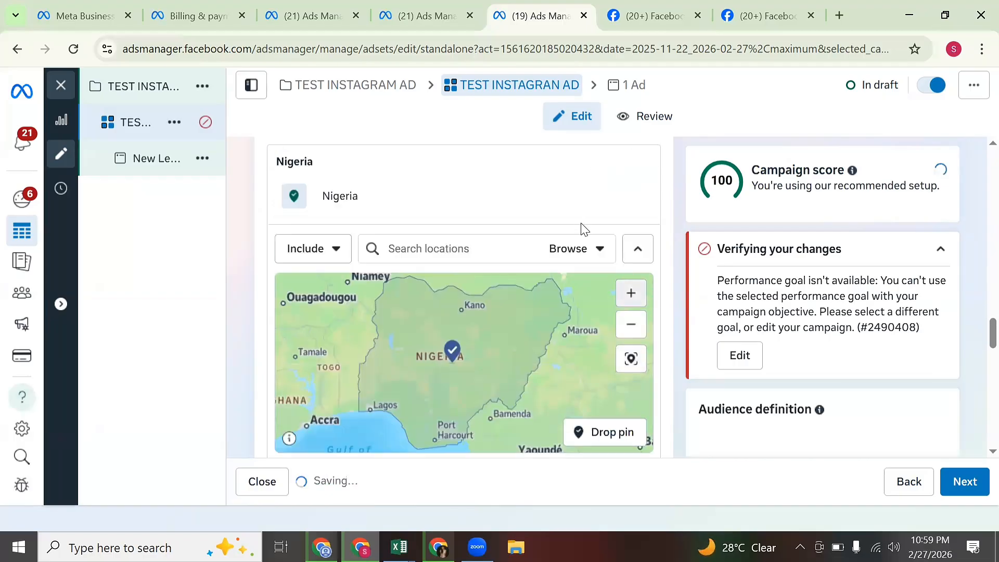
{"action": "scroll", "coordinate": [614, 254], "scroll_direction": "down", "scroll_amount": 3}
Set the audience minimum age to 22 and maximum age to 60.
{"action": "scroll", "coordinate": [629, 348], "scroll_direction": "up", "scroll_amount": 7}
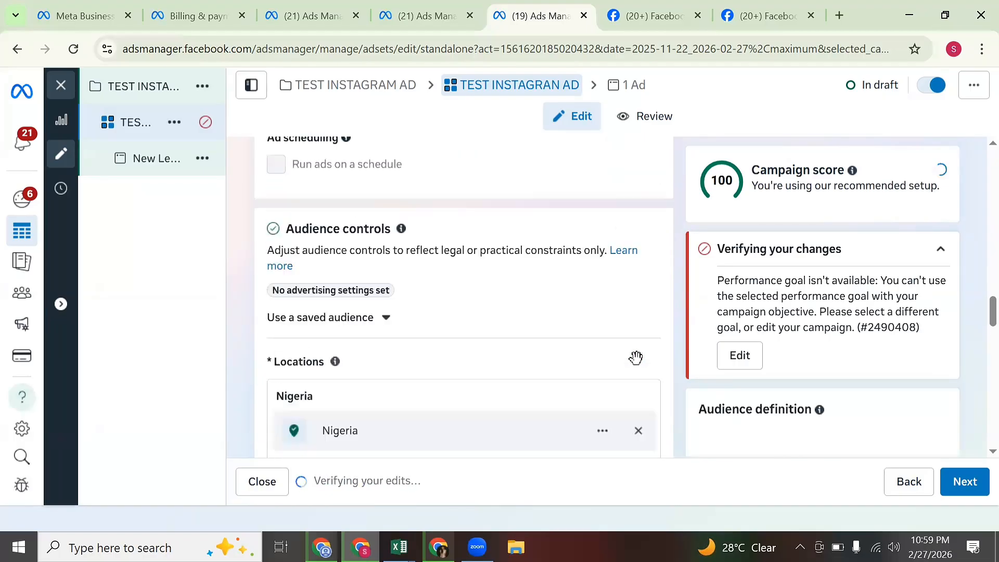
{"action": "scroll", "coordinate": [669, 364], "scroll_direction": "down", "scroll_amount": 2}
{"action": "scroll", "coordinate": [936, 322], "scroll_direction": "up", "scroll_amount": 2}
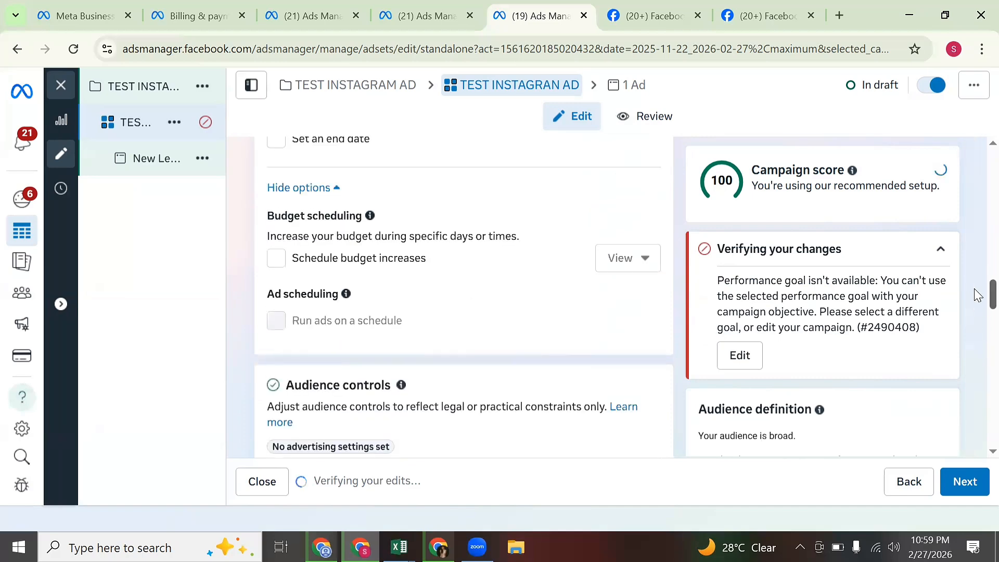
{"action": "scroll", "coordinate": [978, 299], "scroll_direction": "down", "scroll_amount": 1}
{"action": "scroll", "coordinate": [978, 300], "scroll_direction": "down", "scroll_amount": 12}
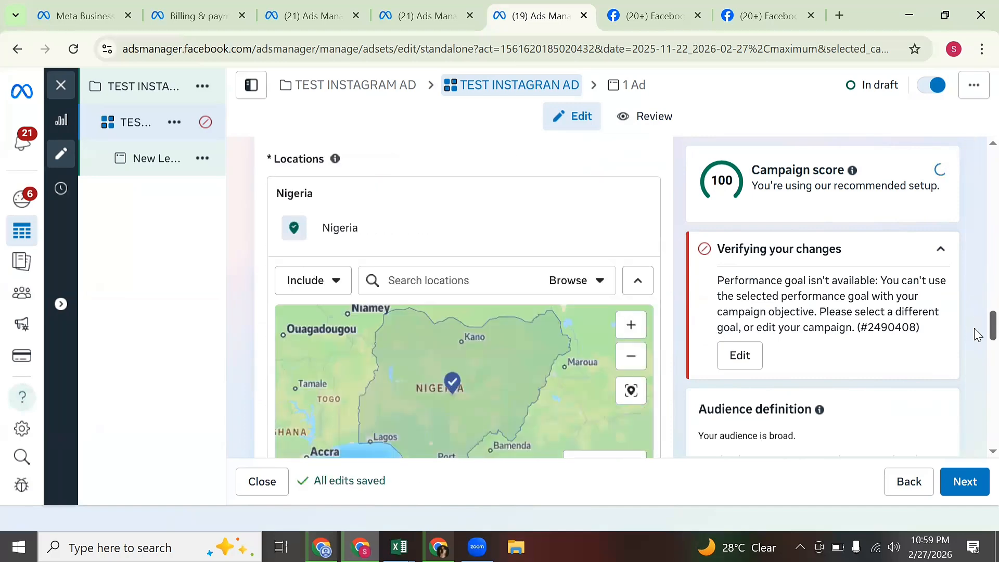
{"action": "scroll", "coordinate": [978, 357], "scroll_direction": "up", "scroll_amount": 1}
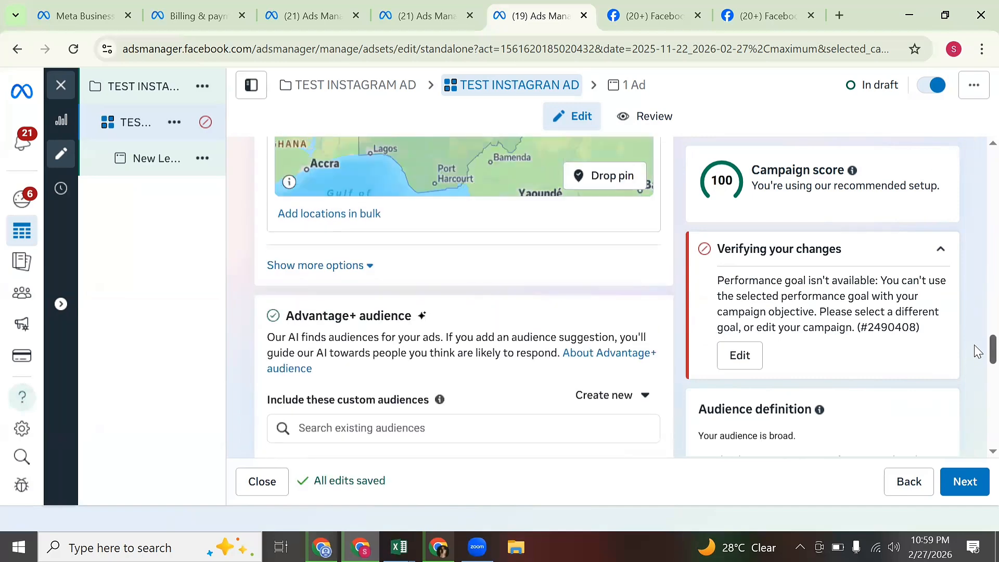
{"action": "scroll", "coordinate": [977, 351], "scroll_direction": "down", "scroll_amount": 5}
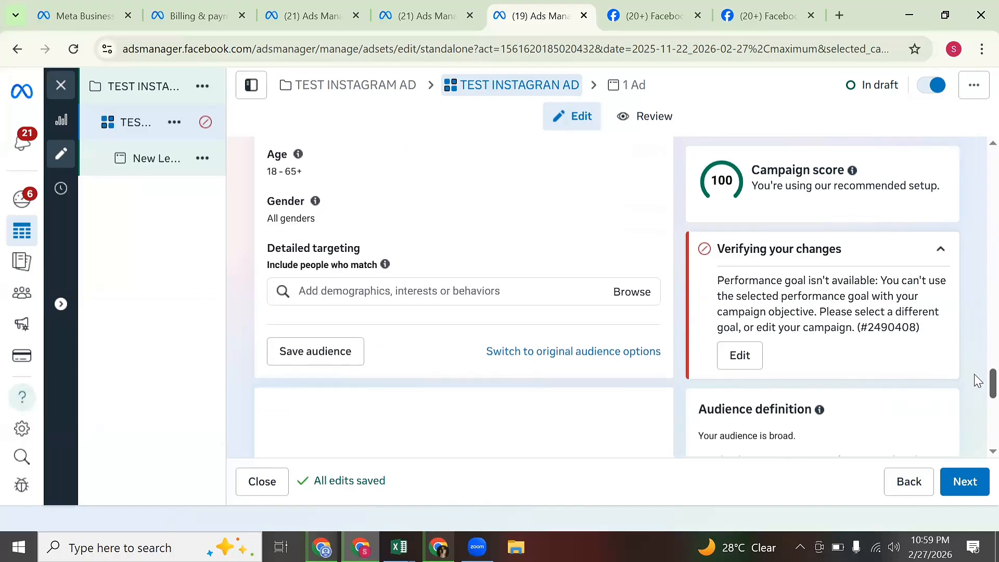
{"action": "scroll", "coordinate": [977, 382], "scroll_direction": "up", "scroll_amount": 1}
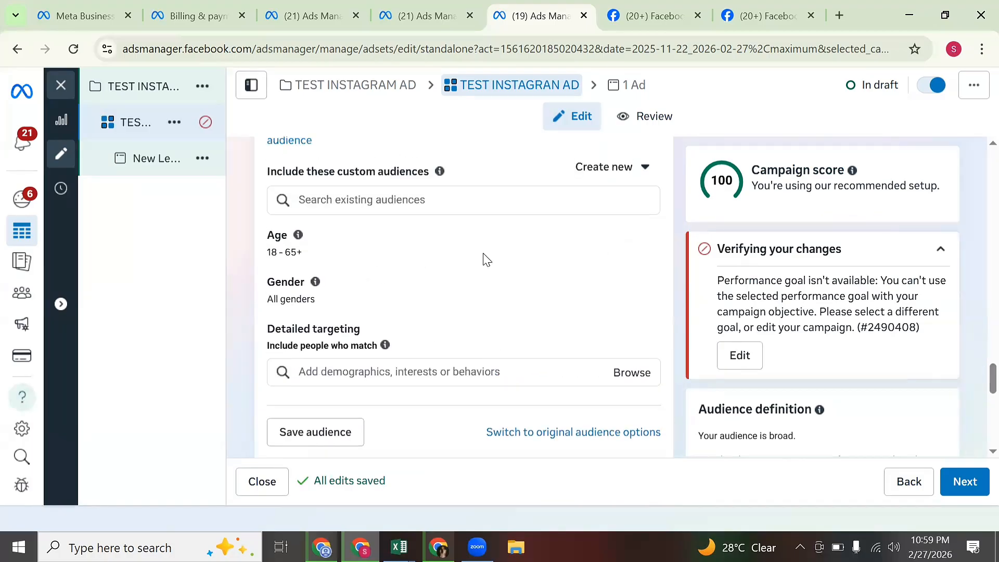
{"action": "left_click", "coordinate": [644, 239]}
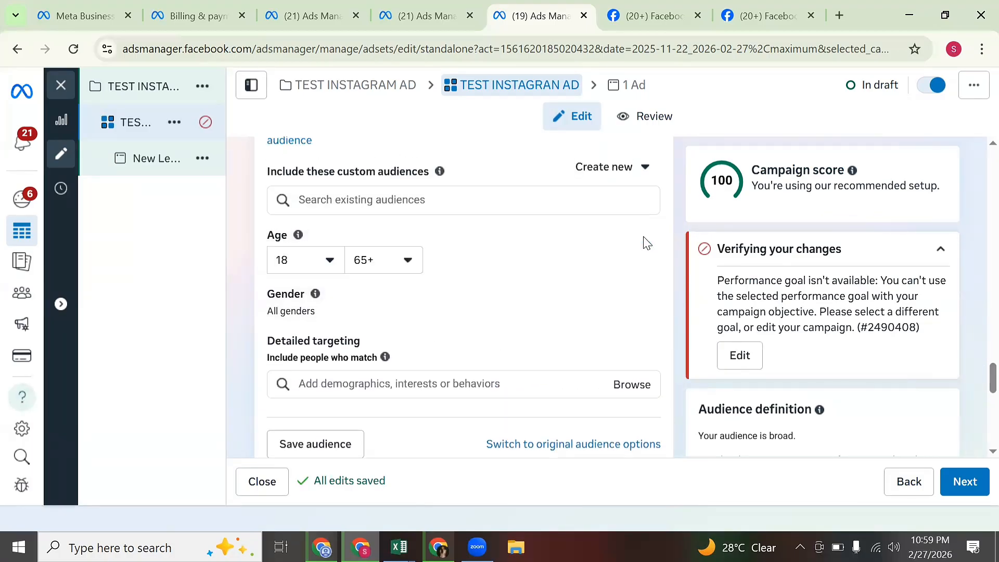
{"action": "left_click", "coordinate": [315, 274]}
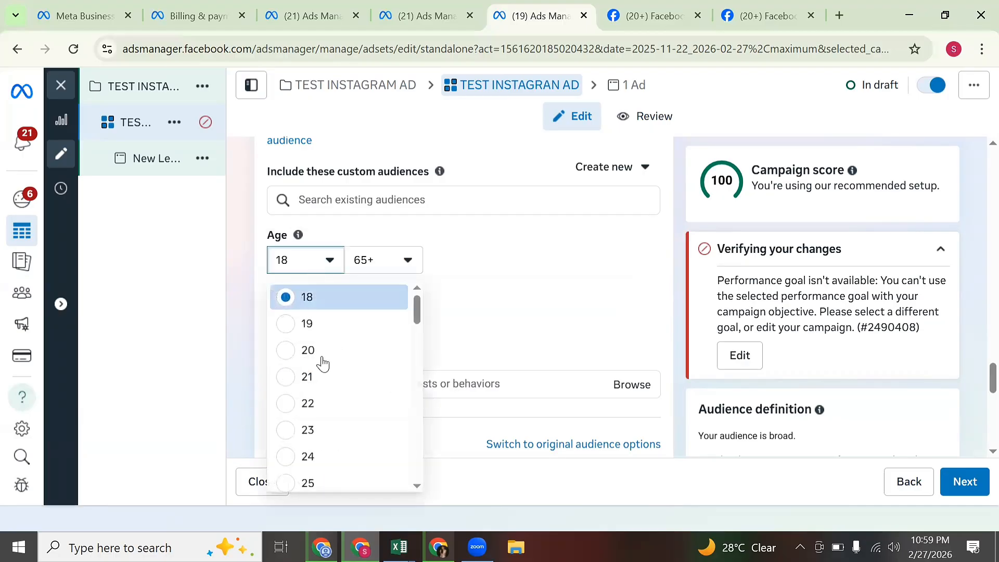
{"action": "scroll", "coordinate": [338, 413], "scroll_direction": "down", "scroll_amount": 1}
{"action": "scroll", "coordinate": [333, 400], "scroll_direction": "down", "scroll_amount": 2}
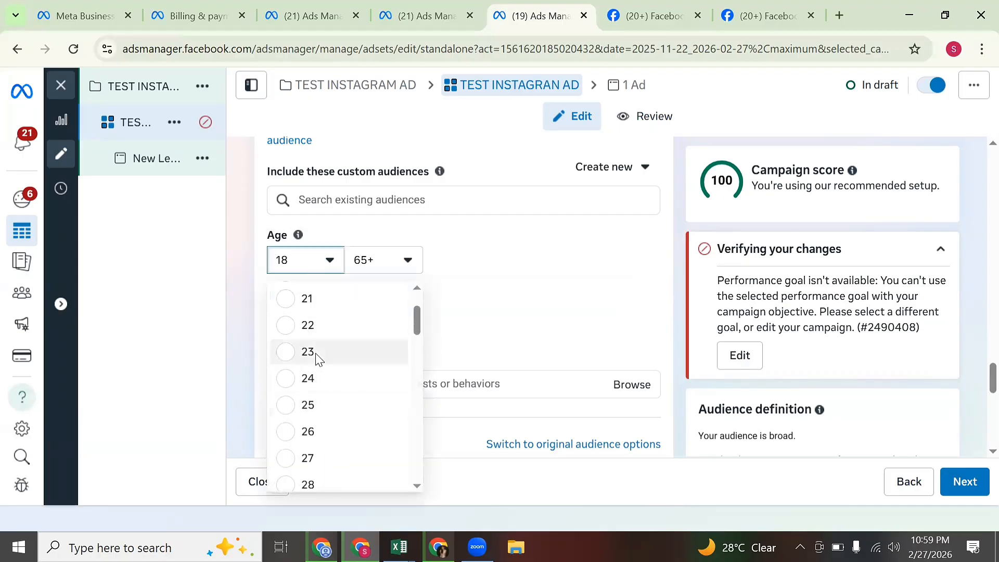
{"action": "left_click", "coordinate": [328, 323]}
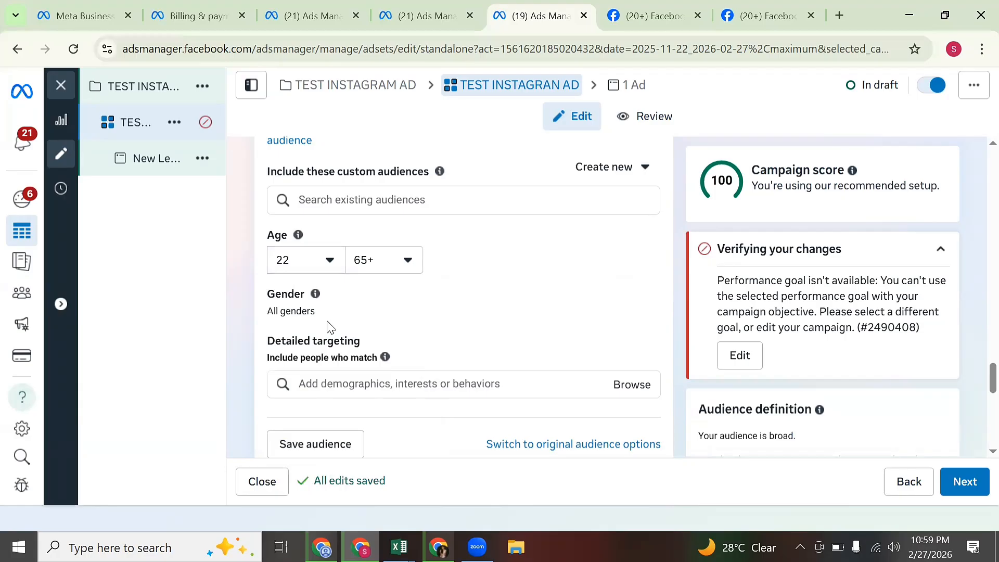
{"action": "left_click", "coordinate": [368, 266]}
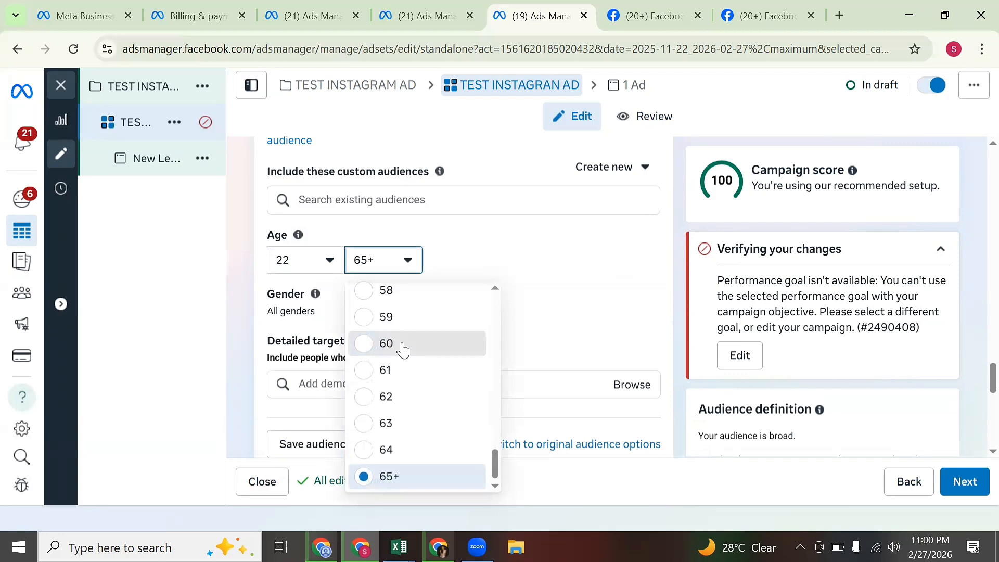
{"action": "left_click", "coordinate": [403, 345]}
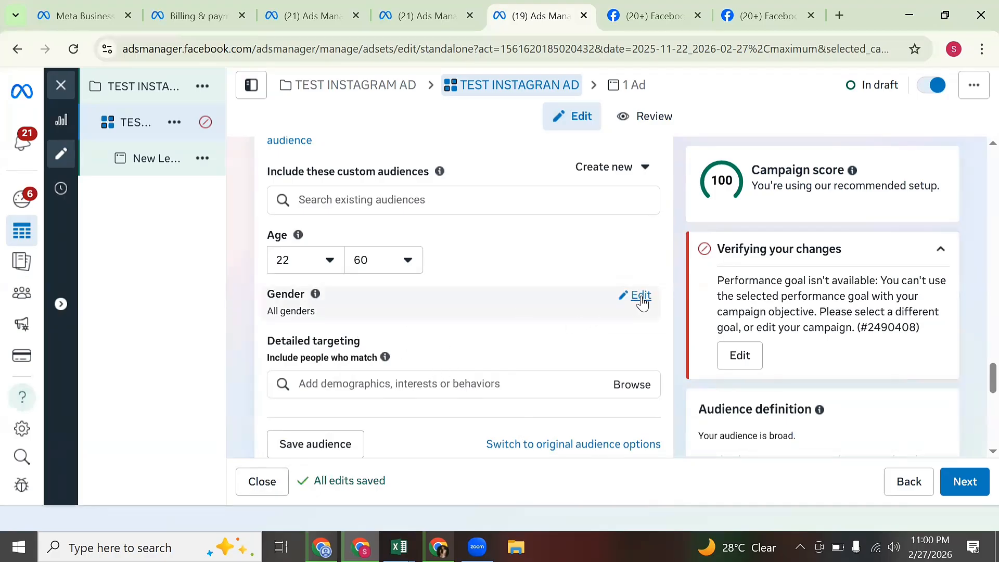
Change the ad set's gender from Men to All, then open the detailed targeting search.
{"action": "left_click", "coordinate": [642, 296]}
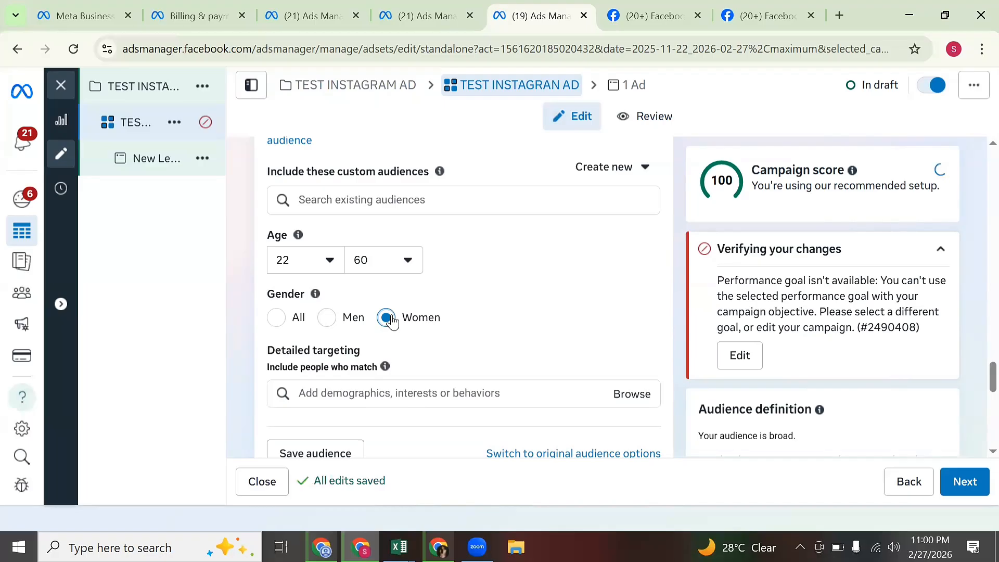
{"action": "left_click", "coordinate": [320, 327]}
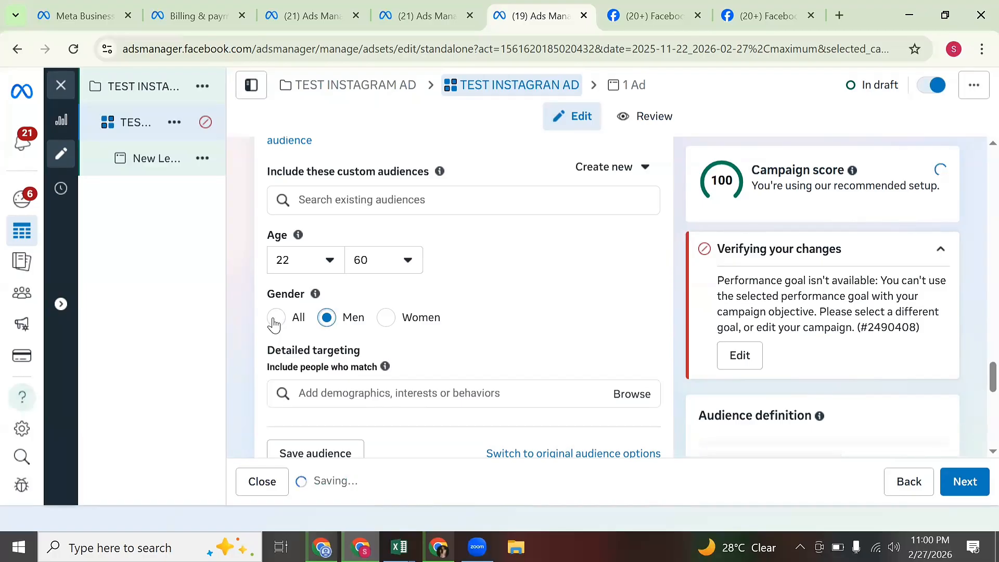
{"action": "left_click", "coordinate": [275, 321]}
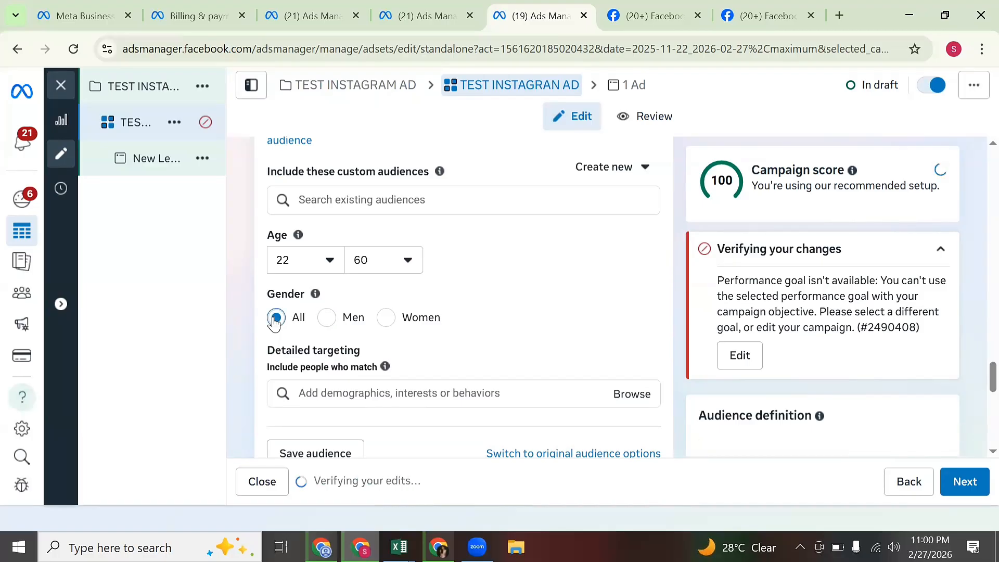
{"action": "left_click", "coordinate": [426, 396]}
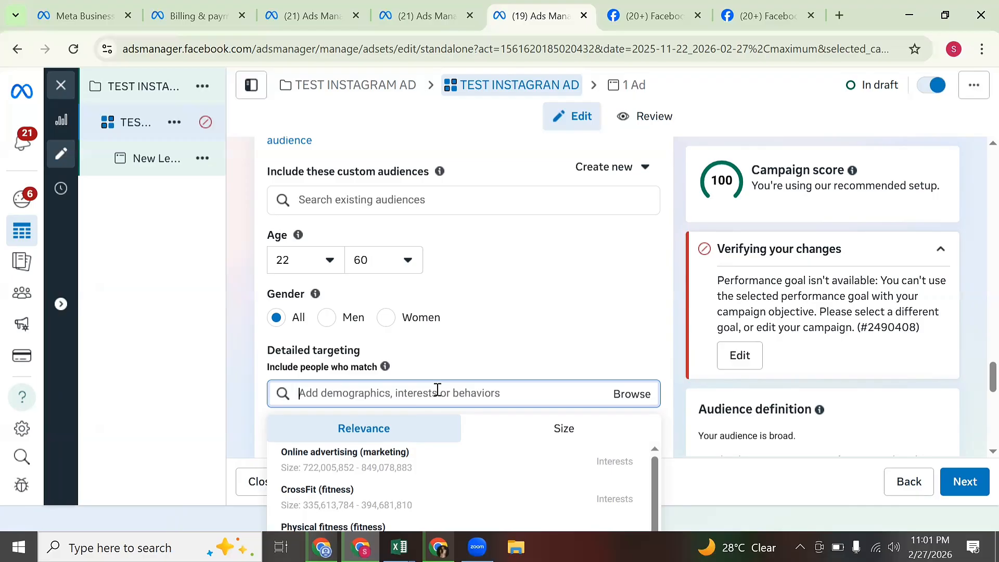
Search 'SKINCARE' and add the Skin care (cosmetics) interest to detailed targeting.
{"action": "type", "text": "SKINCA"}
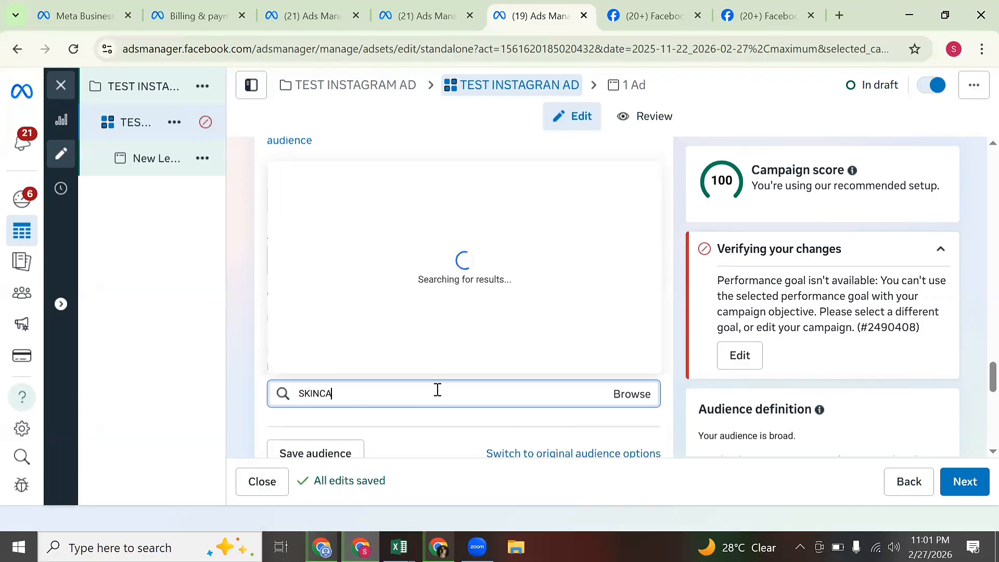
{"action": "type", "text": "RE"}
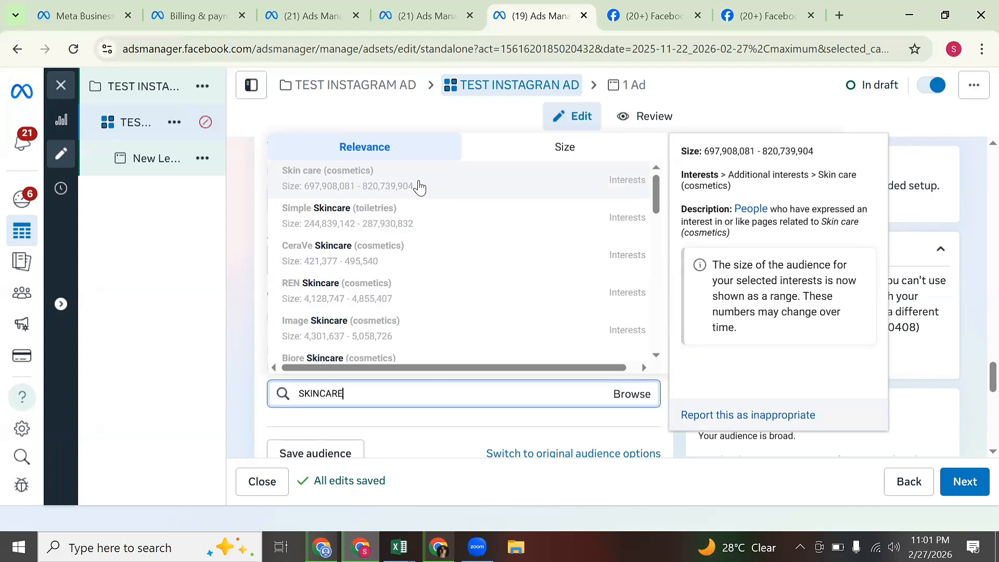
{"action": "left_click", "coordinate": [421, 186]}
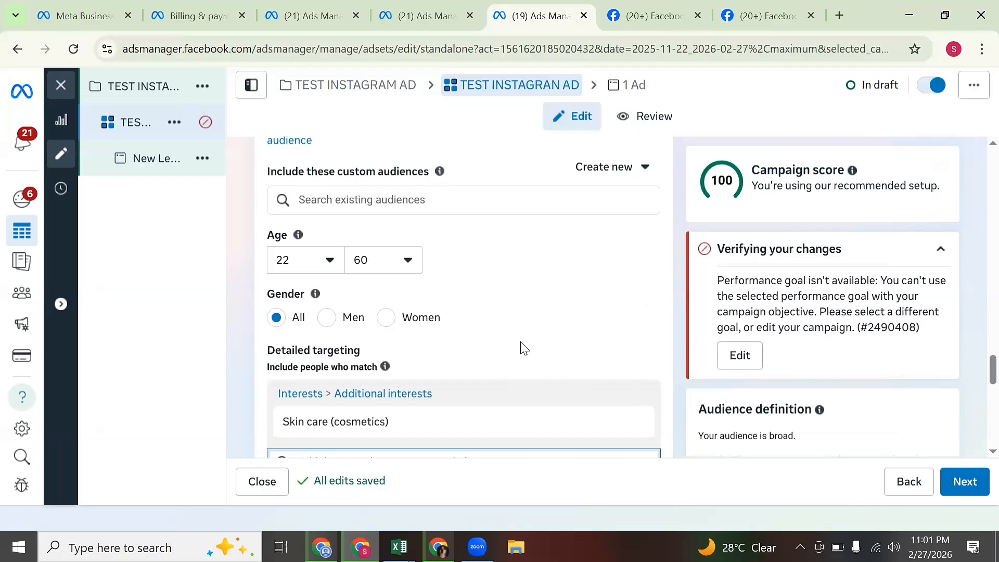
{"action": "scroll", "coordinate": [568, 367], "scroll_direction": "up", "scroll_amount": 5}
{"action": "scroll", "coordinate": [564, 379], "scroll_direction": "down", "scroll_amount": 5}
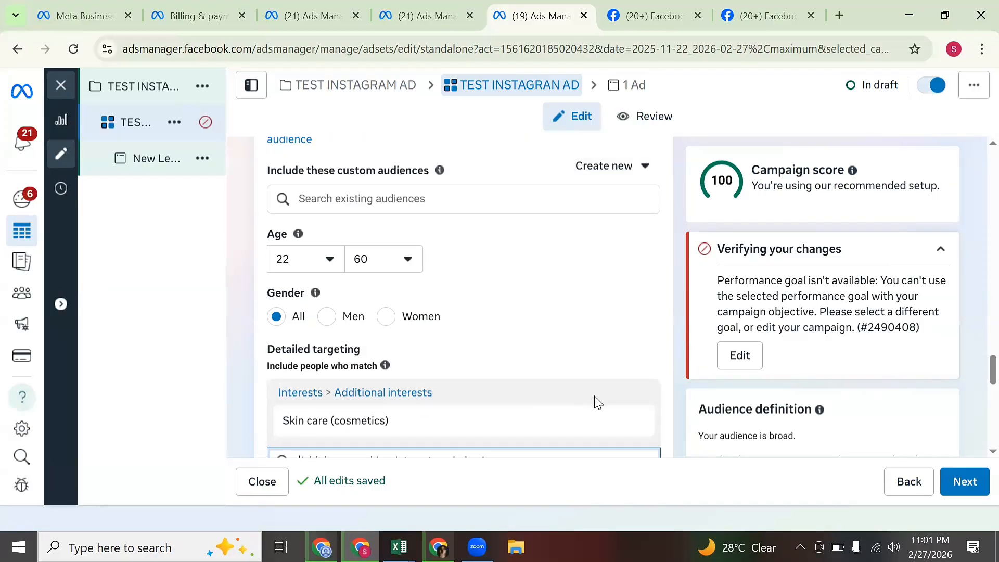
{"action": "scroll", "coordinate": [595, 404], "scroll_direction": "up", "scroll_amount": 2}
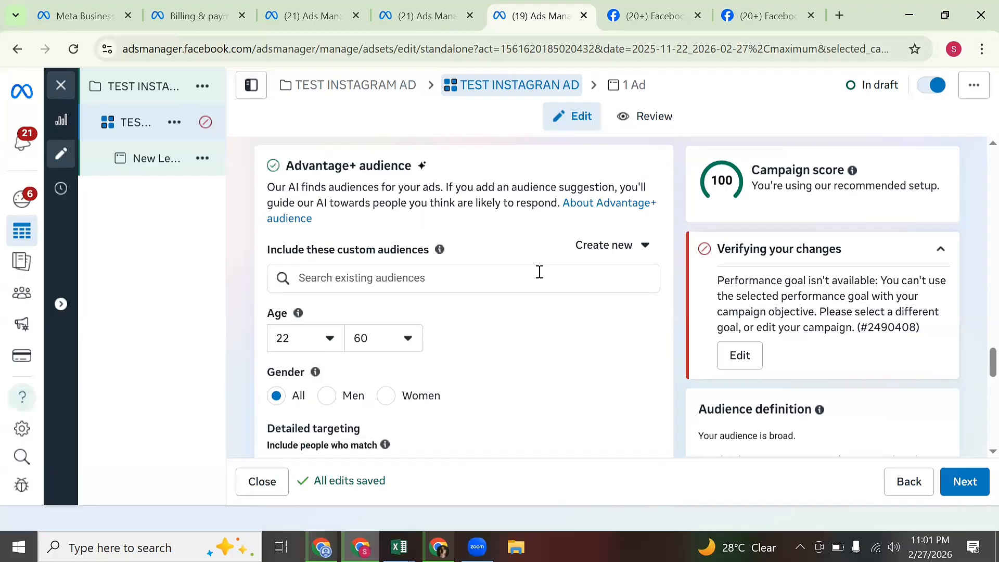
Review suggested related interests such as Natural skin care (cosmetics) and Cosmetics.
{"action": "scroll", "coordinate": [539, 270], "scroll_direction": "down", "scroll_amount": 3}
{"action": "left_click", "coordinate": [550, 373]}
{"action": "scroll", "coordinate": [553, 379], "scroll_direction": "down", "scroll_amount": 5}
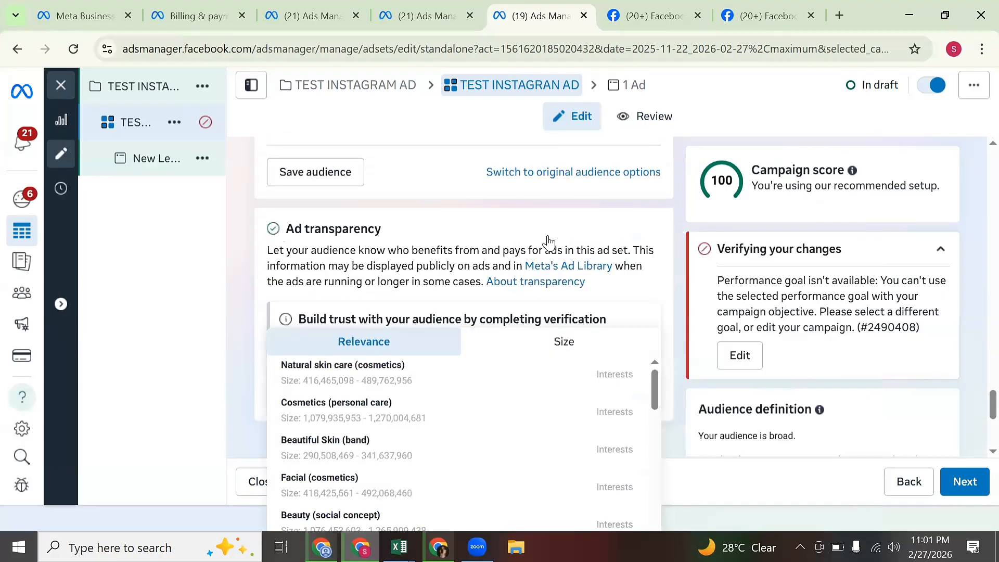
{"action": "left_click", "coordinate": [638, 340]}
{"action": "scroll", "coordinate": [625, 340], "scroll_direction": "down", "scroll_amount": 1}
{"action": "scroll", "coordinate": [612, 338], "scroll_direction": "up", "scroll_amount": 2}
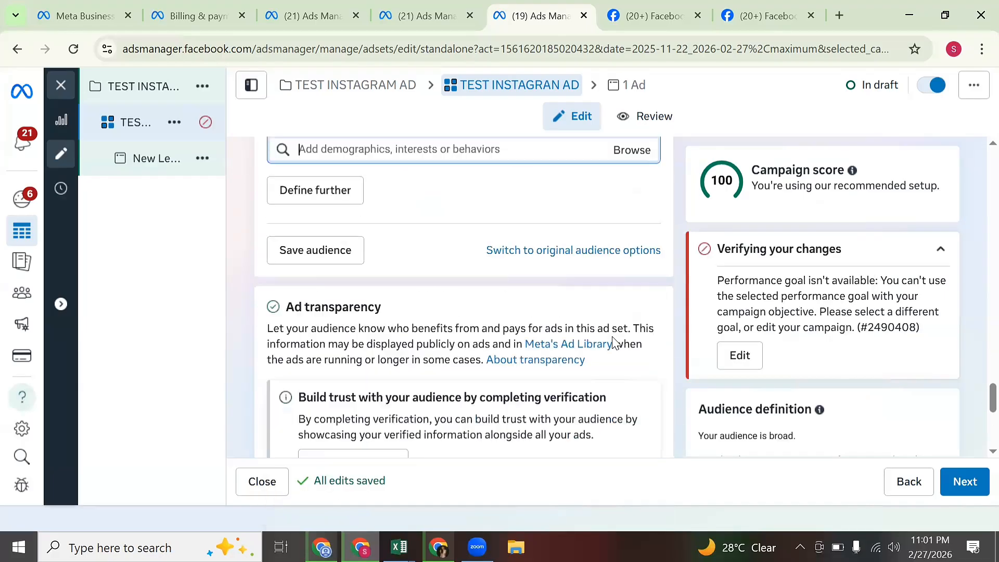
{"action": "mouse_move", "coordinate": [587, 308]}
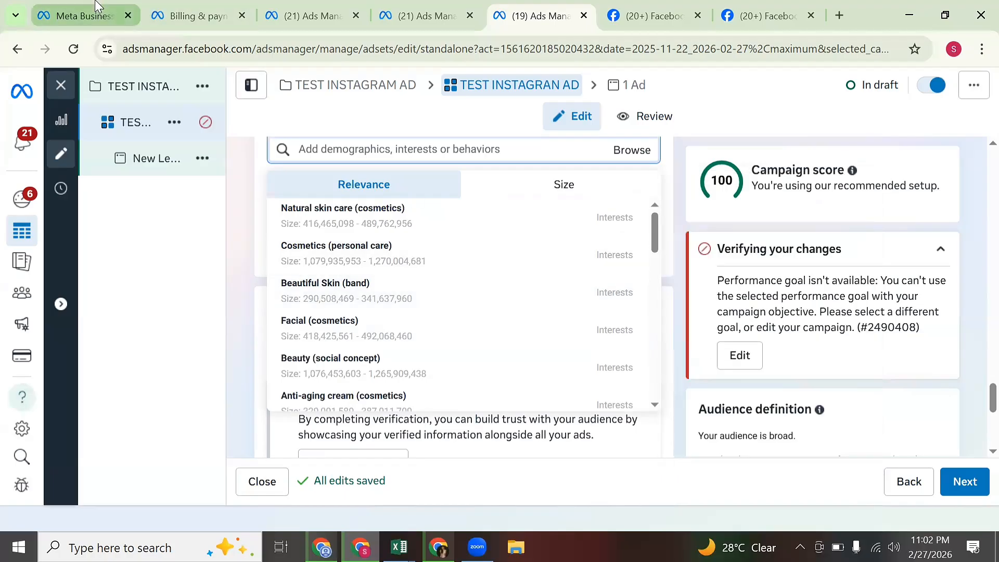
{"action": "mouse_move", "coordinate": [95, 5]}
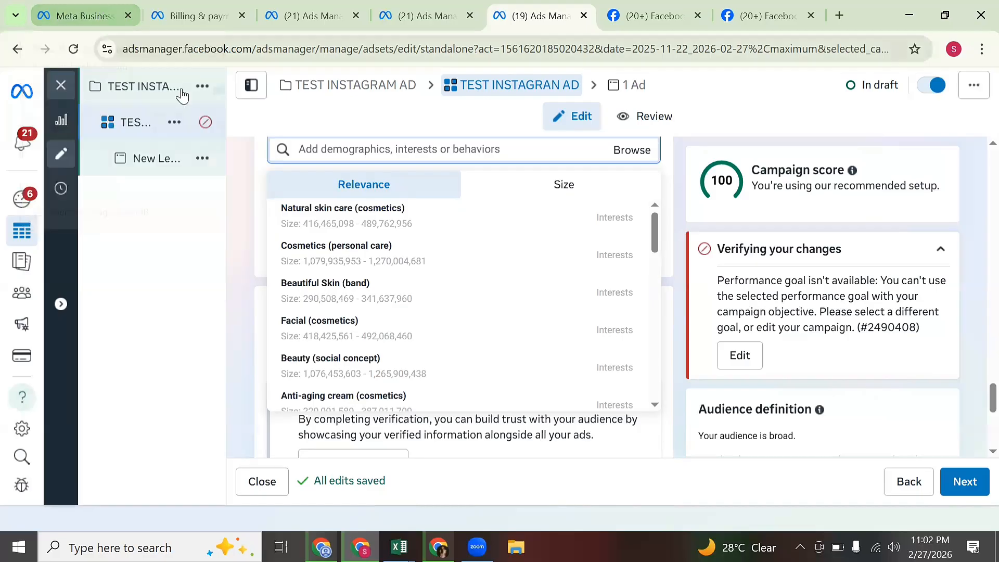
{"action": "mouse_move", "coordinate": [345, 252]}
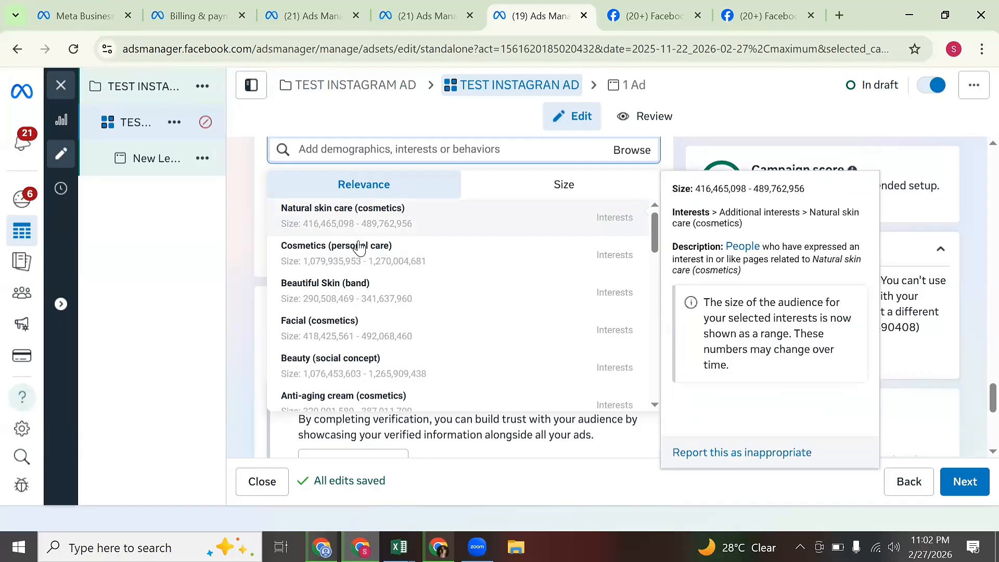
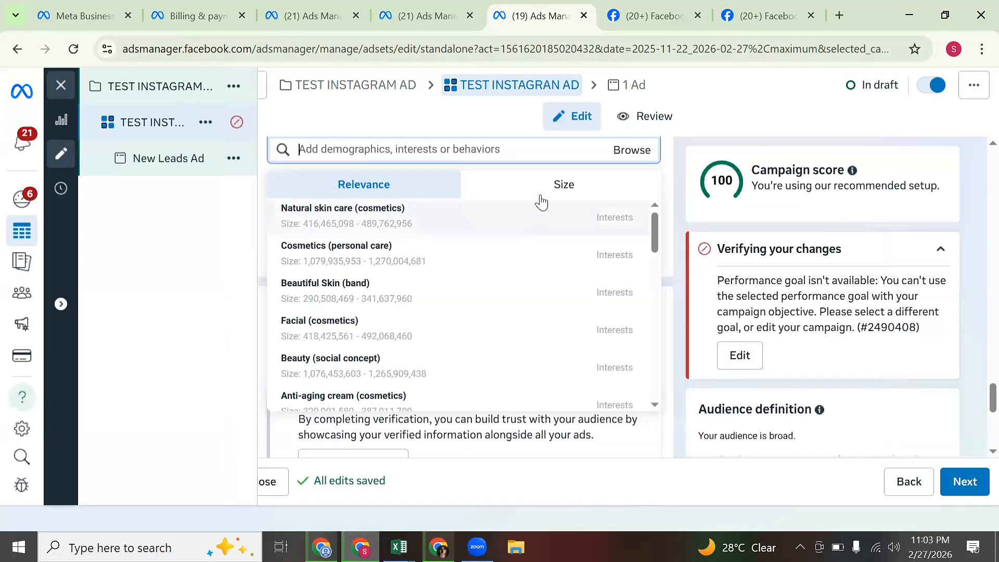
Dismiss the interest suggestions with Skin care (cosmetics) kept, and check the 6,600,000–7,700,000 audience estimate.
{"action": "mouse_move", "coordinate": [632, 216]}
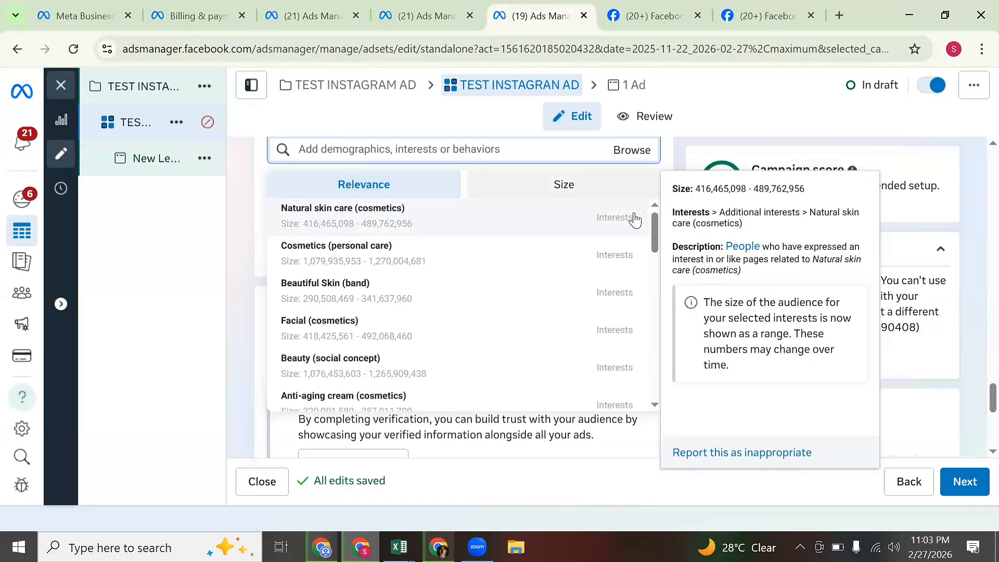
{"action": "left_click", "coordinate": [678, 151]}
{"action": "scroll", "coordinate": [644, 198], "scroll_direction": "up", "scroll_amount": 1}
{"action": "scroll", "coordinate": [647, 205], "scroll_direction": "up", "scroll_amount": 1}
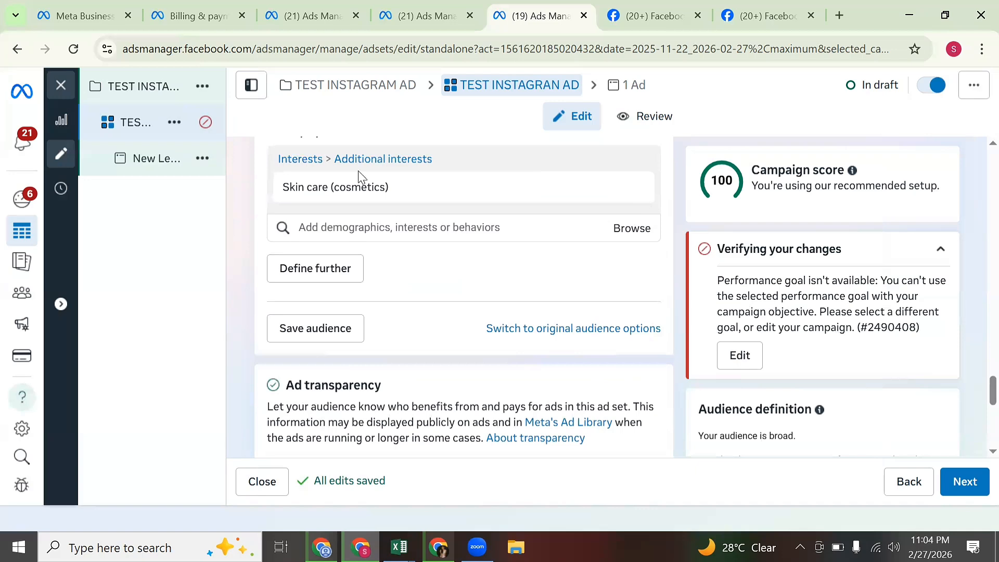
{"action": "mouse_move", "coordinate": [378, 200]}
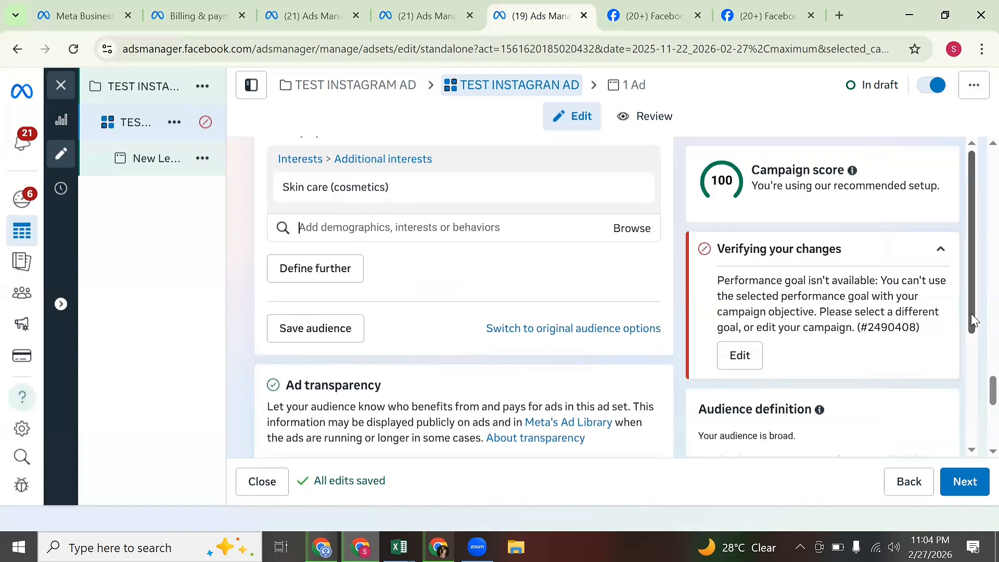
{"action": "left_click_drag", "start_coordinate": [971, 325], "coordinate": [971, 445]}
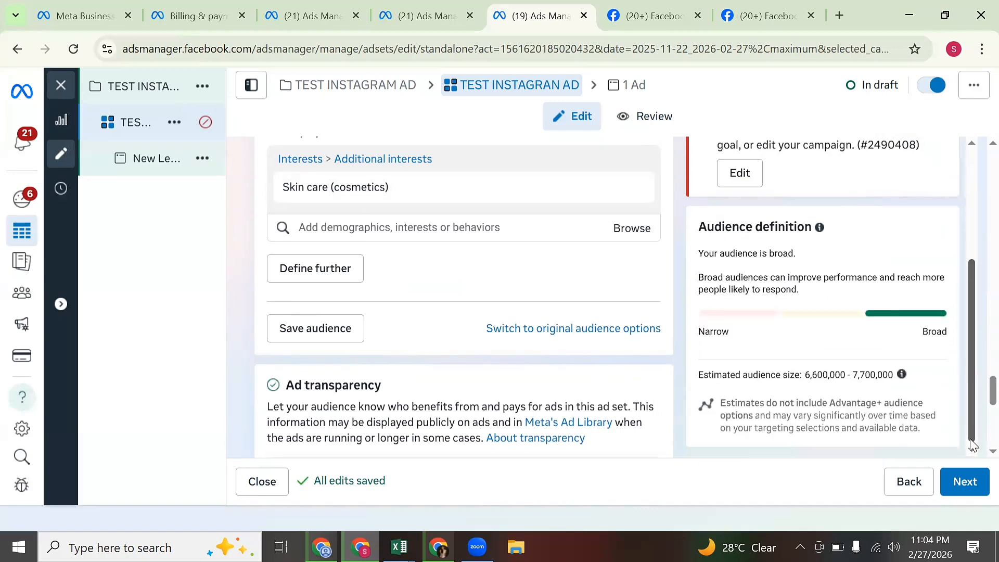
{"action": "triple_click", "coordinate": [763, 372]}
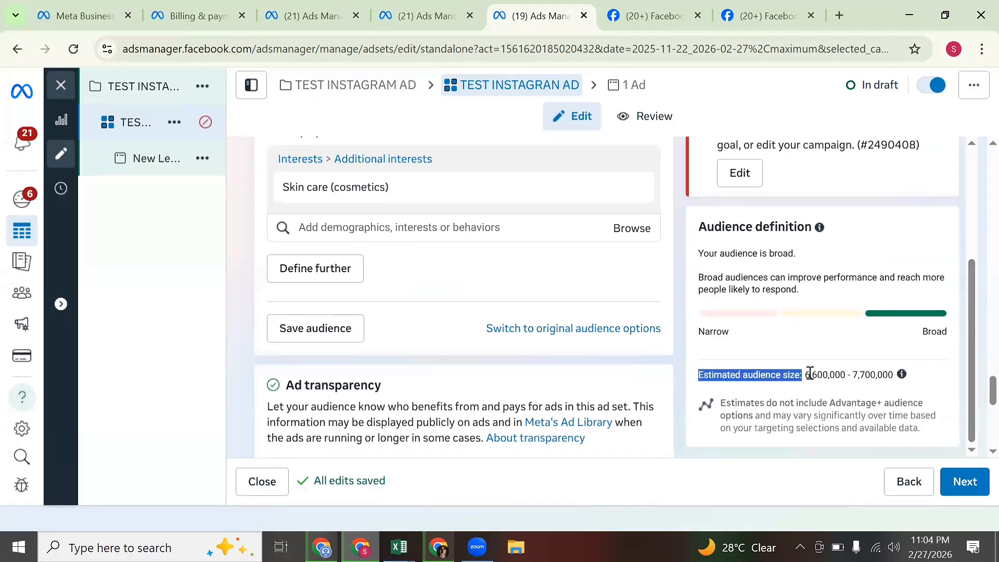
{"action": "left_click", "coordinate": [810, 373]}
{"action": "double_click", "coordinate": [811, 372]}
{"action": "double_click", "coordinate": [876, 376]}
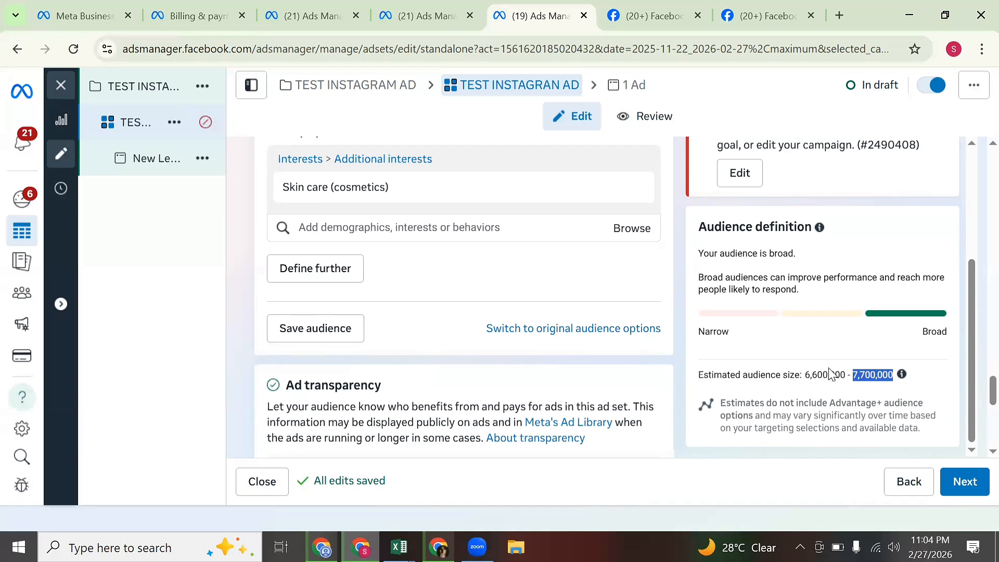
{"action": "left_click", "coordinate": [827, 376]}
{"action": "triple_click", "coordinate": [829, 377]}
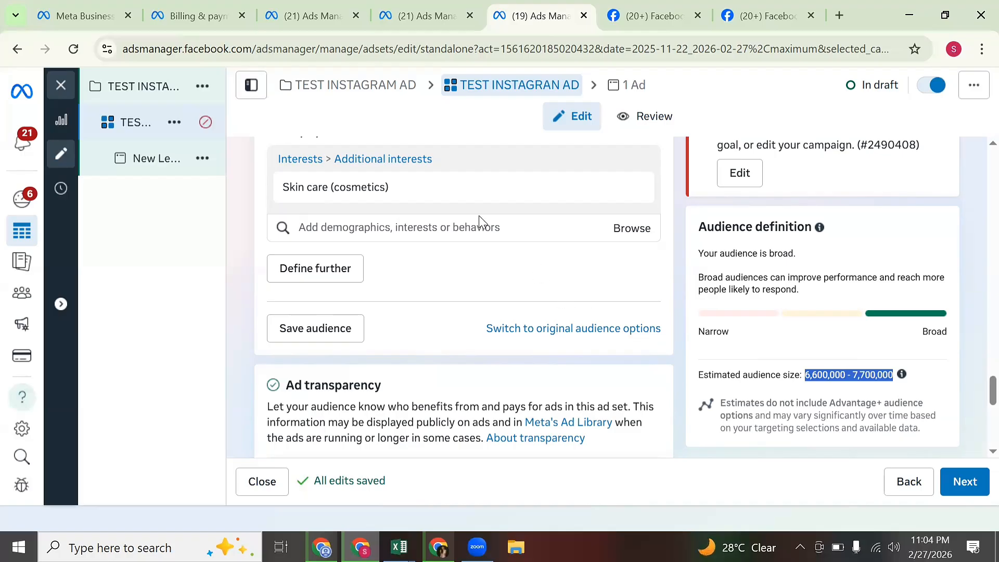
{"action": "mouse_move", "coordinate": [351, 177]}
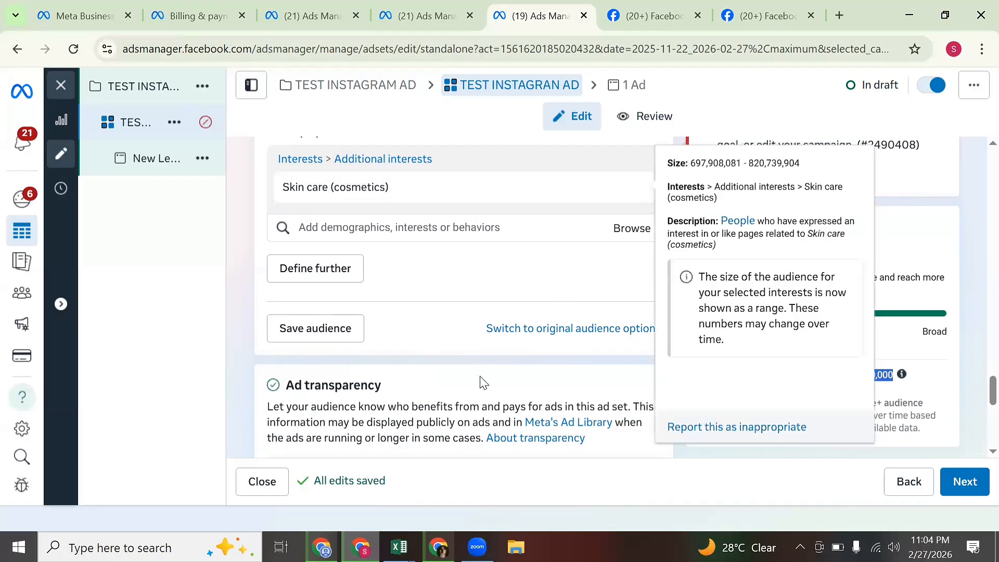
Scroll down to Placements and reveal the additional placement options.
{"action": "scroll", "coordinate": [510, 404], "scroll_direction": "down", "scroll_amount": 6}
{"action": "scroll", "coordinate": [509, 415], "scroll_direction": "down", "scroll_amount": 3}
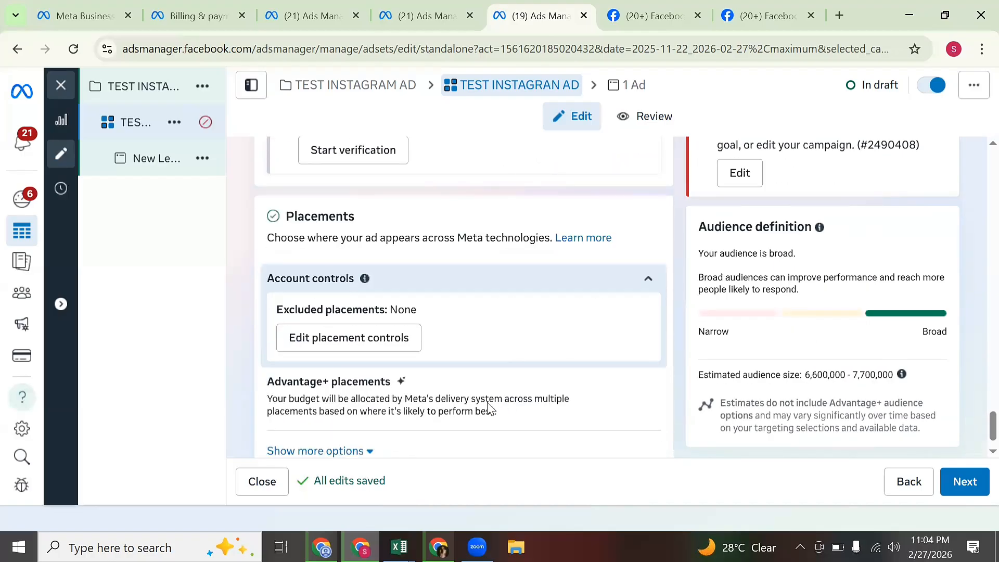
{"action": "scroll", "coordinate": [526, 440], "scroll_direction": "up", "scroll_amount": 3}
{"action": "scroll", "coordinate": [526, 439], "scroll_direction": "down", "scroll_amount": 1}
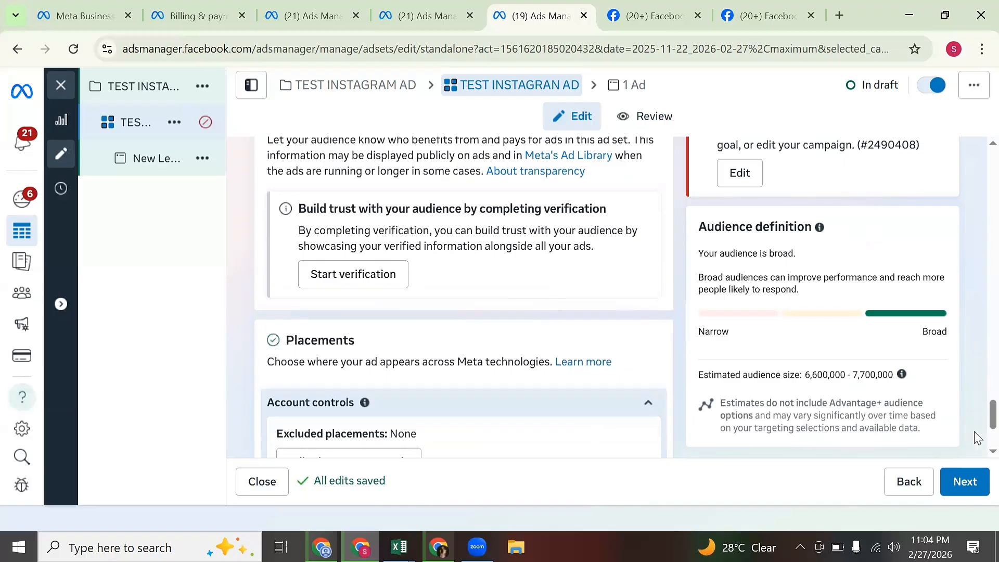
{"action": "scroll", "coordinate": [982, 424], "scroll_direction": "down", "scroll_amount": 3}
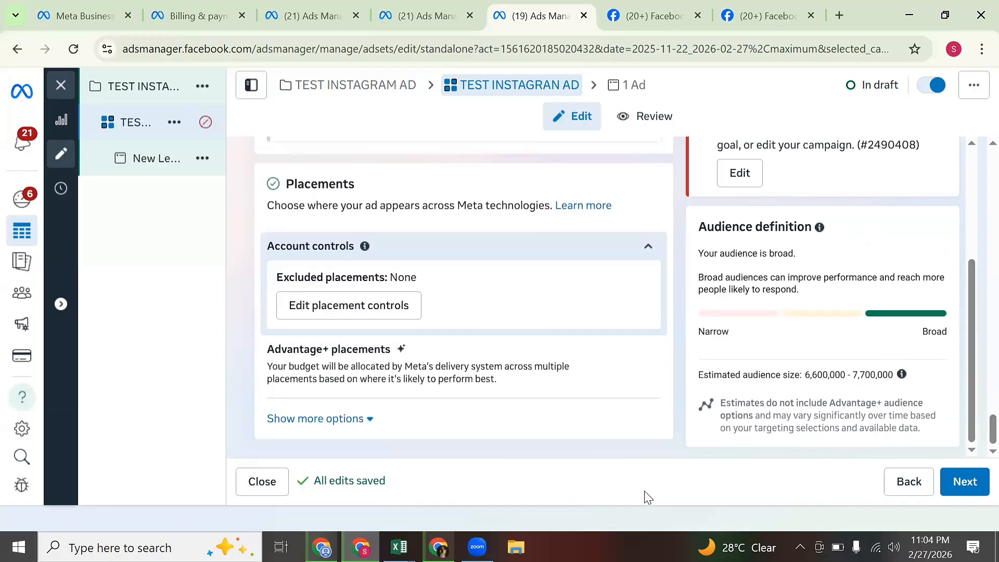
{"action": "left_click", "coordinate": [354, 422]}
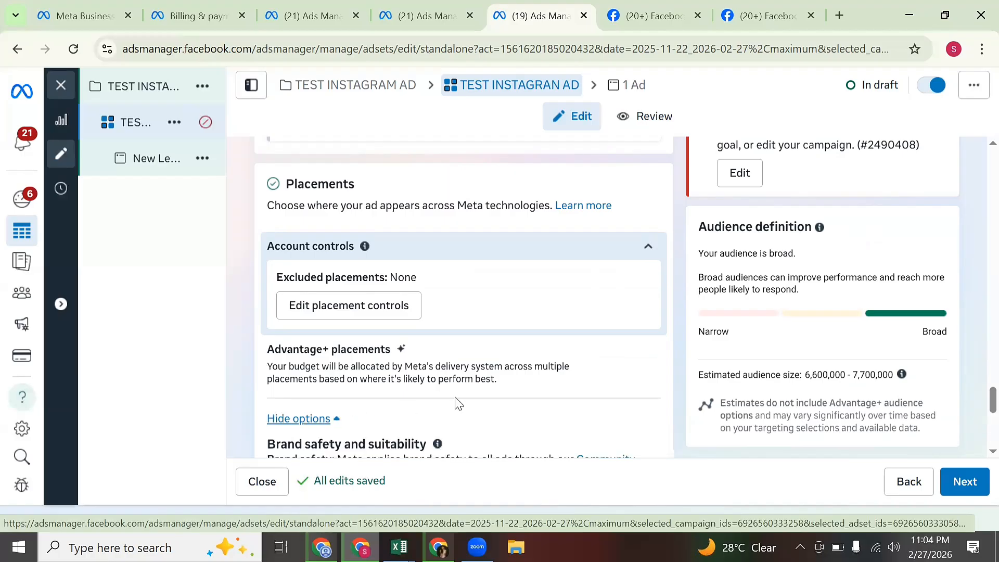
View the account placement controls with brand safety and inventory filters, then close without changes.
{"action": "scroll", "coordinate": [502, 403], "scroll_direction": "down", "scroll_amount": 5}
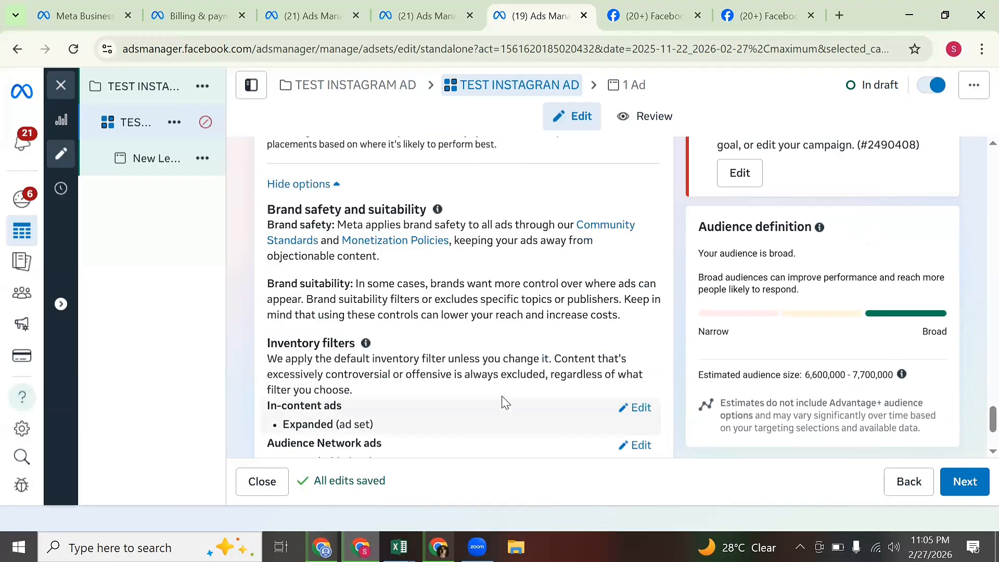
{"action": "scroll", "coordinate": [509, 404], "scroll_direction": "up", "scroll_amount": 1}
{"action": "scroll", "coordinate": [531, 397], "scroll_direction": "down", "scroll_amount": 1}
{"action": "scroll", "coordinate": [572, 399], "scroll_direction": "down", "scroll_amount": 1}
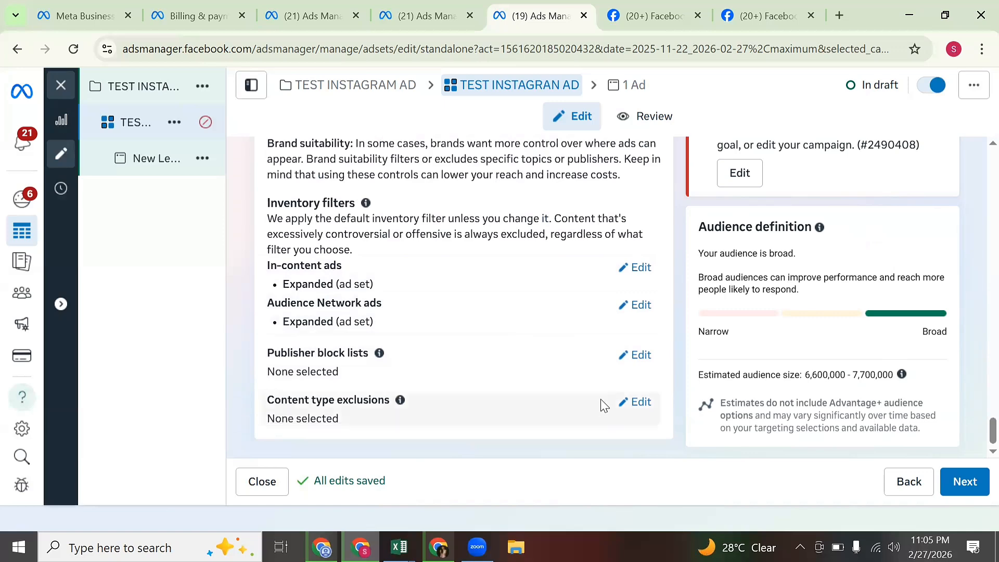
{"action": "scroll", "coordinate": [598, 384], "scroll_direction": "up", "scroll_amount": 3}
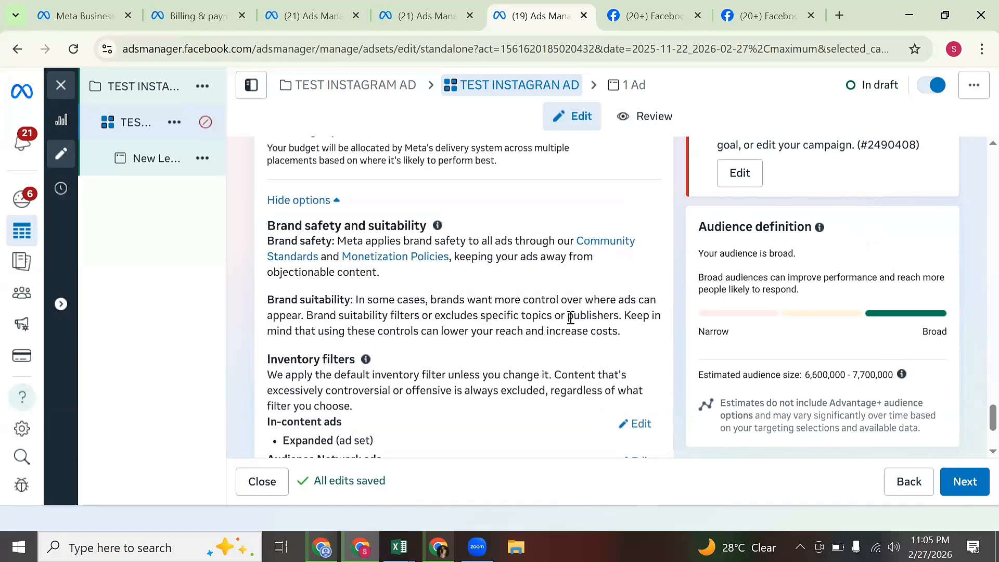
{"action": "scroll", "coordinate": [571, 323], "scroll_direction": "up", "scroll_amount": 4}
{"action": "scroll", "coordinate": [591, 389], "scroll_direction": "down", "scroll_amount": 1}
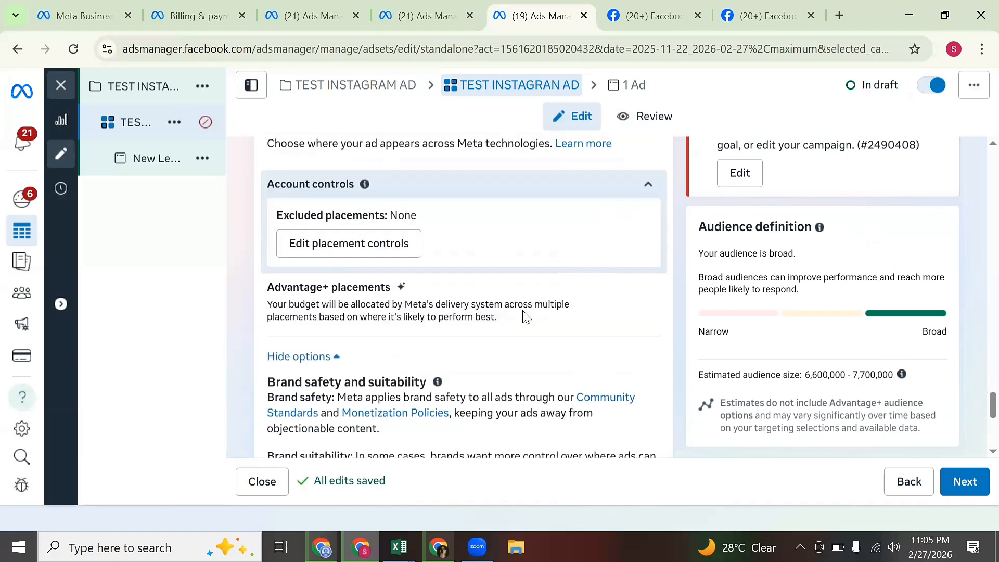
{"action": "left_click", "coordinate": [366, 250]}
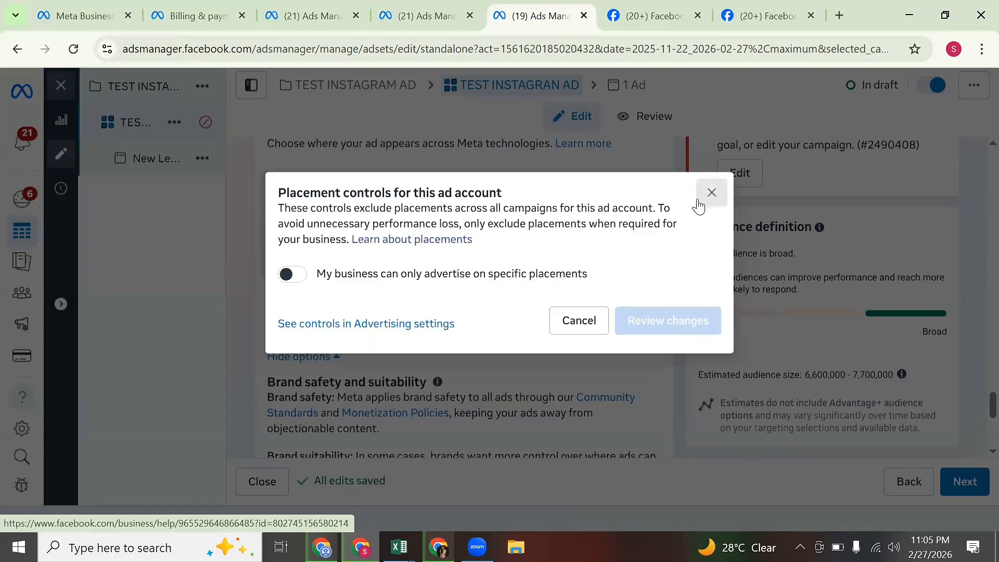
{"action": "left_click", "coordinate": [699, 201]}
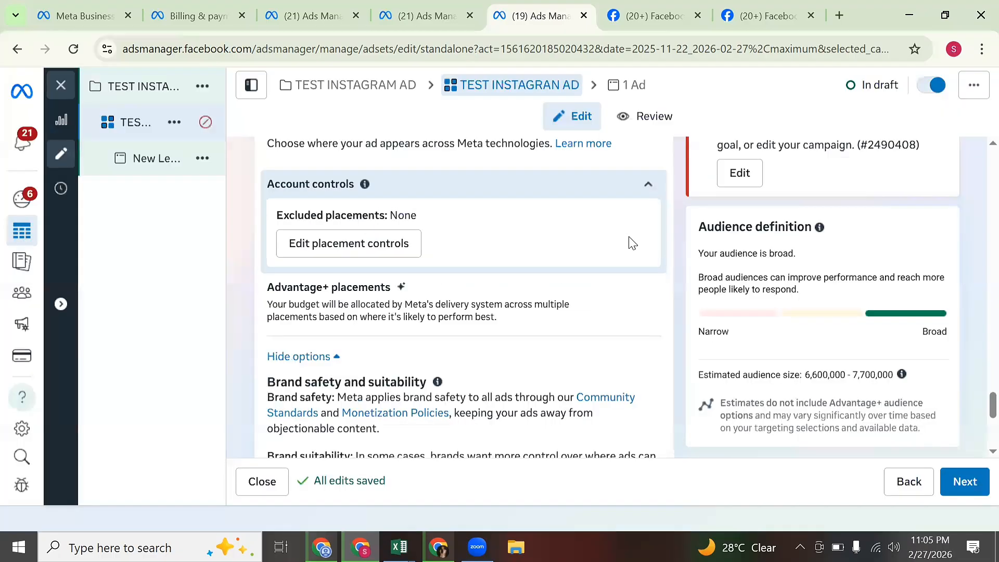
{"action": "scroll", "coordinate": [589, 270], "scroll_direction": "up", "scroll_amount": 3}
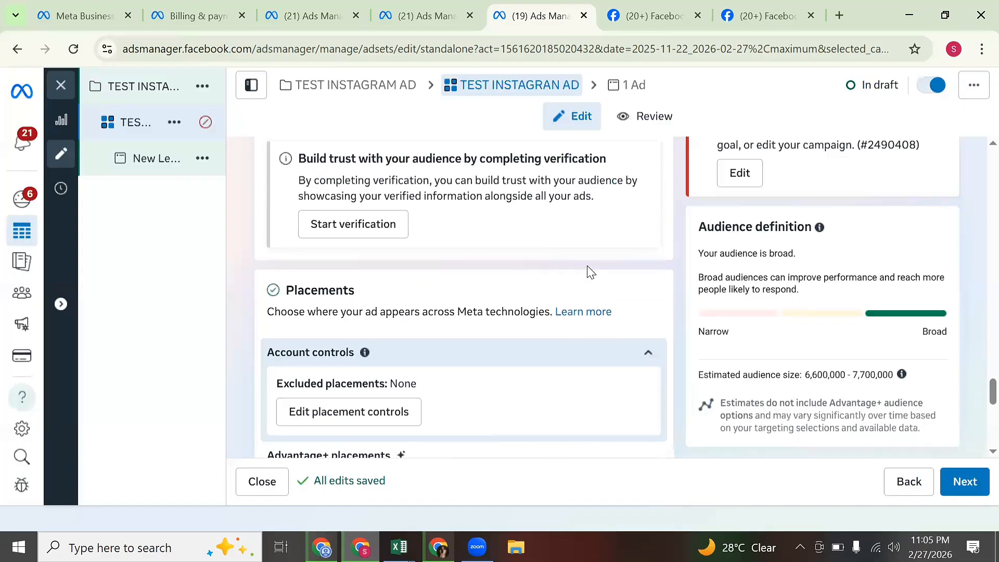
{"action": "scroll", "coordinate": [590, 270], "scroll_direction": "down", "scroll_amount": 10}
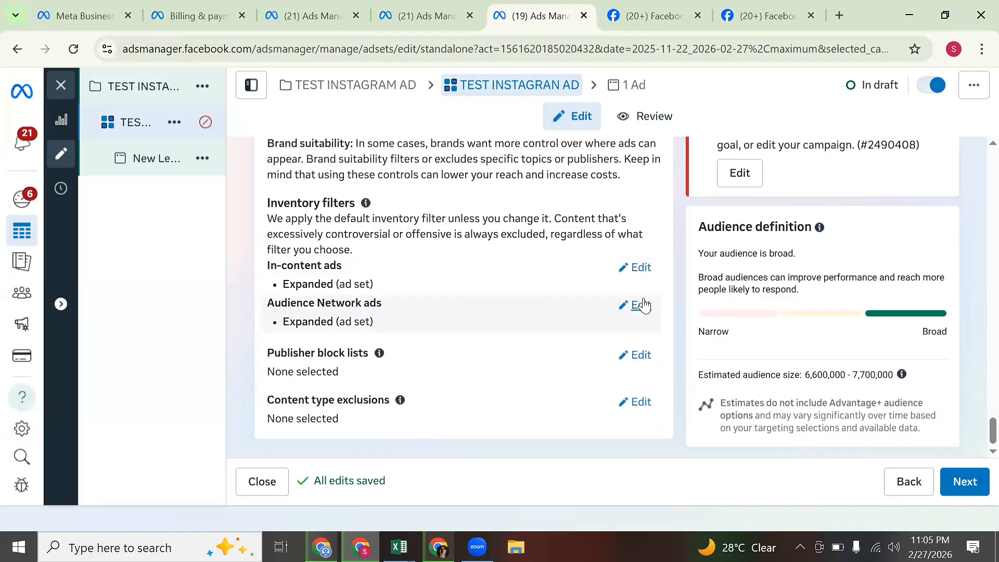
{"action": "scroll", "coordinate": [607, 240], "scroll_direction": "up", "scroll_amount": 2}
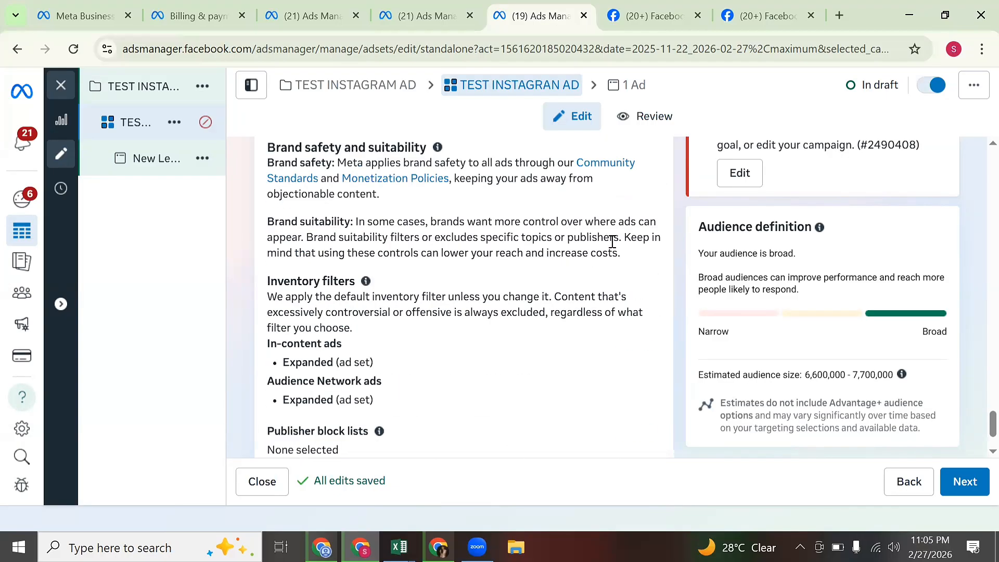
{"action": "scroll", "coordinate": [614, 244], "scroll_direction": "up", "scroll_amount": 5}
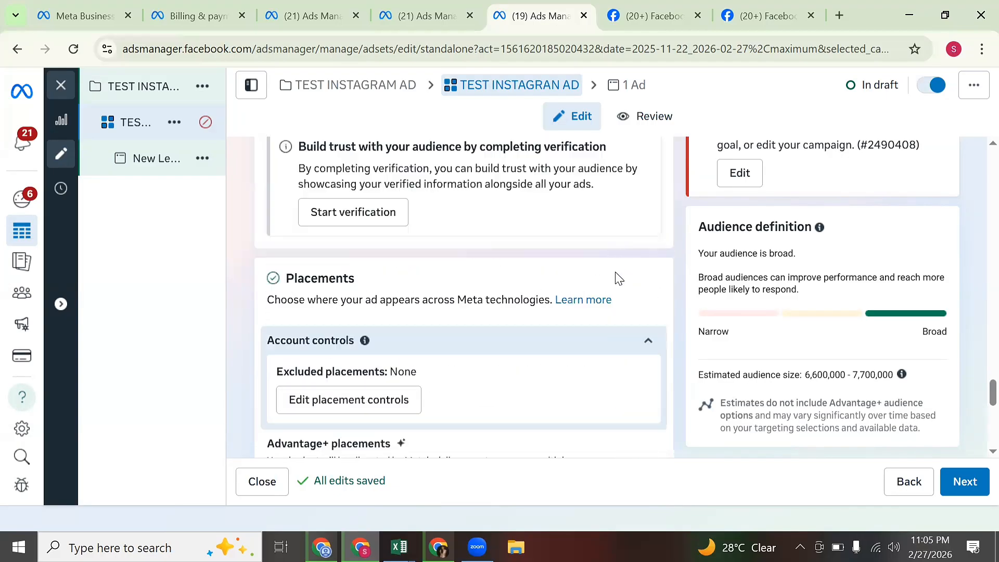
Collapse Account controls and switch from Advantage+ to Manual placements, showing platforms and feeds.
{"action": "left_click", "coordinate": [649, 345]}
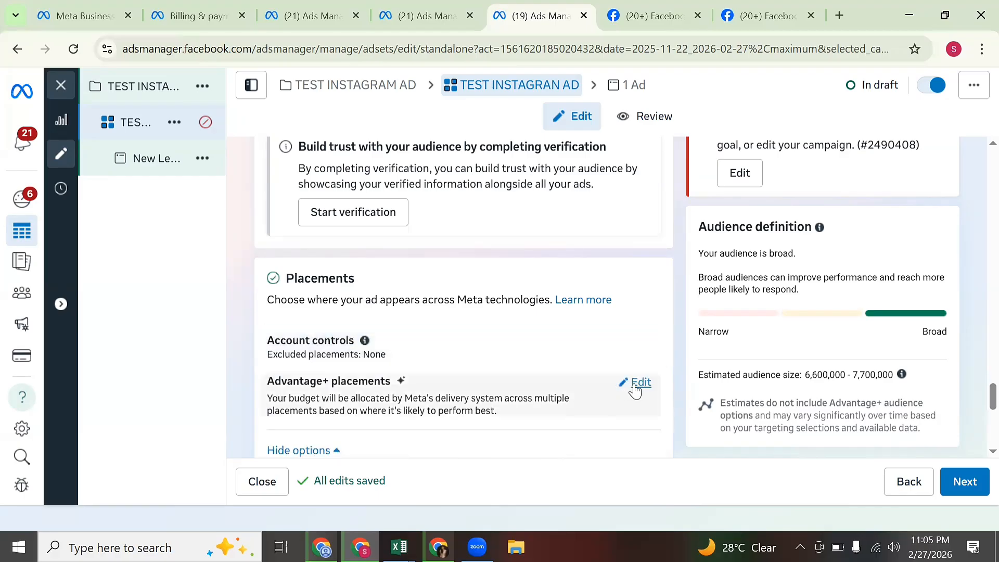
{"action": "left_click", "coordinate": [635, 390]}
{"action": "scroll", "coordinate": [508, 374], "scroll_direction": "down", "scroll_amount": 3}
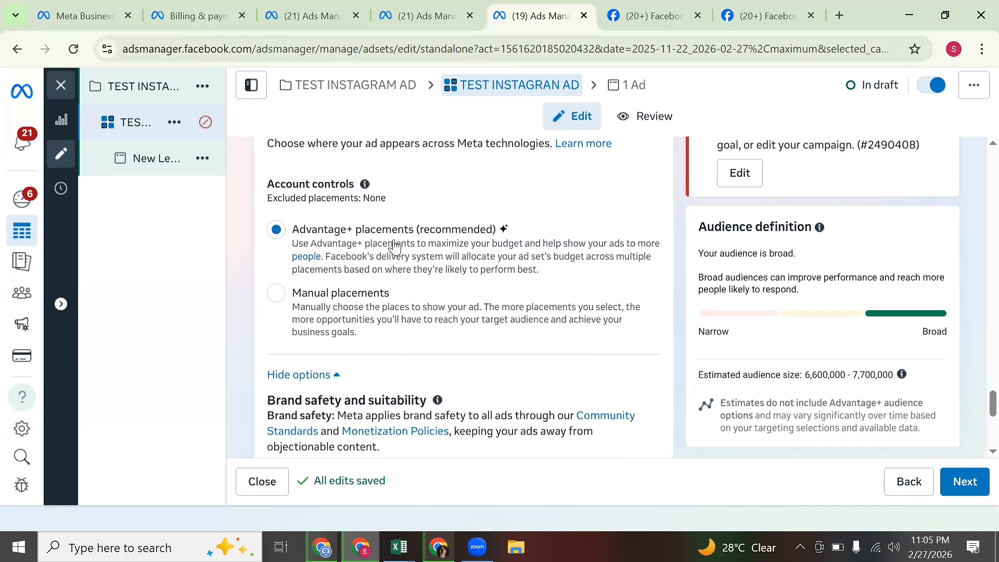
{"action": "left_click", "coordinate": [279, 299]}
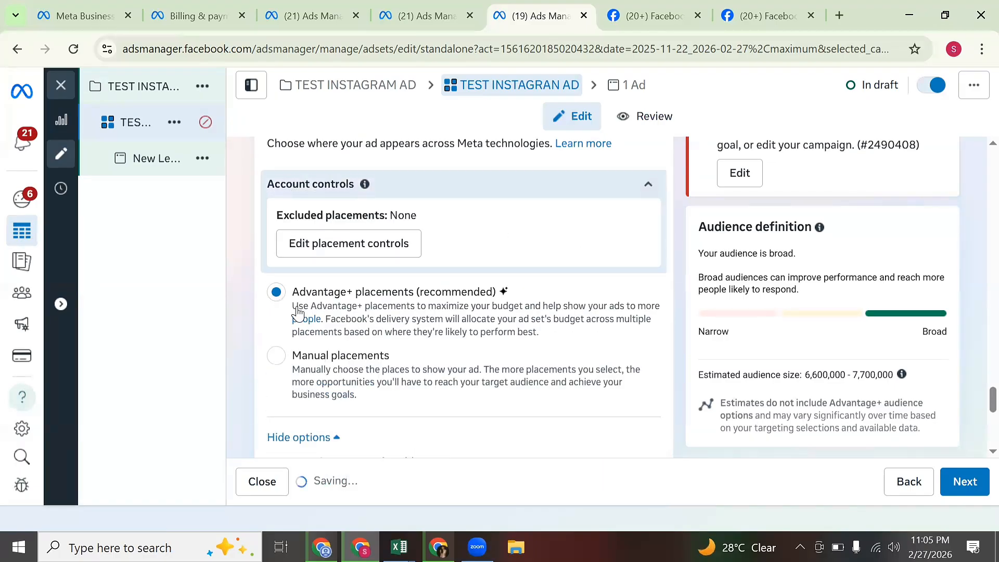
{"action": "left_click", "coordinate": [277, 357]}
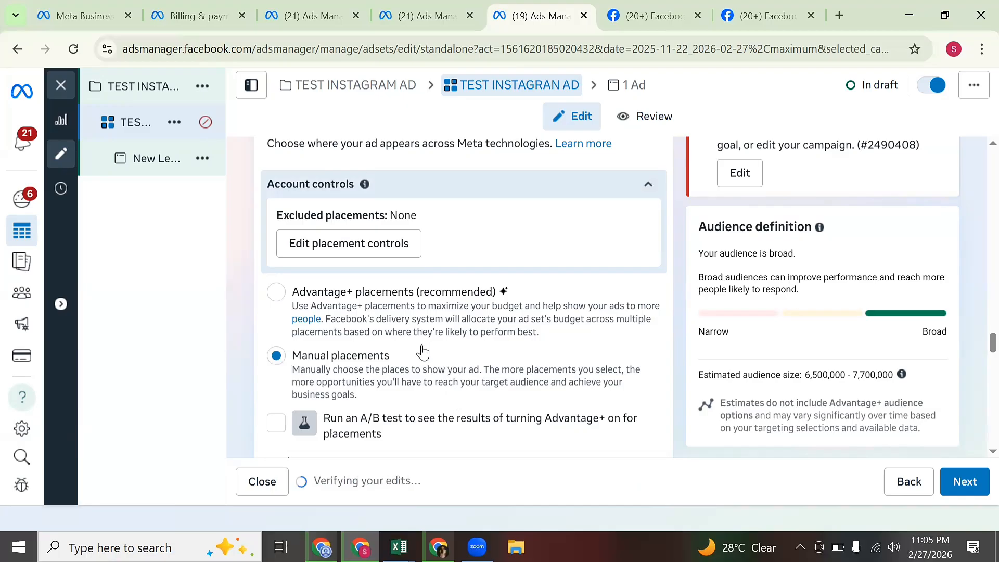
{"action": "scroll", "coordinate": [423, 350], "scroll_direction": "down", "scroll_amount": 7}
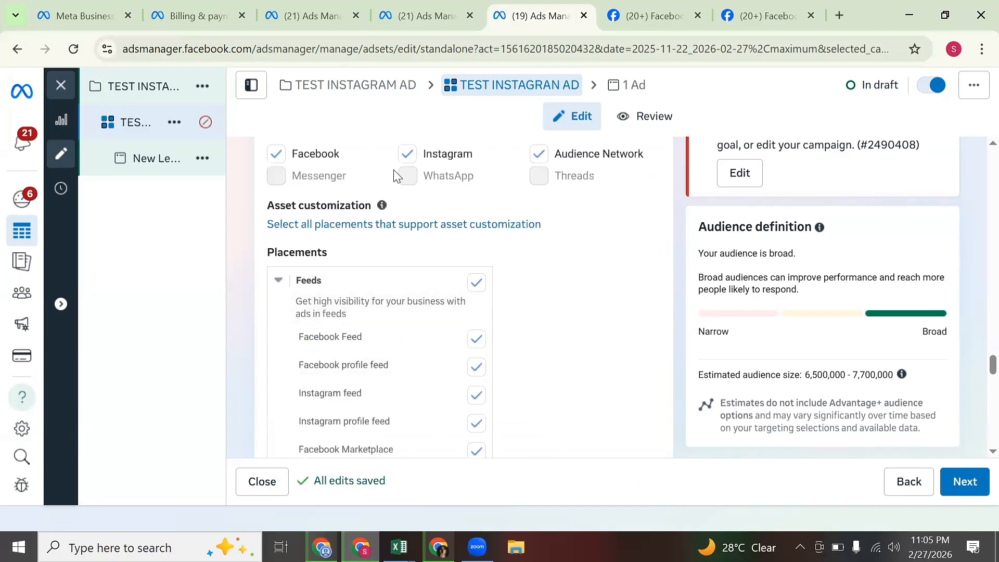
Uncheck Facebook and Audience Network so Instagram is the only platform.
{"action": "left_click", "coordinate": [278, 158]}
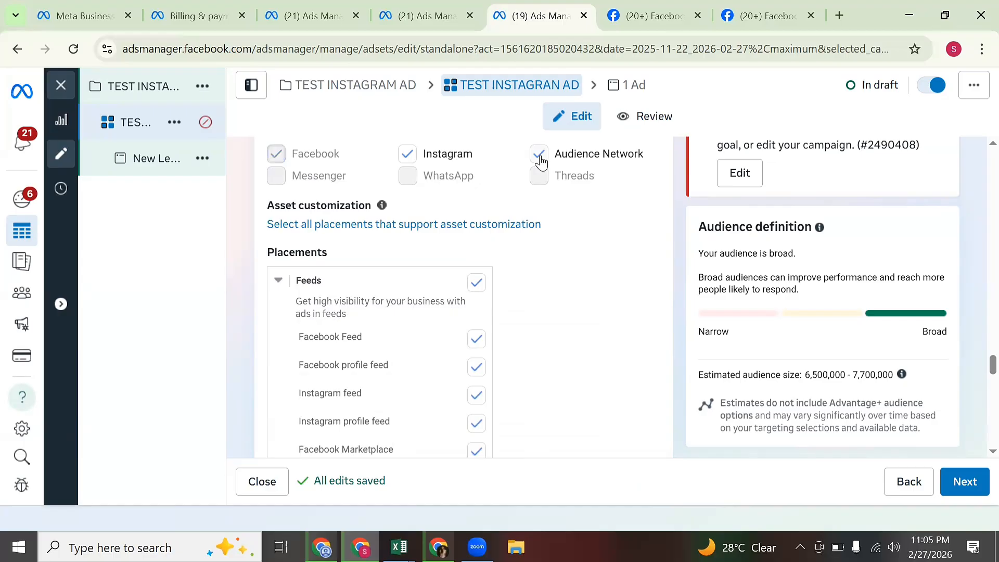
{"action": "left_click", "coordinate": [541, 161]}
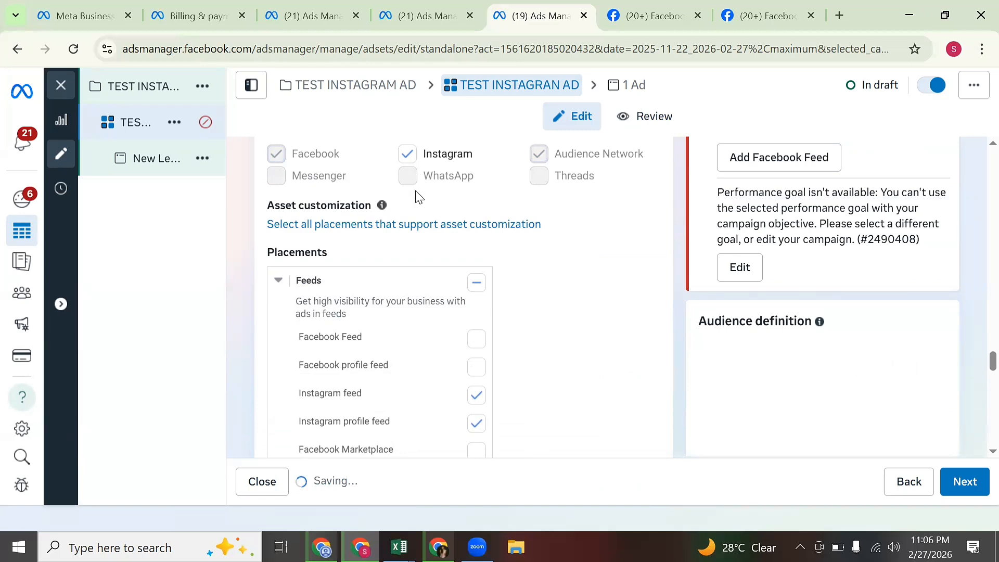
{"action": "scroll", "coordinate": [422, 208], "scroll_direction": "down", "scroll_amount": 4}
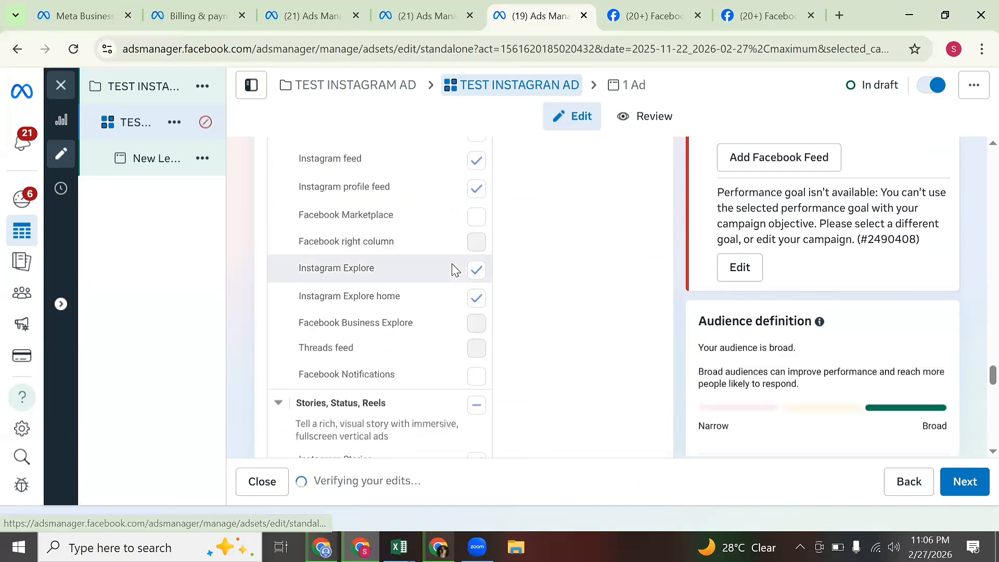
{"action": "scroll", "coordinate": [454, 269], "scroll_direction": "up", "scroll_amount": 5}
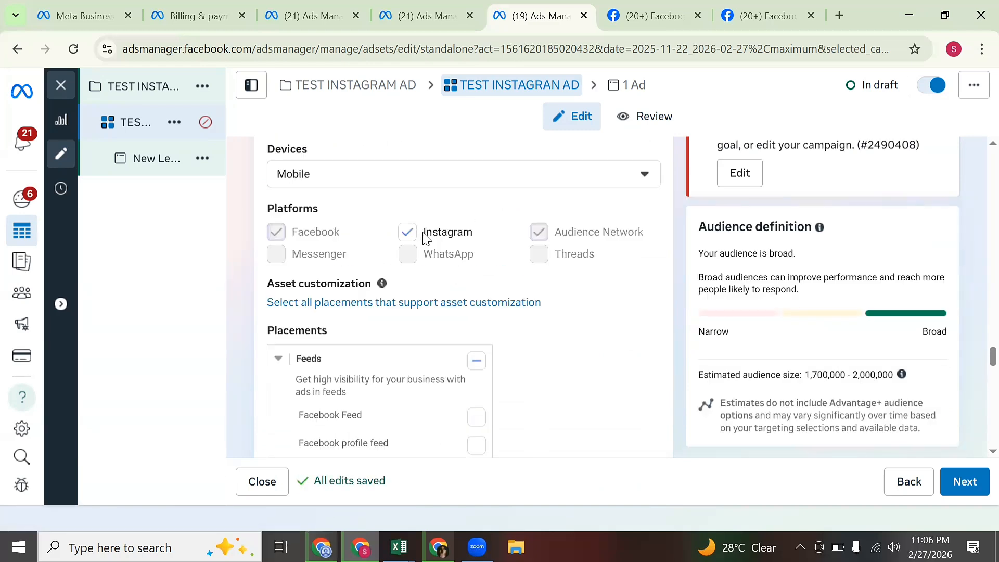
{"action": "scroll", "coordinate": [419, 242], "scroll_direction": "down", "scroll_amount": 1}
{"action": "scroll", "coordinate": [419, 242], "scroll_direction": "up", "scroll_amount": 1}
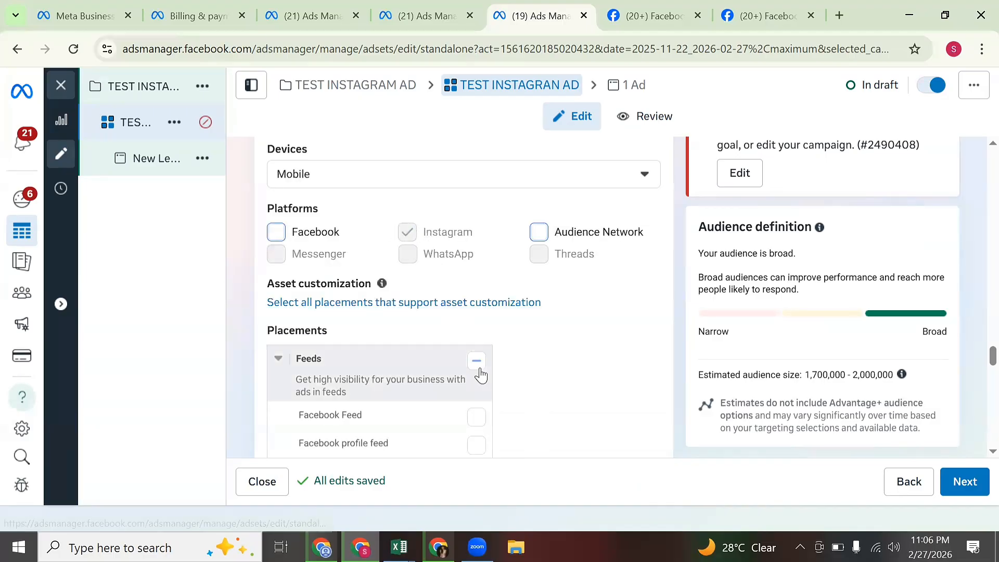
{"action": "scroll", "coordinate": [477, 375], "scroll_direction": "down", "scroll_amount": 4}
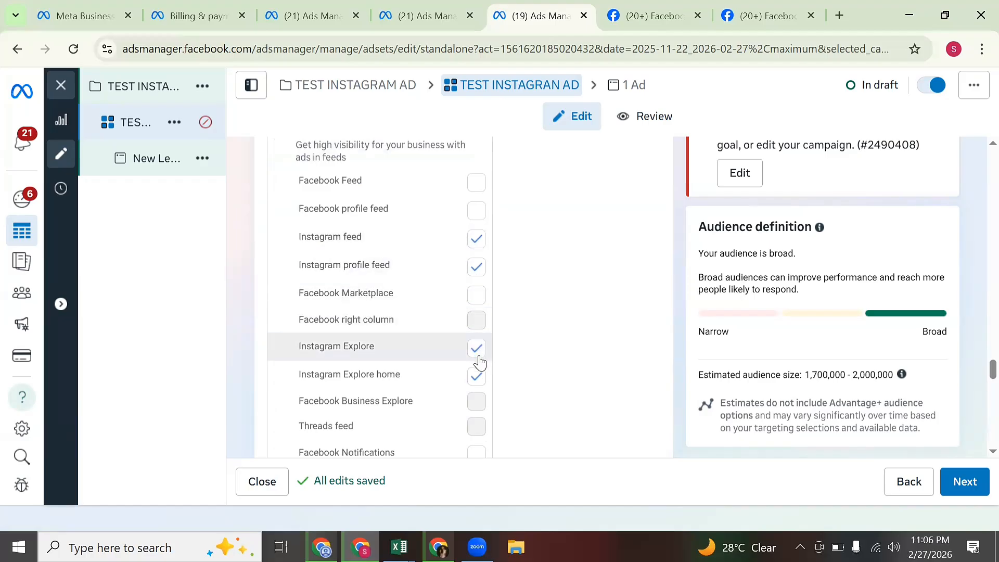
Exclude the Instagram profile feed while keeping the other Instagram placements checked.
{"action": "left_click", "coordinate": [475, 270]}
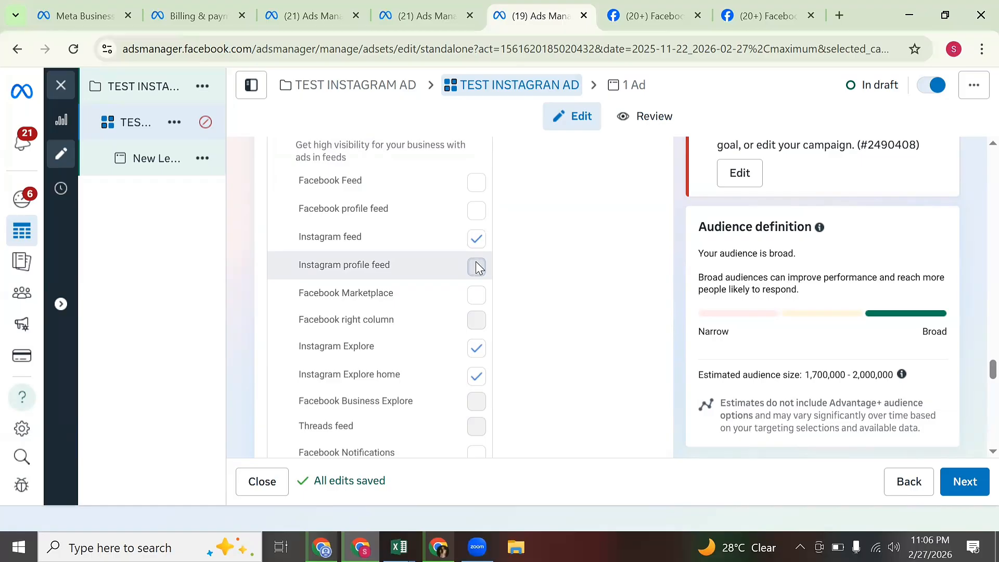
{"action": "scroll", "coordinate": [475, 264], "scroll_direction": "down", "scroll_amount": 3}
{"action": "scroll", "coordinate": [536, 252], "scroll_direction": "up", "scroll_amount": 8}
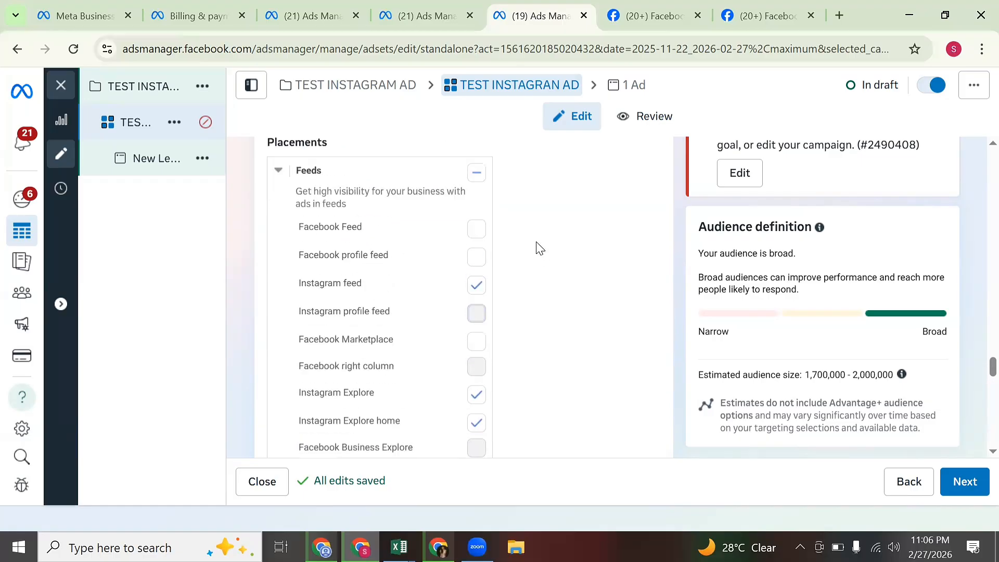
{"action": "scroll", "coordinate": [386, 401], "scroll_direction": "down", "scroll_amount": 1}
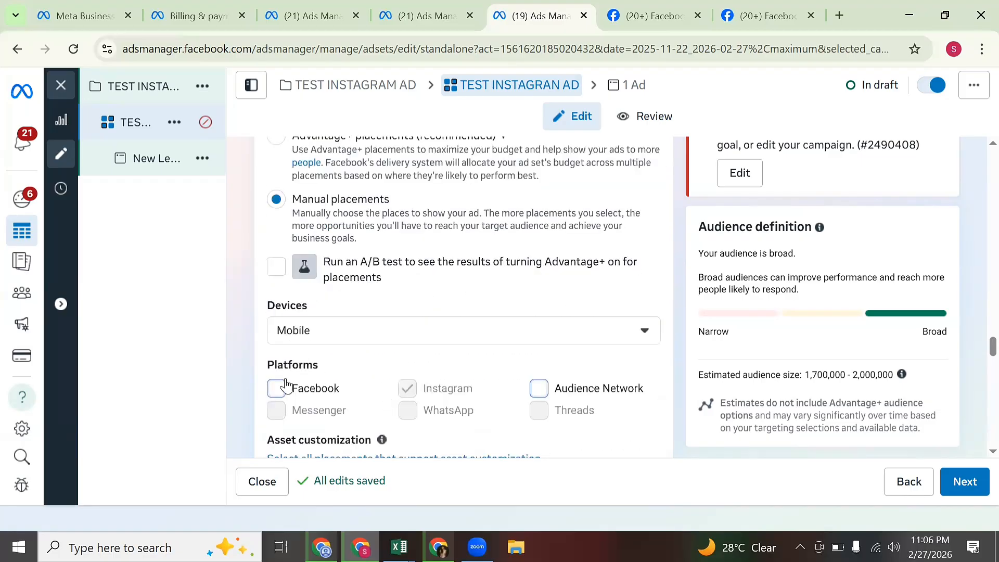
{"action": "scroll", "coordinate": [401, 411], "scroll_direction": "down", "scroll_amount": 1}
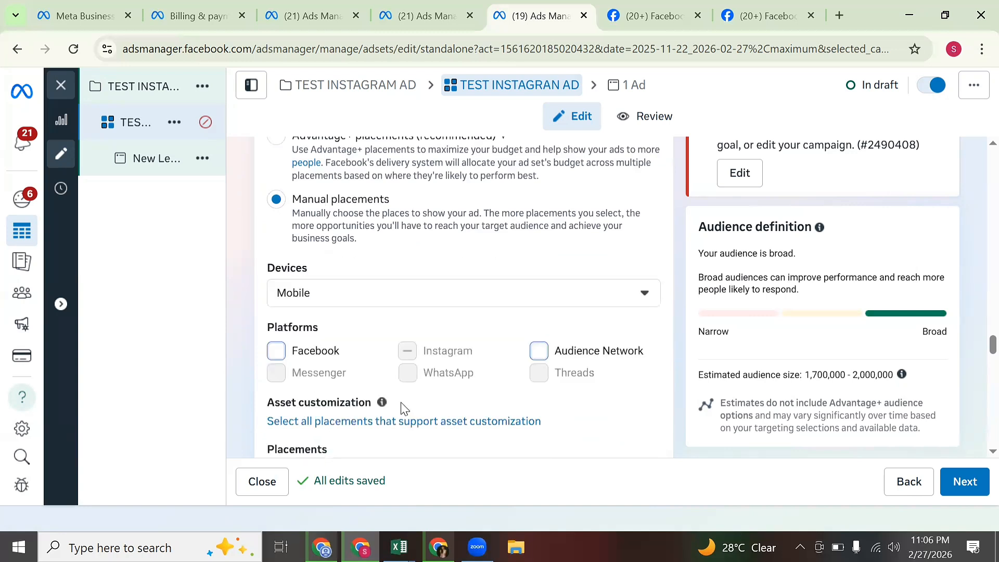
{"action": "scroll", "coordinate": [432, 385], "scroll_direction": "up", "scroll_amount": 1}
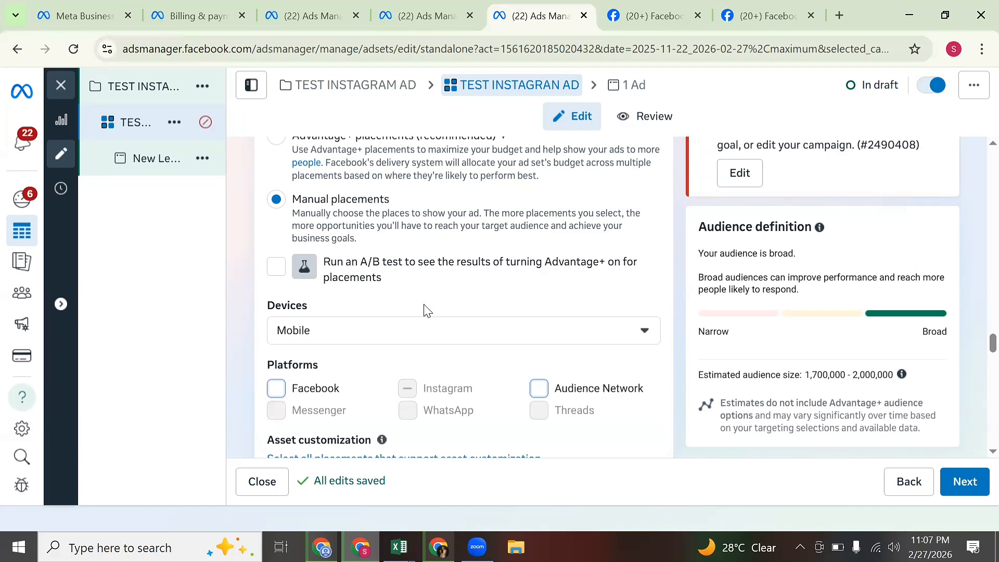
{"action": "scroll", "coordinate": [431, 333], "scroll_direction": "down", "scroll_amount": 5}
{"action": "scroll", "coordinate": [446, 351], "scroll_direction": "down", "scroll_amount": 5}
{"action": "scroll", "coordinate": [453, 338], "scroll_direction": "up", "scroll_amount": 1}
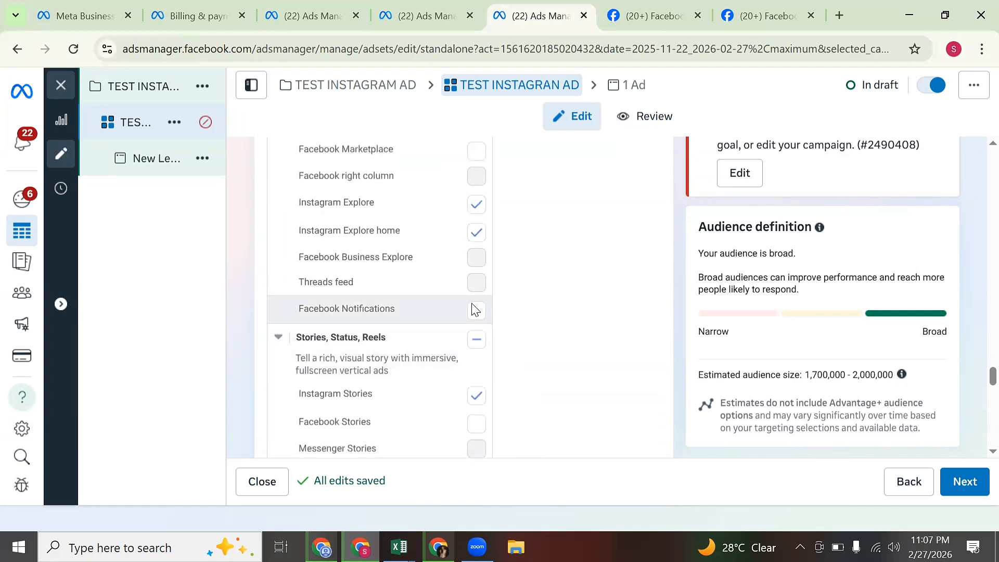
{"action": "scroll", "coordinate": [473, 307], "scroll_direction": "up", "scroll_amount": 3}
{"action": "scroll", "coordinate": [553, 404], "scroll_direction": "down", "scroll_amount": 8}
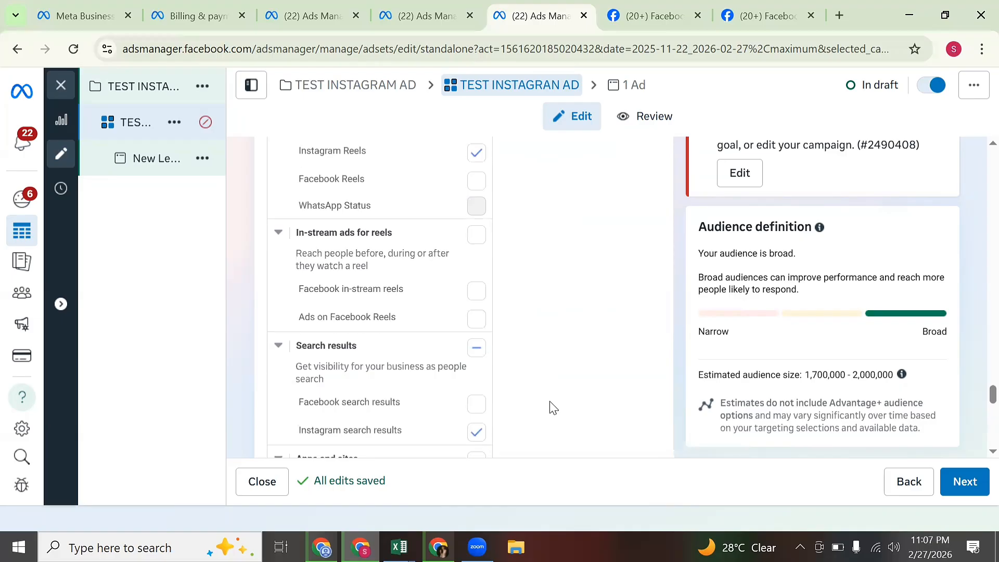
{"action": "scroll", "coordinate": [553, 402], "scroll_direction": "down", "scroll_amount": 6}
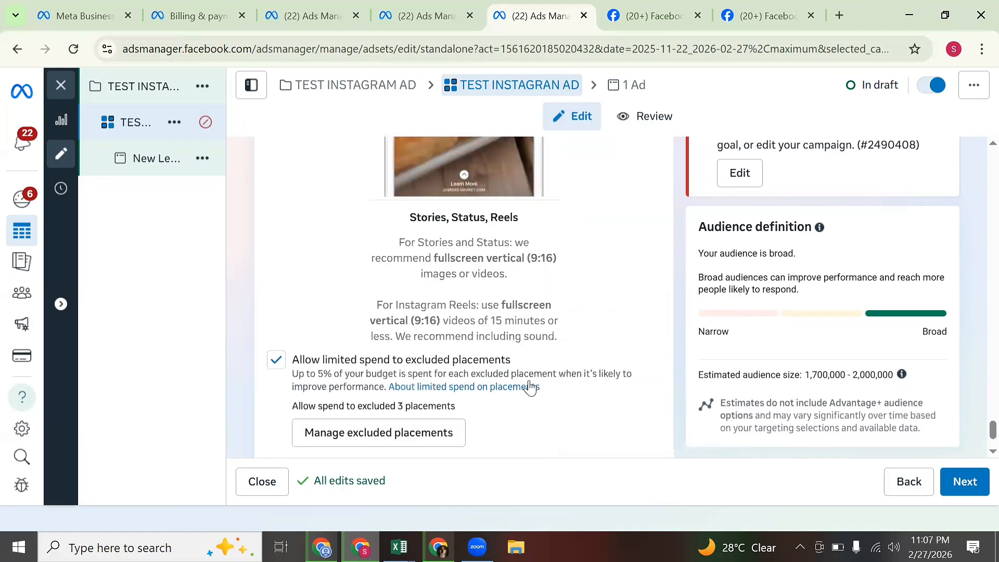
Go to the ad level, name the ad 'TEST INSTAGRAM AD', and switch on the ad preview.
{"action": "left_click", "coordinate": [961, 482]}
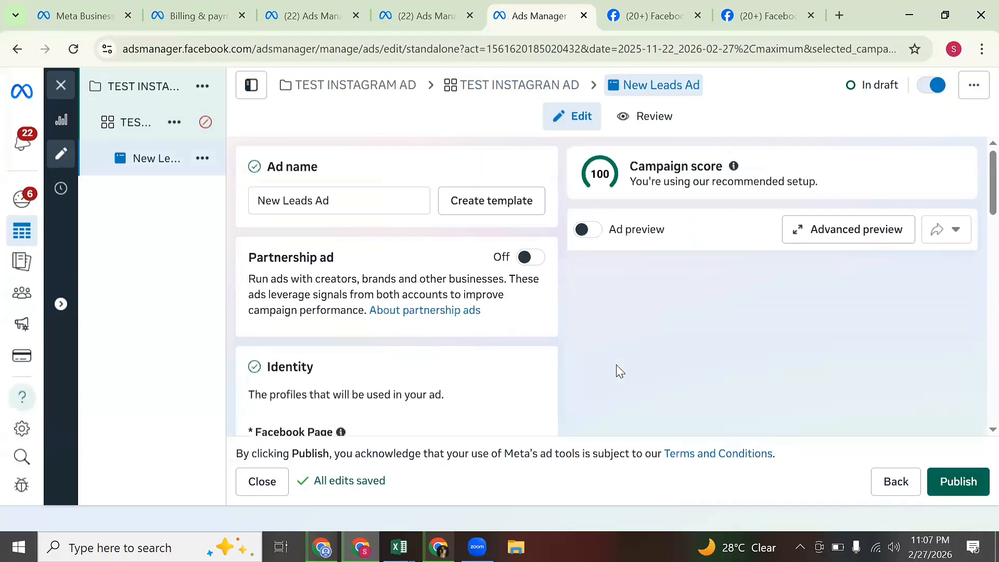
{"action": "double_click", "coordinate": [384, 205]}
{"action": "key", "text": "ctrl+a"}
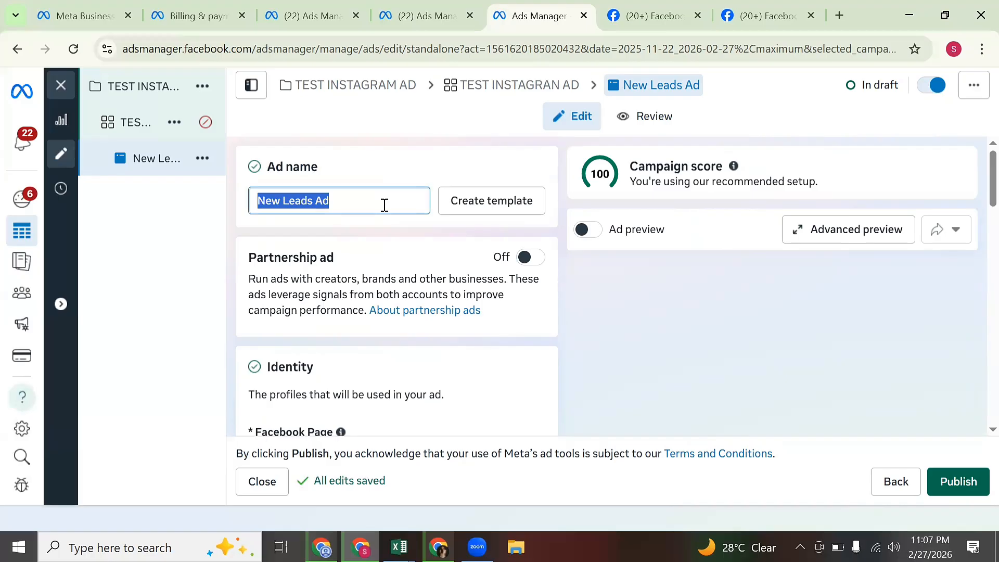
{"action": "type", "text": "TEST"}
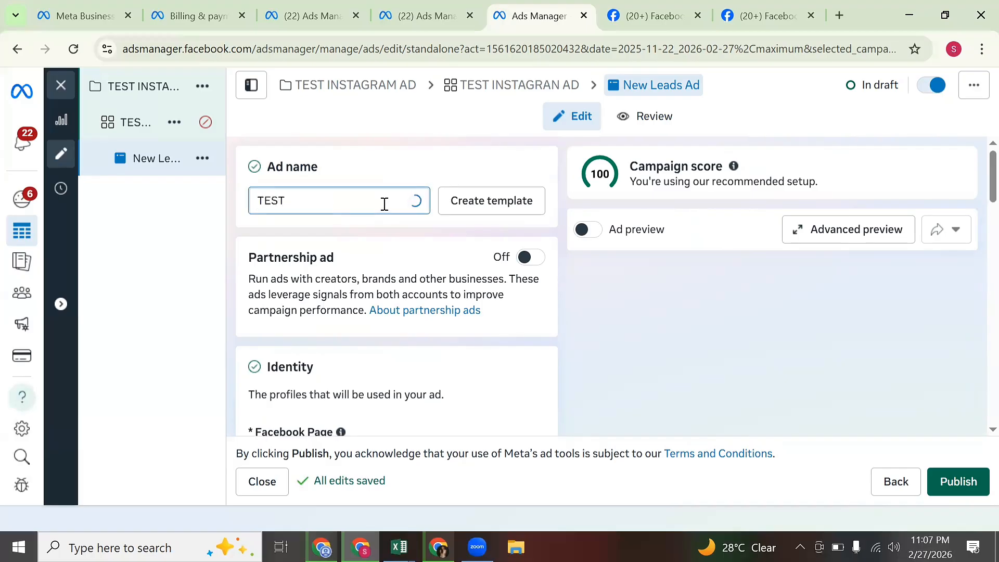
{"action": "type", "text": " INSTA"}
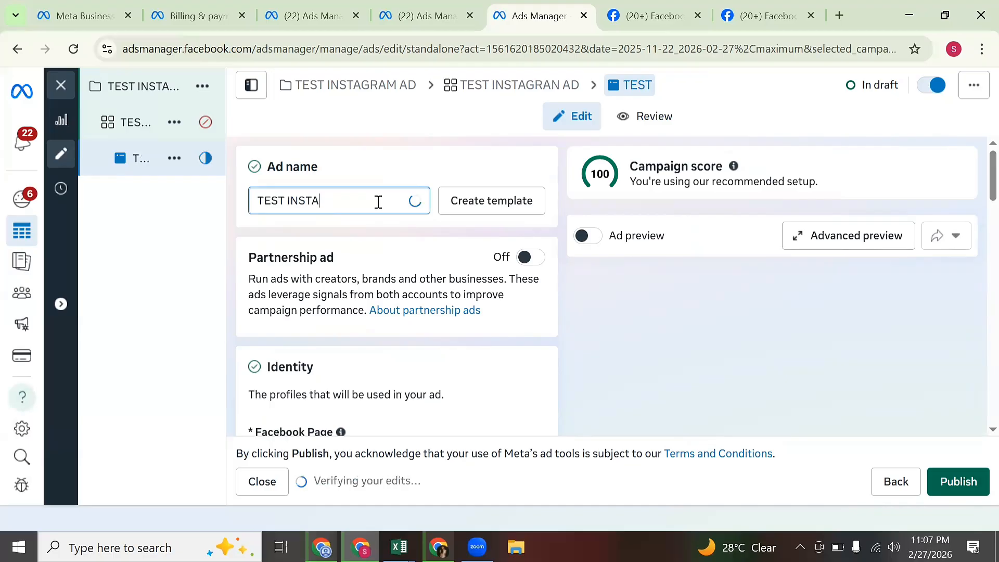
{"action": "type", "text": "GRAM AD"}
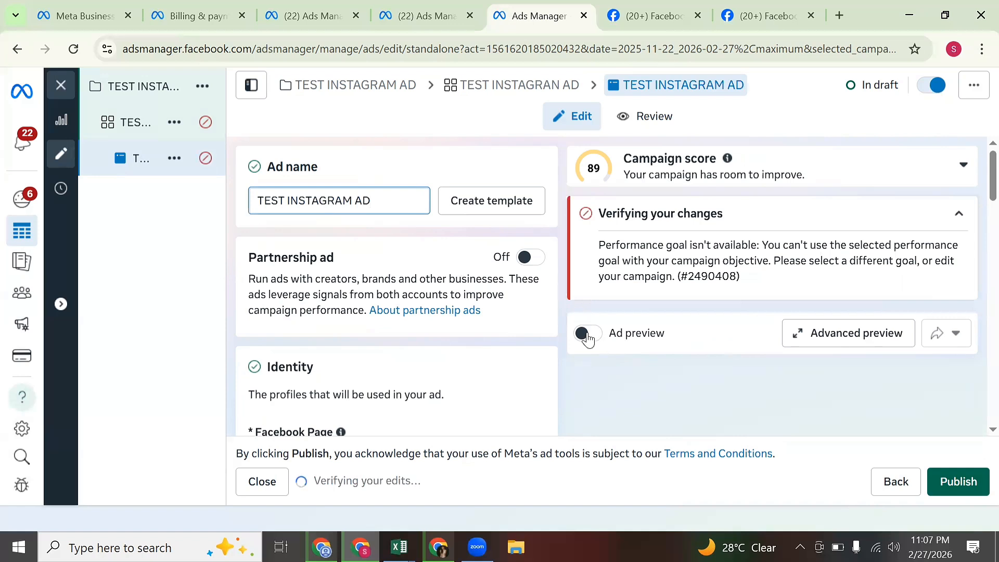
{"action": "left_click", "coordinate": [591, 339]}
{"action": "left_click", "coordinate": [588, 334]}
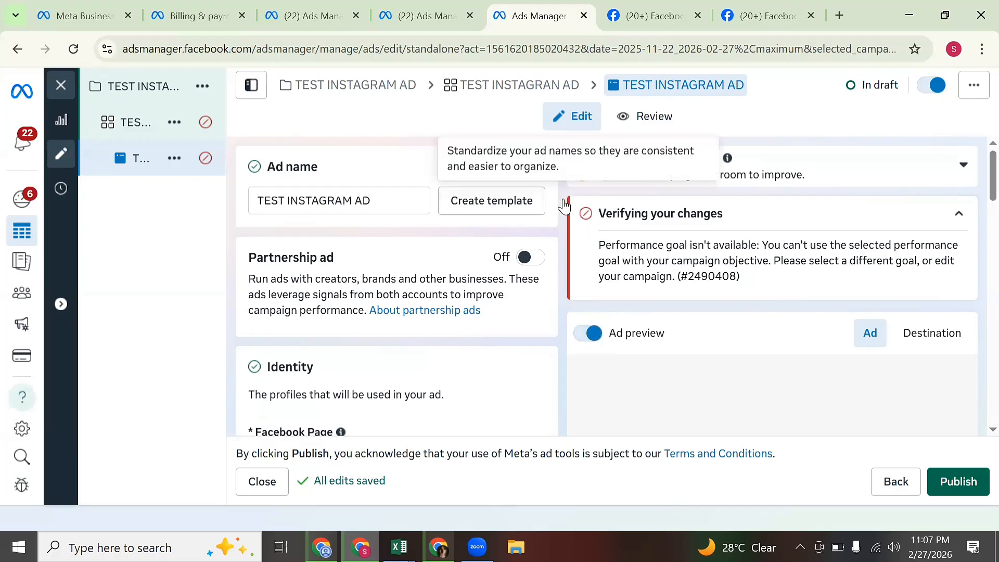
Check the ad's identity (Facebook Page as Instagram account) and its Single image or video format.
{"action": "mouse_move", "coordinate": [214, 133]}
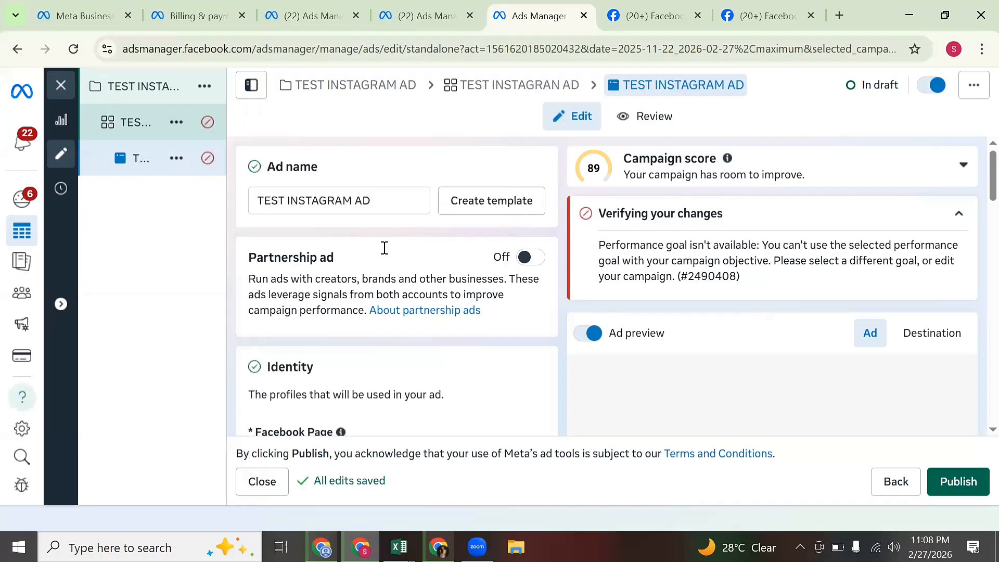
{"action": "scroll", "coordinate": [446, 345], "scroll_direction": "down", "scroll_amount": 5}
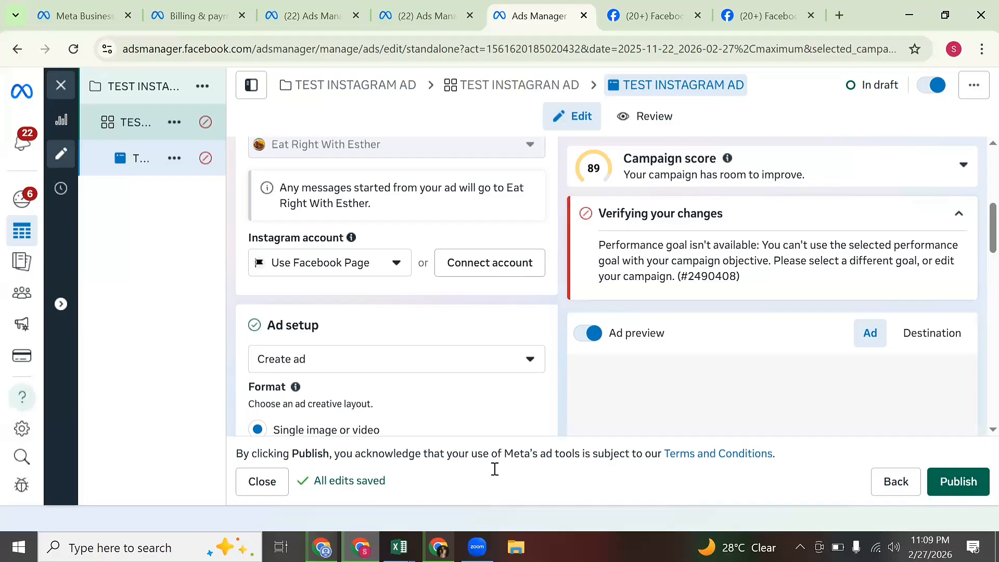
Switch to the other Chrome window and load claude.ai in a new tab.
{"action": "left_click", "coordinate": [432, 544]}
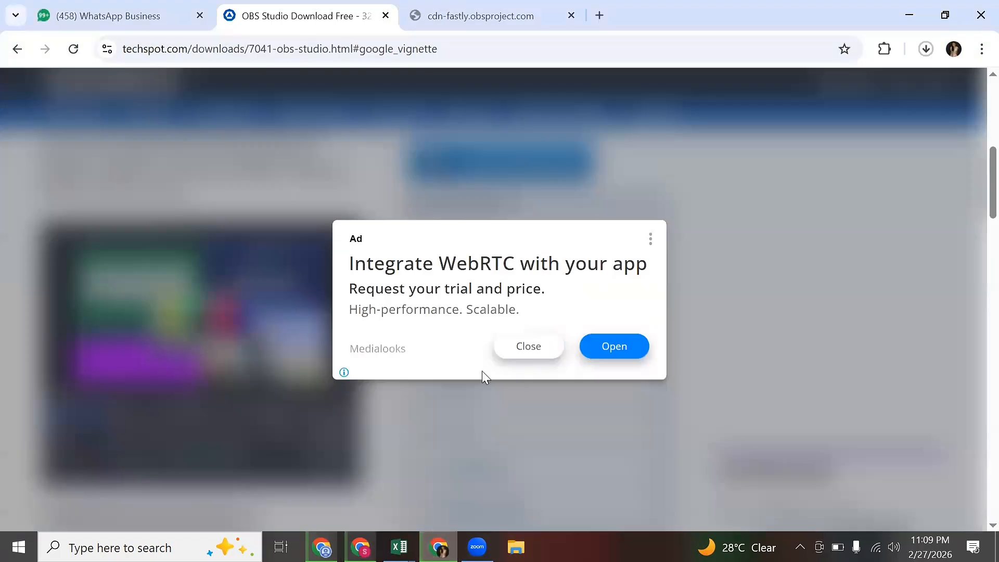
{"action": "left_click", "coordinate": [600, 15]}
{"action": "left_click", "coordinate": [493, 78]}
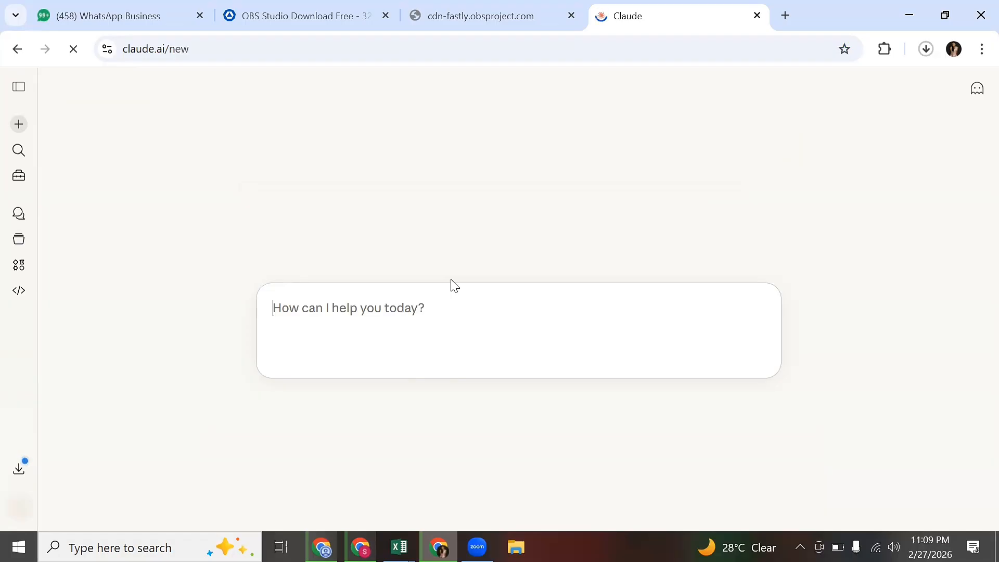
Send Claude a prompt requesting 15 deep pain points and frustrations of real estate customers.
{"action": "type", "text": "USE DEE"}
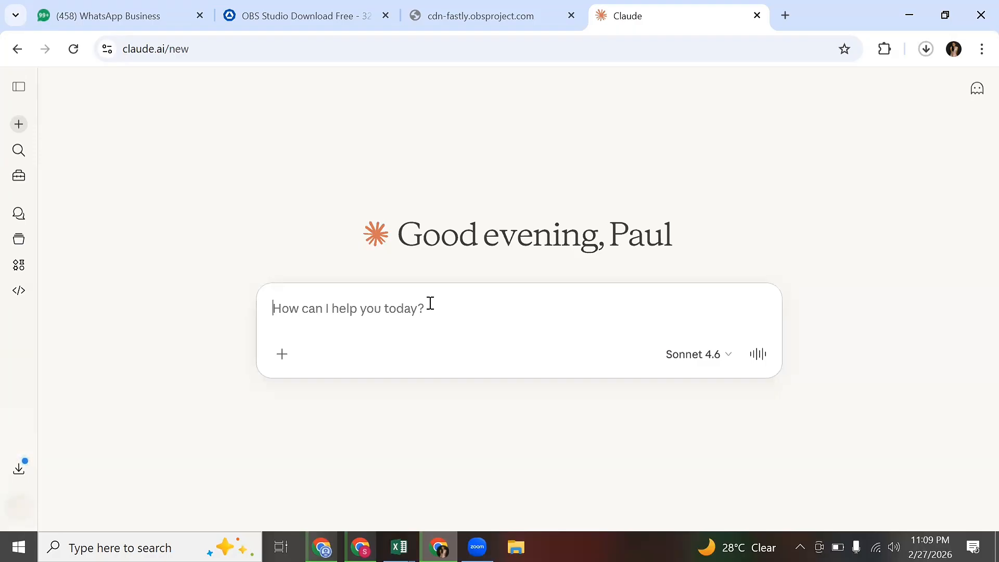
{"action": "type", "text": "I am in "}
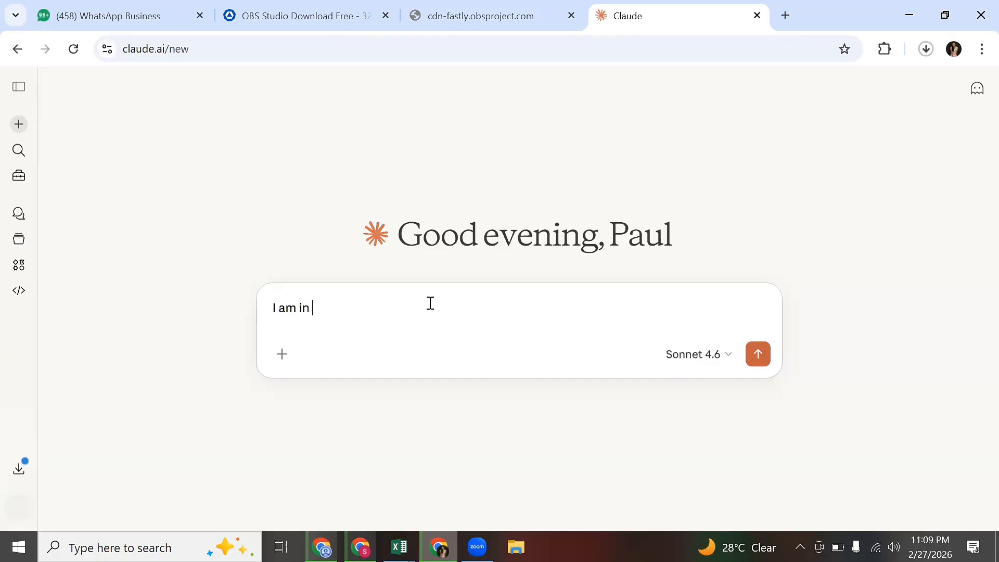
{"action": "type", "text": "real estate niche"}
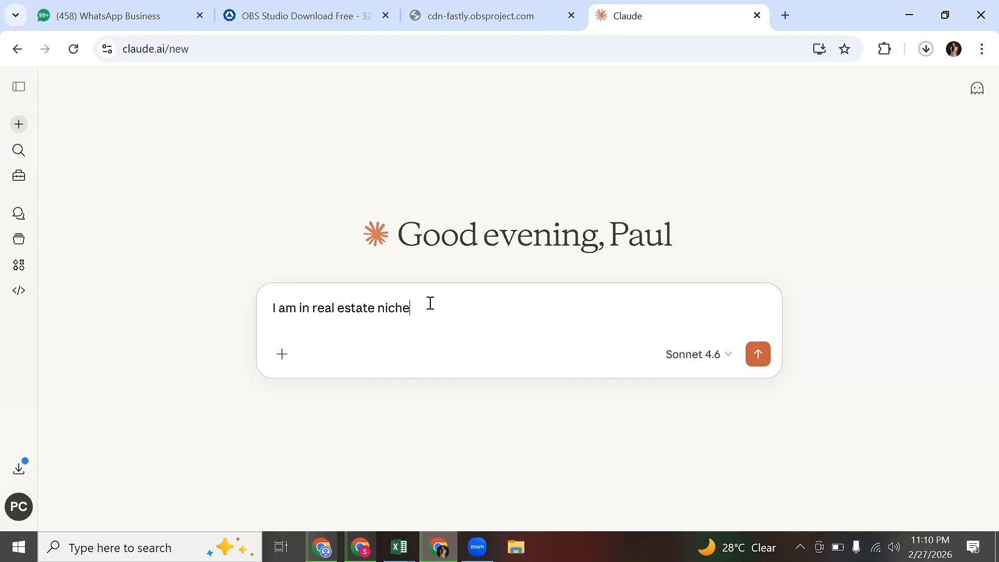
{"action": "type", "text": ", give me 15 deep pain"}
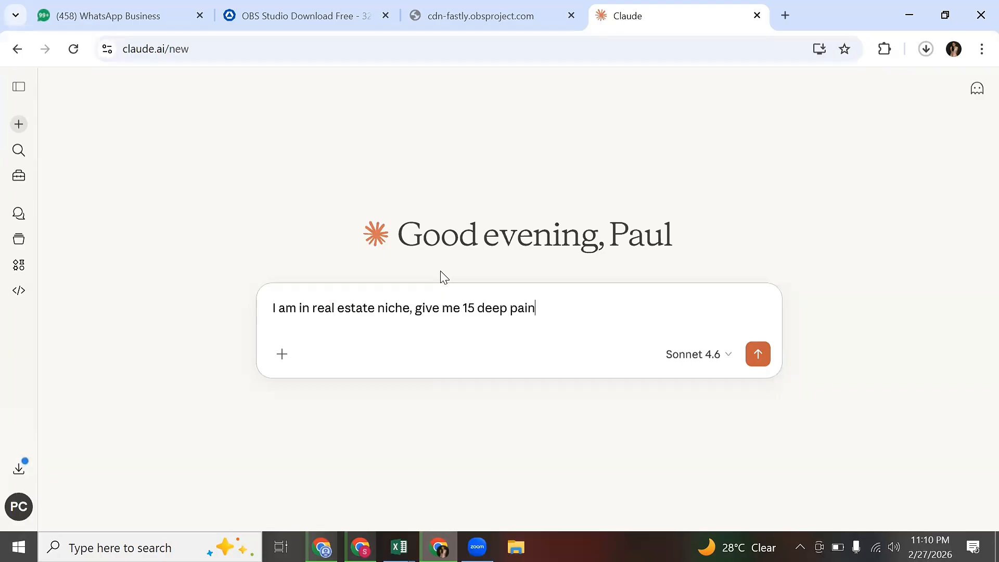
{"action": "type", "text": "point of my "}
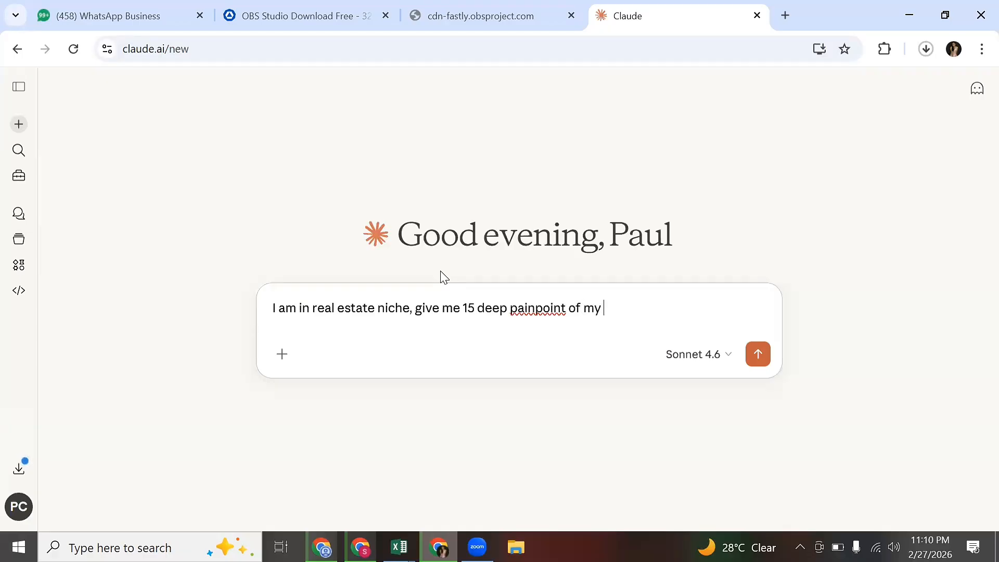
{"action": "type", "text": "custoers"}
{"action": "key", "text": "BackSpace"}
{"action": "key", "text": "BackSpace"}
{"action": "key", "text": "BackSpace"}
{"action": "type", "text": "mers. tell"}
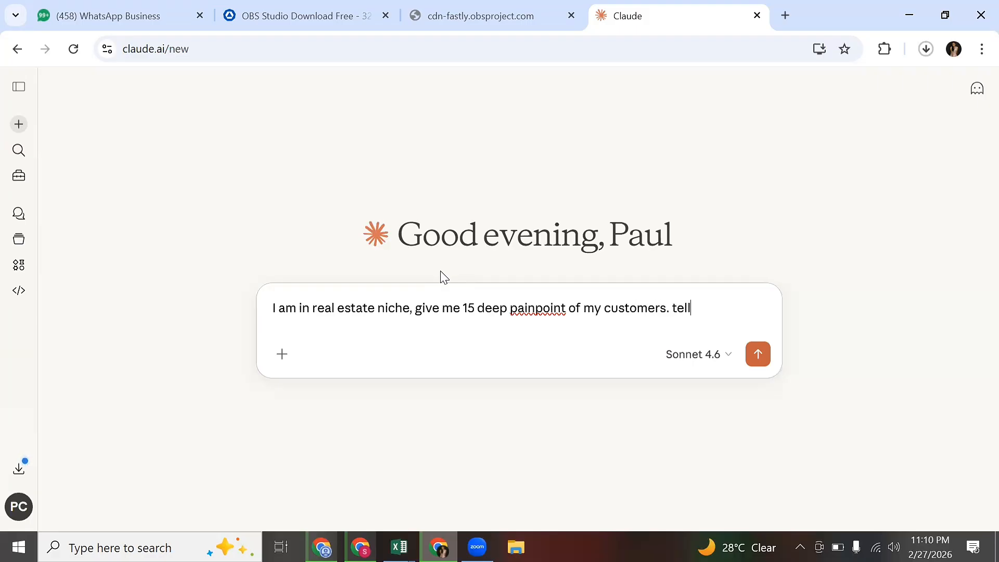
{"action": "type", "text": " me what is frust"}
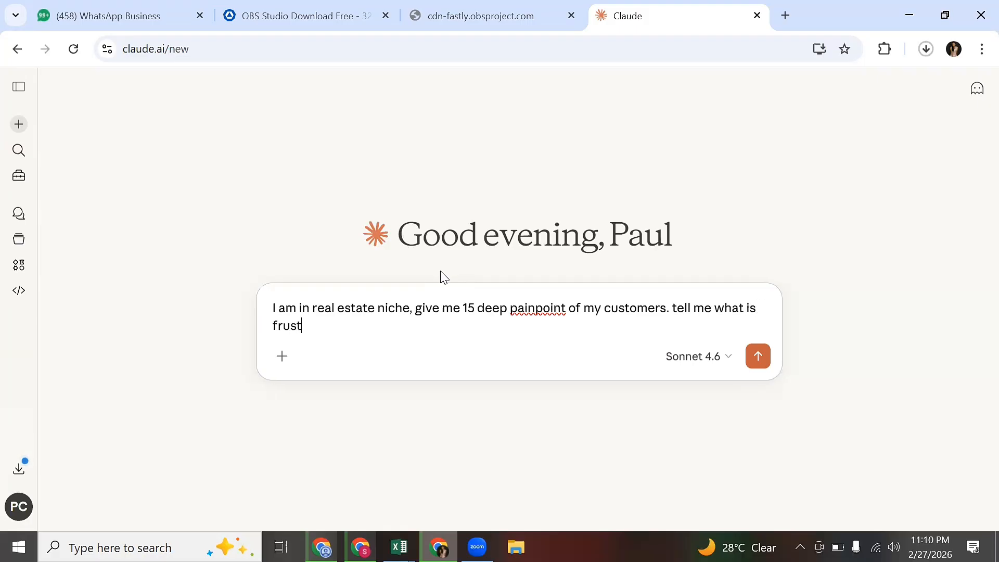
{"action": "type", "text": "rating them"}
{"action": "key", "text": "Return"}
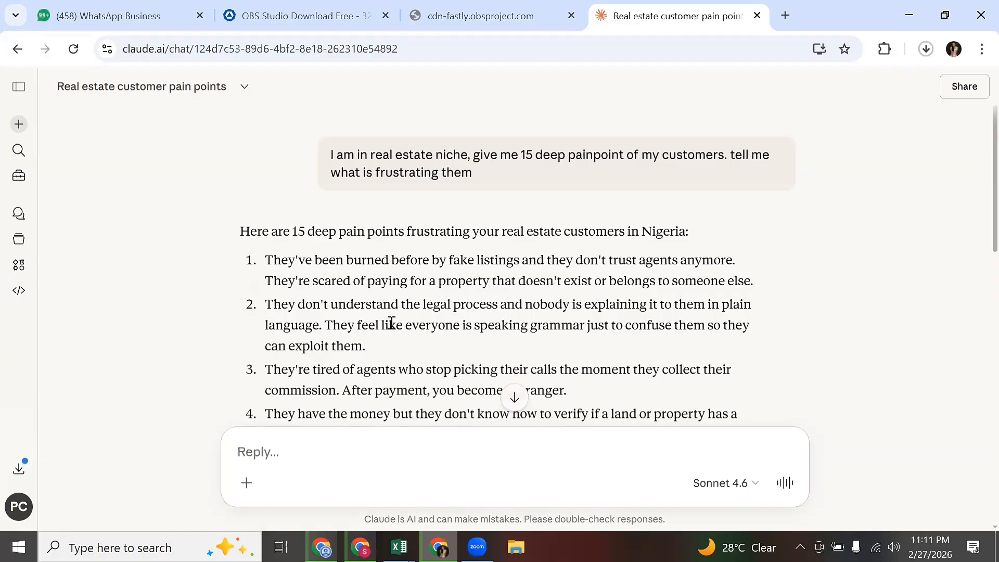
Draft a prompt for emotional Facebook ad copy using 3–5 pain points to sell a 5m naira Abuja property.
{"action": "scroll", "coordinate": [392, 324], "scroll_direction": "down", "scroll_amount": 3}
{"action": "scroll", "coordinate": [395, 319], "scroll_direction": "down", "scroll_amount": 10}
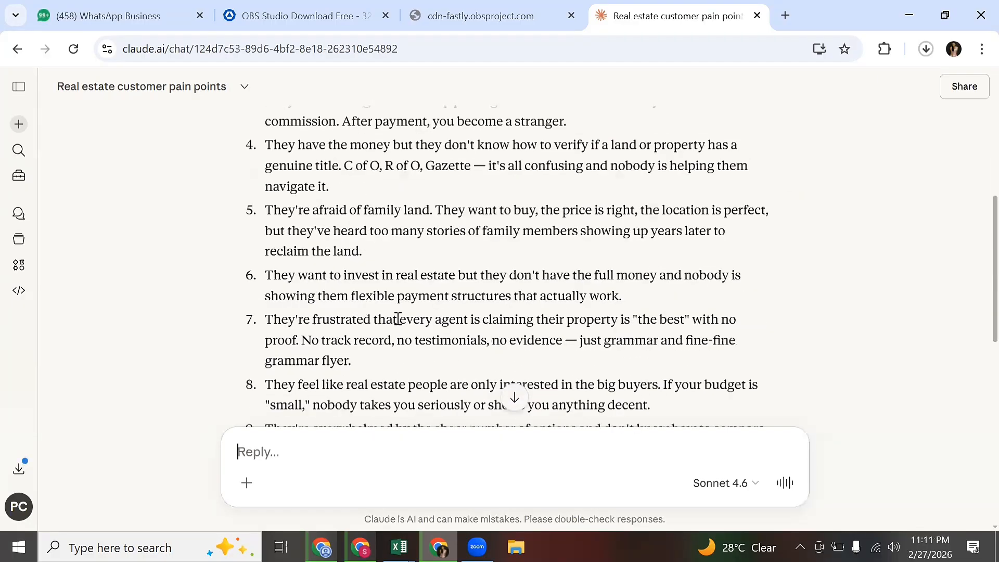
{"action": "scroll", "coordinate": [397, 326], "scroll_direction": "up", "scroll_amount": 1}
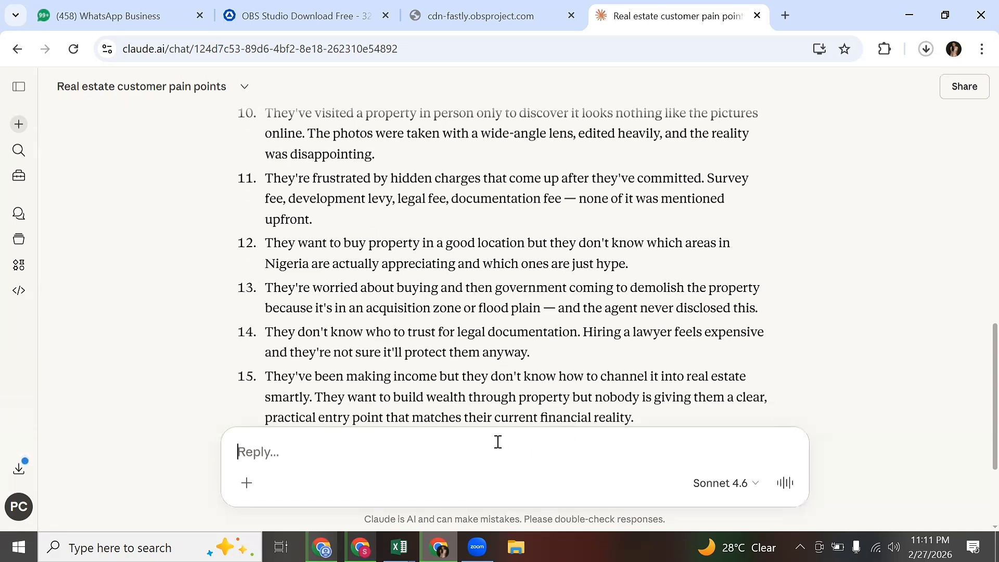
{"action": "type", "text": "us"}
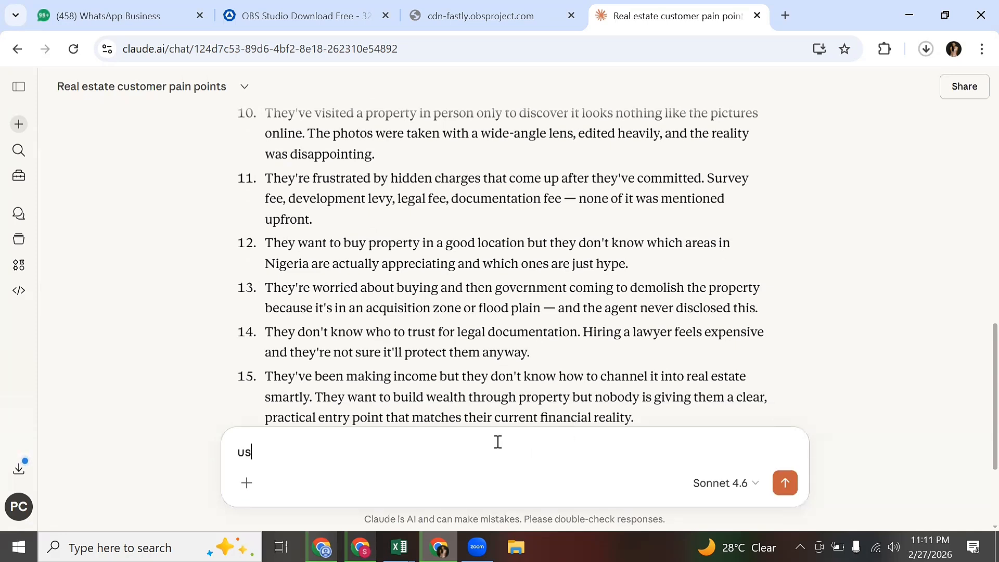
{"action": "type", "text": "ing 3to 5 dee"}
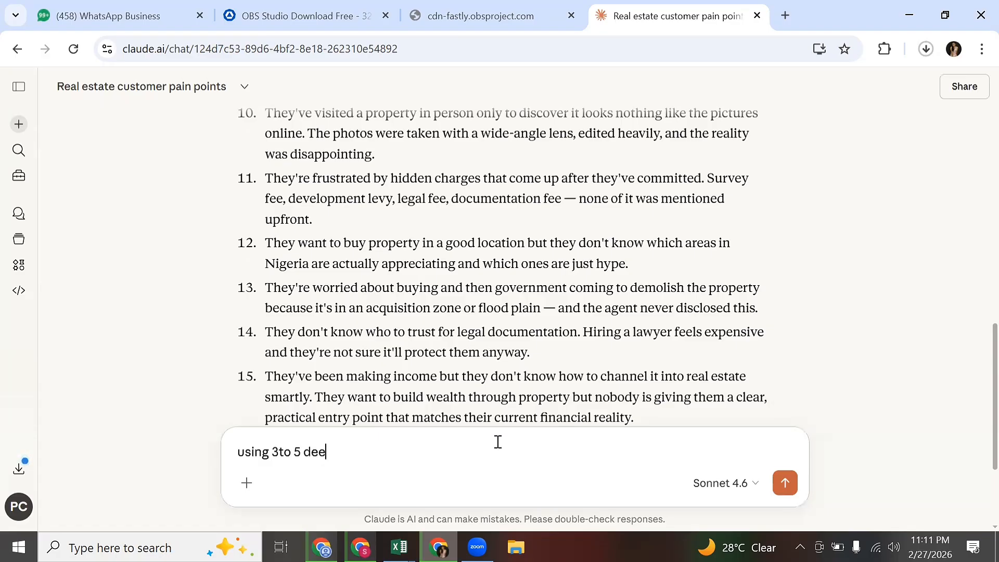
{"action": "type", "text": "p painpoint, cra"}
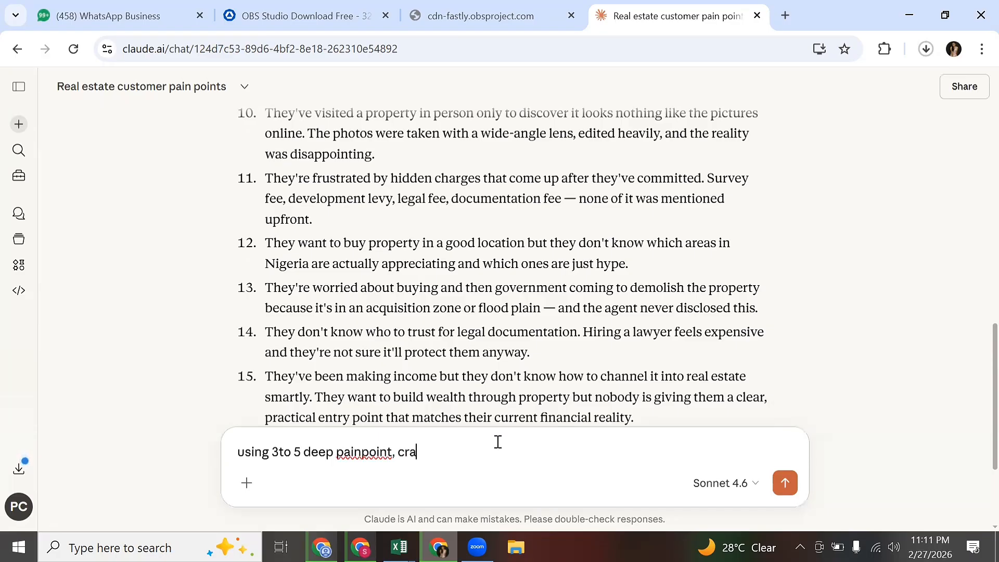
{"action": "type", "text": "ft a highly compelling fa"}
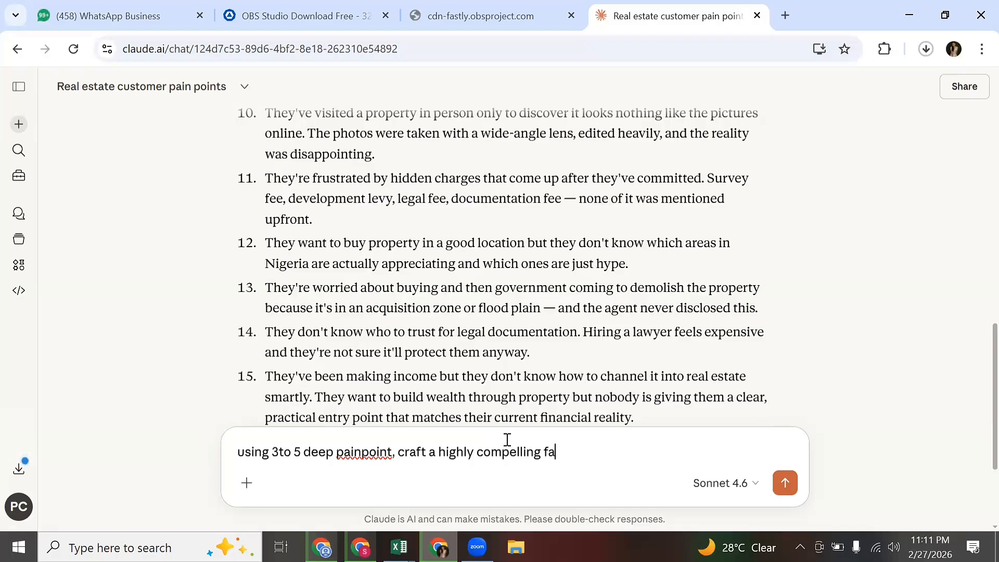
{"action": "type", "text": "cebook ad copy ths"}
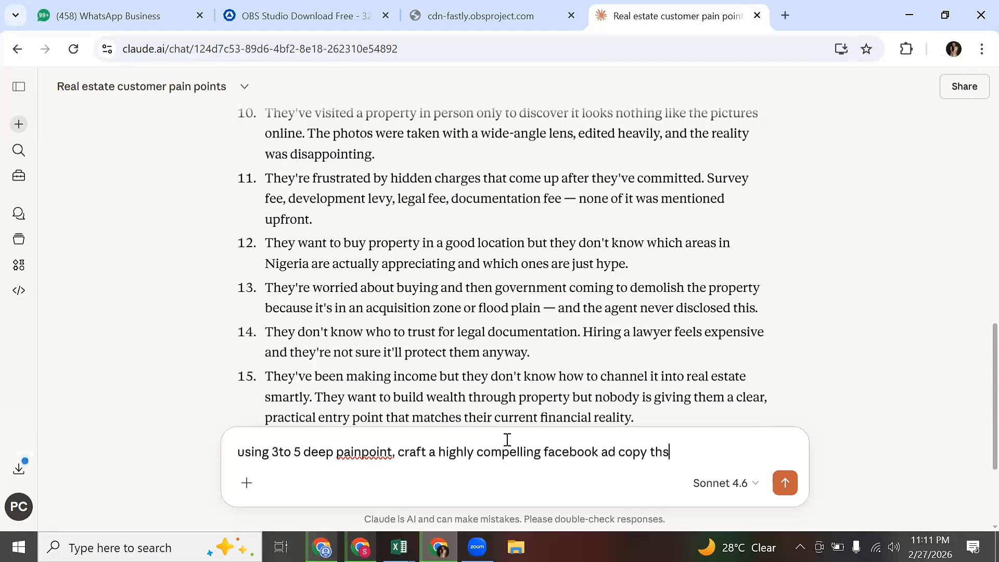
{"action": "key", "text": "BackSpace"}
{"action": "type", "text": "a"}
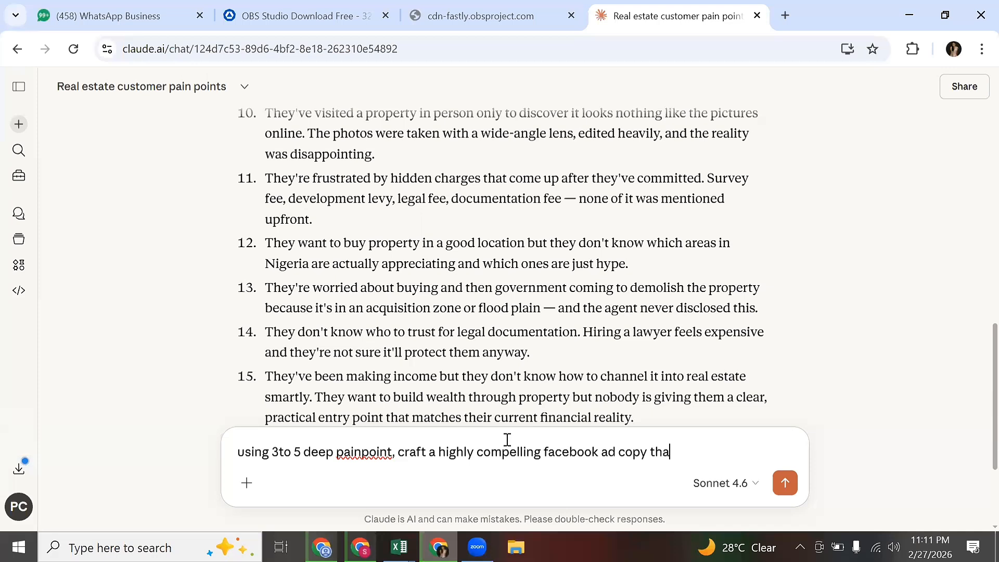
{"action": "type", "text": "t sells a prop"}
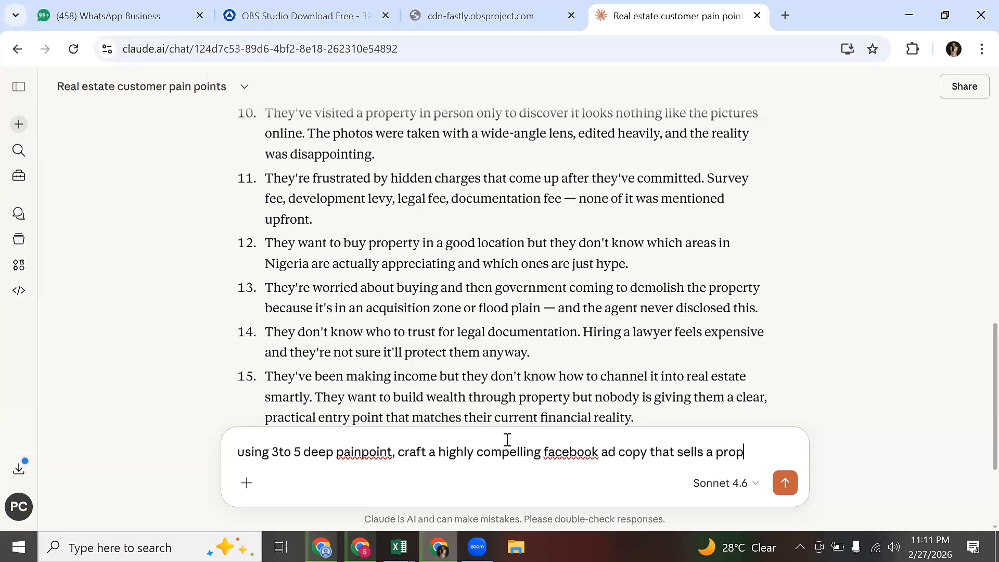
{"action": "type", "text": "erty in abuja fo"}
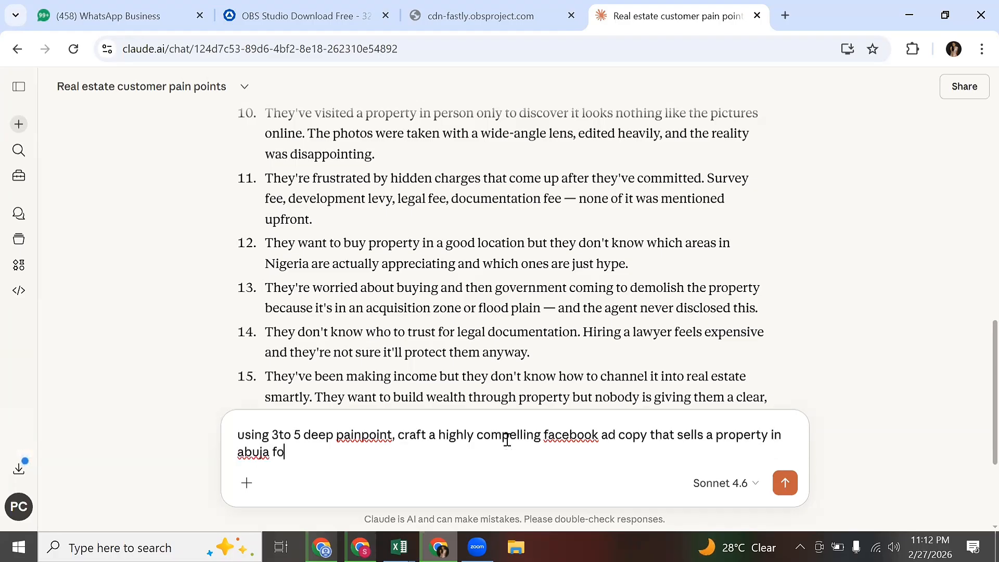
{"action": "type", "text": "r 5m naira mak"}
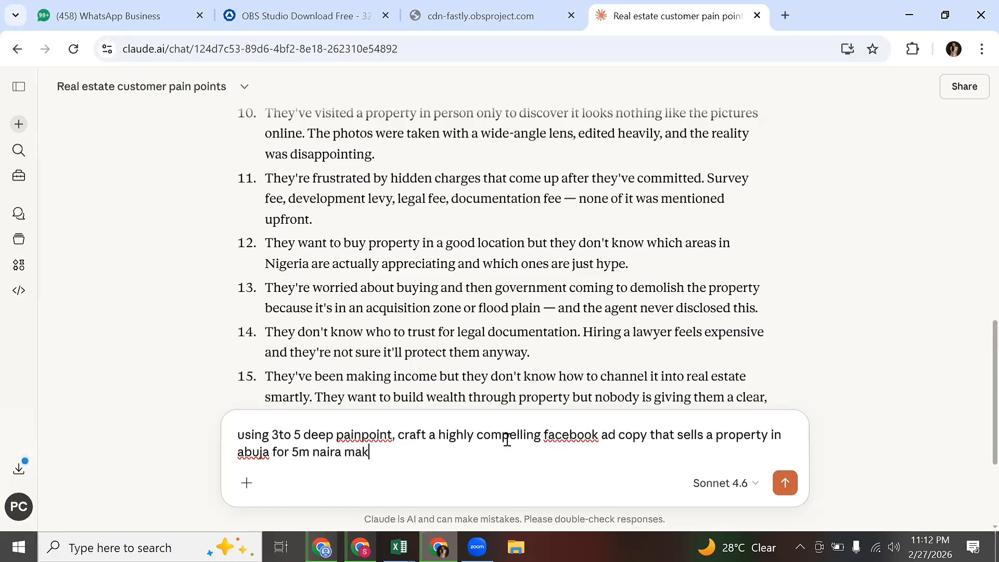
{"action": "type", "text": "e it very emoti"}
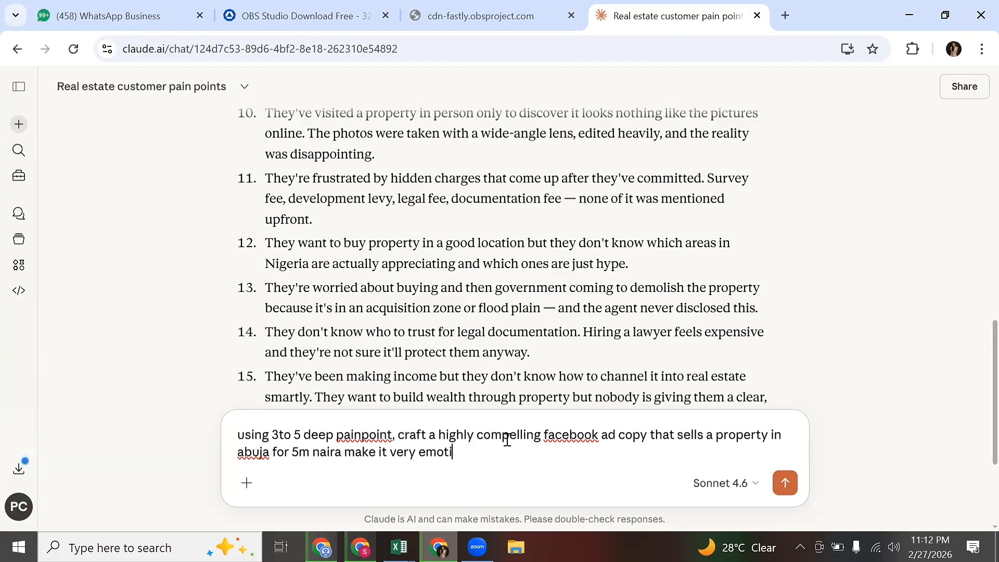
{"action": "type", "text": "onal and trigger "}
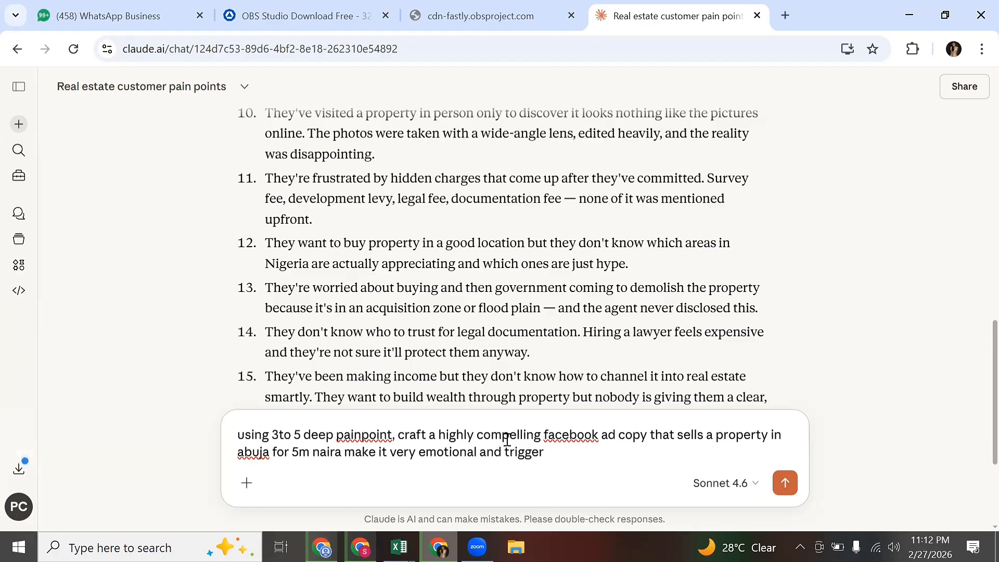
{"action": "type", "text": "their emotions"}
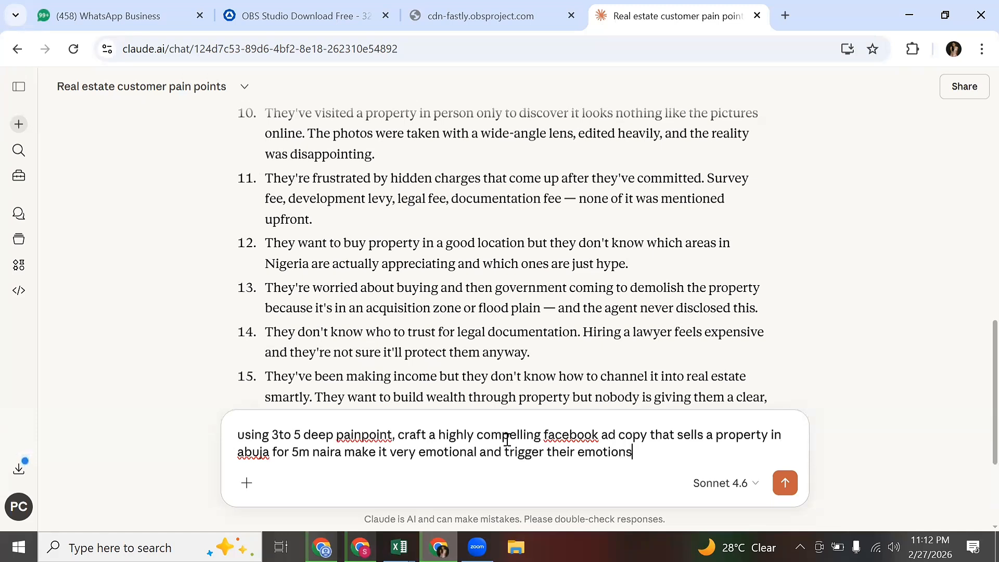
{"action": "type", "text": ". use scarcity and urg"}
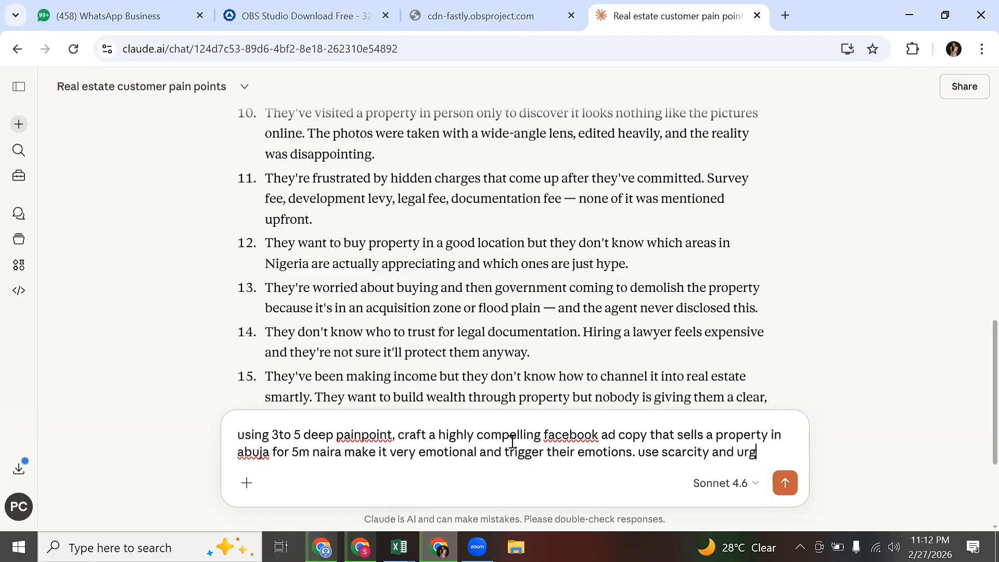
{"action": "type", "text": "ency to"}
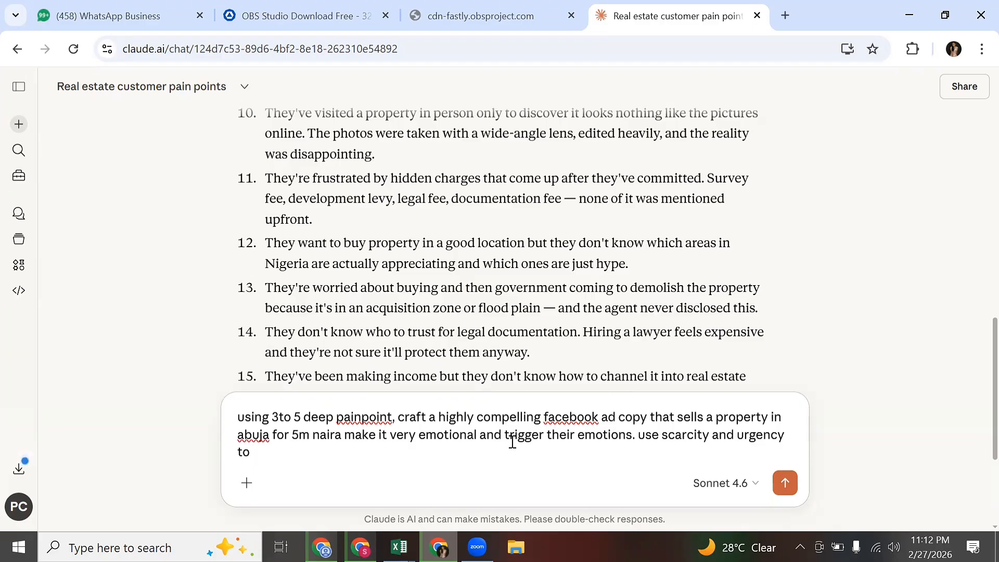
{"action": "type", "text": " compel the m to "}
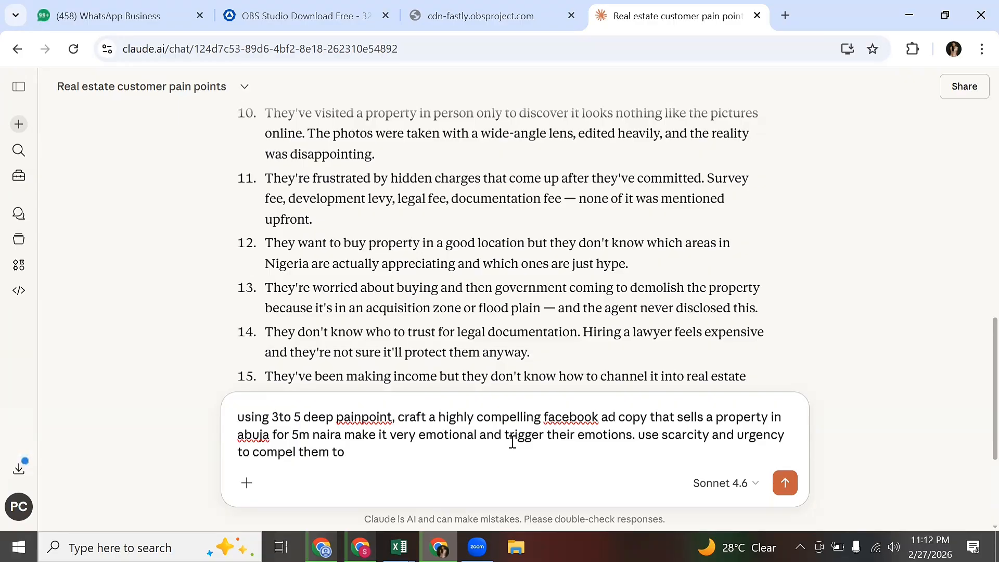
{"action": "type", "text": "book inspec"}
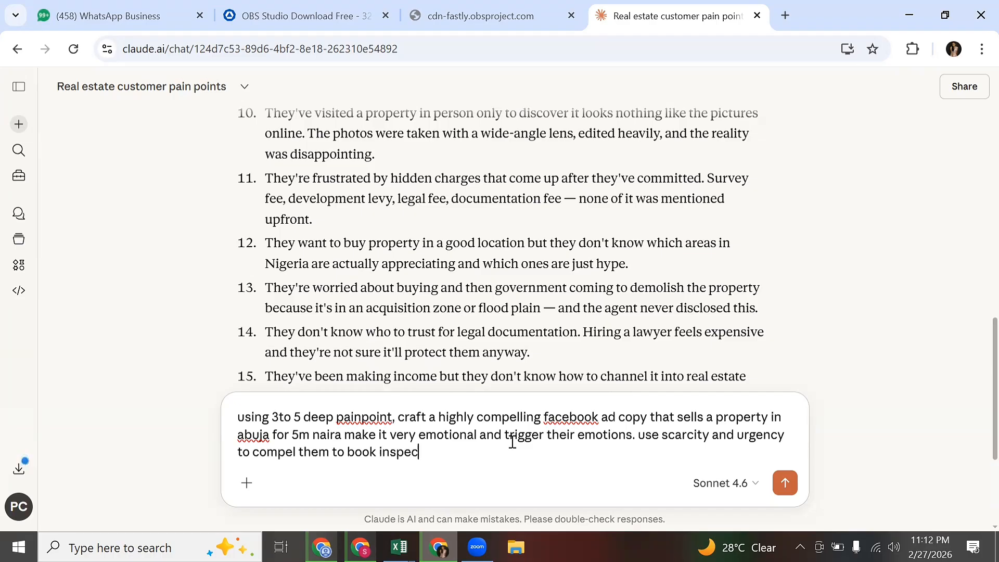
{"action": "type", "text": "tion"}
Send the ad copy request and read through Claude's three versions of Abuja property ad copy.
{"action": "key", "text": "Return"}
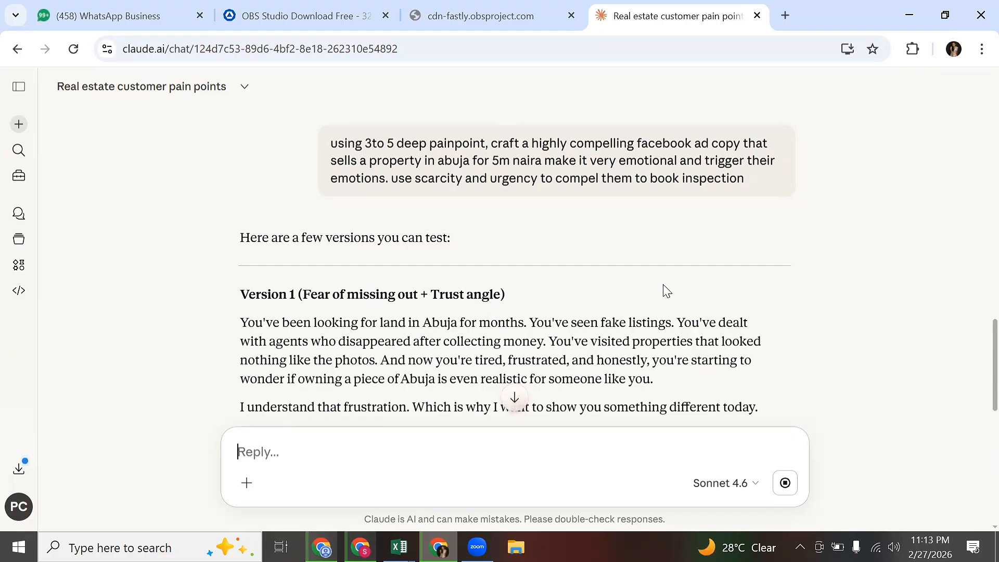
{"action": "scroll", "coordinate": [667, 290], "scroll_direction": "up", "scroll_amount": 1}
{"action": "scroll", "coordinate": [669, 290], "scroll_direction": "down", "scroll_amount": 10}
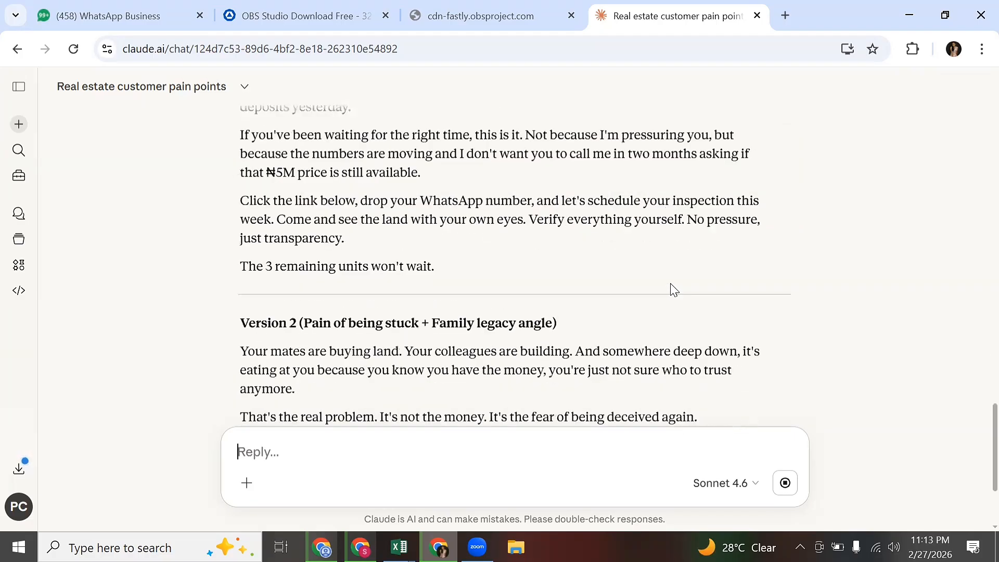
{"action": "scroll", "coordinate": [671, 288], "scroll_direction": "down", "scroll_amount": 3}
{"action": "scroll", "coordinate": [671, 283], "scroll_direction": "up", "scroll_amount": 7}
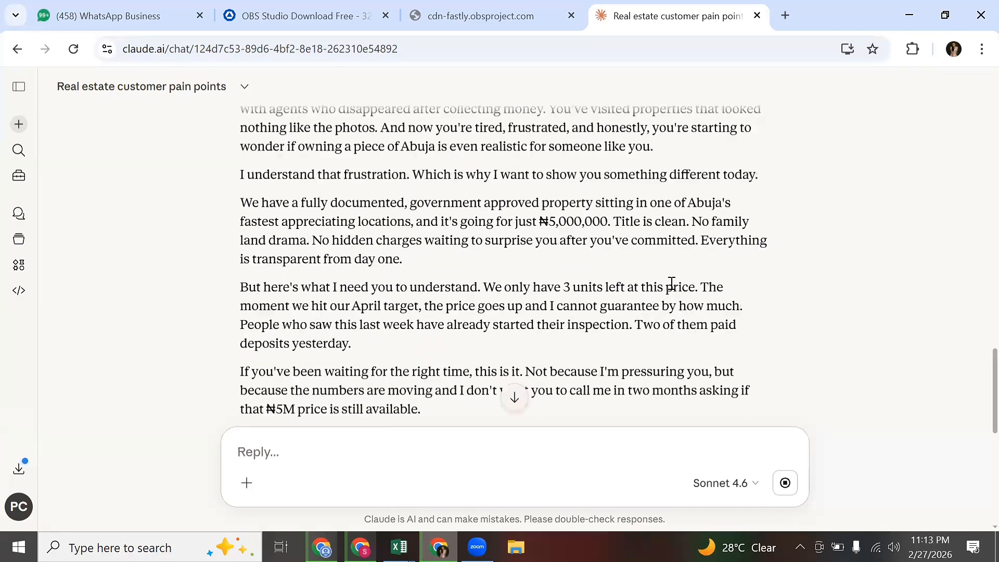
{"action": "scroll", "coordinate": [644, 276], "scroll_direction": "up", "scroll_amount": 1}
{"action": "scroll", "coordinate": [645, 273], "scroll_direction": "down", "scroll_amount": 2}
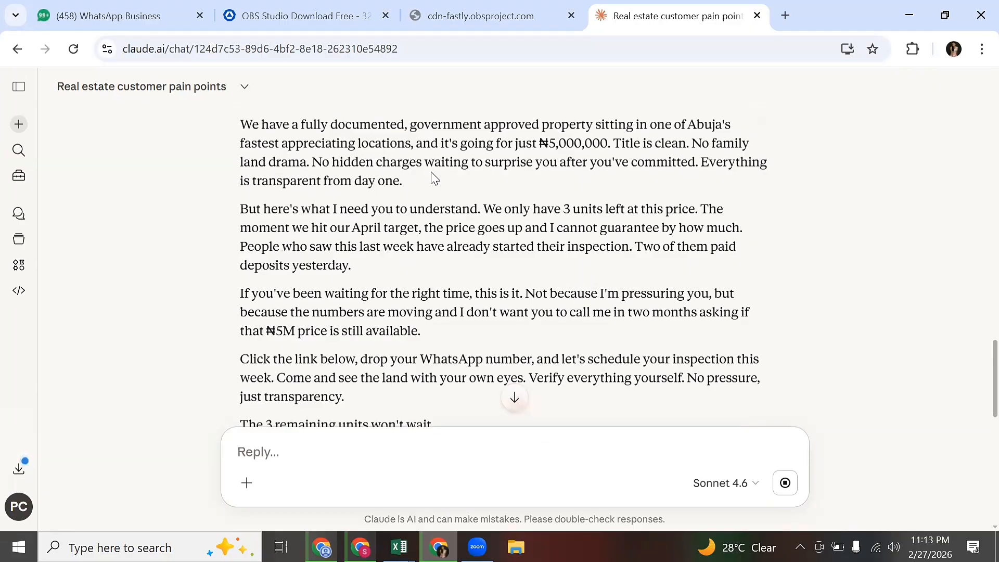
{"action": "scroll", "coordinate": [437, 178], "scroll_direction": "down", "scroll_amount": 5}
{"action": "scroll", "coordinate": [436, 179], "scroll_direction": "up", "scroll_amount": 12}
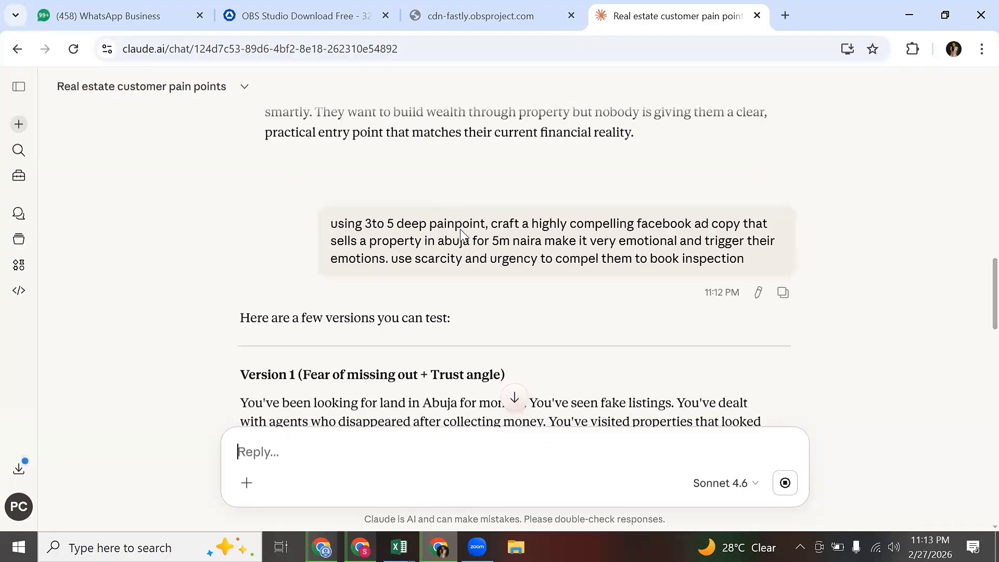
{"action": "scroll", "coordinate": [470, 237], "scroll_direction": "up", "scroll_amount": 3}
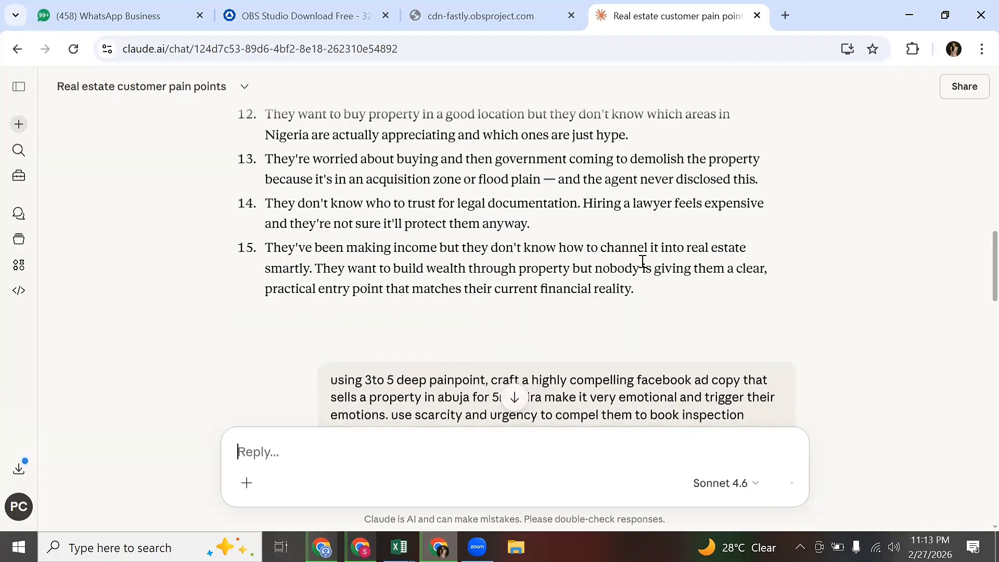
{"action": "scroll", "coordinate": [684, 310], "scroll_direction": "down", "scroll_amount": 8}
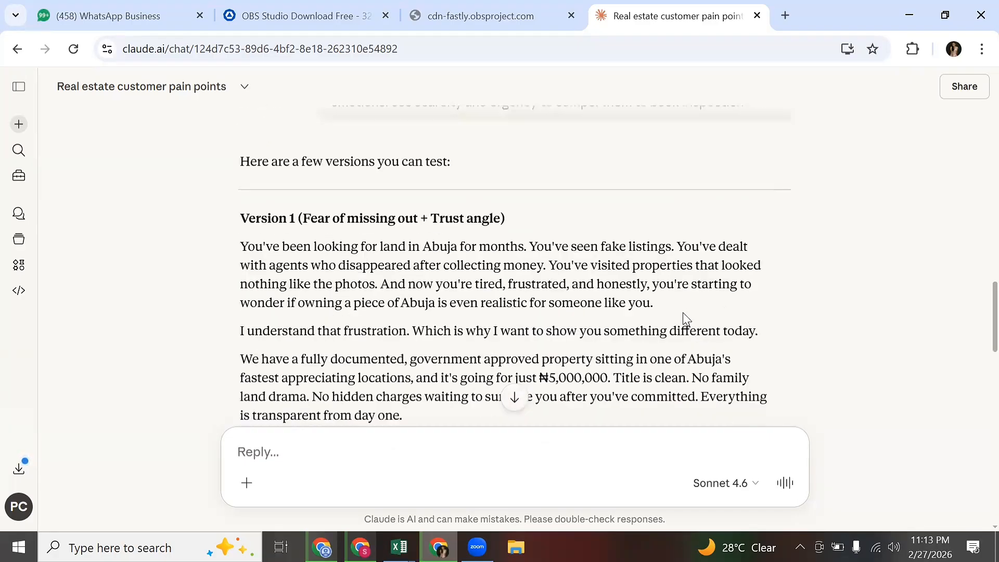
{"action": "scroll", "coordinate": [596, 268], "scroll_direction": "up", "scroll_amount": 2}
{"action": "scroll", "coordinate": [569, 287], "scroll_direction": "down", "scroll_amount": 3}
{"action": "scroll", "coordinate": [370, 203], "scroll_direction": "down", "scroll_amount": 7}
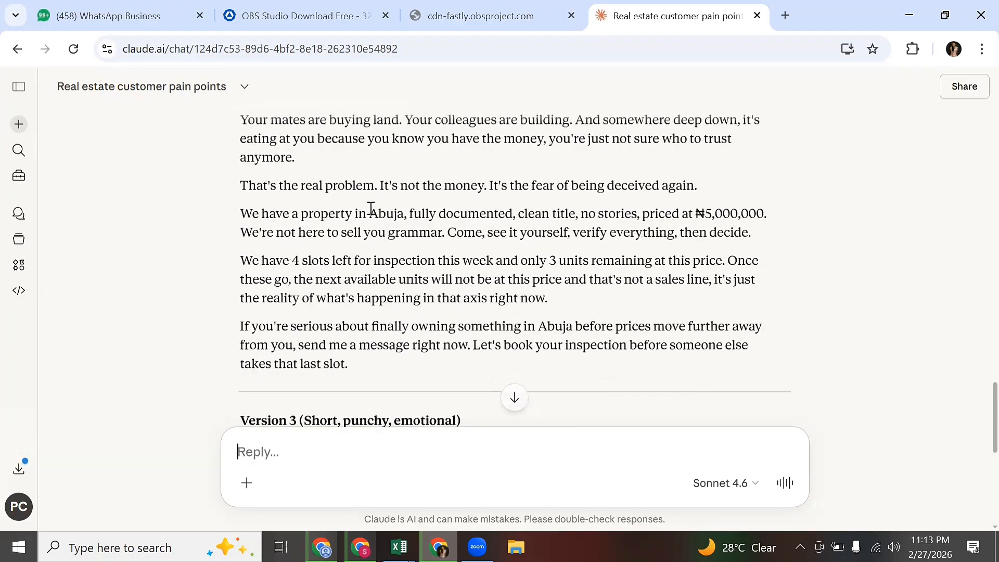
{"action": "scroll", "coordinate": [370, 208], "scroll_direction": "up", "scroll_amount": 3}
{"action": "scroll", "coordinate": [370, 216], "scroll_direction": "up", "scroll_amount": 12}
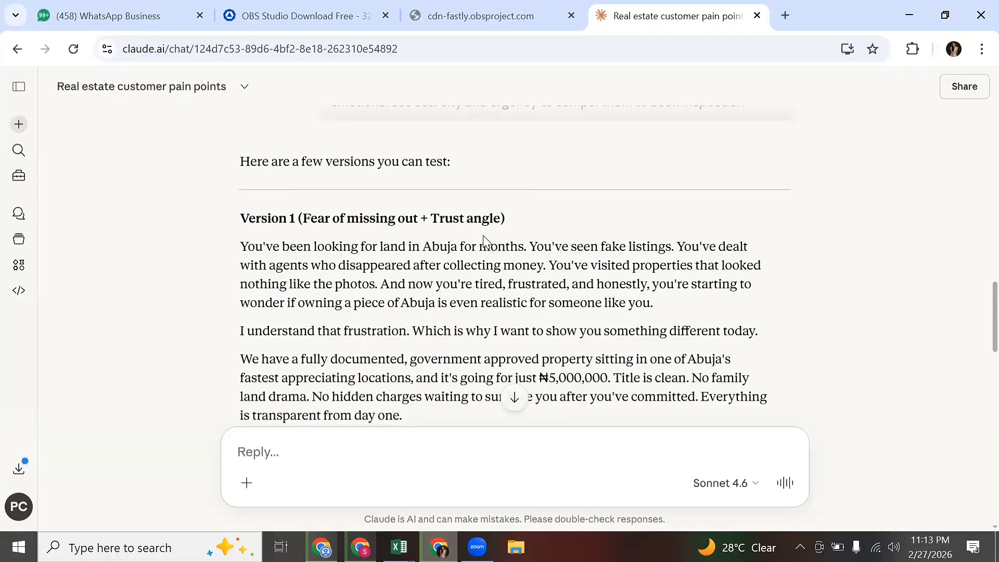
{"action": "scroll", "coordinate": [483, 242], "scroll_direction": "down", "scroll_amount": 11}
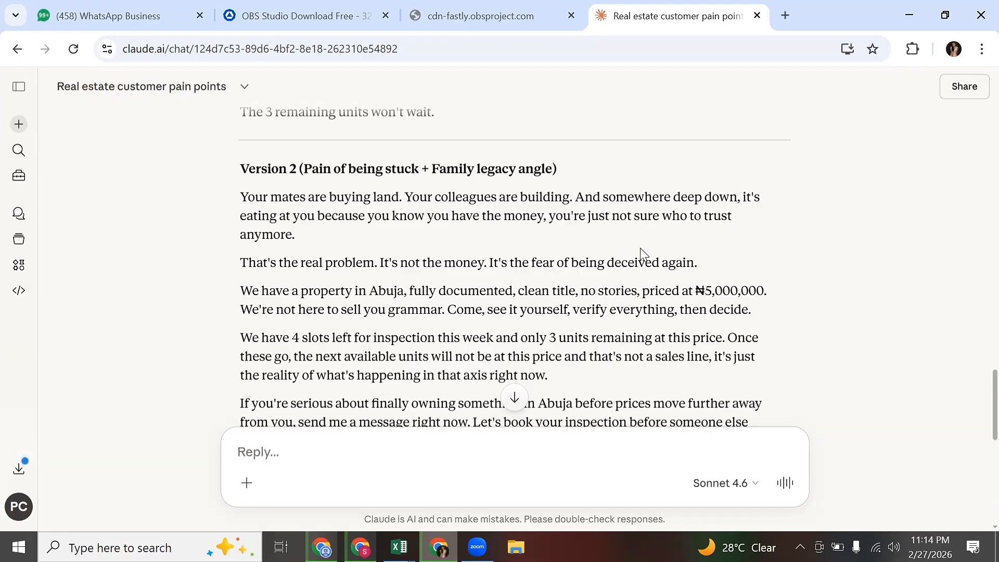
Select the Version 2 and Version 3 ad copy text and copy it.
{"action": "left_click_drag", "start_coordinate": [244, 192], "coordinate": [596, 445]}
{"action": "left_click_drag", "start_coordinate": [696, 389], "coordinate": [465, 132]}
{"action": "scroll", "coordinate": [696, 359], "scroll_direction": "down", "scroll_amount": 4}
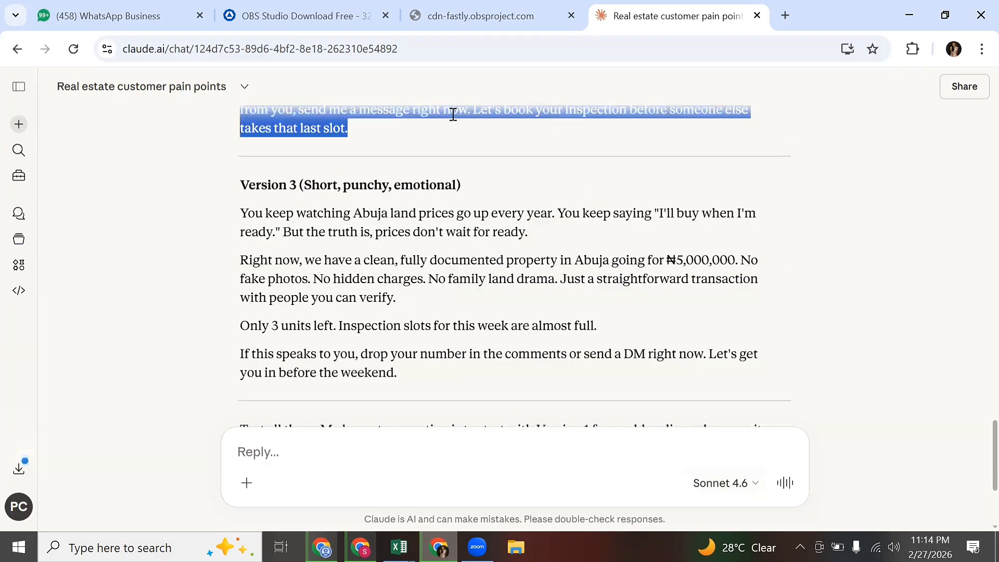
{"action": "right_click", "coordinate": [459, 124]}
{"action": "left_click", "coordinate": [488, 136]}
In the ad editor, open the Set up creative dropdown under Ad creative to choose image or video.
{"action": "left_click", "coordinate": [360, 547]}
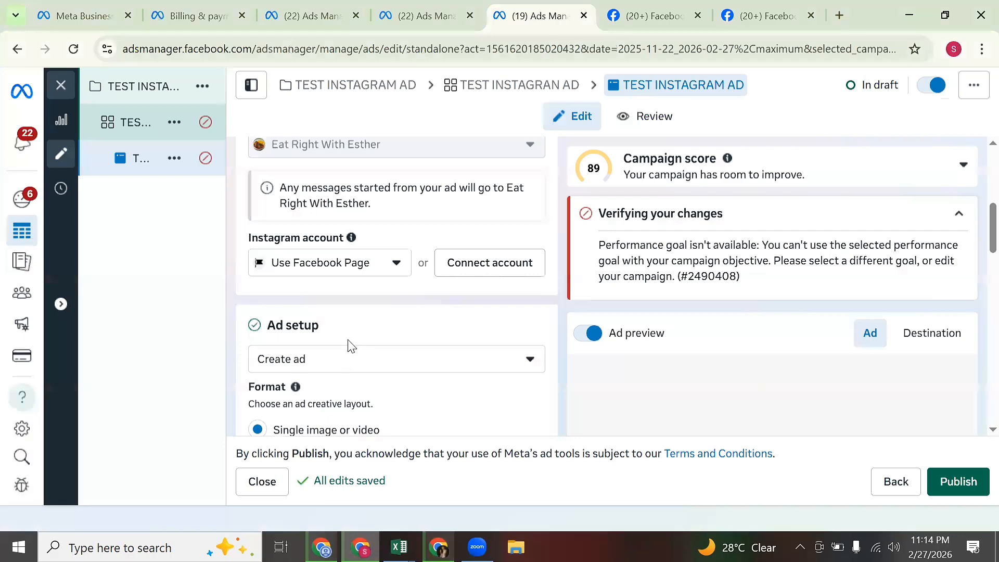
{"action": "scroll", "coordinate": [379, 342], "scroll_direction": "down", "scroll_amount": 2}
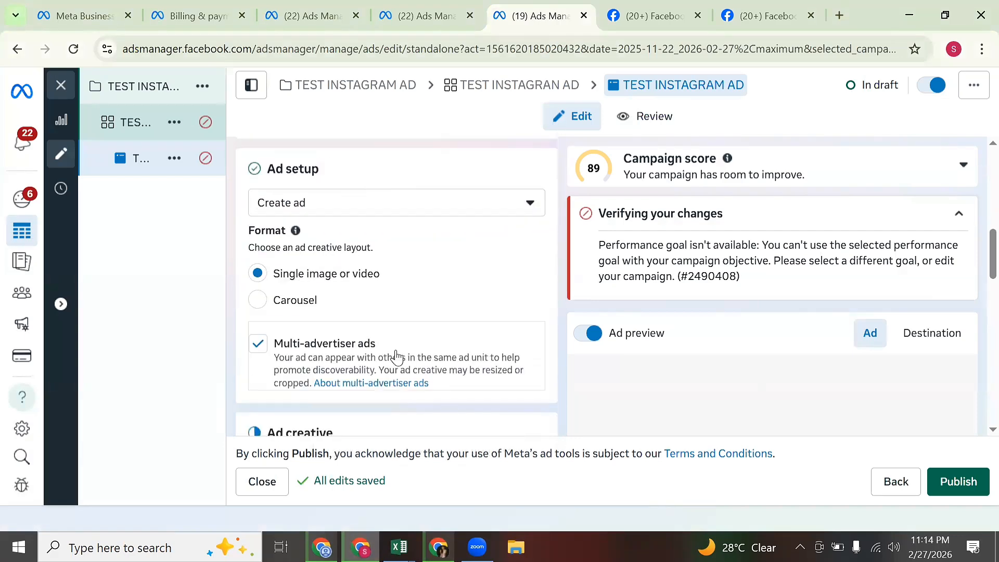
{"action": "scroll", "coordinate": [395, 353], "scroll_direction": "down", "scroll_amount": 8}
{"action": "scroll", "coordinate": [364, 312], "scroll_direction": "down", "scroll_amount": 1}
{"action": "scroll", "coordinate": [405, 244], "scroll_direction": "down", "scroll_amount": 5}
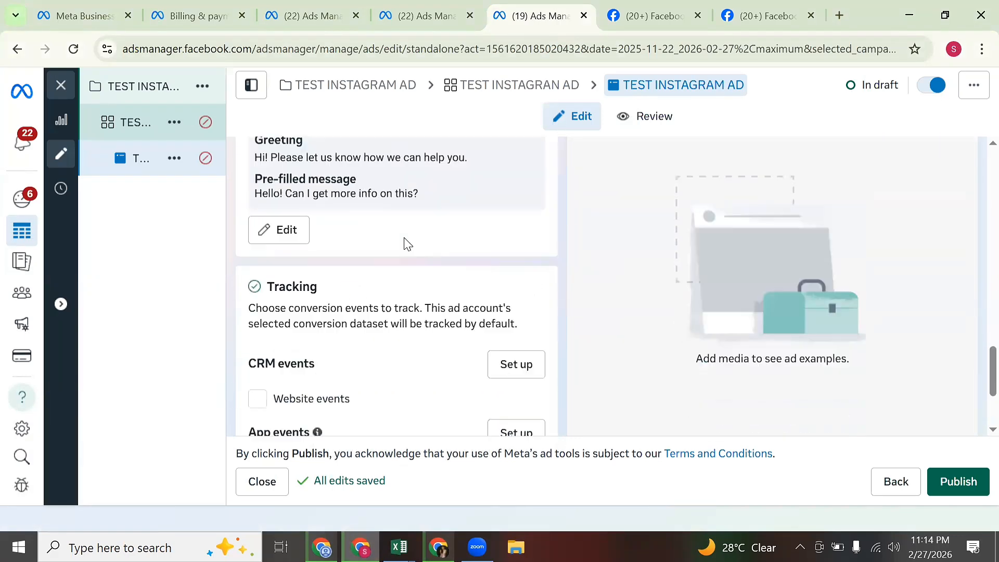
{"action": "scroll", "coordinate": [418, 229], "scroll_direction": "up", "scroll_amount": 10}
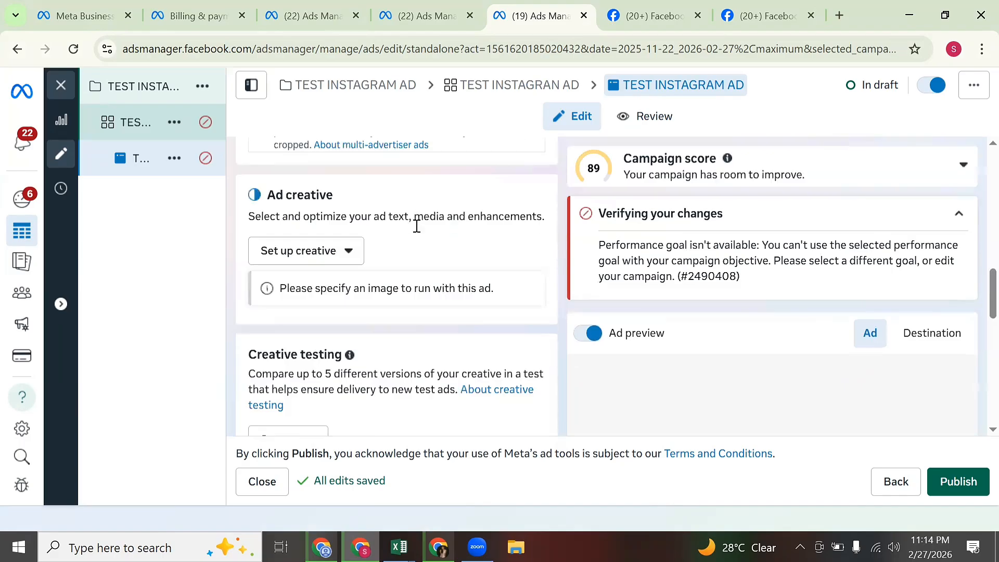
{"action": "scroll", "coordinate": [418, 227], "scroll_direction": "up", "scroll_amount": 10}
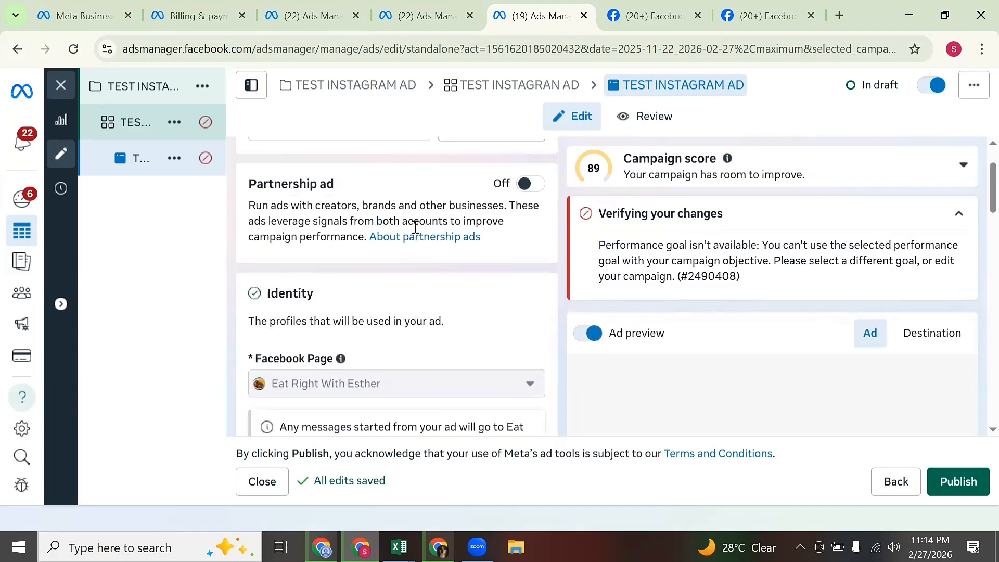
{"action": "scroll", "coordinate": [419, 242], "scroll_direction": "down", "scroll_amount": 5}
{"action": "scroll", "coordinate": [414, 245], "scroll_direction": "up", "scroll_amount": 3}
{"action": "scroll", "coordinate": [445, 301], "scroll_direction": "up", "scroll_amount": 2}
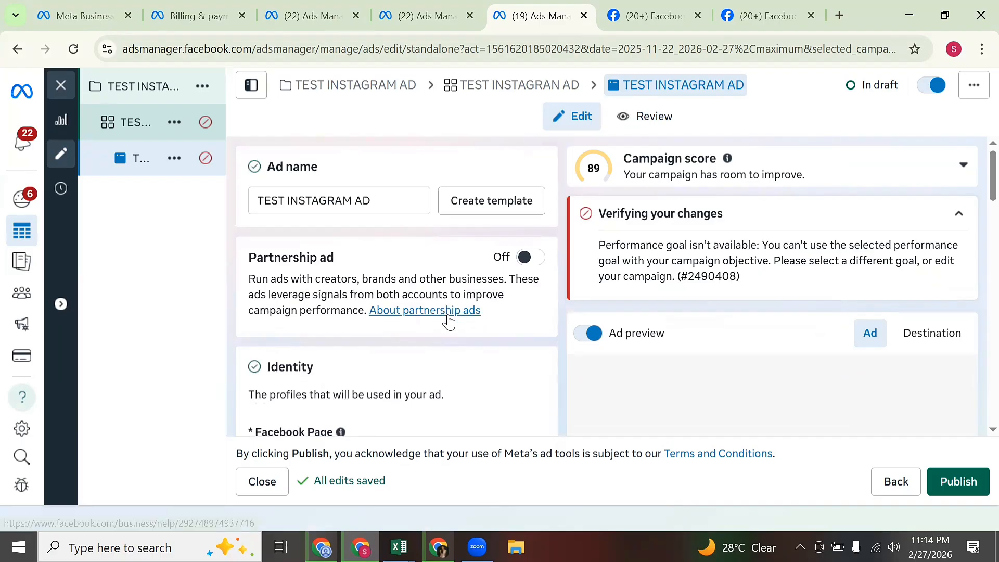
{"action": "scroll", "coordinate": [458, 338], "scroll_direction": "down", "scroll_amount": 2}
{"action": "scroll", "coordinate": [463, 364], "scroll_direction": "down", "scroll_amount": 5}
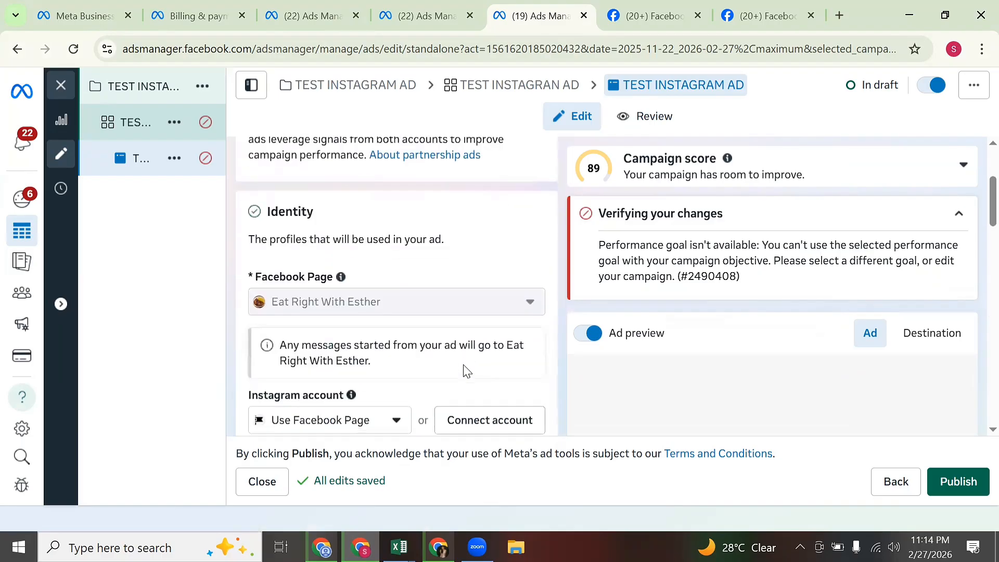
{"action": "scroll", "coordinate": [467, 373], "scroll_direction": "down", "scroll_amount": 3}
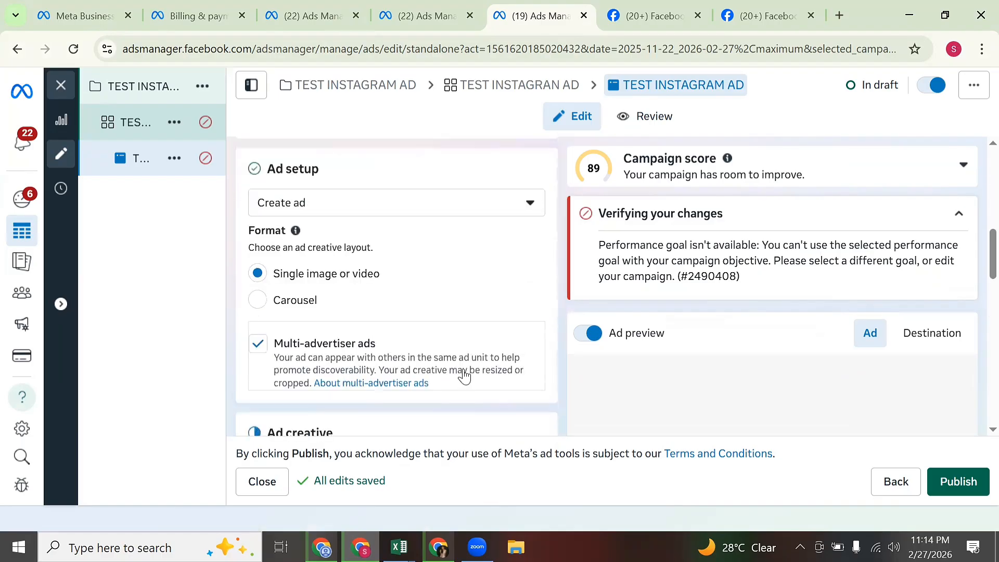
{"action": "scroll", "coordinate": [463, 374], "scroll_direction": "down", "scroll_amount": 3}
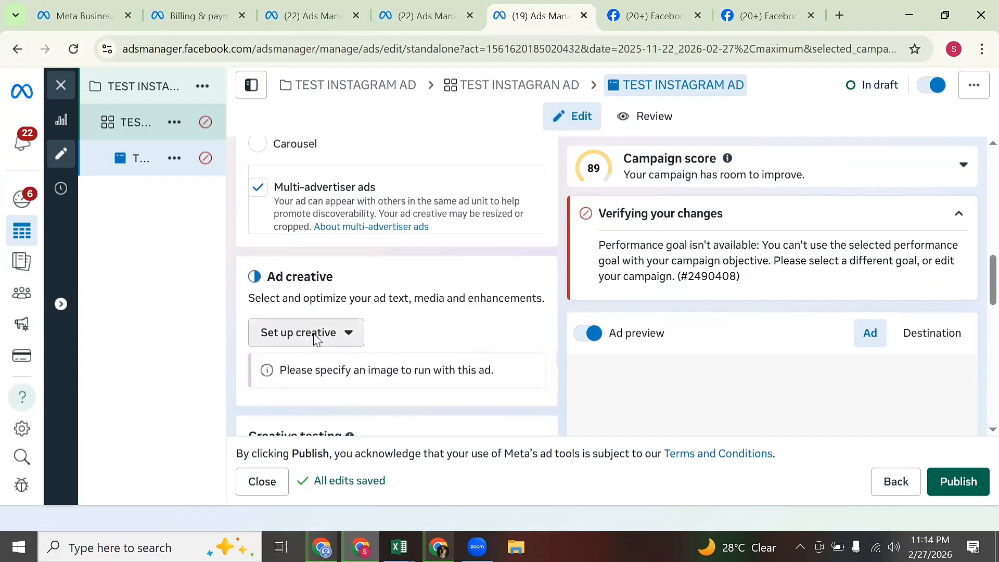
{"action": "left_click", "coordinate": [315, 336]}
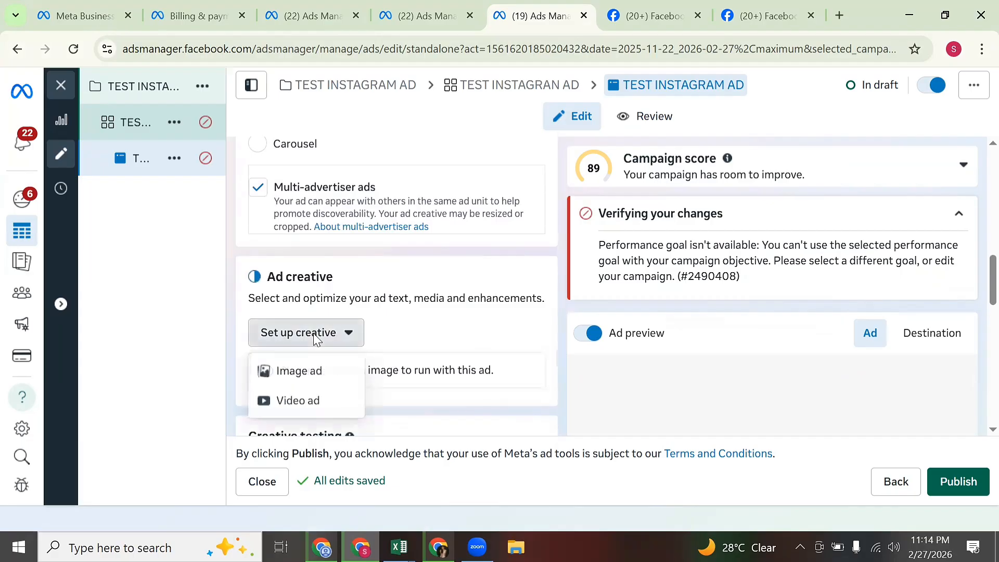
Make it an image ad using the last untitled 1080 × 1920 account image and accept its crops.
{"action": "left_click", "coordinate": [339, 371]}
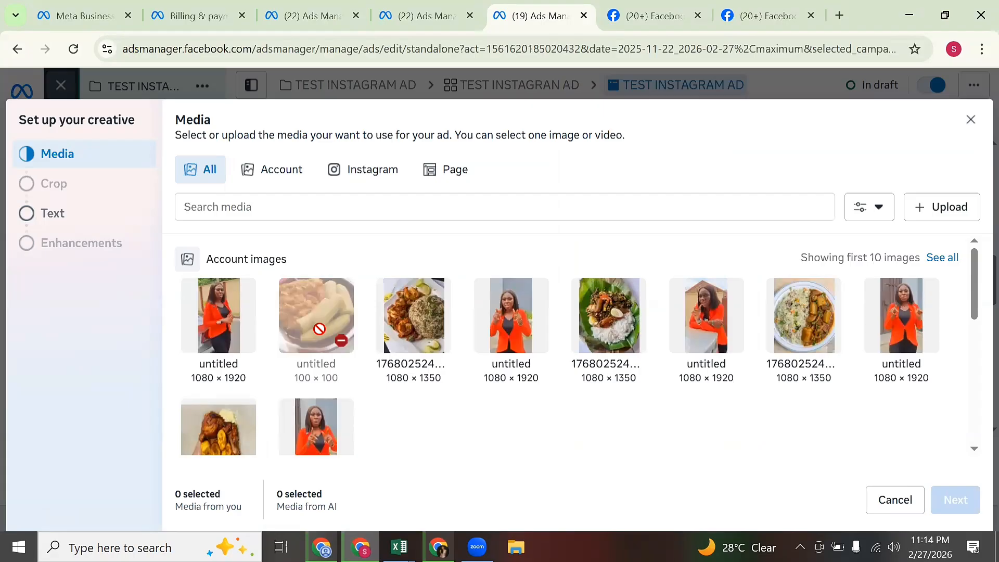
{"action": "mouse_move", "coordinate": [341, 340]}
{"action": "left_click", "coordinate": [941, 216]}
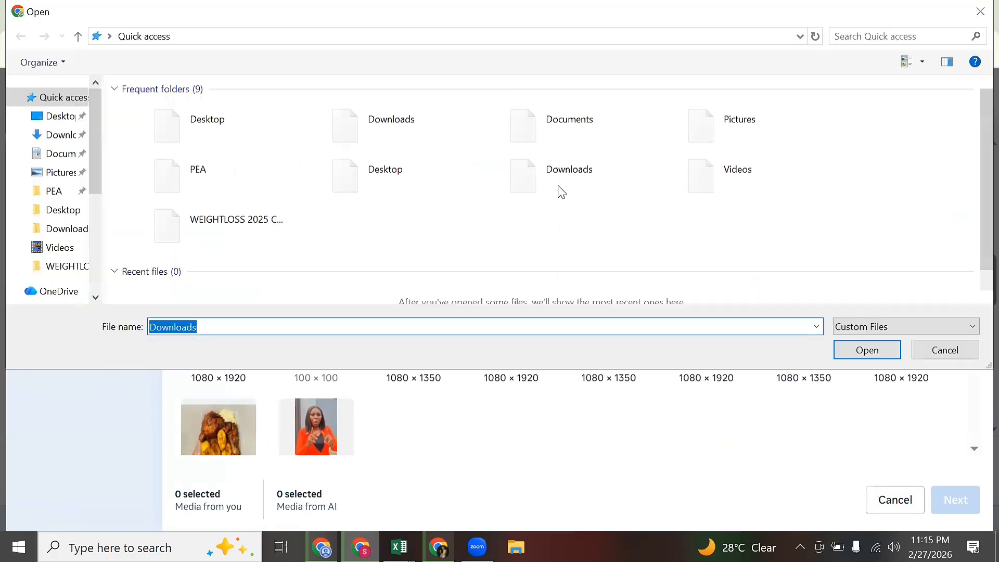
{"action": "left_click", "coordinate": [981, 11]}
{"action": "mouse_move", "coordinate": [906, 296]}
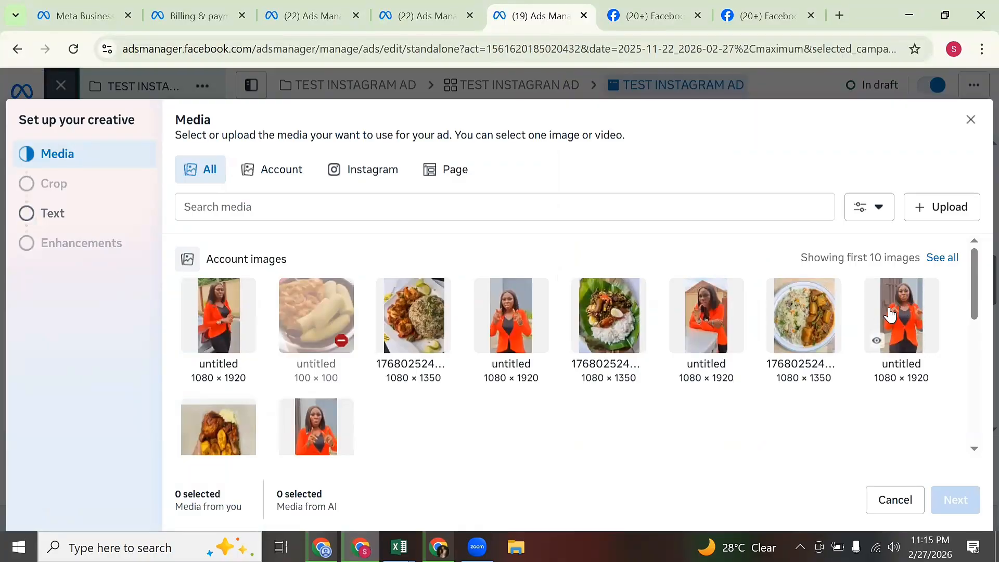
{"action": "left_click", "coordinate": [908, 335]}
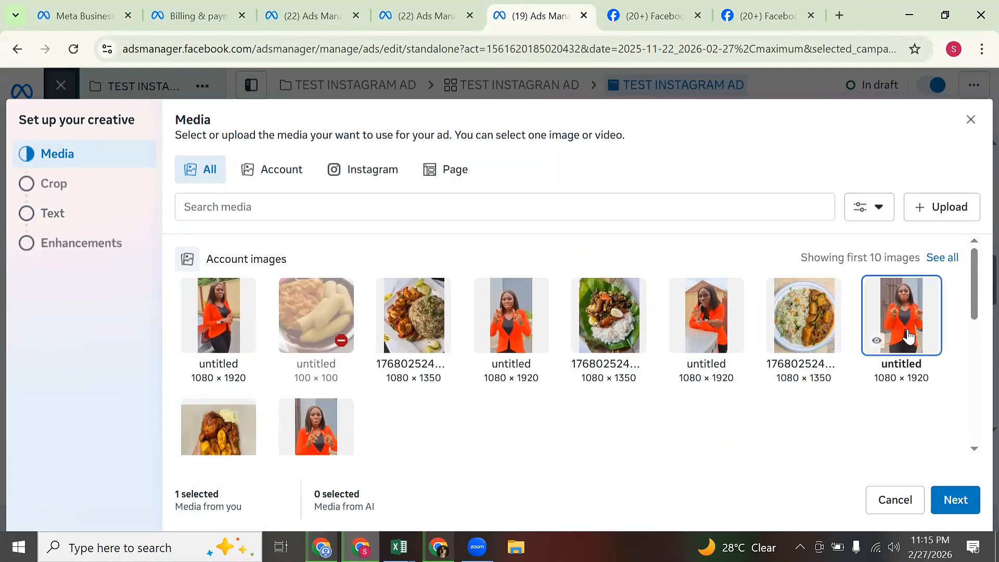
{"action": "left_click", "coordinate": [954, 497]}
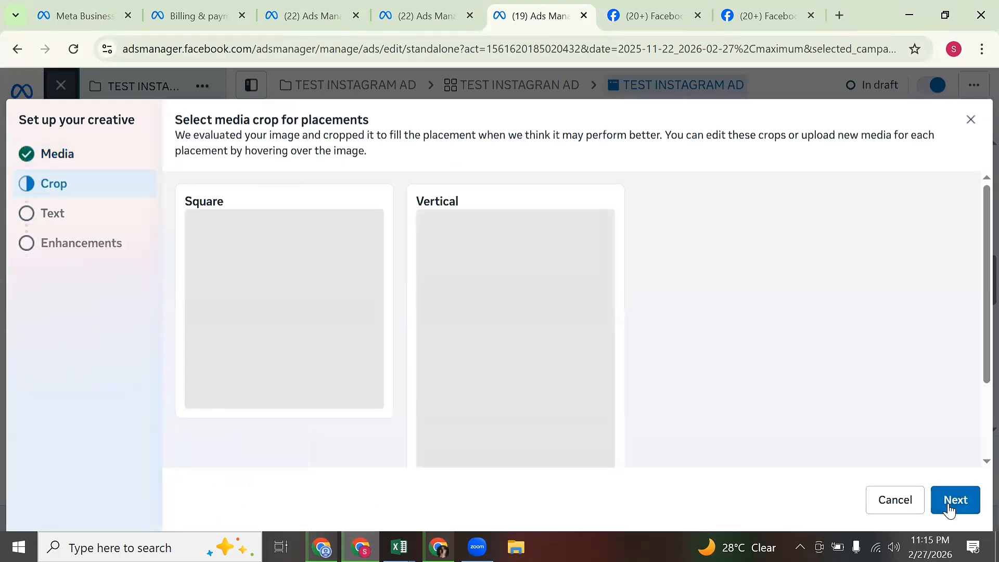
{"action": "left_click", "coordinate": [950, 507]}
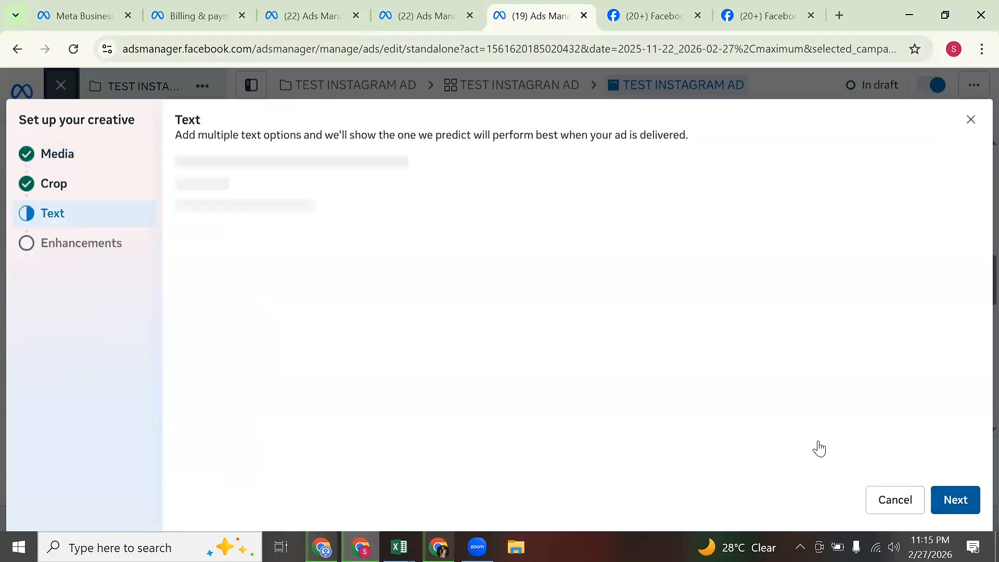
Paste the Abuja property copy as primary text, splitting 'Once these go' and 'Let's book your inspection' into their own paragraphs.
{"action": "left_click", "coordinate": [327, 194]}
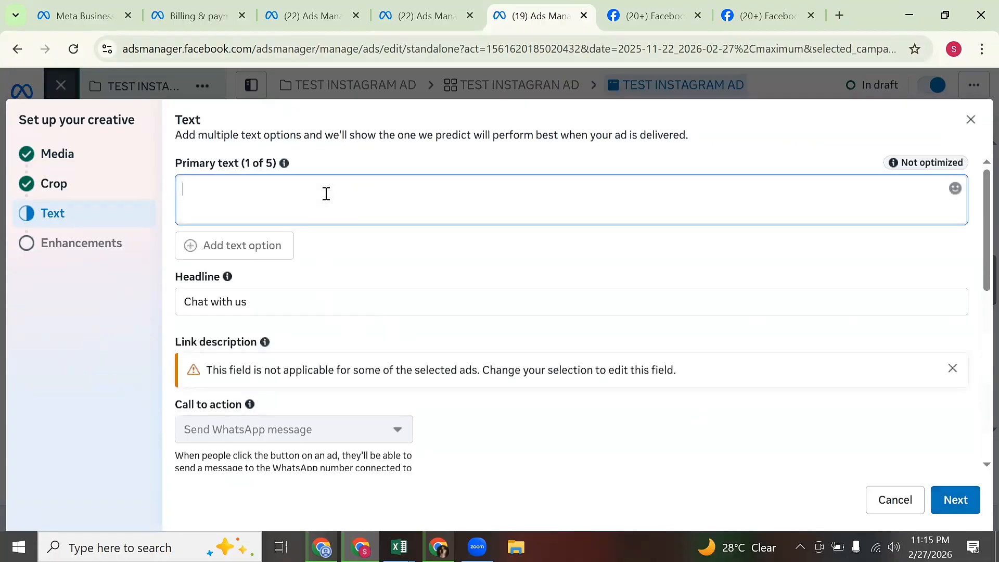
{"action": "key", "text": "ctrl+v"}
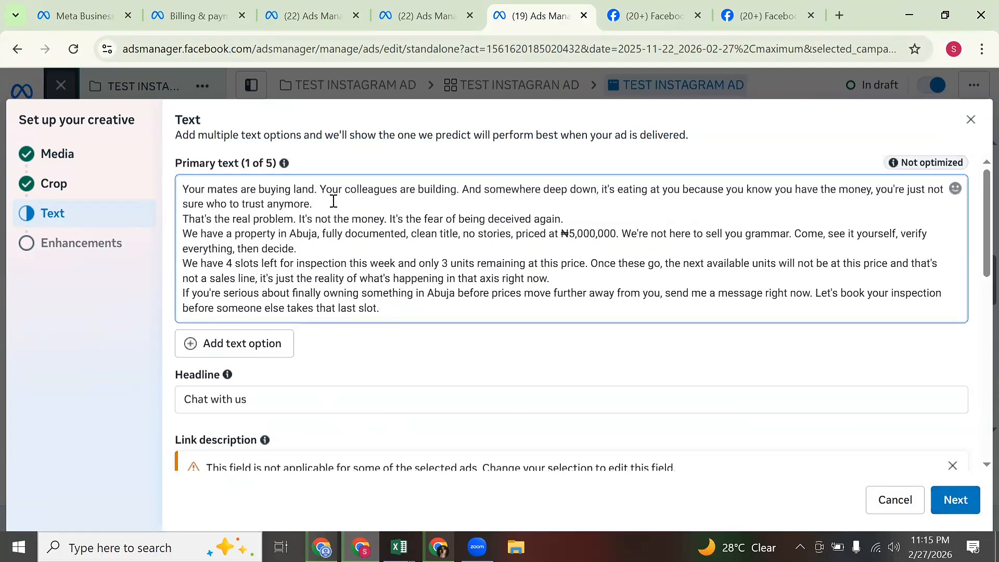
{"action": "key", "text": "Return"}
{"action": "left_click", "coordinate": [570, 235]}
{"action": "key", "text": "Return"}
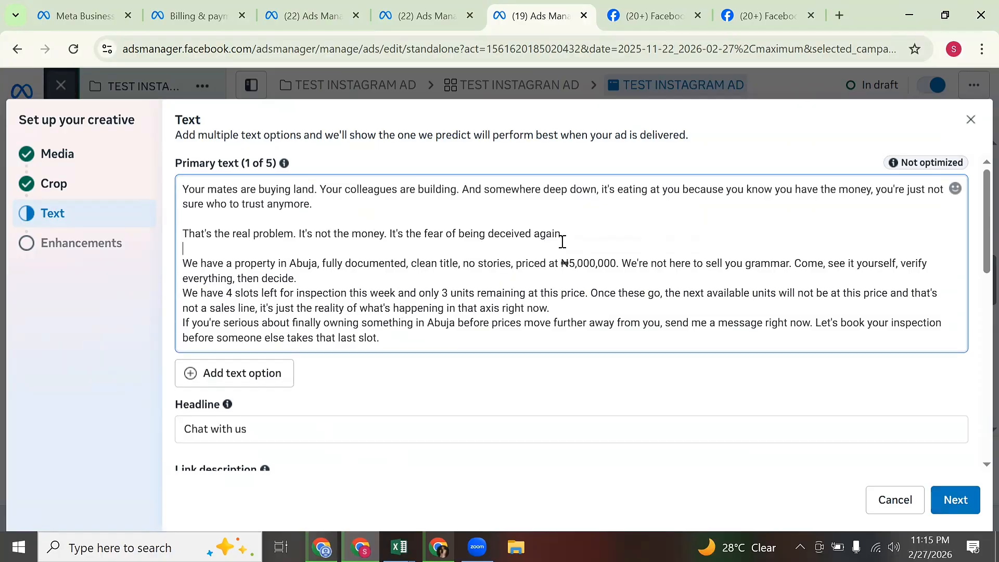
{"action": "left_click", "coordinate": [421, 271]}
{"action": "key", "text": "Return"}
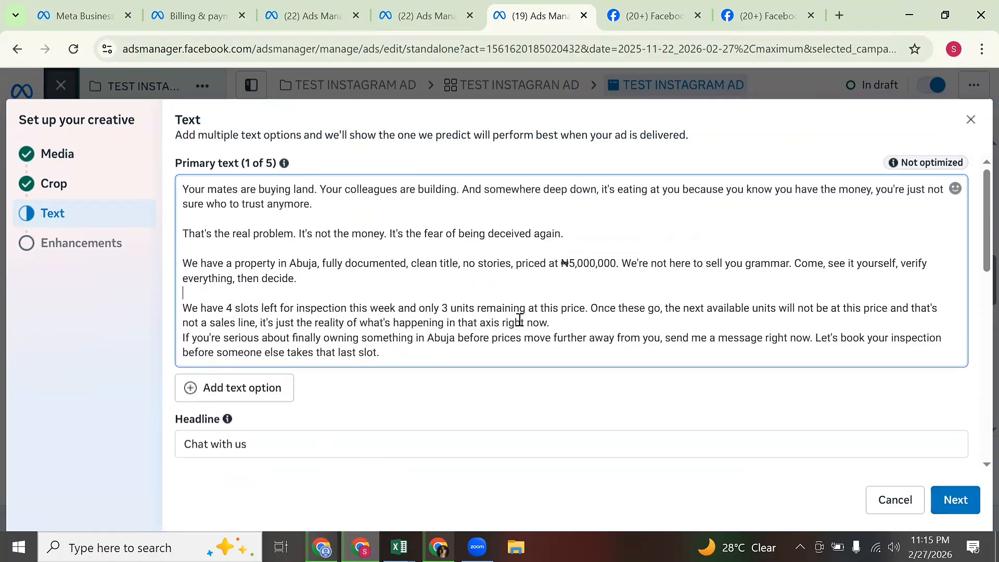
{"action": "key", "text": "Return"}
{"action": "left_click", "coordinate": [594, 309]}
{"action": "key", "text": "Return"}
{"action": "key", "text": "Return"}
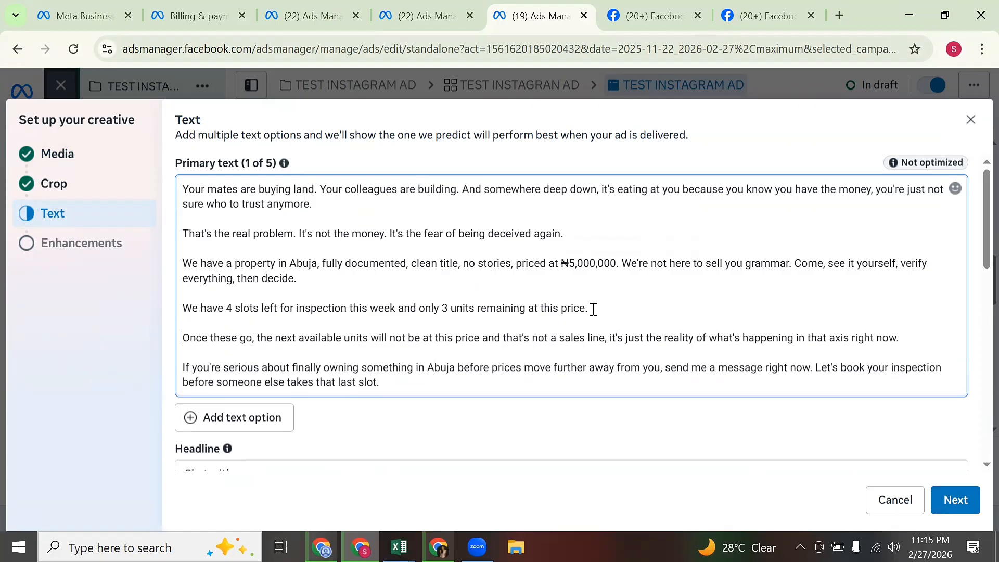
{"action": "left_click", "coordinate": [816, 367]}
{"action": "key", "text": "Return"}
{"action": "key", "text": "Return"}
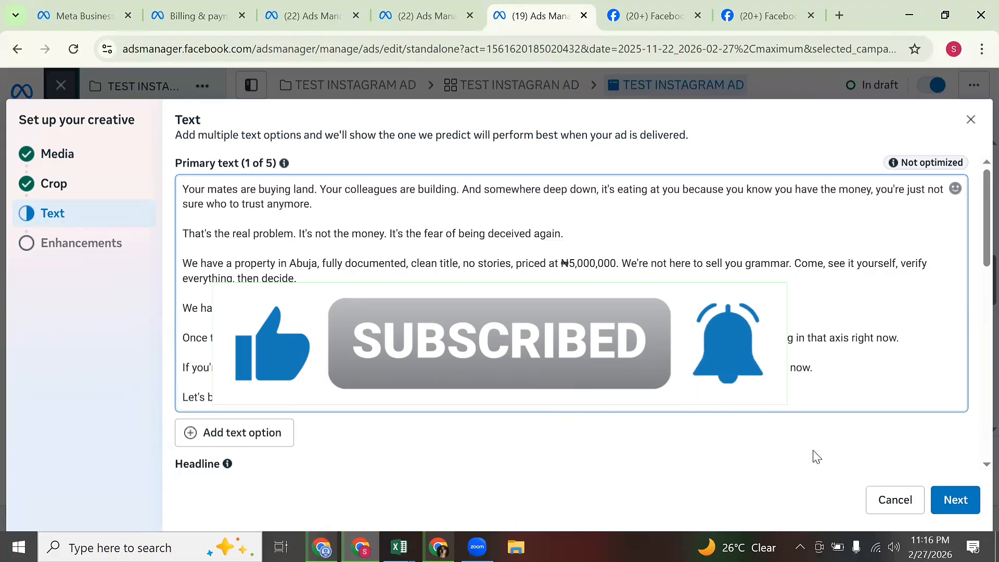
Select the placeholder 'Chat with us' text in the Headline field.
{"action": "scroll", "coordinate": [826, 463], "scroll_direction": "down", "scroll_amount": 3}
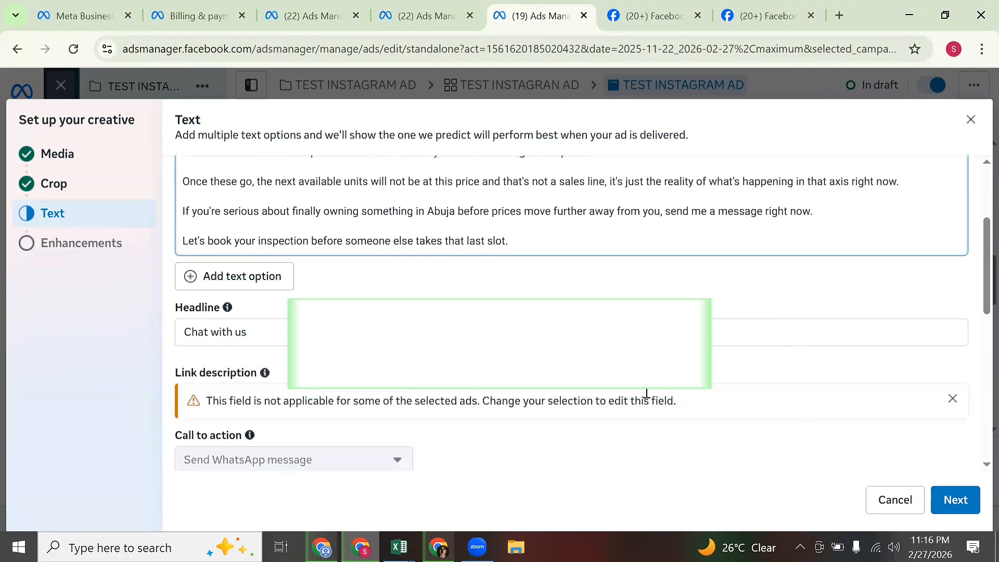
{"action": "left_click", "coordinate": [500, 331]}
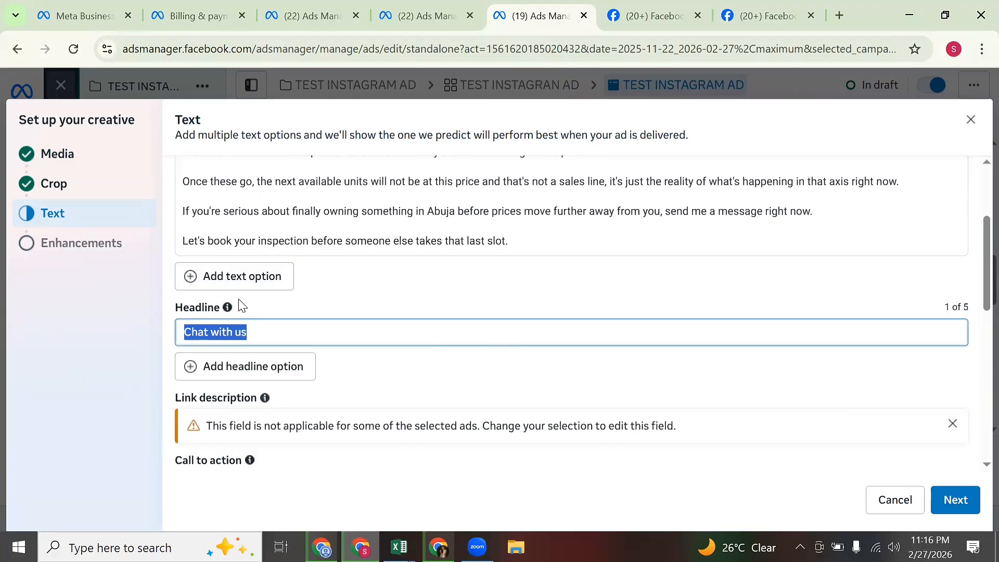
{"action": "mouse_move", "coordinate": [227, 308]}
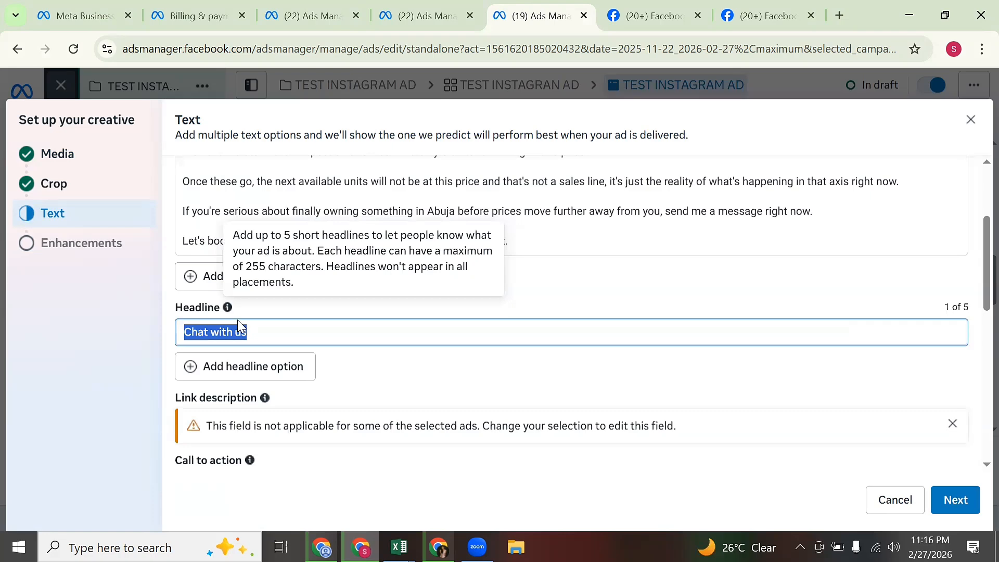
Ask Claude to 'craft 10 different compelling headlines for ad copy 2'.
{"action": "key", "text": "alt+Tab"}
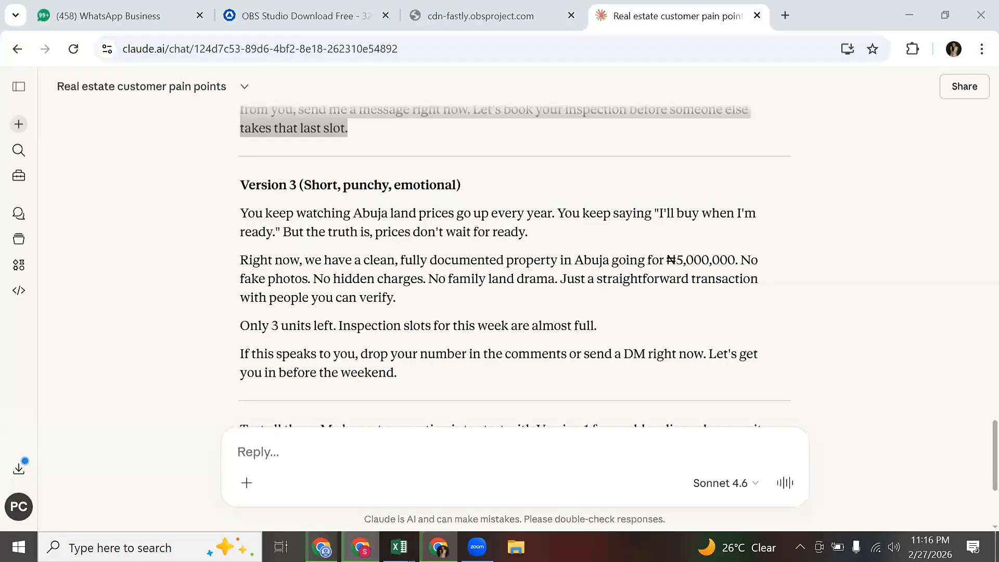
{"action": "left_click", "coordinate": [379, 454]}
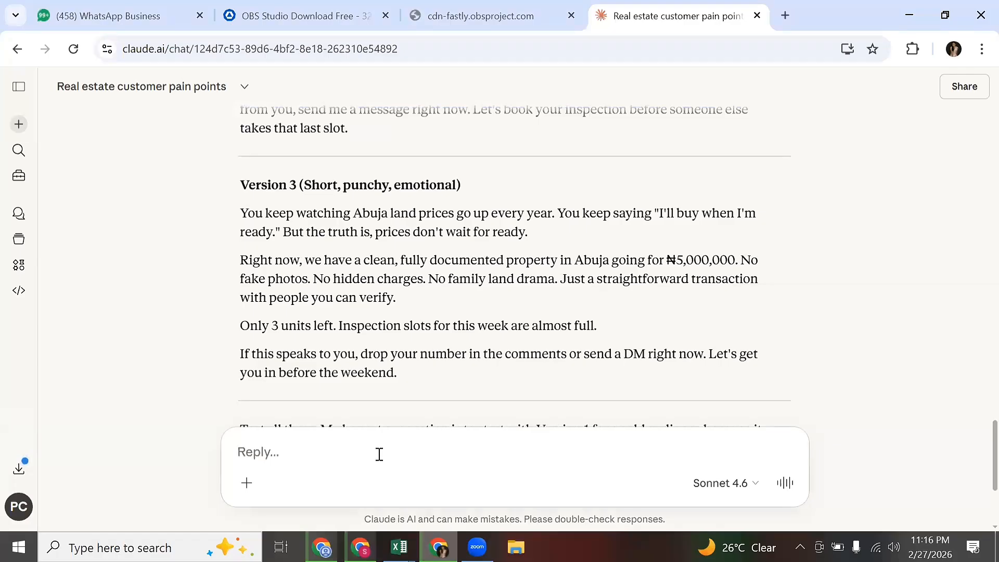
{"action": "type", "text": "cra"}
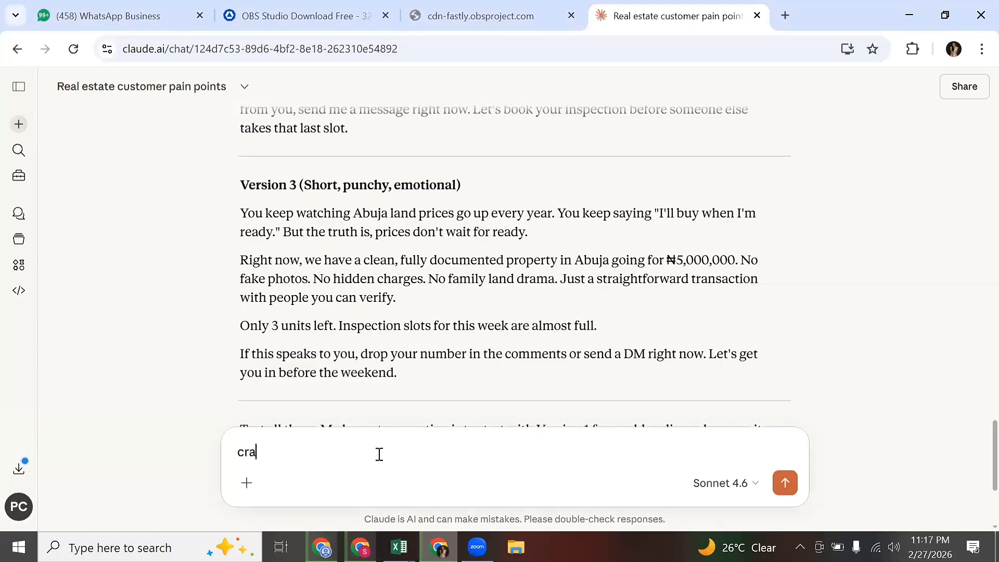
{"action": "type", "text": "ft 10 differen"}
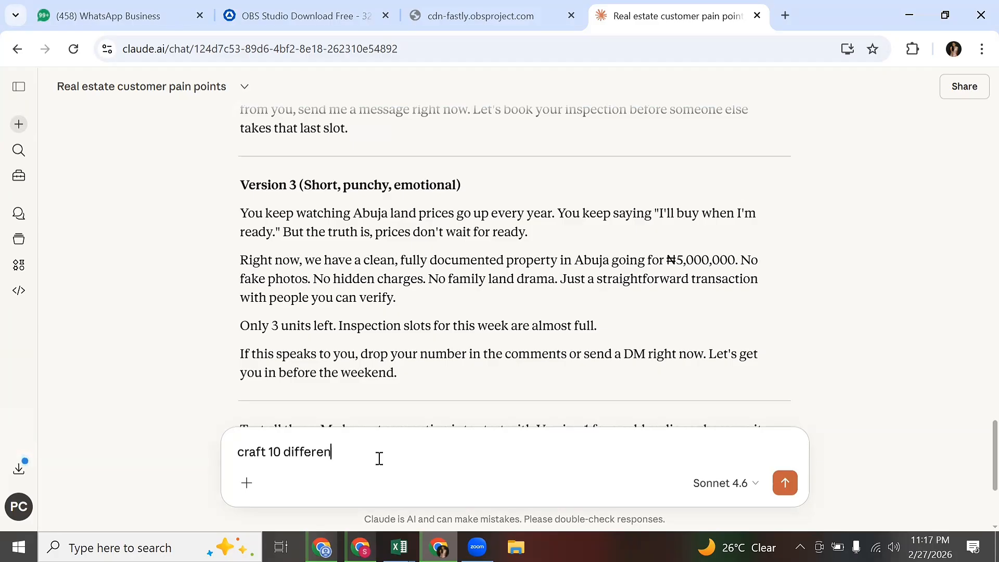
{"action": "type", "text": "t compelling headlines for ad copy"}
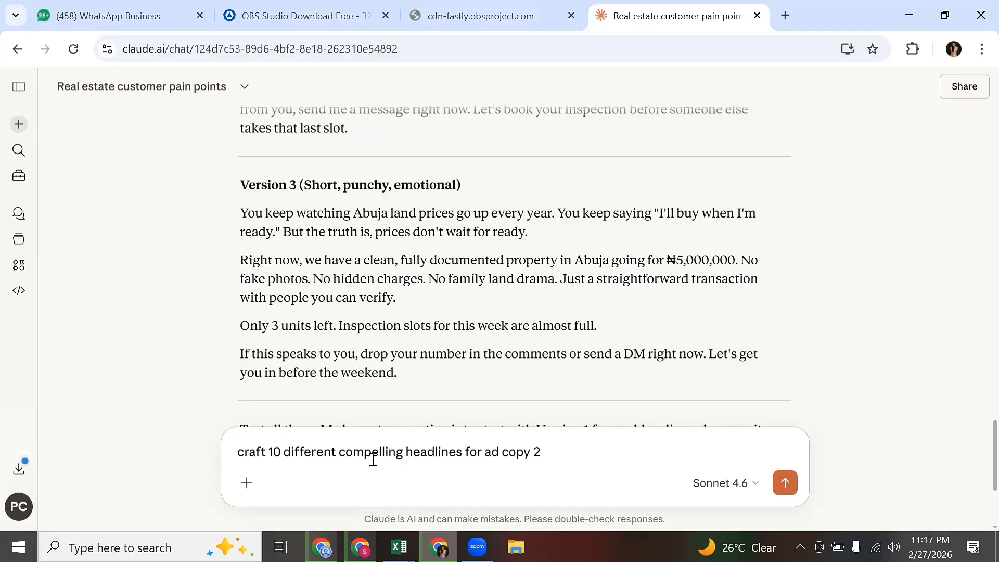
{"action": "type", "text": "2"}
{"action": "key", "text": "Return"}
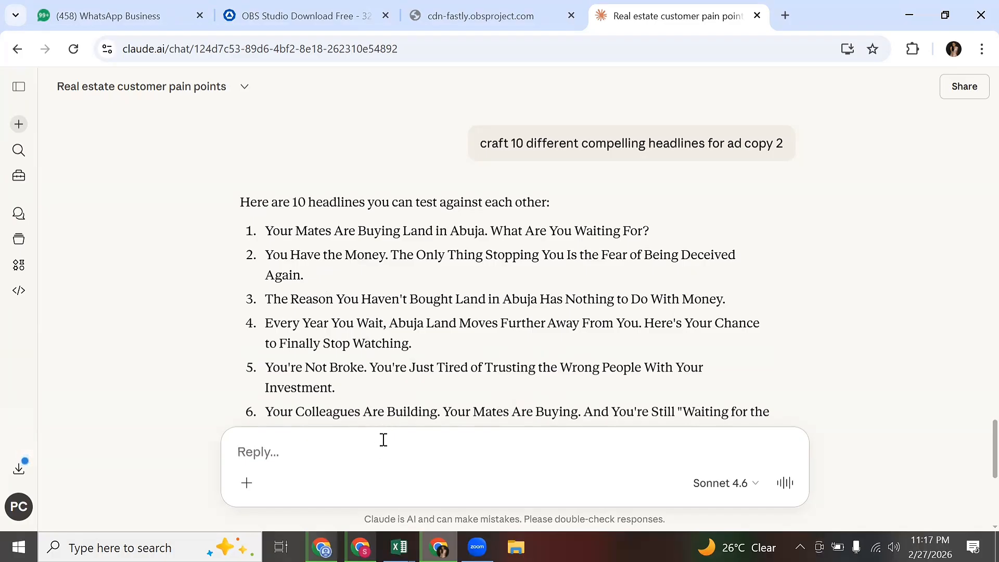
Ask Claude to keep the headlines to 40 characters or less and make them compelling.
{"action": "type", "text": "let the"}
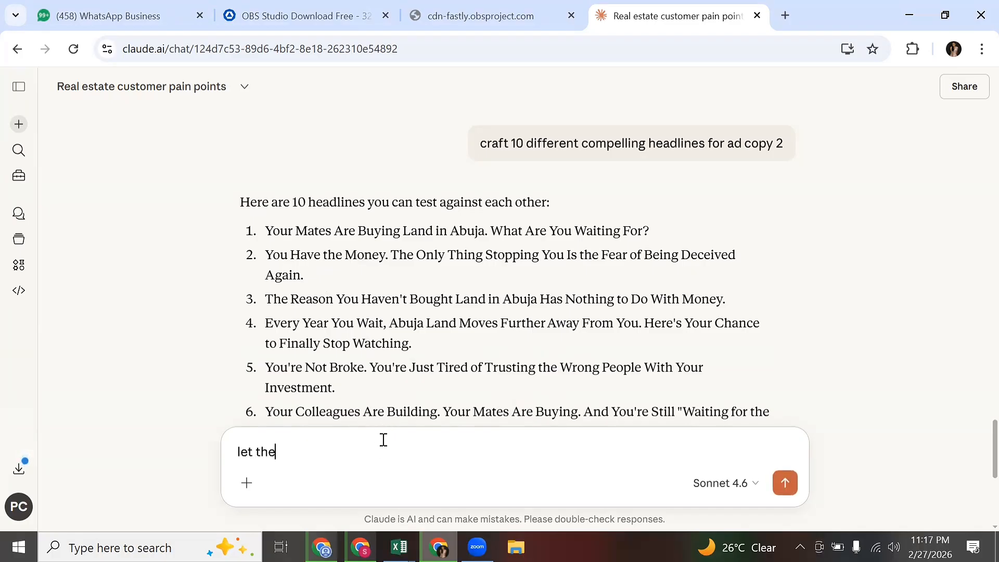
{"action": "type", "text": " headline  be 40"}
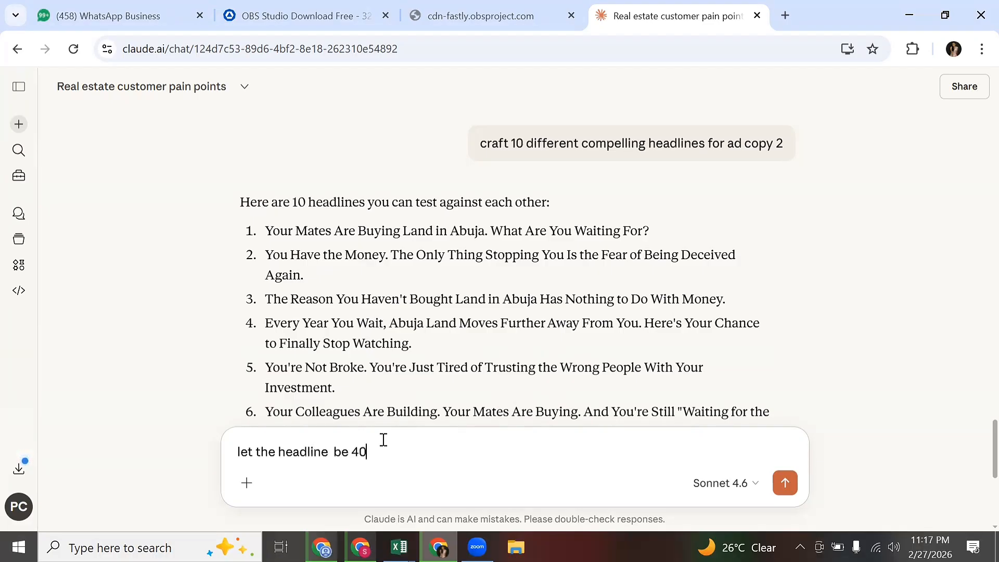
{"action": "type", "text": " characters or less"}
{"action": "key", "text": "Return"}
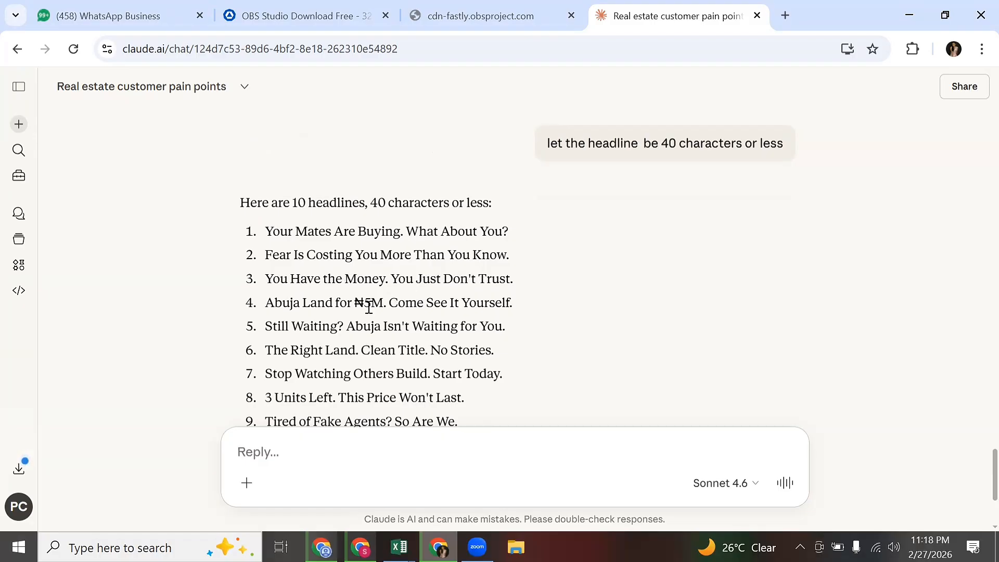
{"action": "scroll", "coordinate": [364, 310], "scroll_direction": "up", "scroll_amount": 3}
{"action": "scroll", "coordinate": [357, 312], "scroll_direction": "down", "scroll_amount": 3}
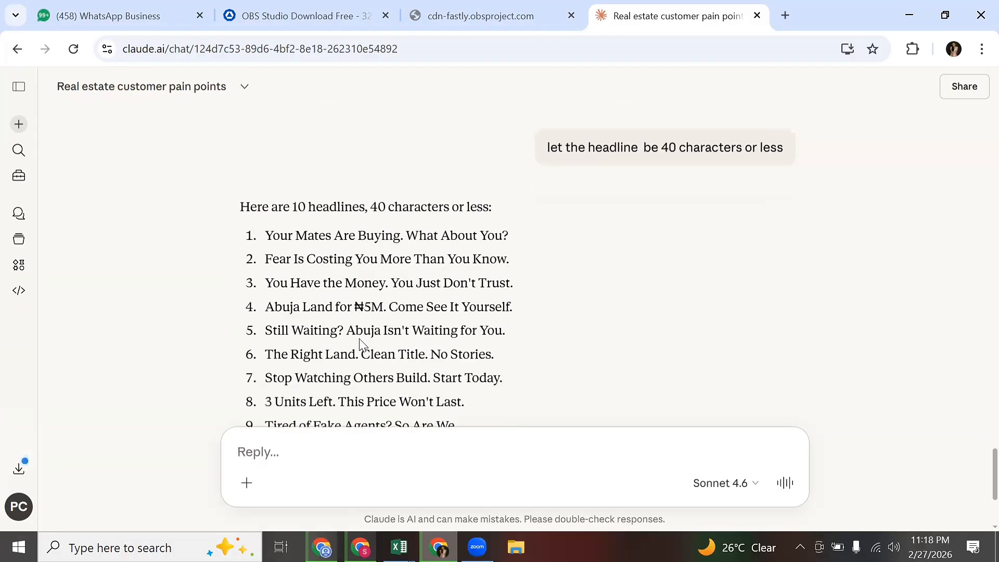
{"action": "scroll", "coordinate": [361, 346], "scroll_direction": "down", "scroll_amount": 3}
{"action": "scroll", "coordinate": [379, 323], "scroll_direction": "up", "scroll_amount": 4}
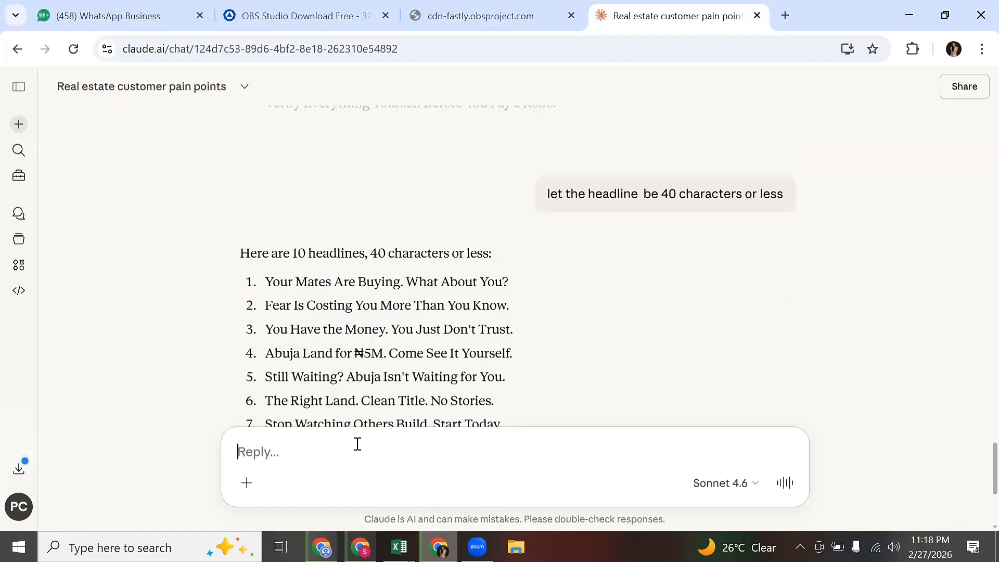
{"action": "type", "text": "make "}
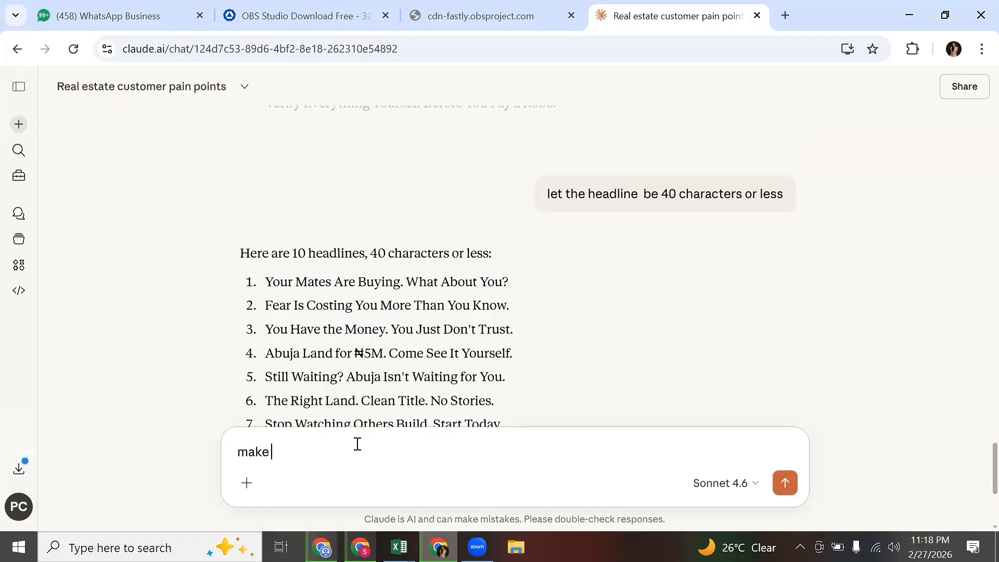
{"action": "type", "text": "it compelling"}
{"action": "key", "text": "Return"}
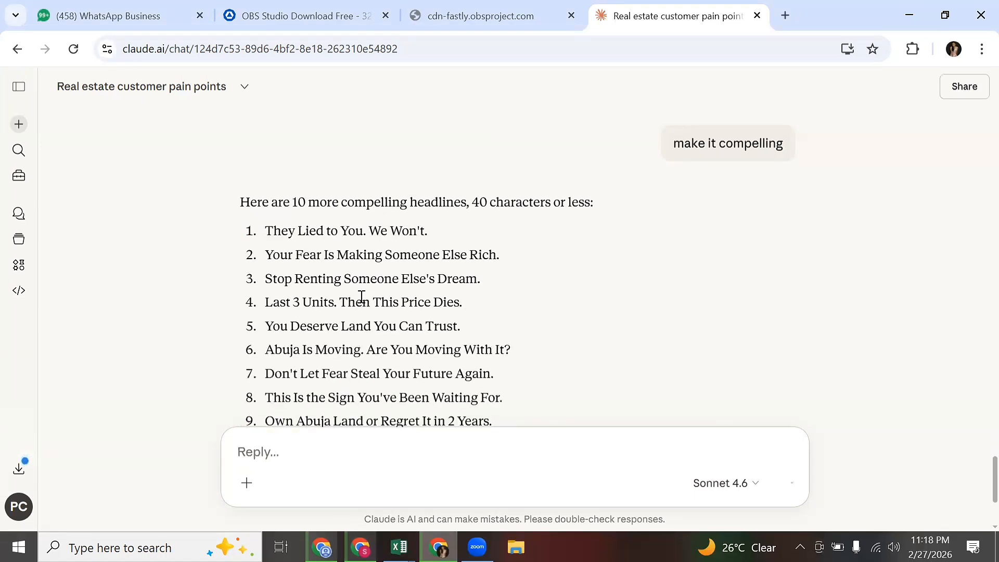
Copy the ninth headline, 'Own Abuja Land or Regret It in 2 Years.', from Claude's list.
{"action": "triple_click", "coordinate": [384, 280]}
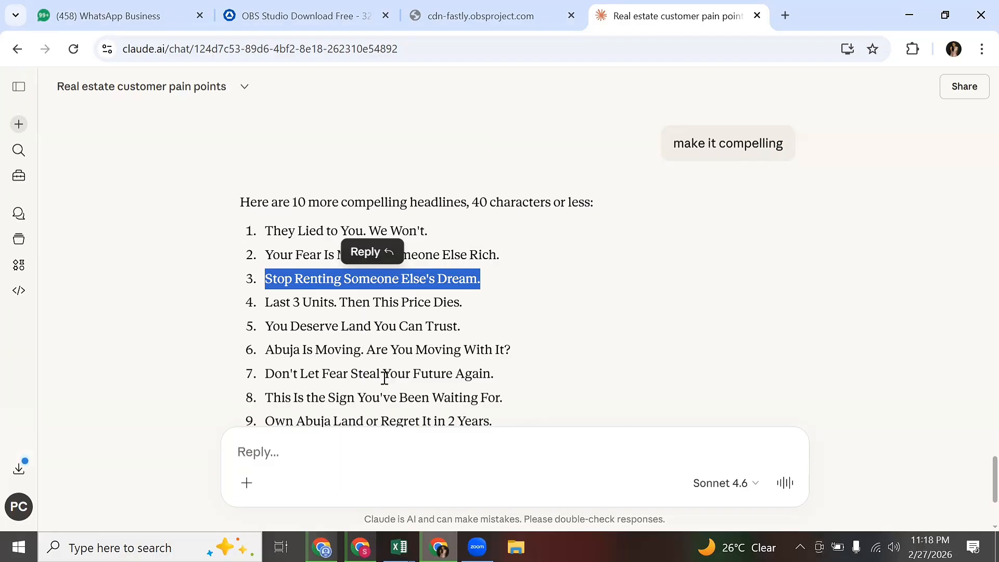
{"action": "scroll", "coordinate": [398, 378], "scroll_direction": "down", "scroll_amount": 2}
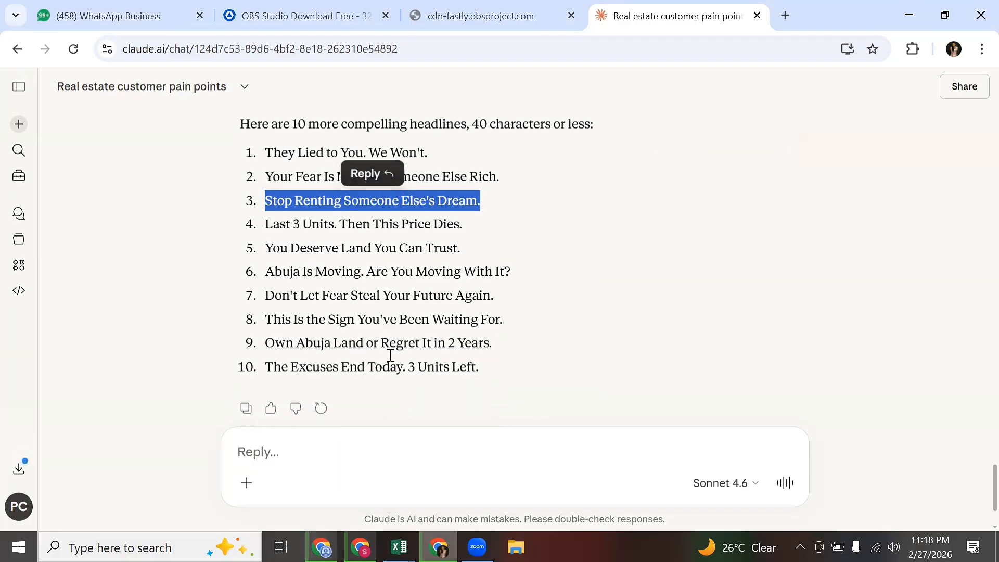
{"action": "left_click", "coordinate": [361, 343]}
{"action": "triple_click", "coordinate": [361, 343]}
{"action": "right_click", "coordinate": [360, 341]}
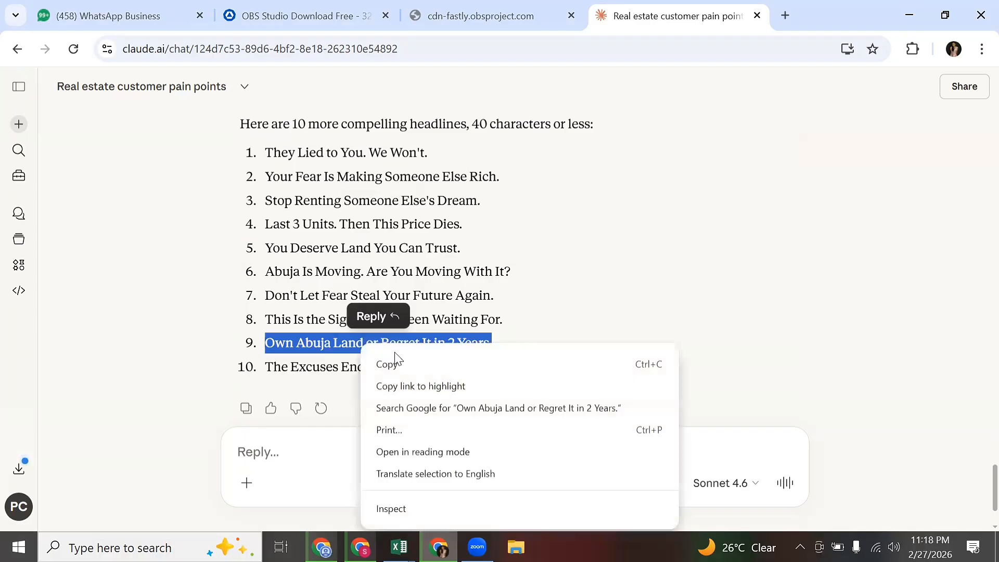
{"action": "left_click", "coordinate": [396, 369]}
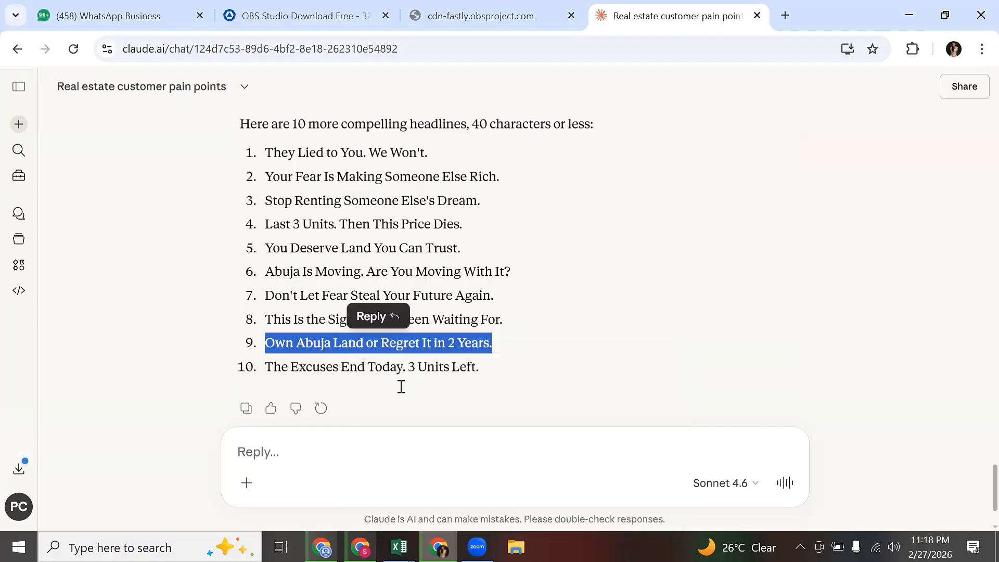
Replace 'Chat with us' with 'Own Abuja Land or Regret It in 2 Years.' and add a second headline option.
{"action": "left_click", "coordinate": [362, 546]}
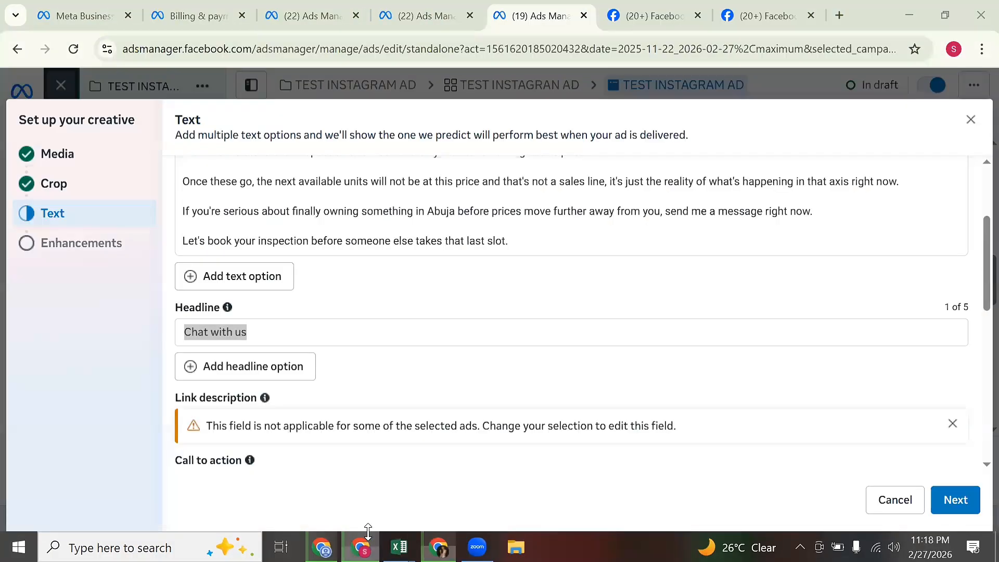
{"action": "right_click", "coordinate": [311, 332]}
{"action": "left_click", "coordinate": [349, 253]}
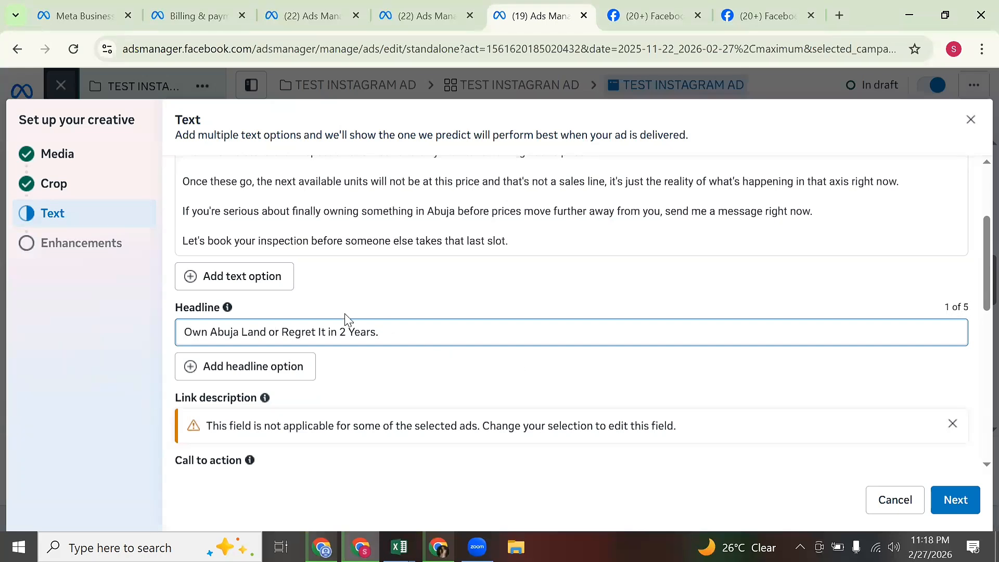
{"action": "left_click", "coordinate": [265, 374]}
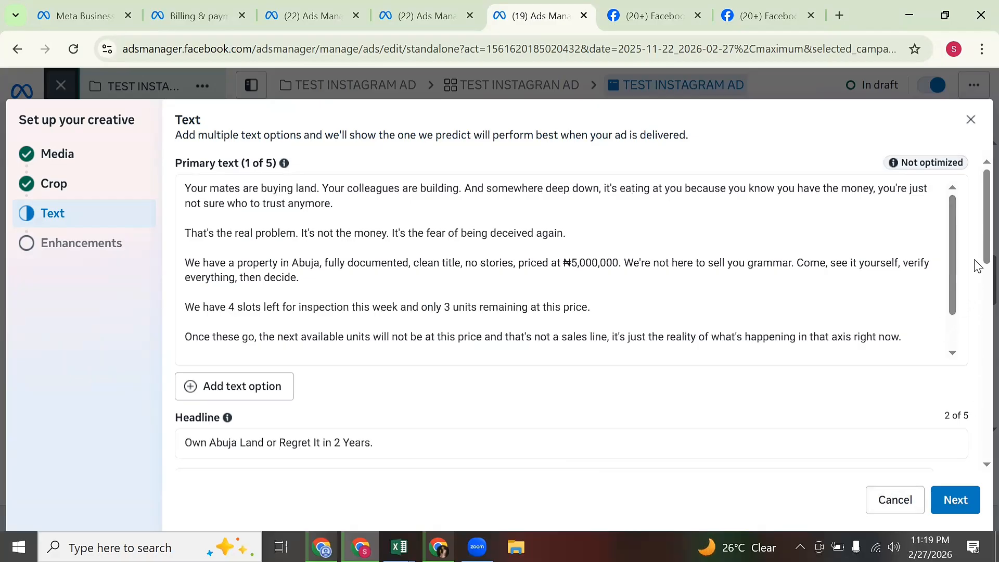
{"action": "scroll", "coordinate": [975, 377], "scroll_direction": "down", "scroll_amount": 10}
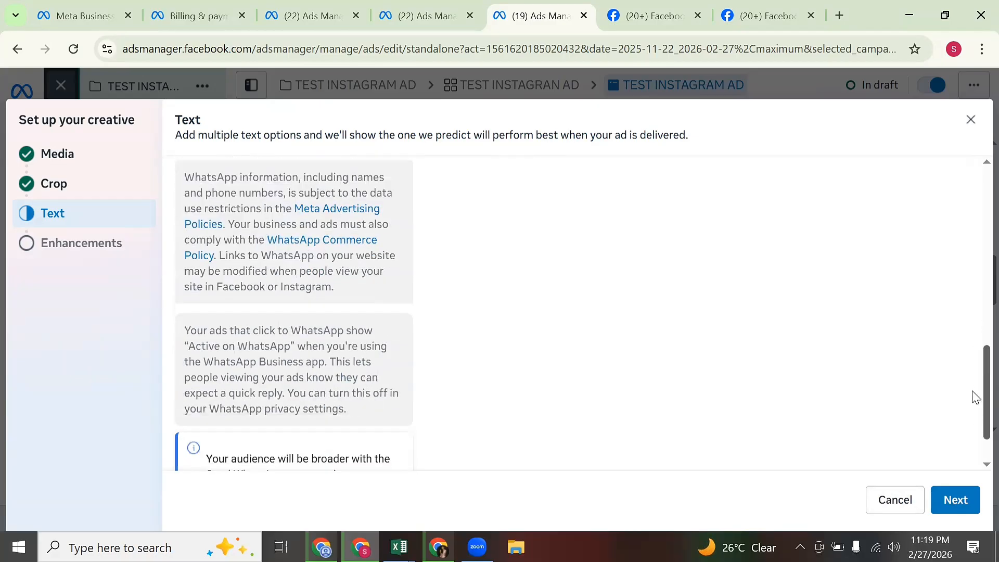
{"action": "left_click_drag", "start_coordinate": [974, 397], "coordinate": [939, 319]}
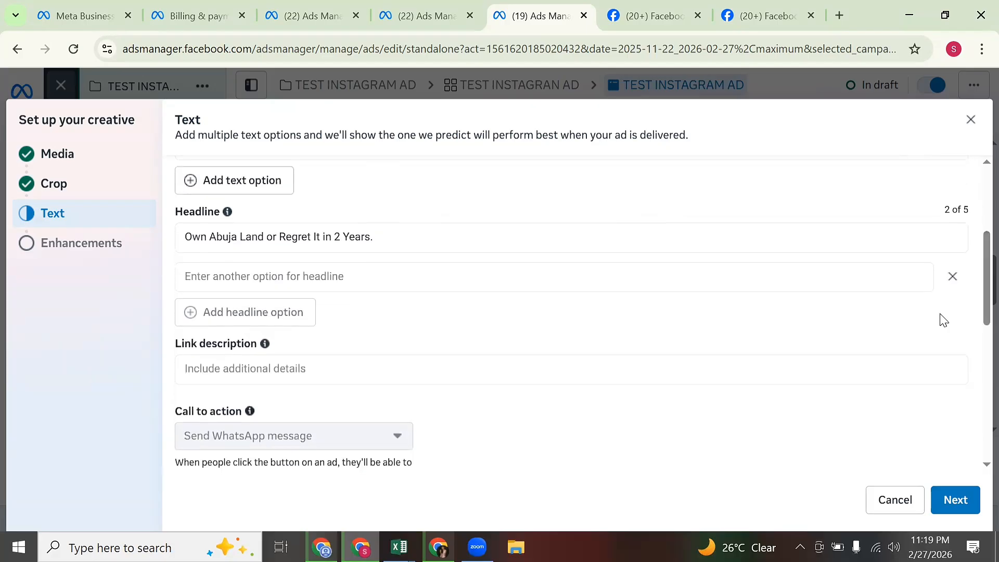
Paste 'Stop Renting Someone Else's Dream.' from Claude as the second headline option.
{"action": "left_click", "coordinate": [566, 270]}
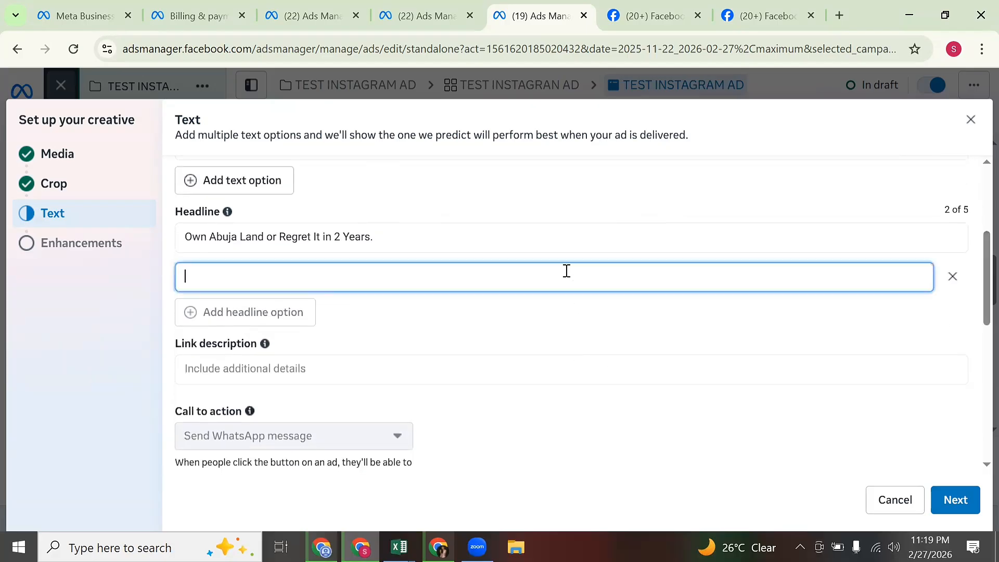
{"action": "left_click", "coordinate": [438, 546]}
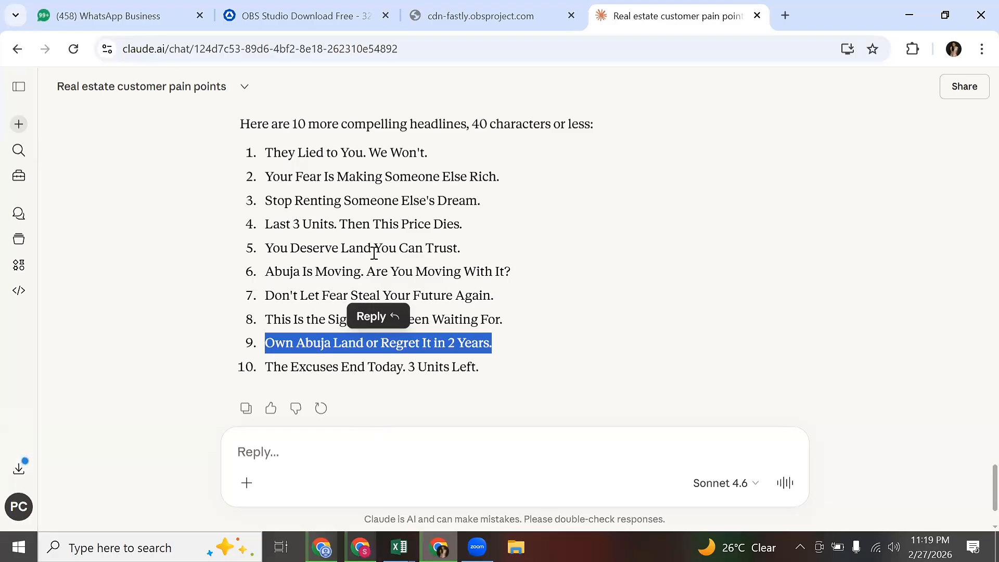
{"action": "double_click", "coordinate": [412, 201]}
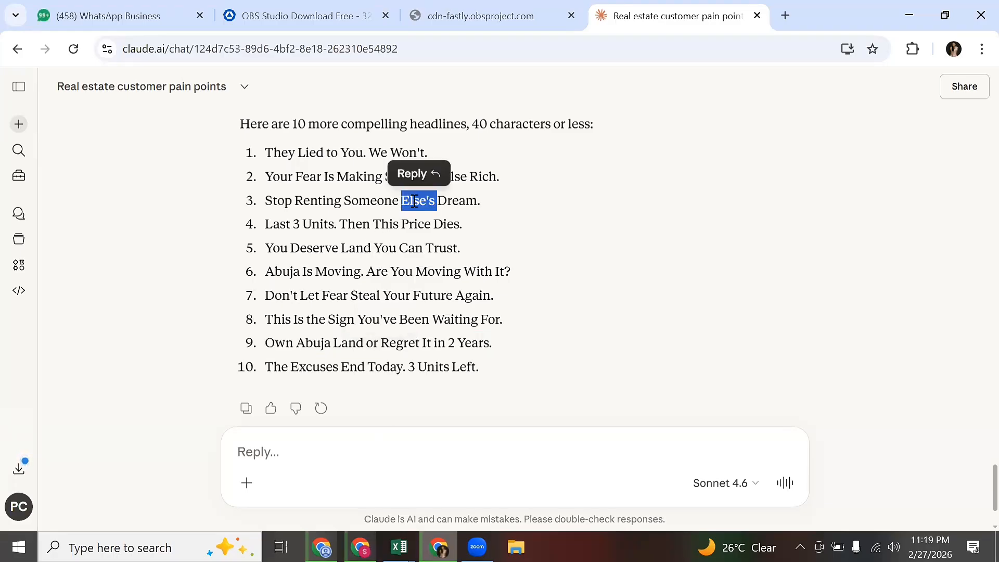
{"action": "triple_click", "coordinate": [415, 202]}
{"action": "right_click", "coordinate": [415, 202]}
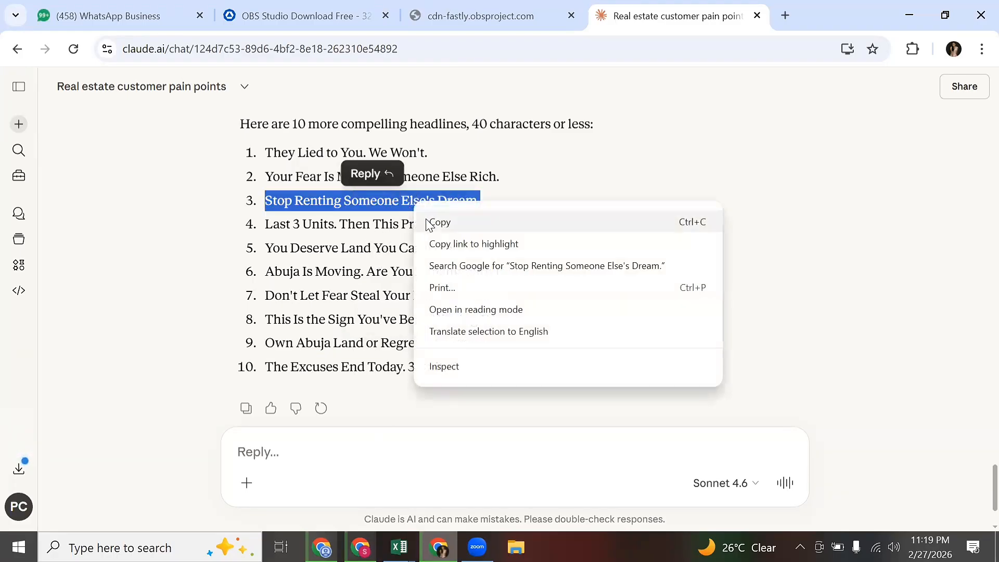
{"action": "left_click", "coordinate": [429, 221]}
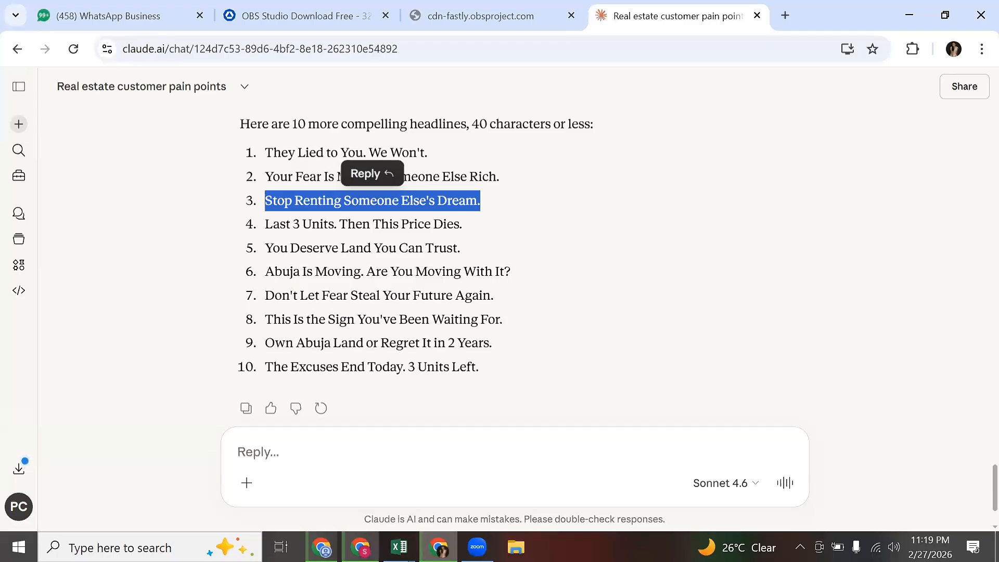
{"action": "left_click", "coordinate": [361, 546]}
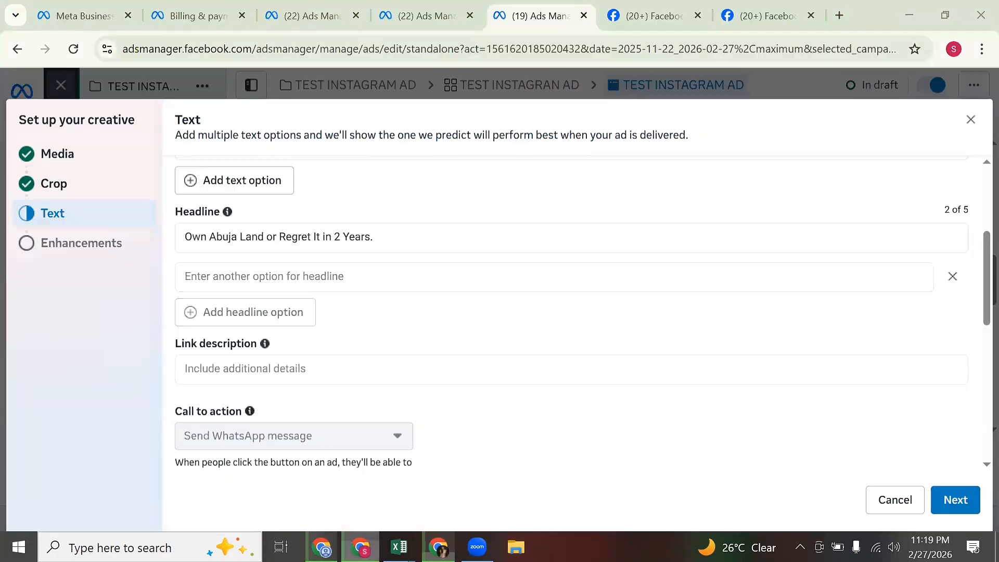
{"action": "right_click", "coordinate": [331, 270]}
{"action": "left_click", "coordinate": [357, 352]}
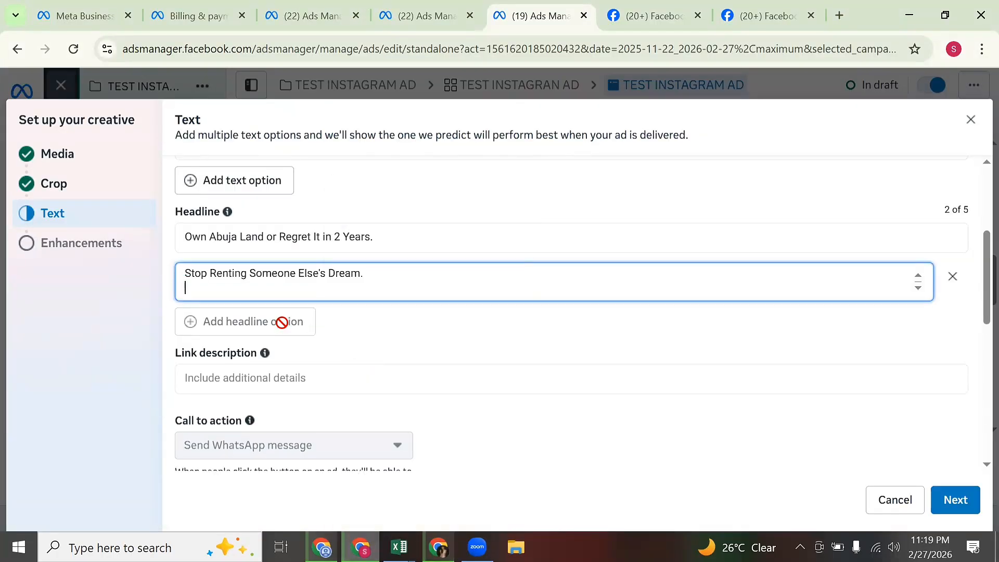
{"action": "left_click", "coordinate": [269, 329]}
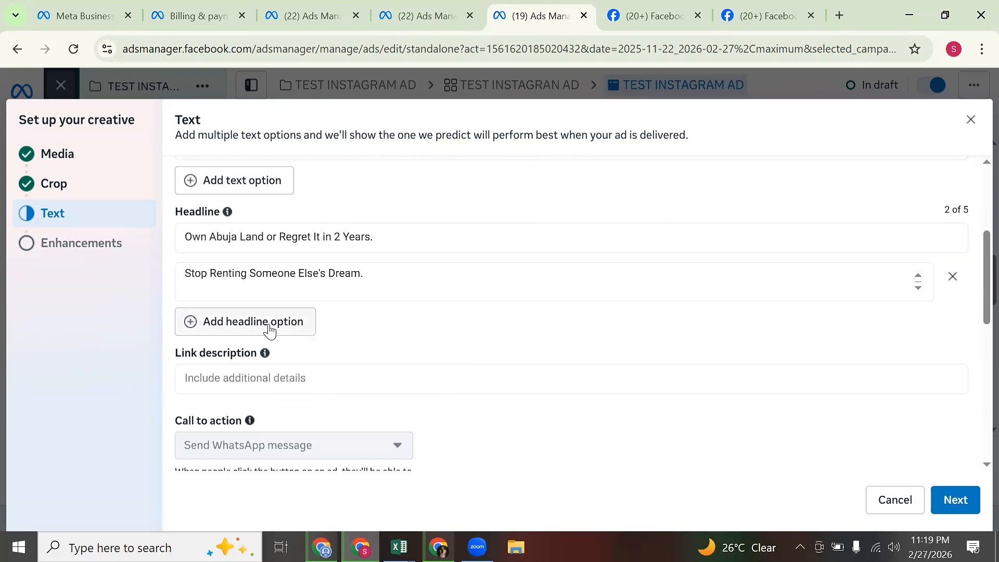
Add a third headline option holding 'Your Fear Is Making Someone Else Rich.' from Claude.
{"action": "left_click", "coordinate": [269, 330]}
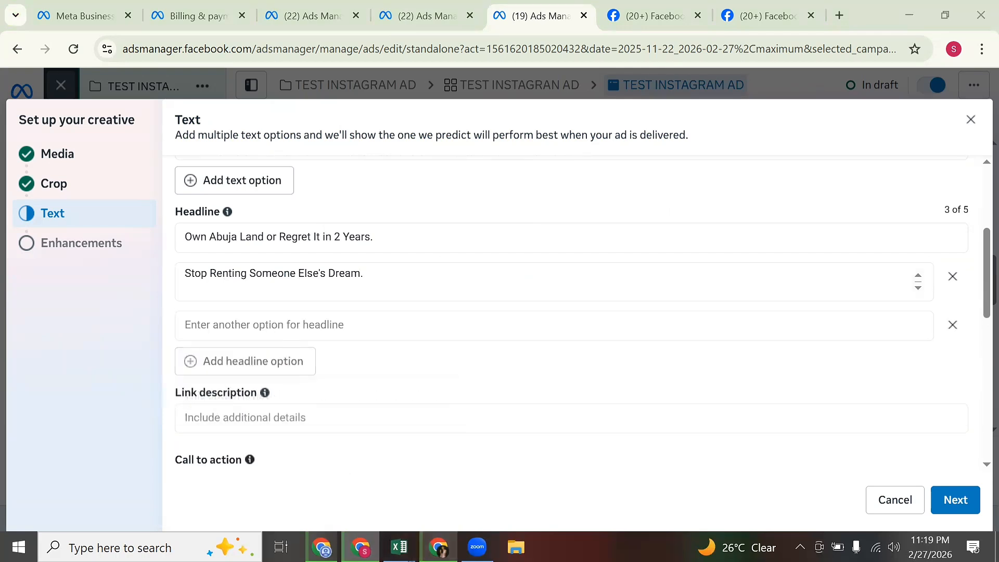
{"action": "left_click", "coordinate": [439, 547]}
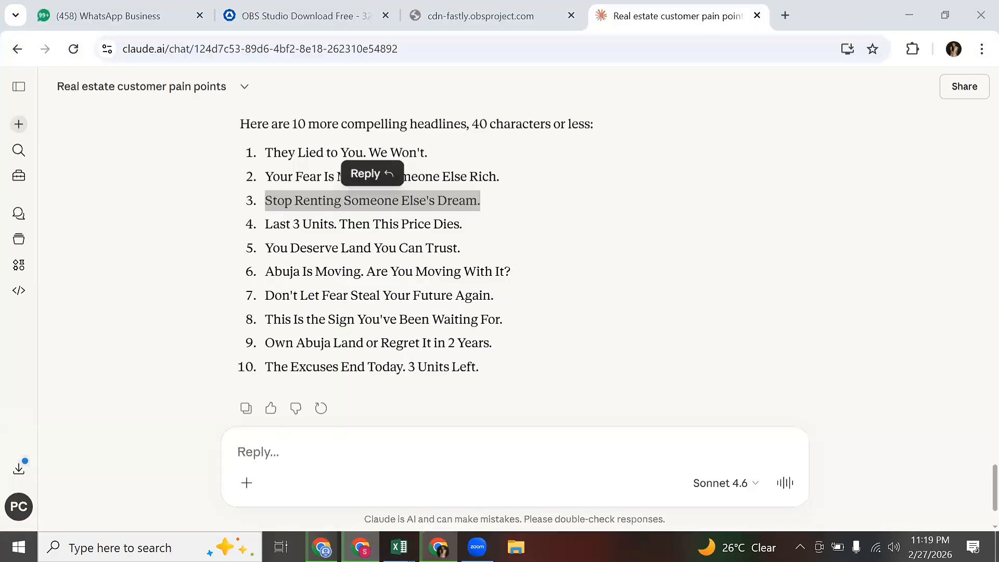
{"action": "left_click", "coordinate": [335, 177]}
{"action": "triple_click", "coordinate": [335, 177]}
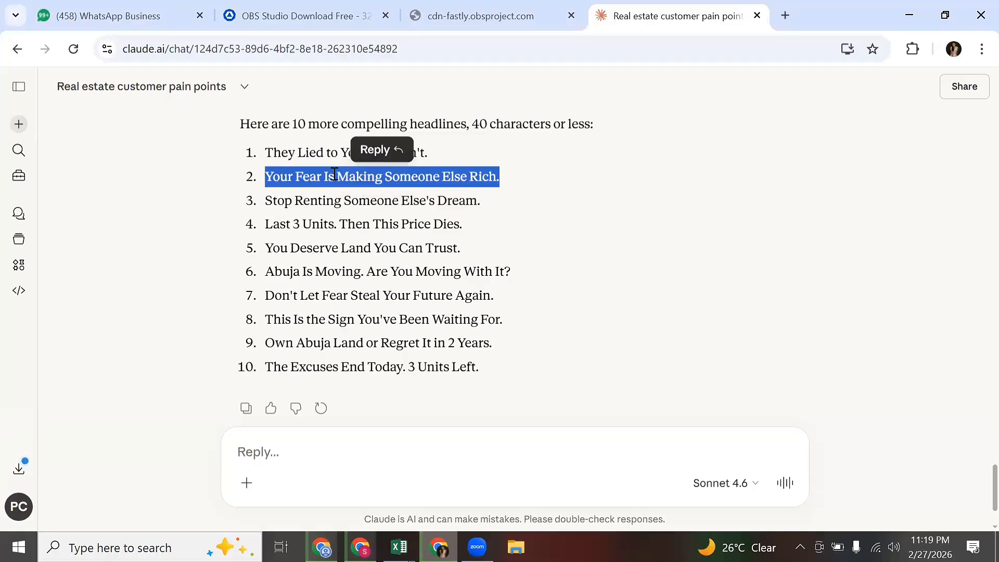
{"action": "right_click", "coordinate": [330, 176]}
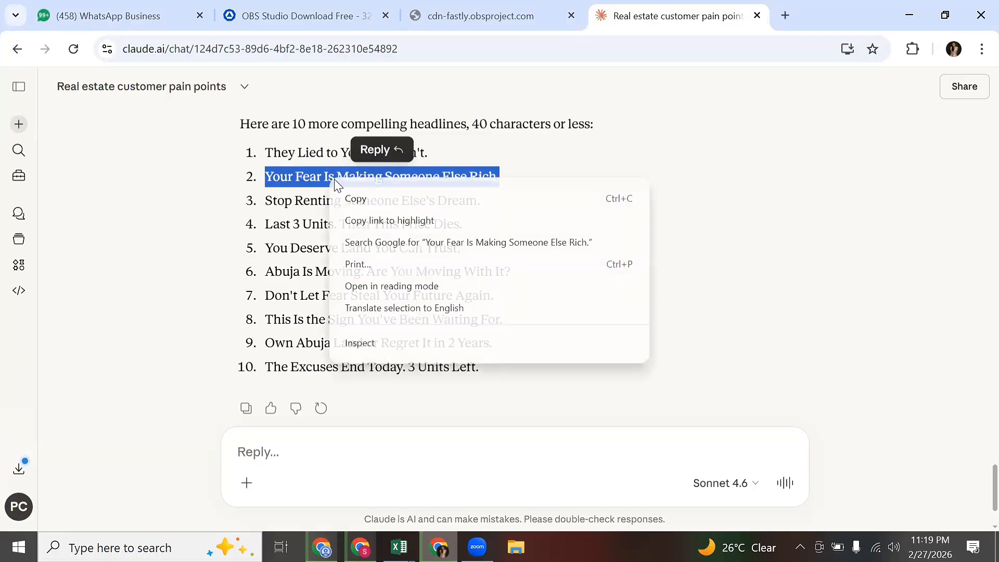
{"action": "left_click", "coordinate": [370, 203]}
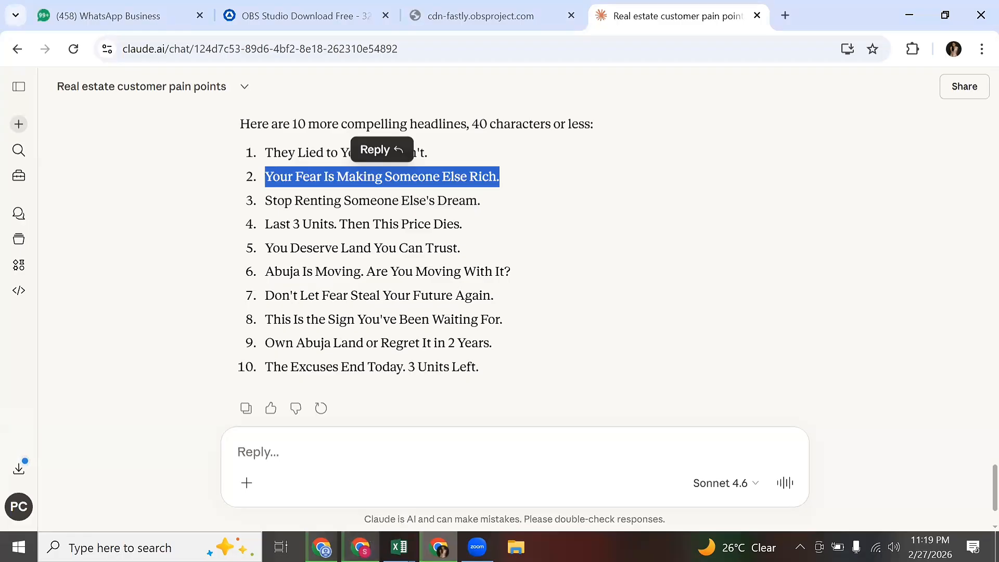
{"action": "left_click", "coordinate": [360, 546]}
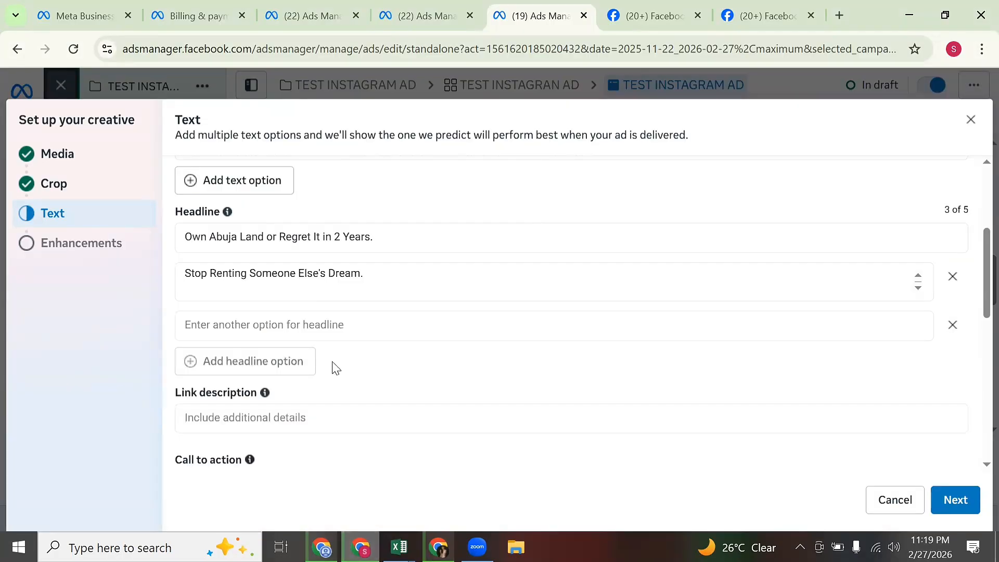
{"action": "left_click", "coordinate": [301, 325]}
{"action": "right_click", "coordinate": [301, 325]}
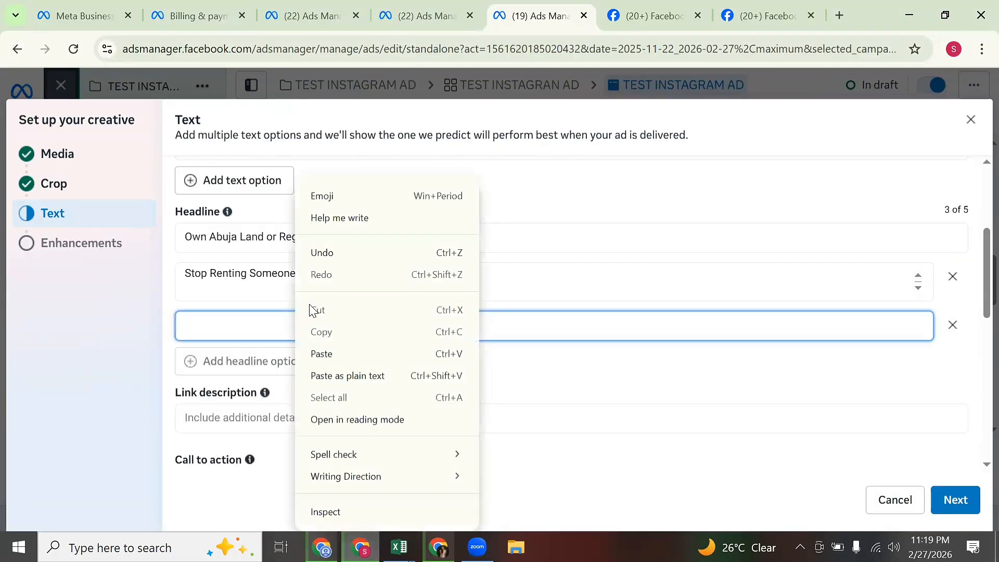
{"action": "left_click", "coordinate": [324, 352]}
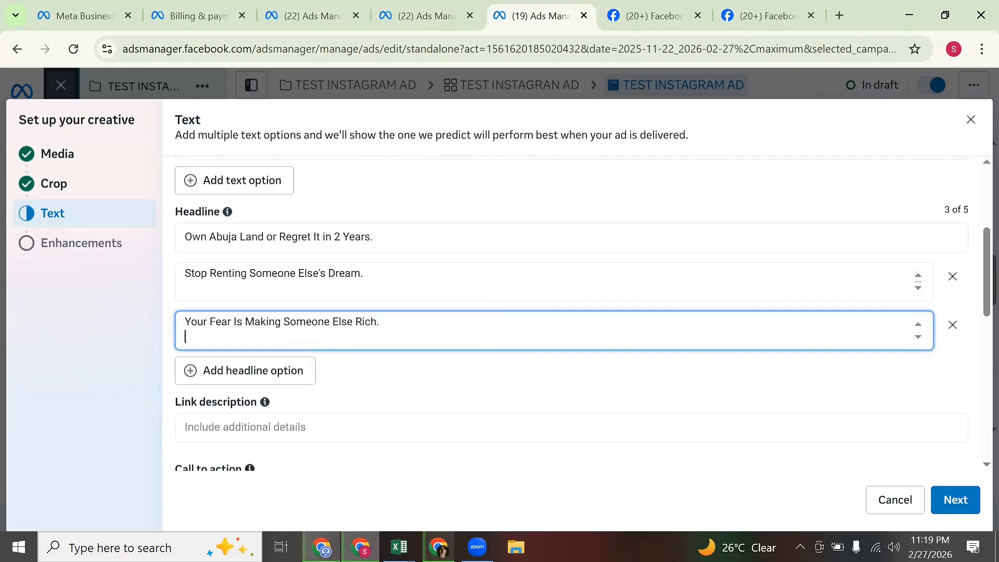
Copy 'You Deserve Land You Can Trust.' from Claude and add a fourth headline option.
{"action": "left_click", "coordinate": [438, 546]}
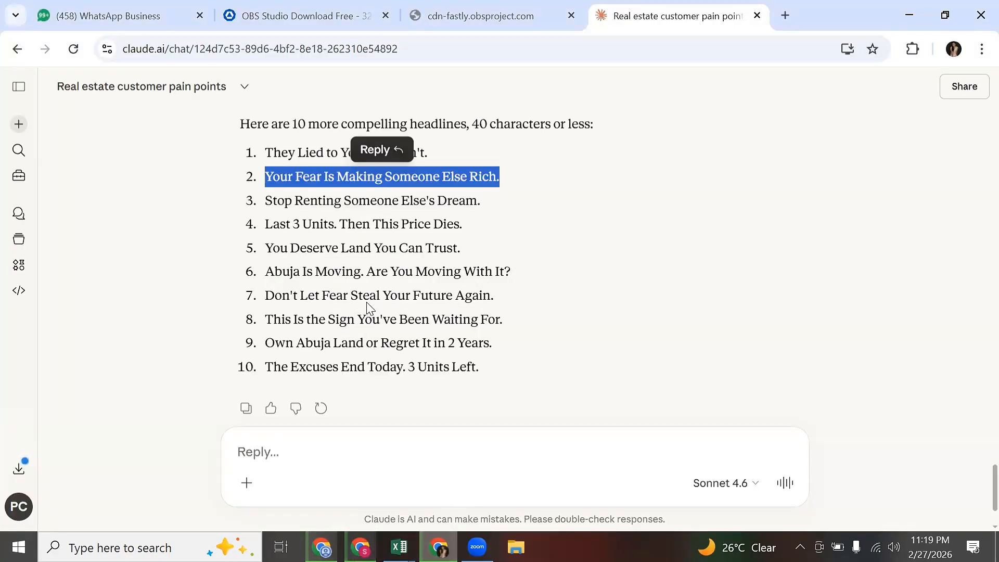
{"action": "triple_click", "coordinate": [354, 249]}
{"action": "right_click", "coordinate": [355, 254]}
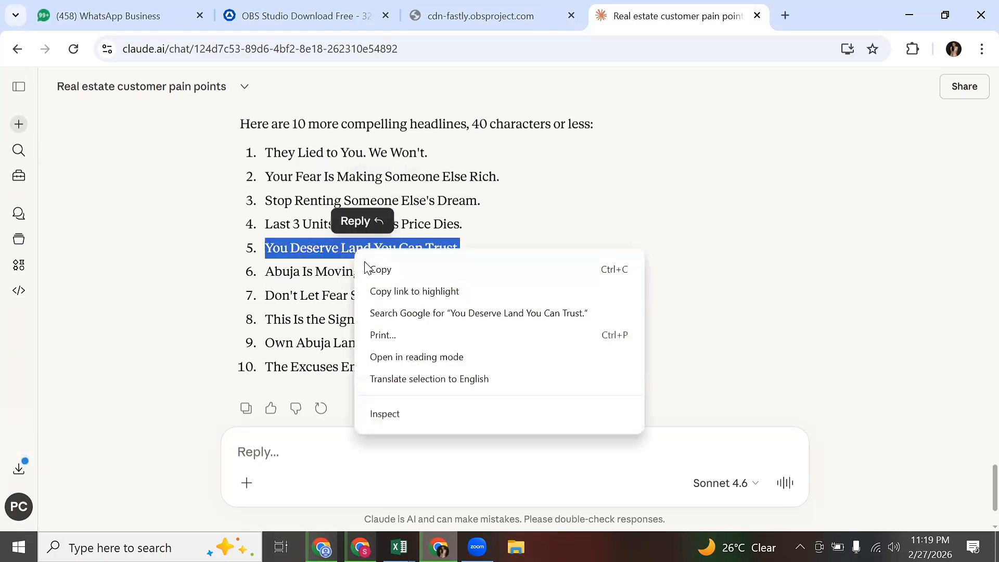
{"action": "left_click", "coordinate": [378, 272]}
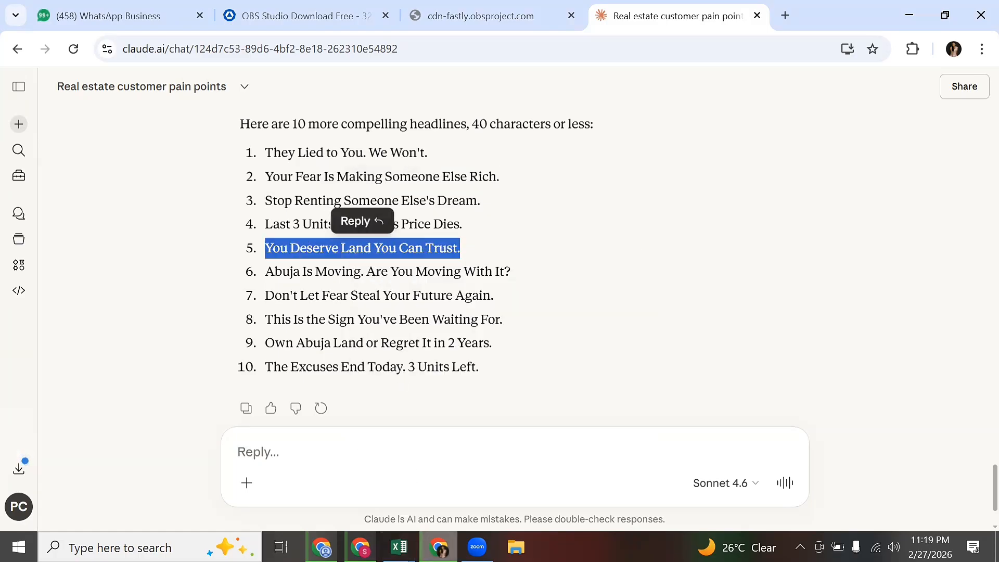
{"action": "left_click", "coordinate": [360, 547]}
{"action": "left_click", "coordinate": [279, 324]}
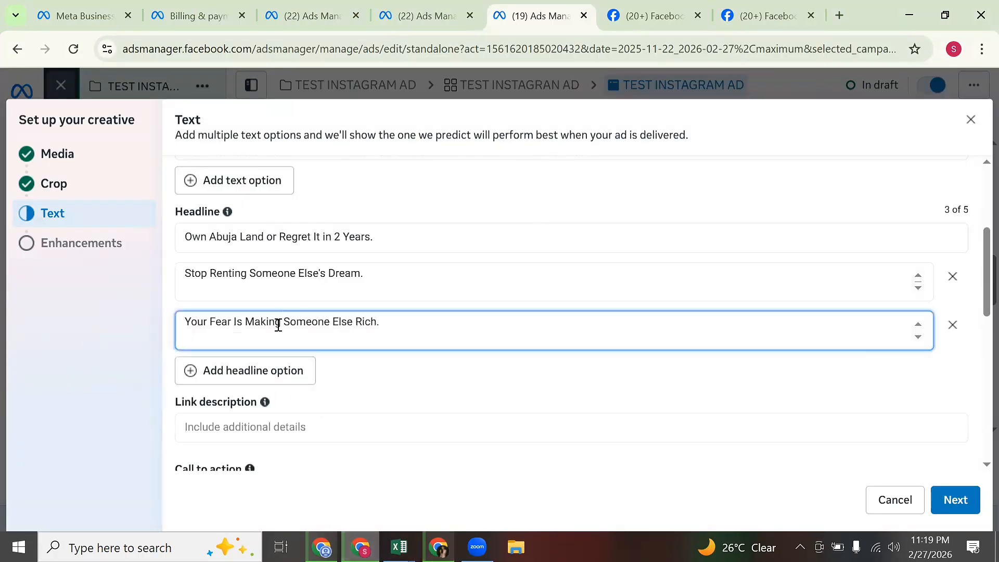
{"action": "left_click", "coordinate": [265, 373]}
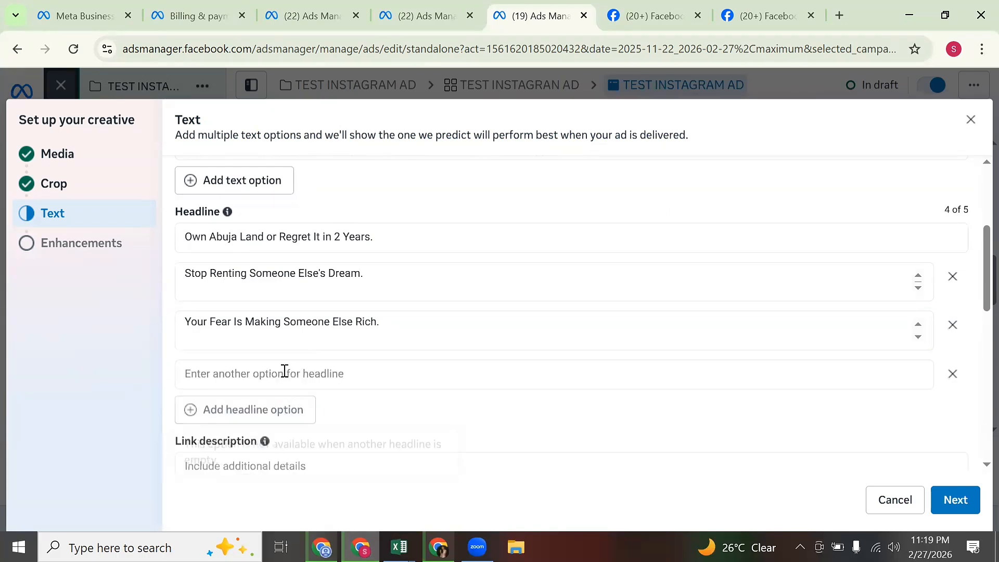
Fill headlines four and five with 'You Deserve Land You Can Trust.' and 'Own Abuja Land Before the Price Changes.'.
{"action": "left_click", "coordinate": [286, 375]}
{"action": "right_click", "coordinate": [286, 375]}
{"action": "left_click", "coordinate": [326, 196]}
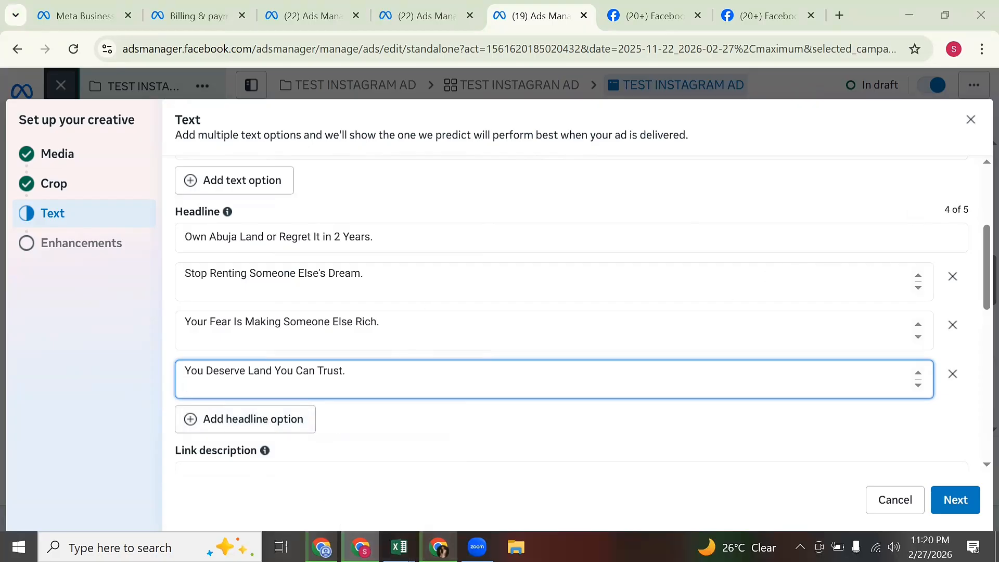
{"action": "left_click", "coordinate": [438, 546]}
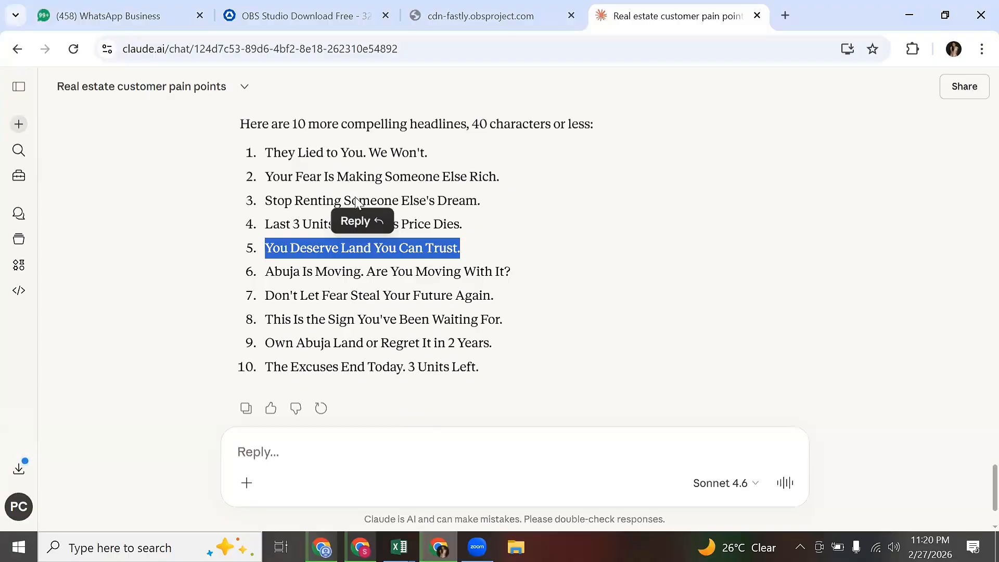
{"action": "scroll", "coordinate": [355, 201], "scroll_direction": "up", "scroll_amount": 5}
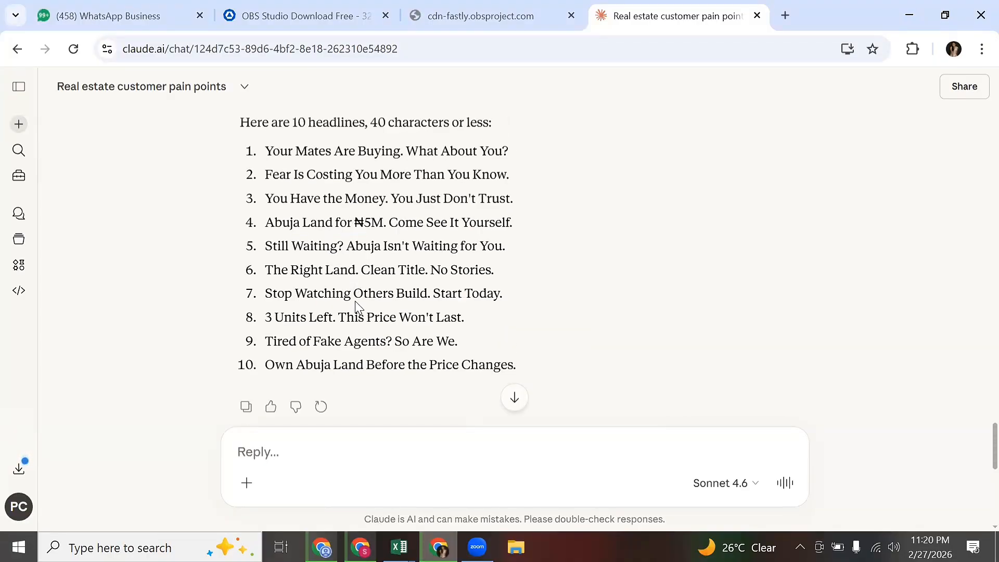
{"action": "triple_click", "coordinate": [361, 364]}
{"action": "right_click", "coordinate": [359, 365]}
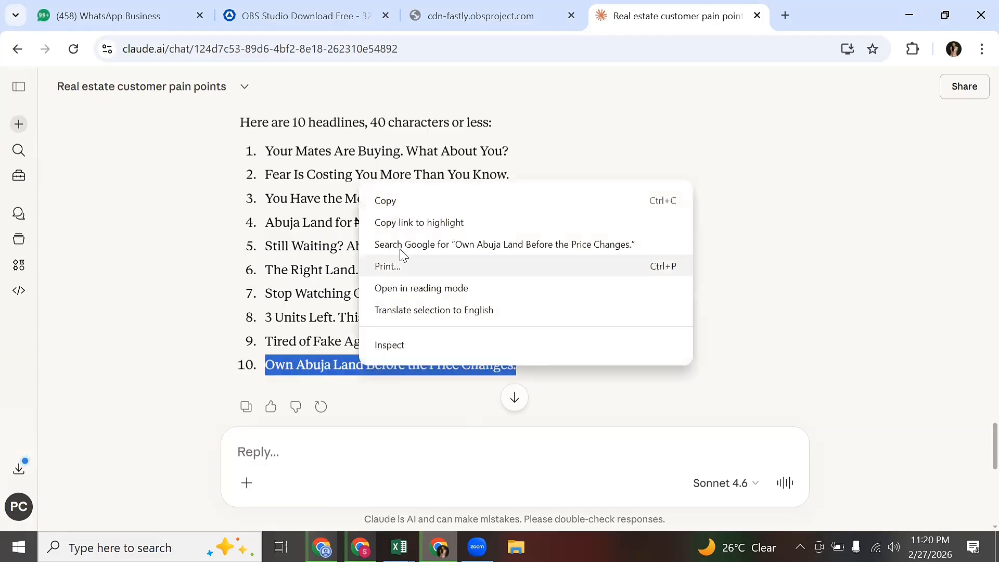
{"action": "left_click", "coordinate": [403, 201]}
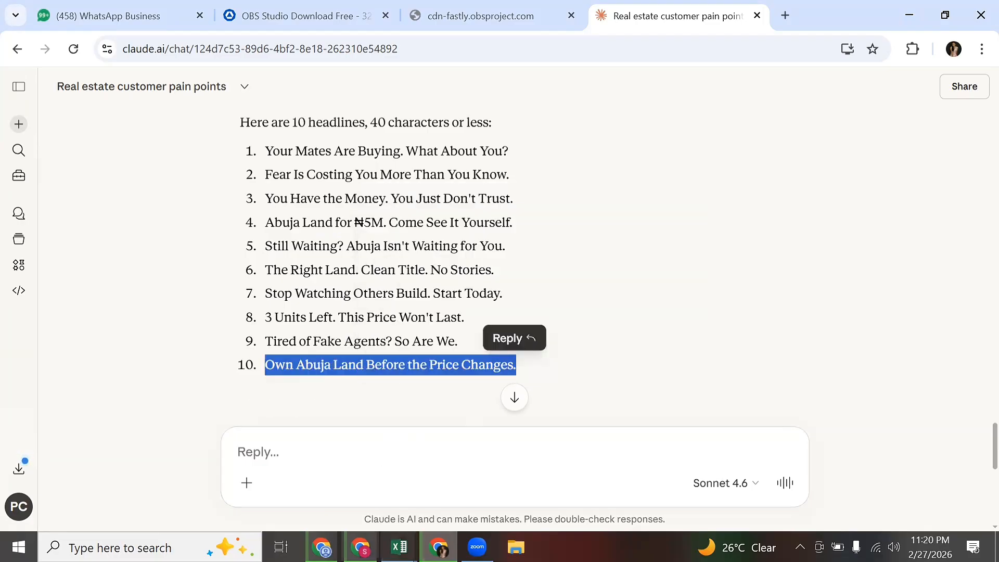
{"action": "left_click", "coordinate": [361, 547]}
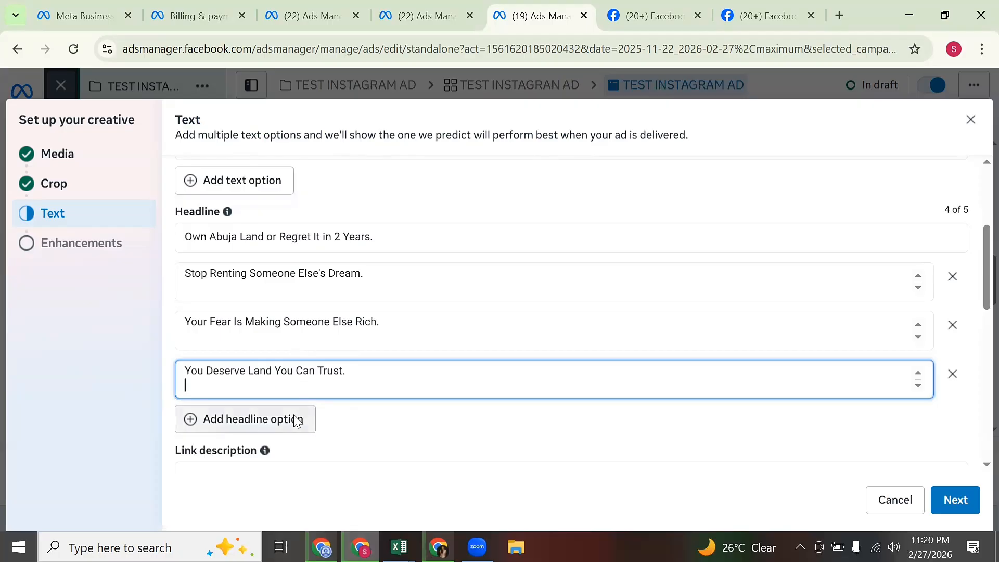
{"action": "left_click", "coordinate": [295, 420]}
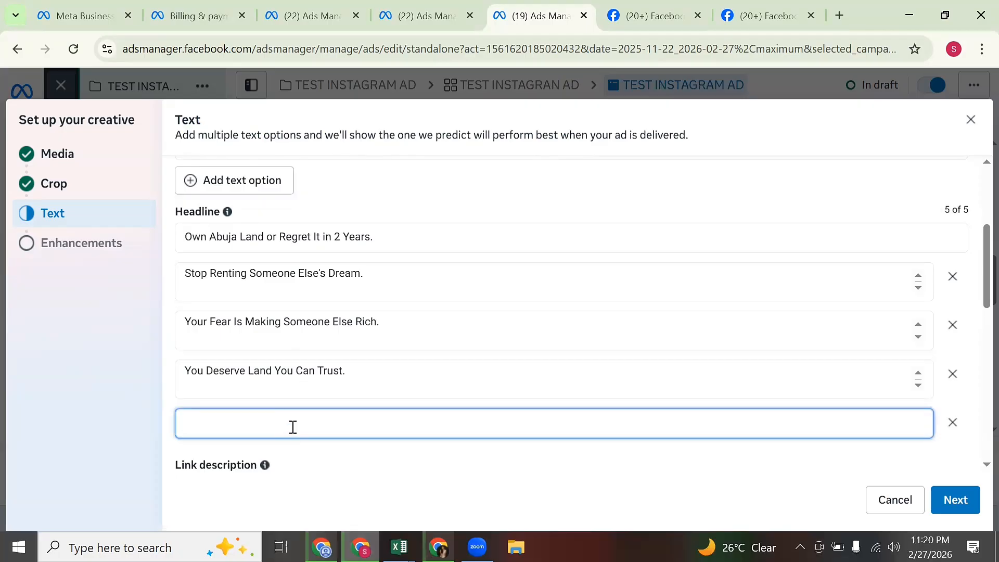
{"action": "right_click", "coordinate": [295, 432]}
{"action": "left_click", "coordinate": [337, 254]}
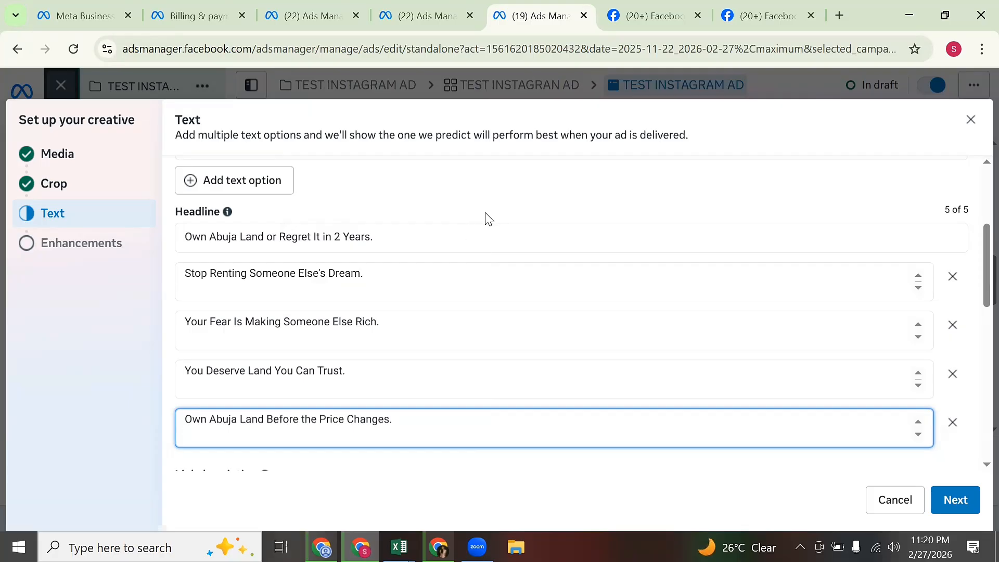
{"action": "scroll", "coordinate": [541, 242], "scroll_direction": "up", "scroll_amount": 2}
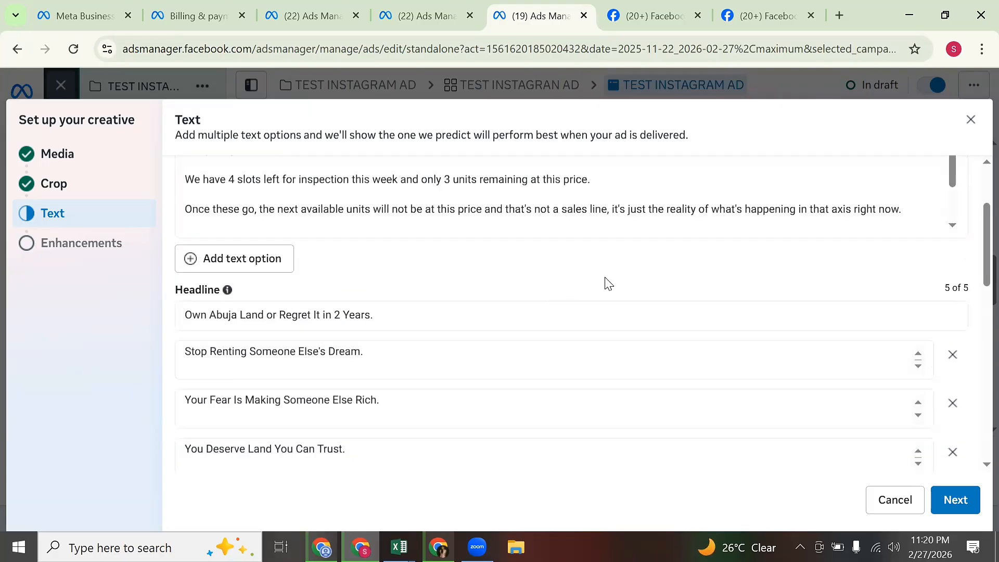
{"action": "scroll", "coordinate": [609, 284], "scroll_direction": "down", "scroll_amount": 6}
{"action": "scroll", "coordinate": [621, 238], "scroll_direction": "down", "scroll_amount": 1}
{"action": "scroll", "coordinate": [619, 250], "scroll_direction": "up", "scroll_amount": 6}
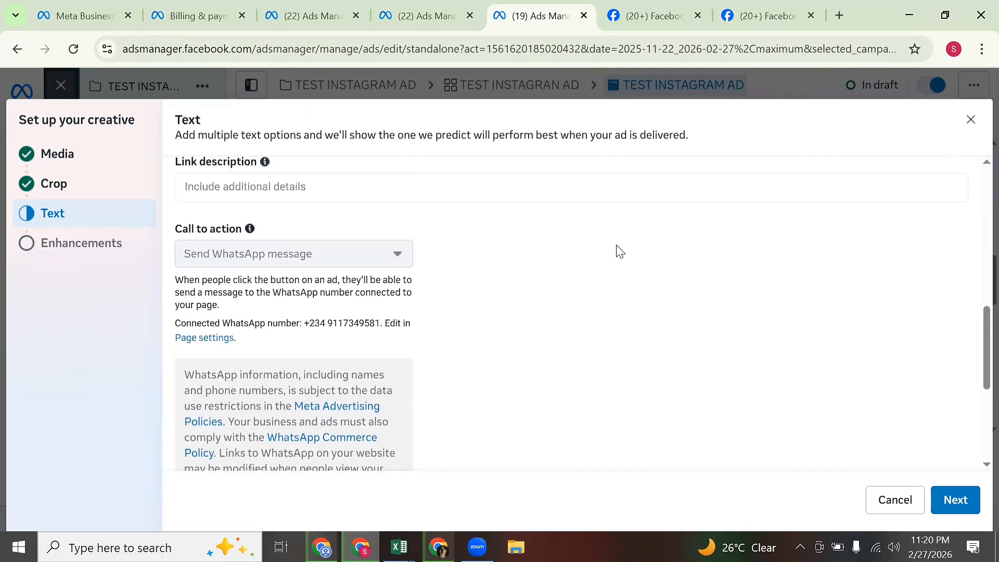
{"action": "scroll", "coordinate": [613, 279], "scroll_direction": "down", "scroll_amount": 4}
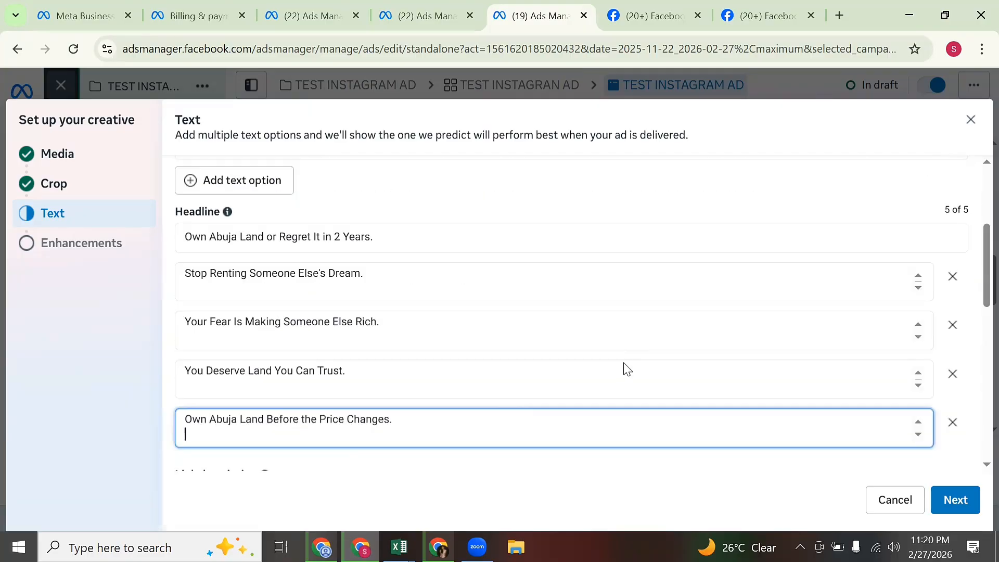
{"action": "scroll", "coordinate": [600, 377], "scroll_direction": "down", "scroll_amount": 3}
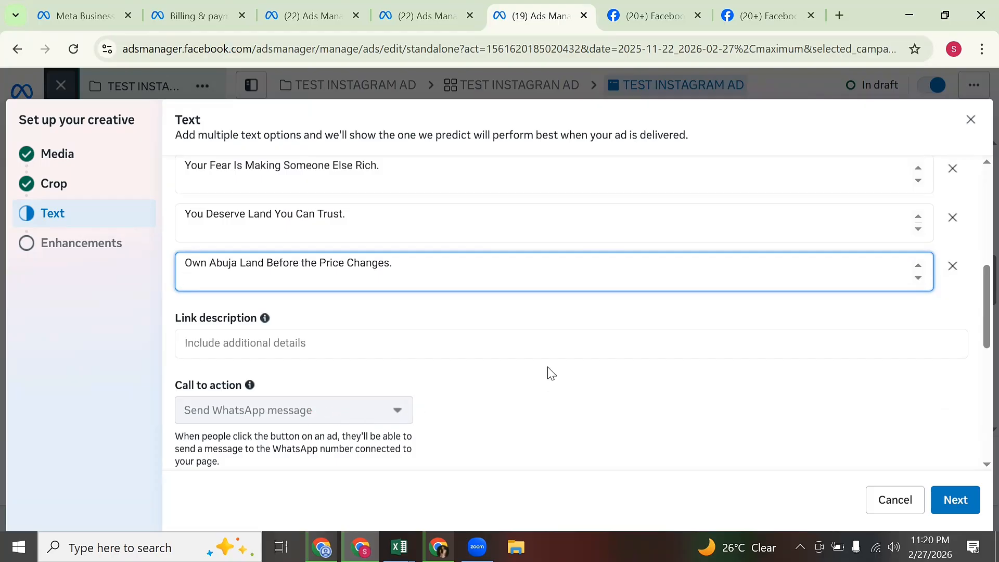
{"action": "scroll", "coordinate": [551, 373], "scroll_direction": "down", "scroll_amount": 3}
{"action": "scroll", "coordinate": [551, 373], "scroll_direction": "up", "scroll_amount": 3}
{"action": "scroll", "coordinate": [551, 374], "scroll_direction": "down", "scroll_amount": 3}
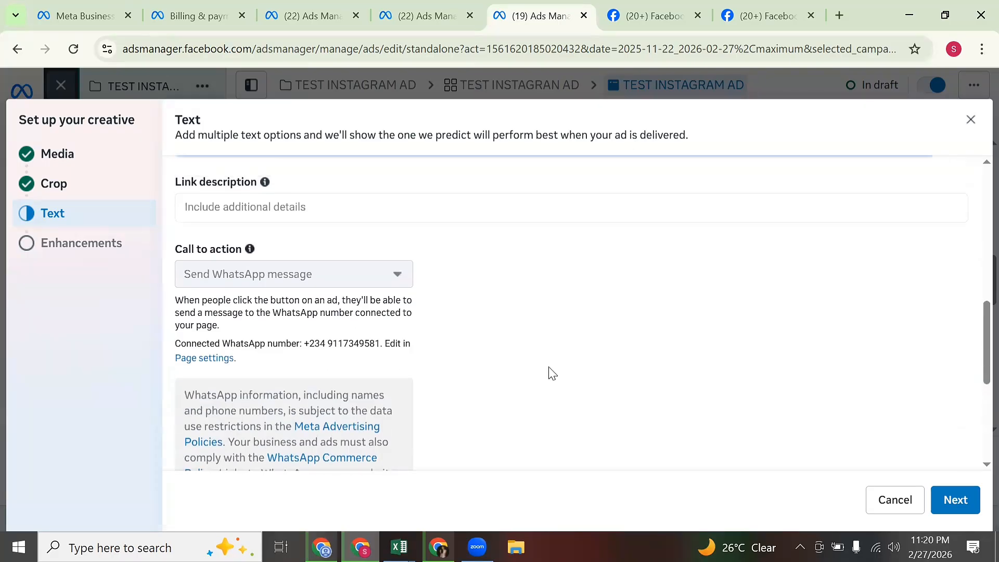
{"action": "scroll", "coordinate": [551, 373], "scroll_direction": "down", "scroll_amount": 5}
{"action": "scroll", "coordinate": [553, 376], "scroll_direction": "up", "scroll_amount": 3}
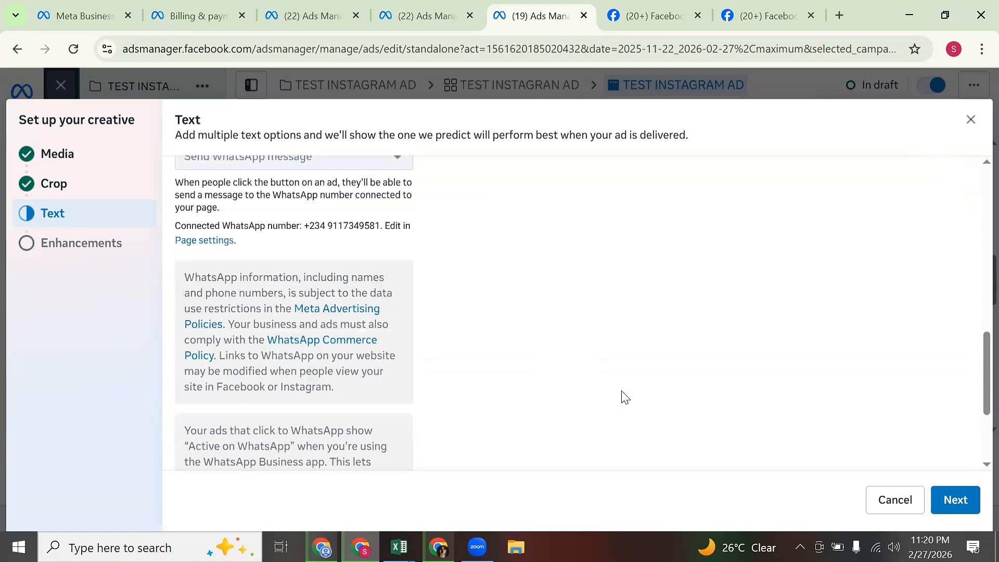
Finish the Text step, accept the Advantage+ creative enhancements (5/5), and review the saved draft ad.
{"action": "left_click", "coordinate": [949, 501]}
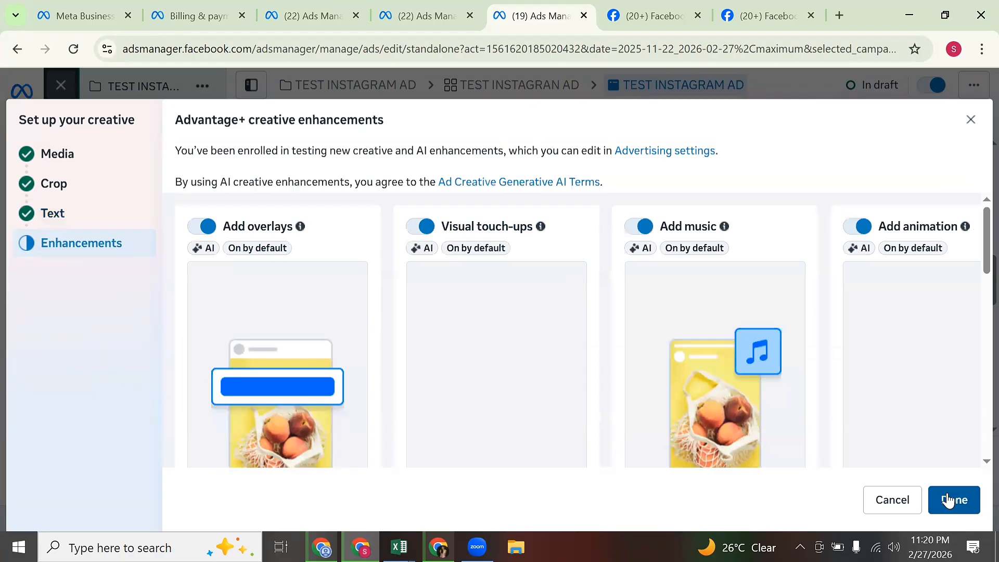
{"action": "left_click", "coordinate": [949, 501]}
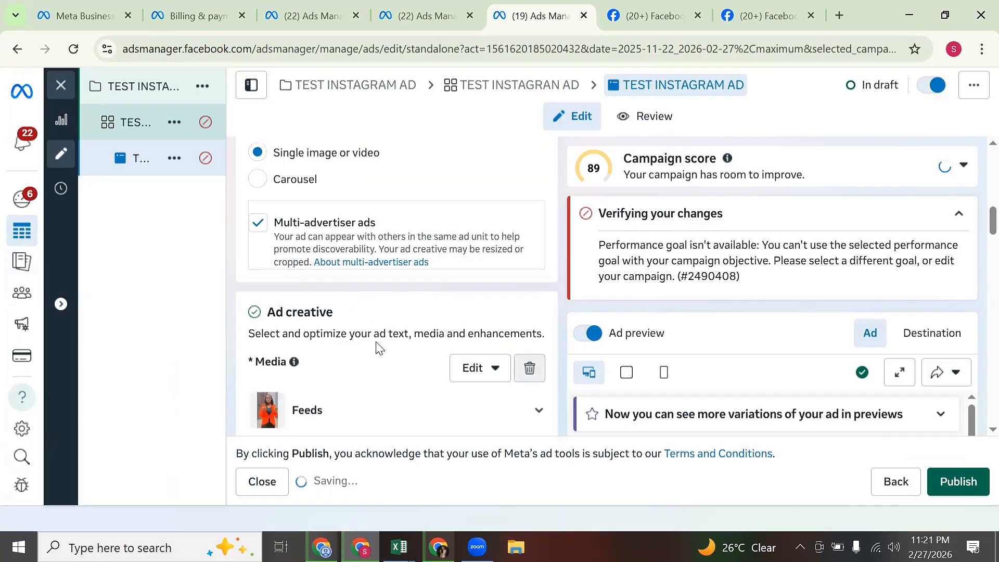
{"action": "scroll", "coordinate": [381, 333], "scroll_direction": "down", "scroll_amount": 5}
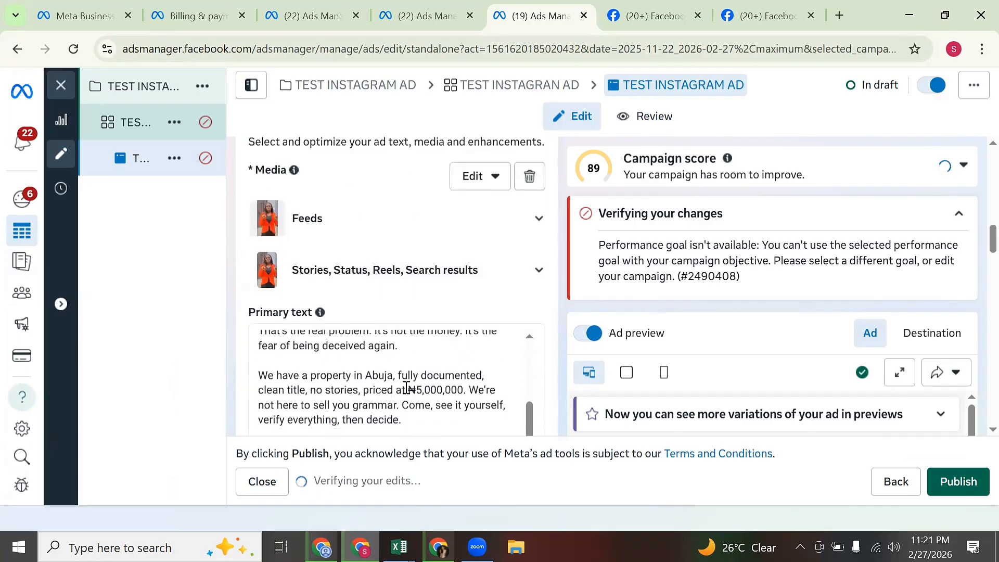
{"action": "scroll", "coordinate": [431, 328], "scroll_direction": "down", "scroll_amount": 2}
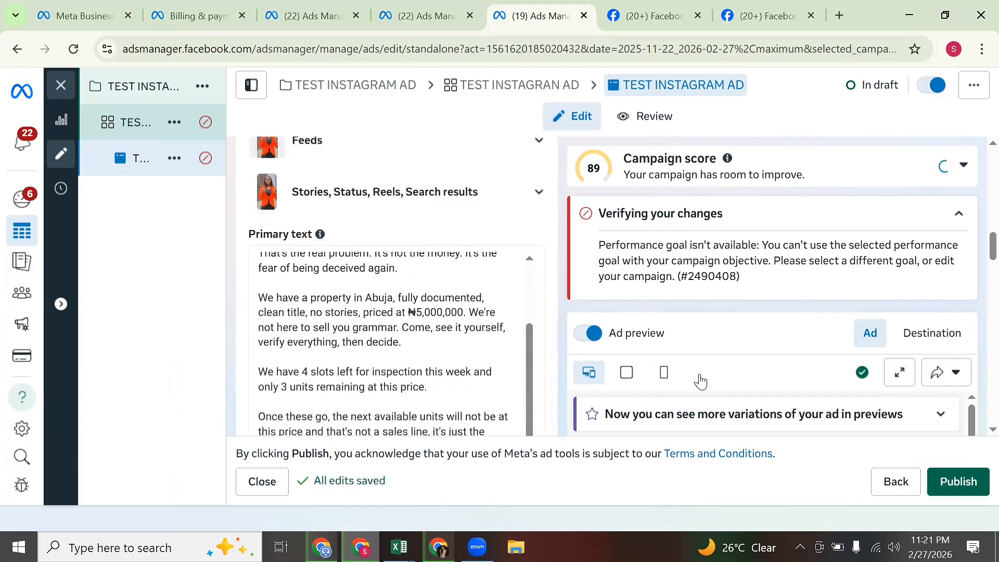
{"action": "scroll", "coordinate": [703, 385], "scroll_direction": "down", "scroll_amount": 5}
{"action": "scroll", "coordinate": [773, 415], "scroll_direction": "down", "scroll_amount": 5}
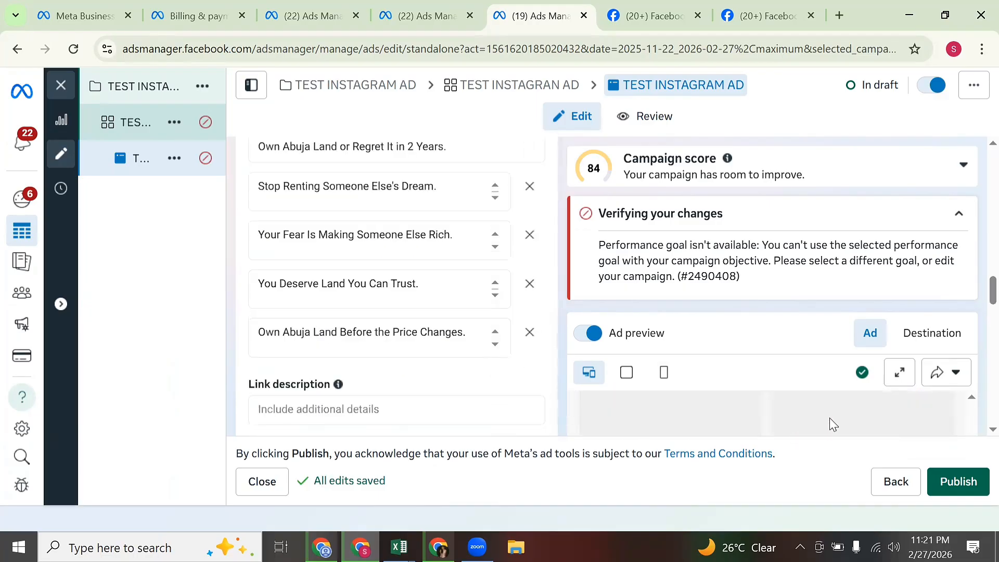
{"action": "scroll", "coordinate": [977, 429], "scroll_direction": "down", "scroll_amount": 2}
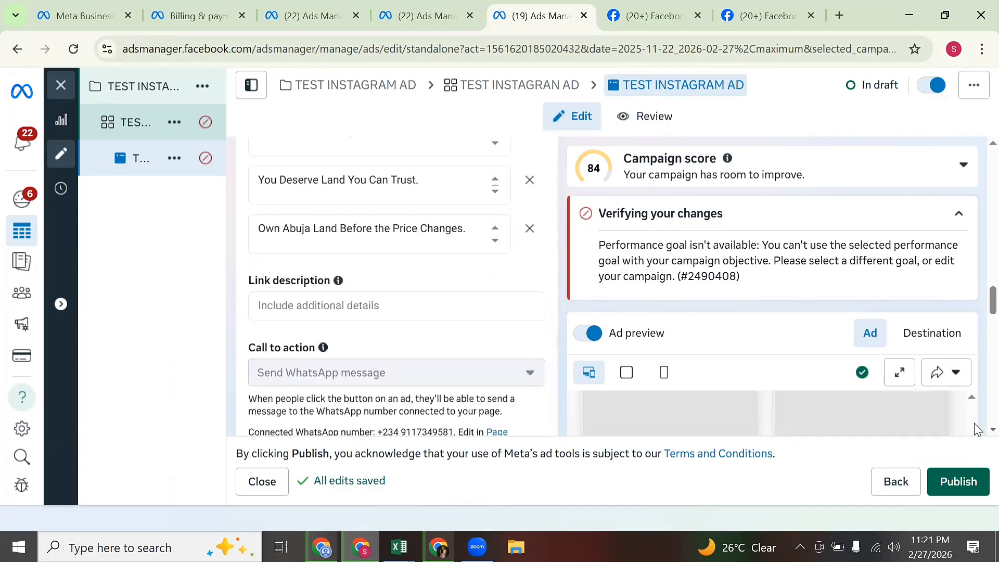
{"action": "scroll", "coordinate": [977, 429], "scroll_direction": "down", "scroll_amount": 2}
{"action": "scroll", "coordinate": [314, 266], "scroll_direction": "up", "scroll_amount": 1}
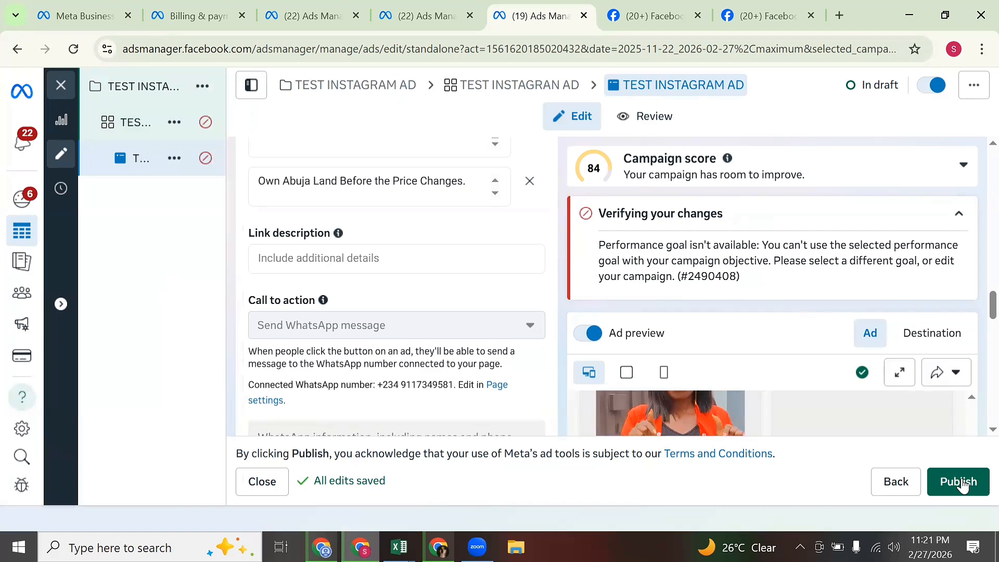
{"action": "scroll", "coordinate": [454, 338], "scroll_direction": "down", "scroll_amount": 5}
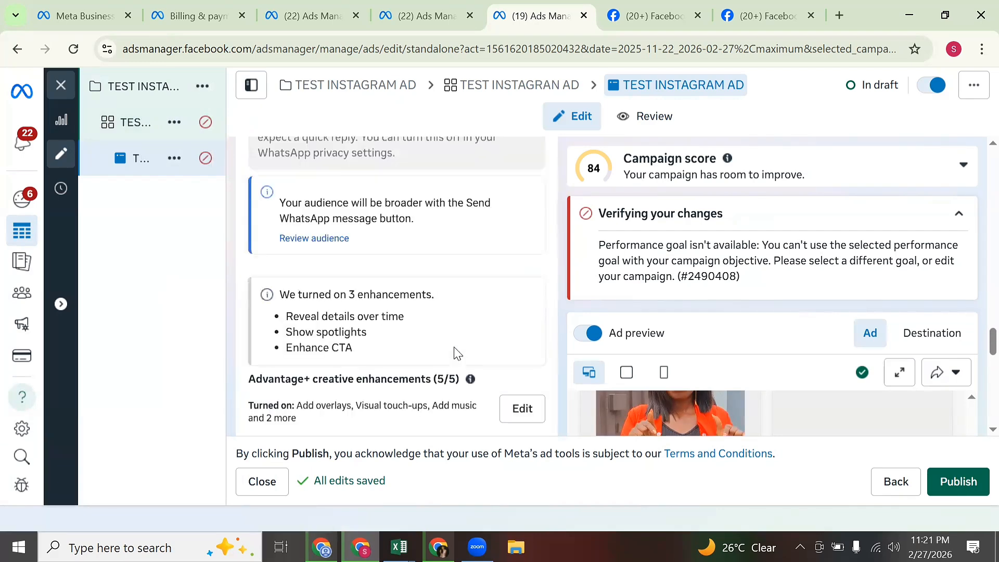
{"action": "scroll", "coordinate": [460, 357], "scroll_direction": "up", "scroll_amount": 2}
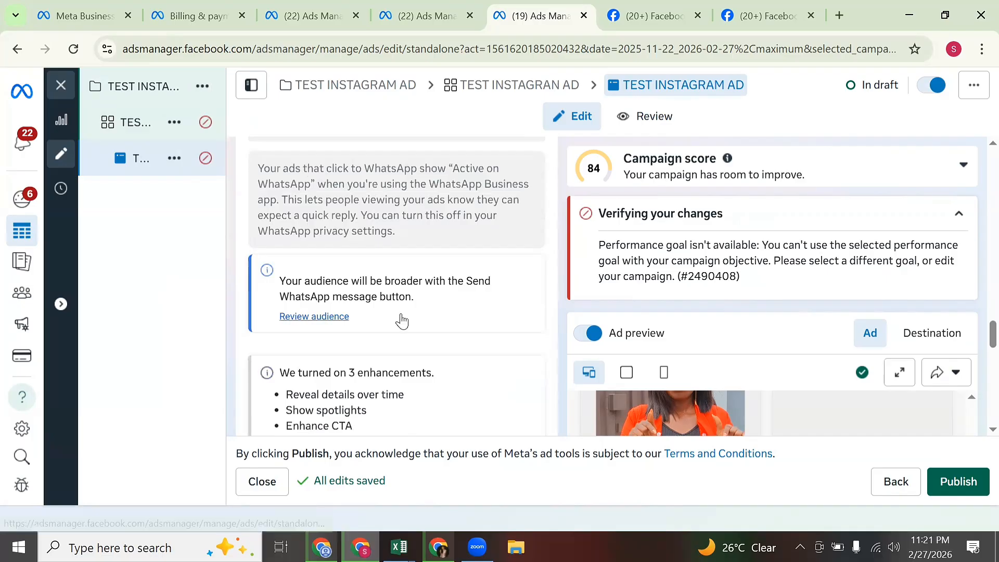
Change the ad set's performance goal to Maximize number of conversations and return to TEST INSTAGRAM AD.
{"action": "left_click", "coordinate": [126, 125]}
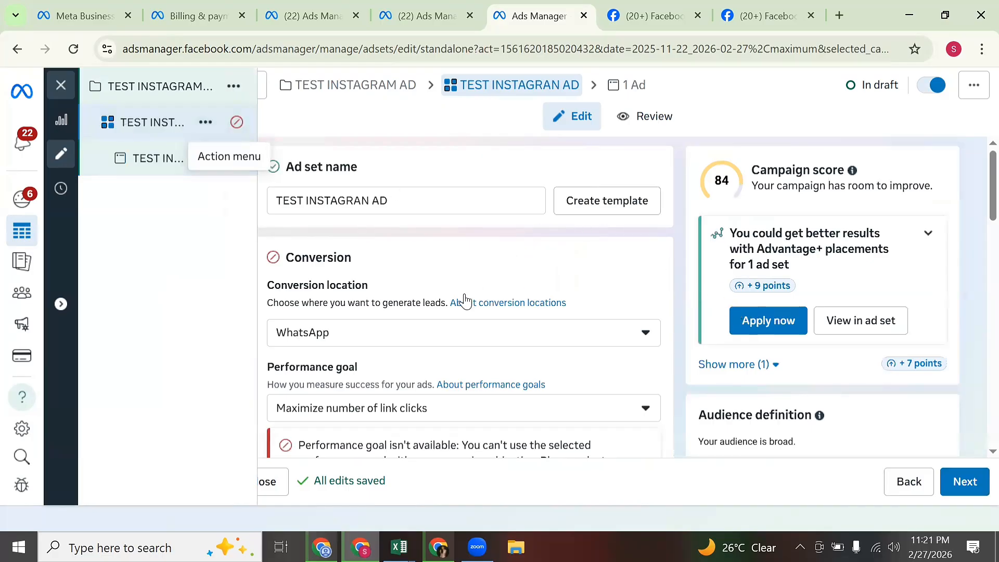
{"action": "scroll", "coordinate": [458, 345], "scroll_direction": "down", "scroll_amount": 2}
{"action": "scroll", "coordinate": [465, 347], "scroll_direction": "down", "scroll_amount": 2}
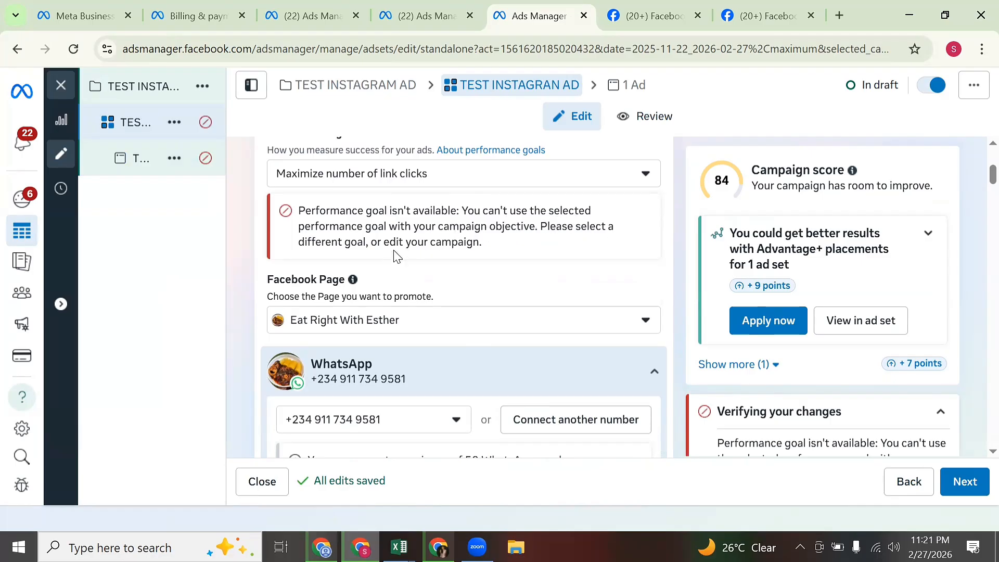
{"action": "left_click", "coordinate": [460, 185]}
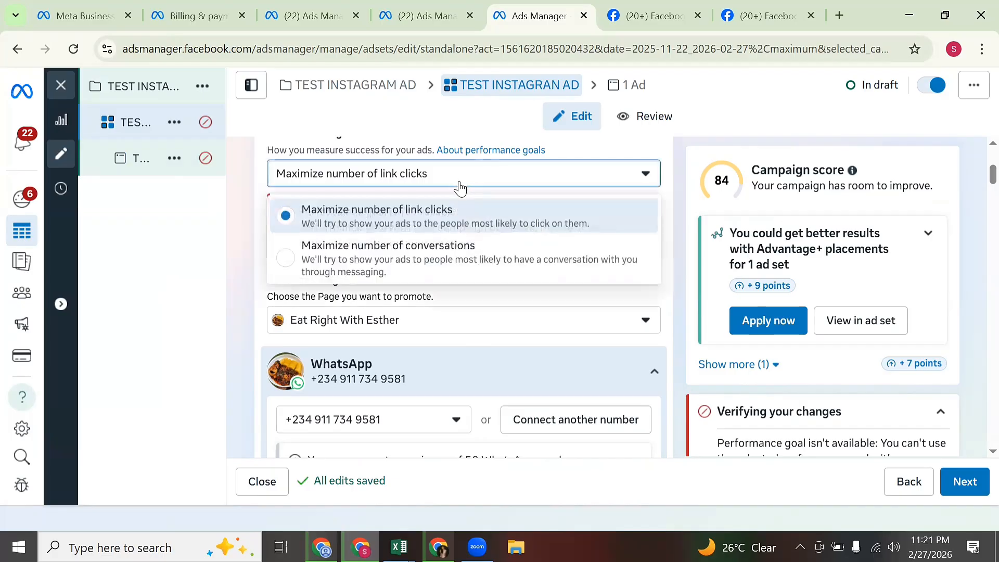
{"action": "left_click", "coordinate": [430, 263]}
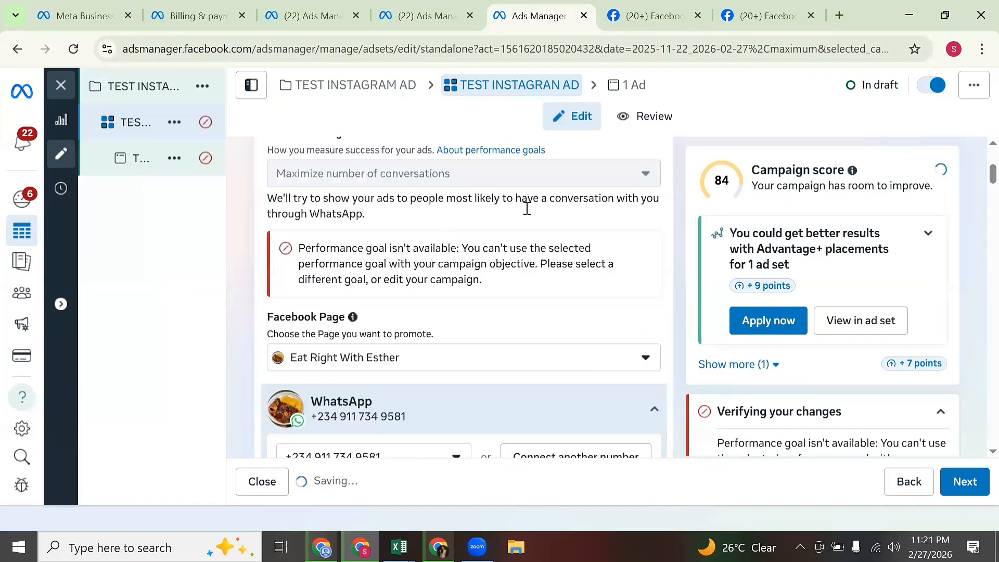
{"action": "scroll", "coordinate": [515, 299], "scroll_direction": "down", "scroll_amount": 3}
{"action": "scroll", "coordinate": [518, 299], "scroll_direction": "down", "scroll_amount": 2}
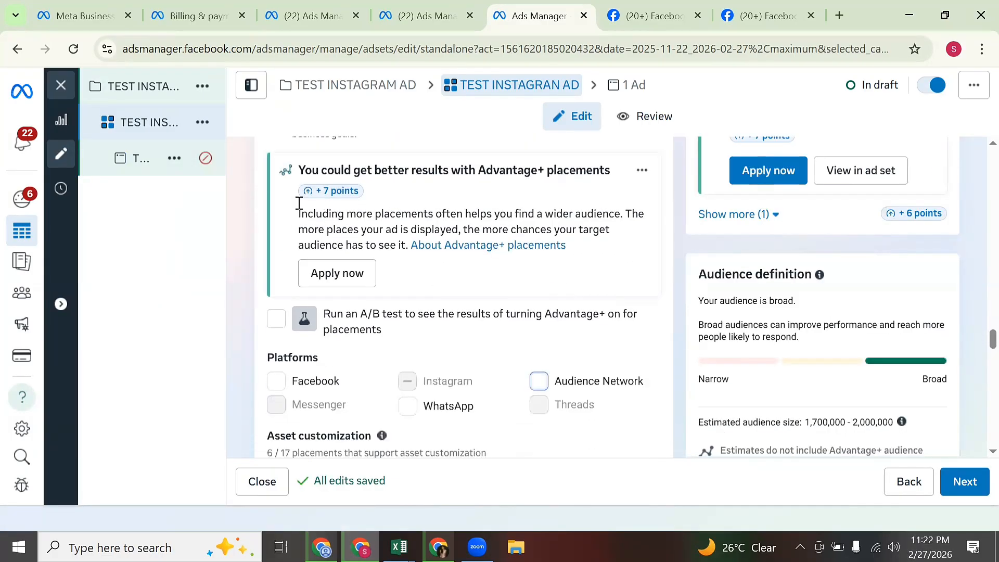
{"action": "left_click", "coordinate": [141, 161]}
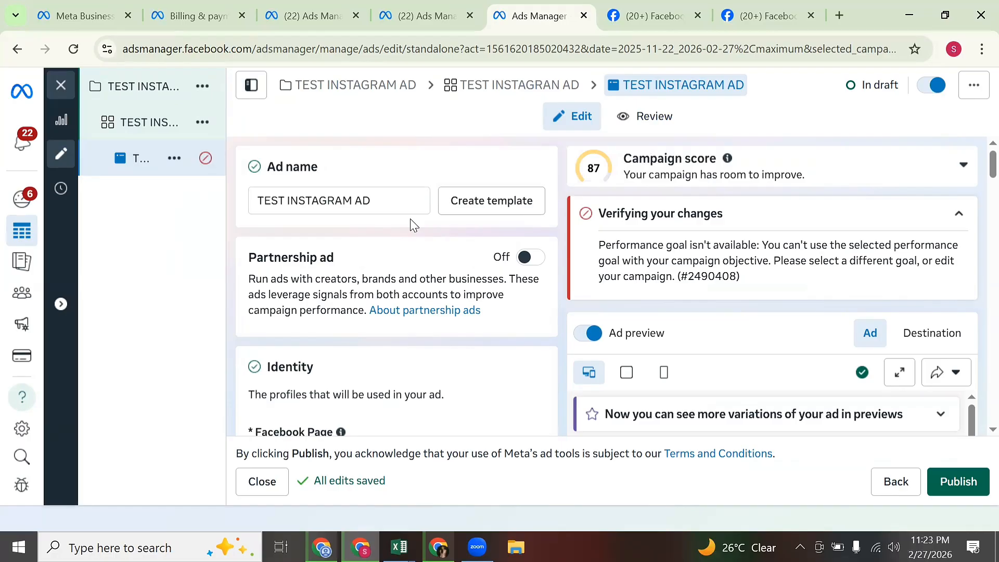
{"action": "scroll", "coordinate": [428, 249], "scroll_direction": "down", "scroll_amount": 6}
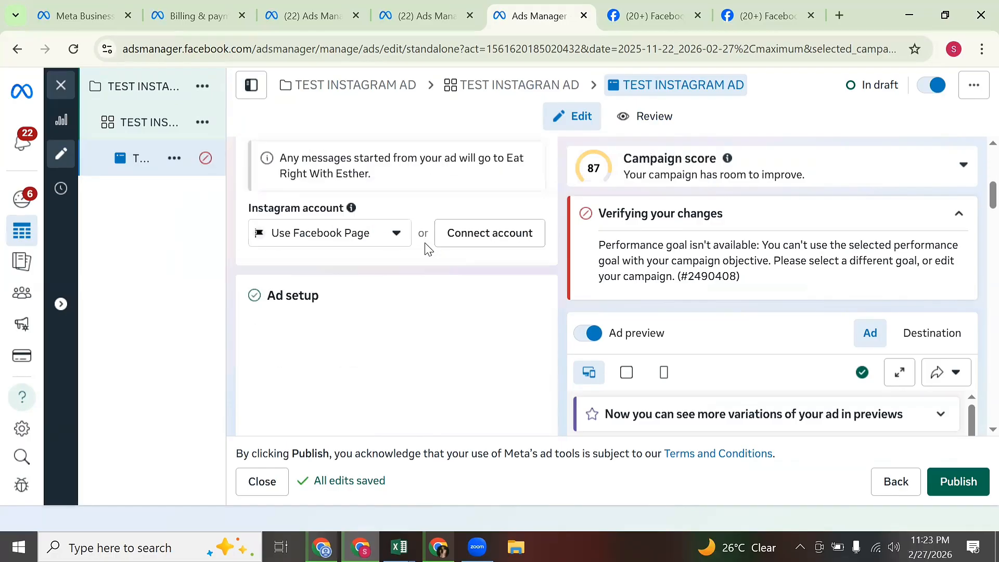
{"action": "scroll", "coordinate": [428, 249], "scroll_direction": "up", "scroll_amount": 5}
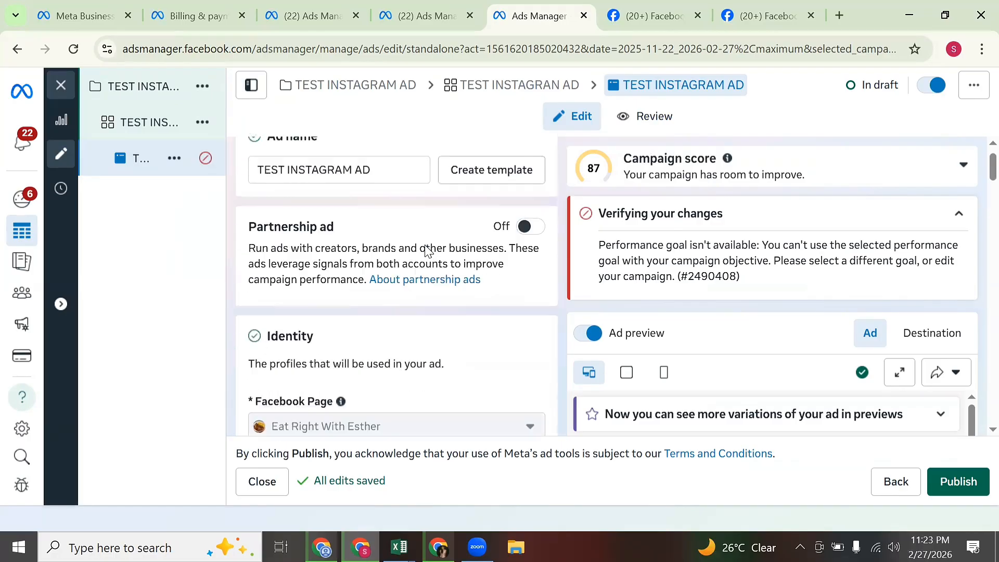
{"action": "scroll", "coordinate": [428, 252], "scroll_direction": "down", "scroll_amount": 8}
{"action": "scroll", "coordinate": [427, 255], "scroll_direction": "down", "scroll_amount": 2}
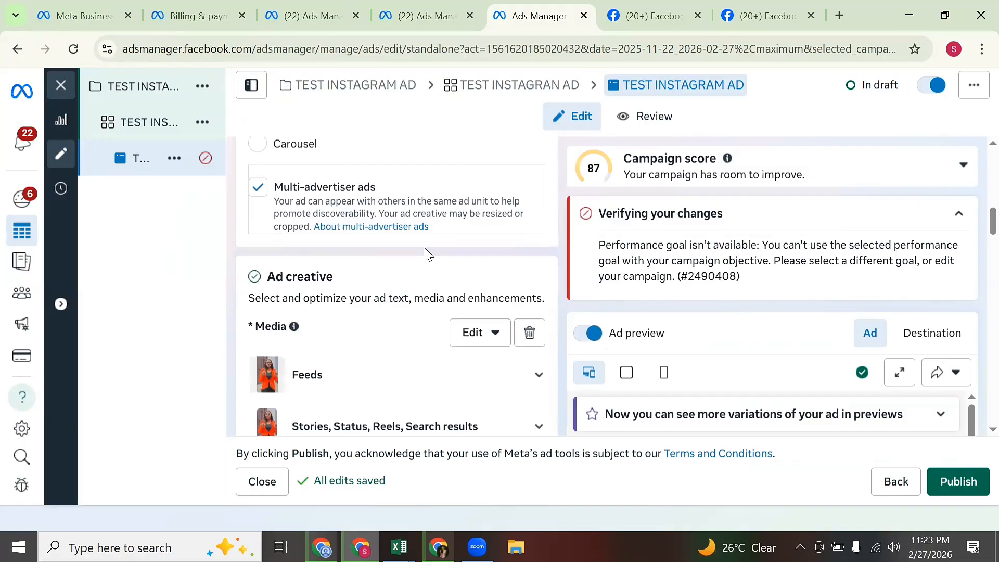
{"action": "scroll", "coordinate": [428, 254], "scroll_direction": "down", "scroll_amount": 8}
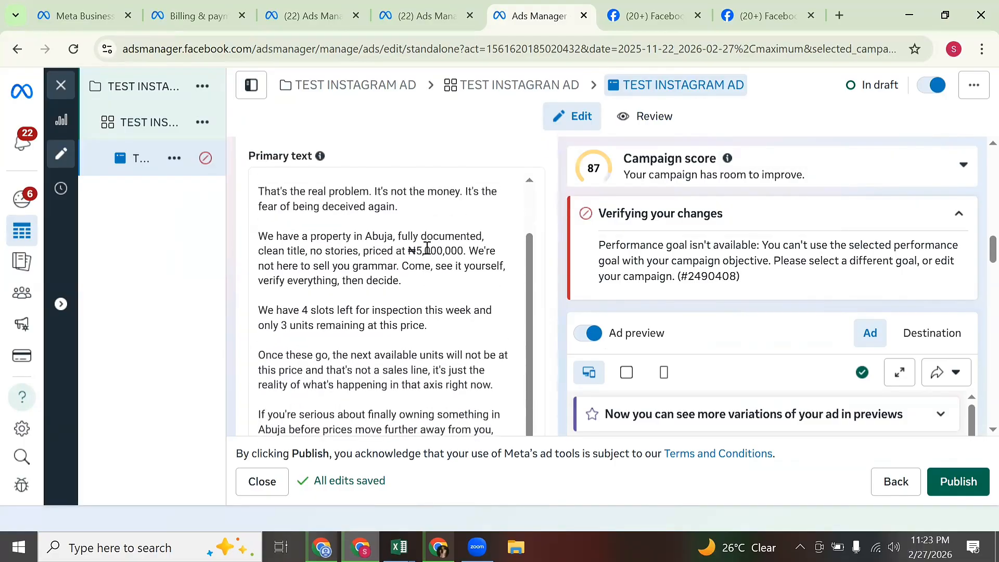
{"action": "scroll", "coordinate": [427, 249], "scroll_direction": "up", "scroll_amount": 2}
{"action": "scroll", "coordinate": [439, 249], "scroll_direction": "down", "scroll_amount": 3}
{"action": "scroll", "coordinate": [552, 281], "scroll_direction": "down", "scroll_amount": 3}
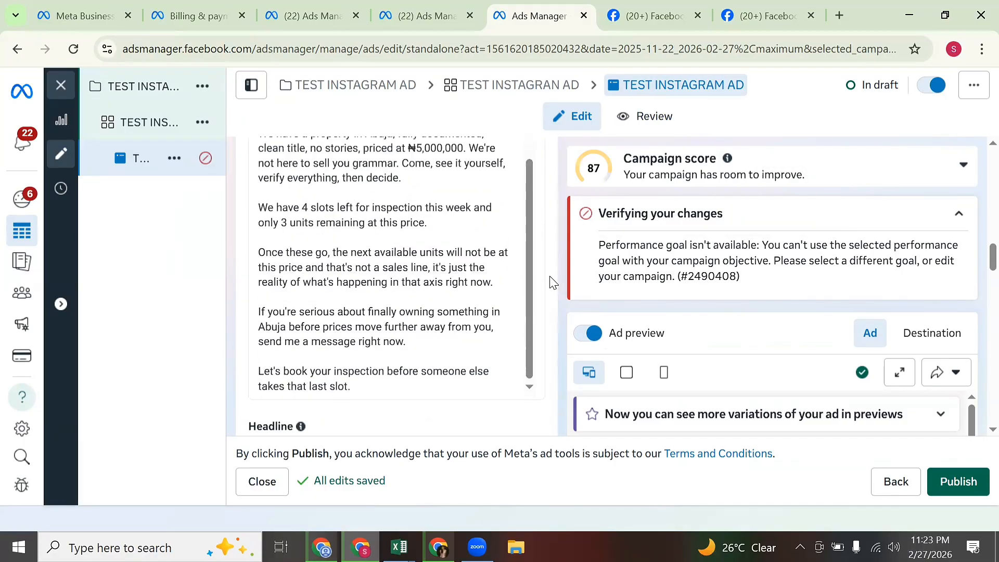
{"action": "scroll", "coordinate": [551, 281], "scroll_direction": "down", "scroll_amount": 10}
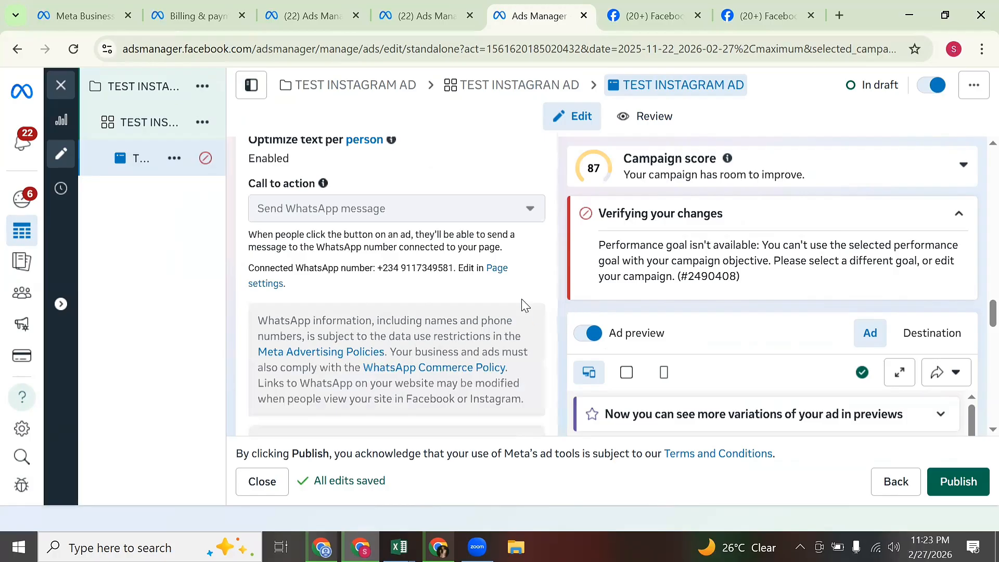
{"action": "scroll", "coordinate": [520, 299], "scroll_direction": "down", "scroll_amount": 4}
{"action": "scroll", "coordinate": [518, 295], "scroll_direction": "up", "scroll_amount": 4}
{"action": "scroll", "coordinate": [532, 302], "scroll_direction": "down", "scroll_amount": 4}
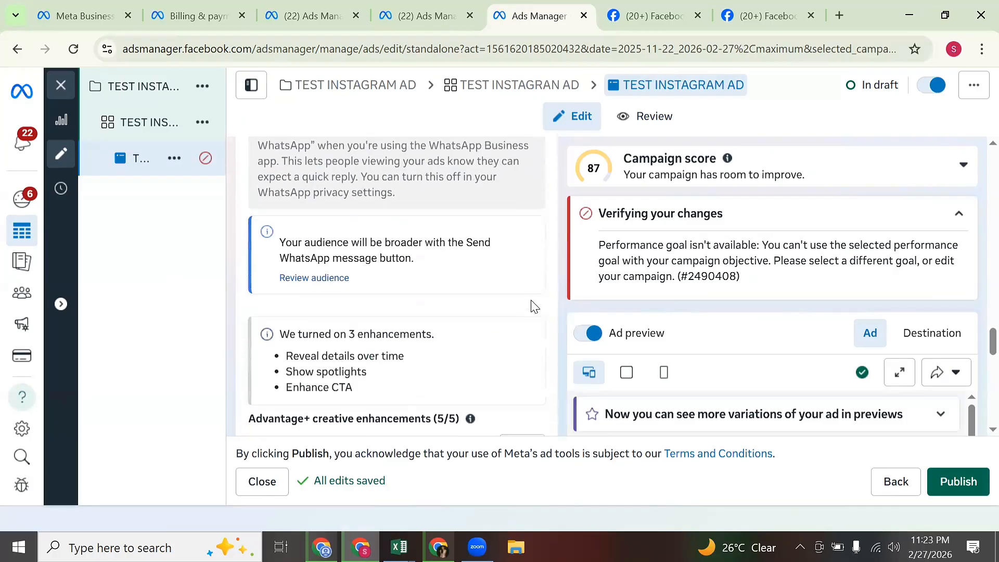
{"action": "scroll", "coordinate": [532, 306], "scroll_direction": "down", "scroll_amount": 5}
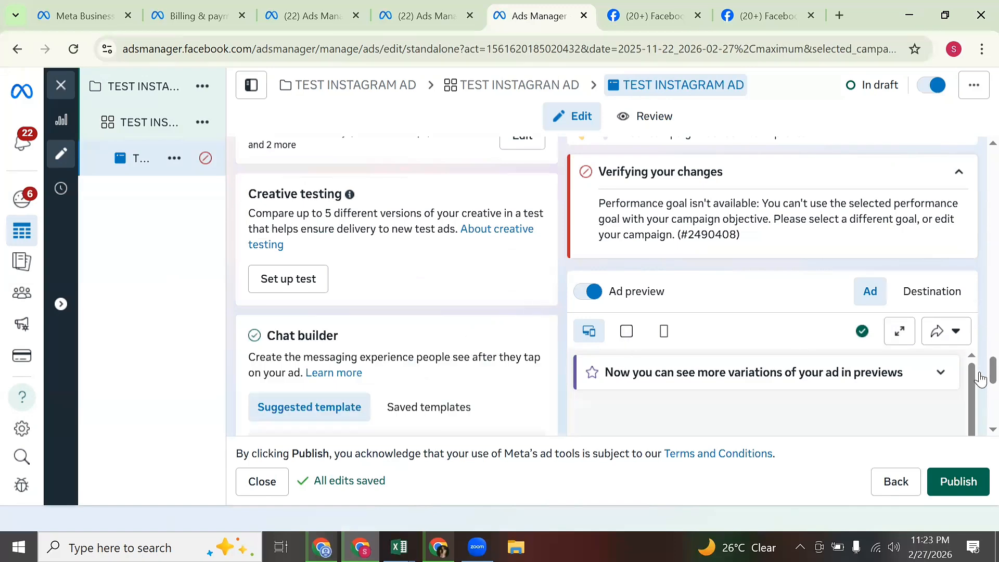
{"action": "left_click_drag", "start_coordinate": [981, 375], "coordinate": [971, 93]}
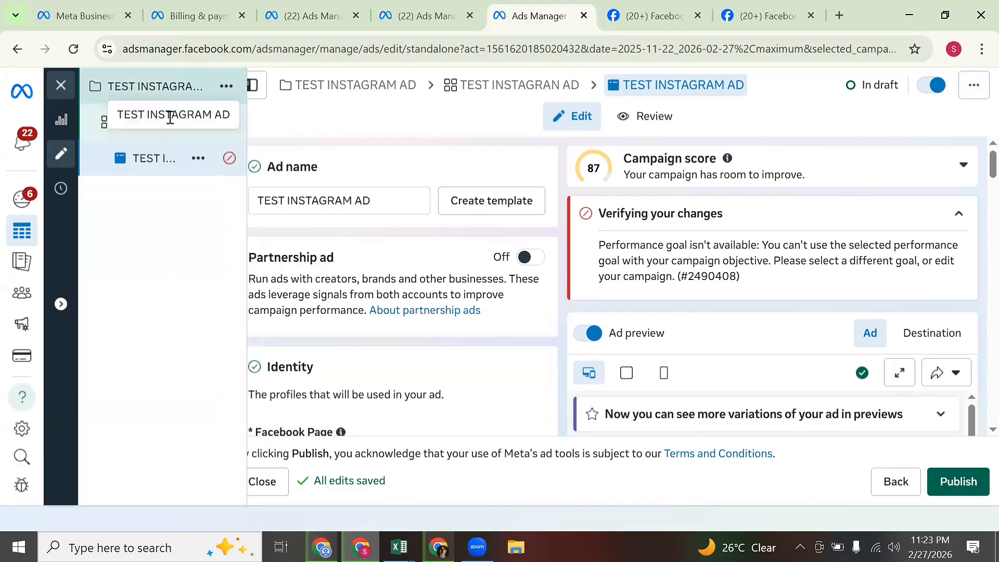
Reduce the ad set's daily budget to ₦3,000 and go back to the TEST INSTAGRAM AD editor.
{"action": "left_click", "coordinate": [170, 123]}
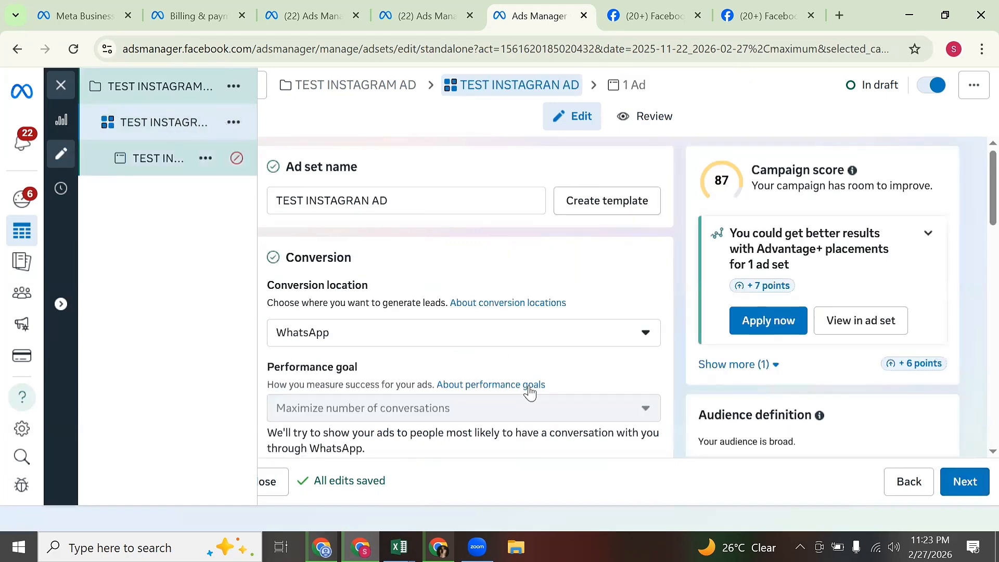
{"action": "scroll", "coordinate": [522, 319], "scroll_direction": "down", "scroll_amount": 4}
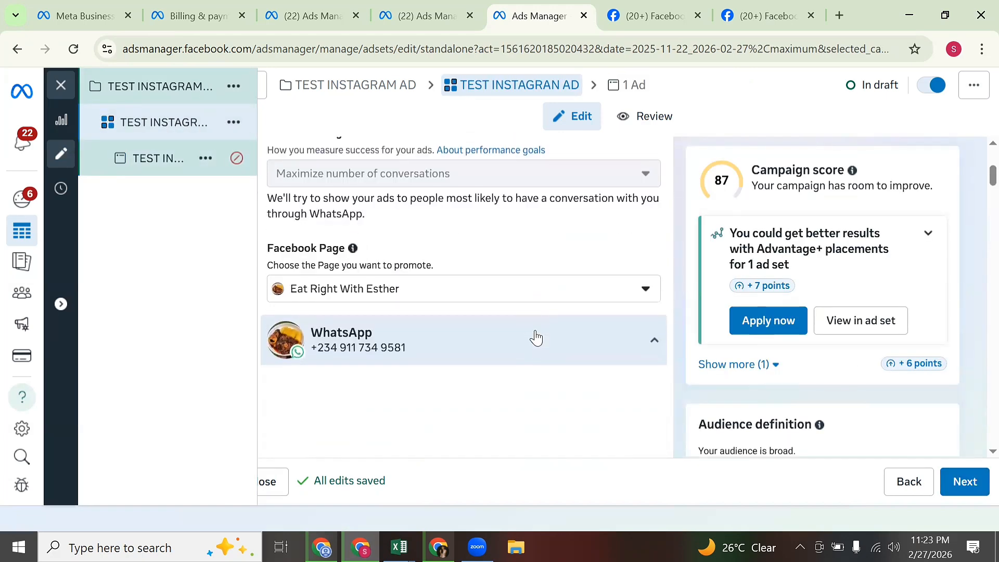
{"action": "left_click", "coordinate": [536, 337]}
{"action": "scroll", "coordinate": [537, 335], "scroll_direction": "down", "scroll_amount": 4}
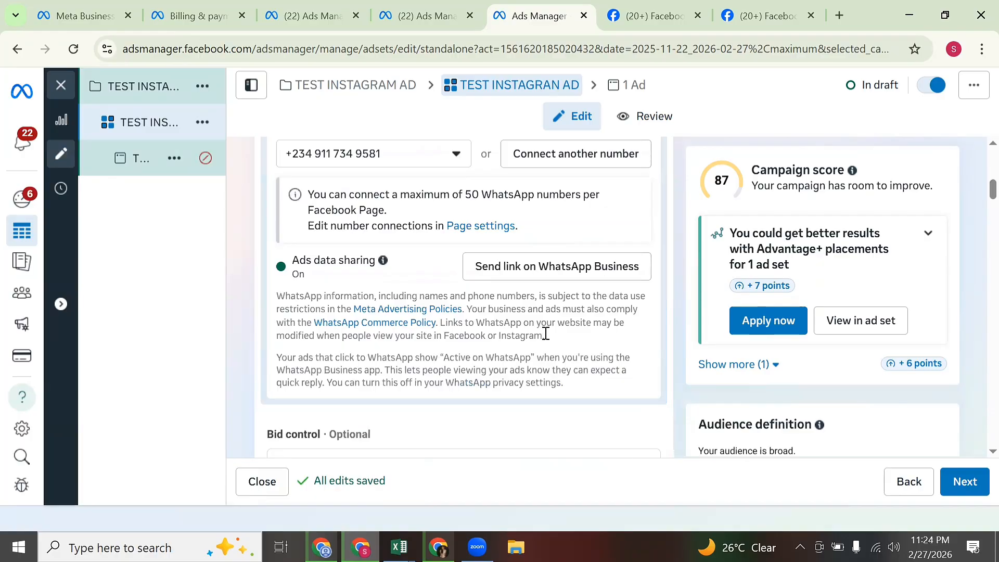
{"action": "scroll", "coordinate": [543, 336], "scroll_direction": "down", "scroll_amount": 5}
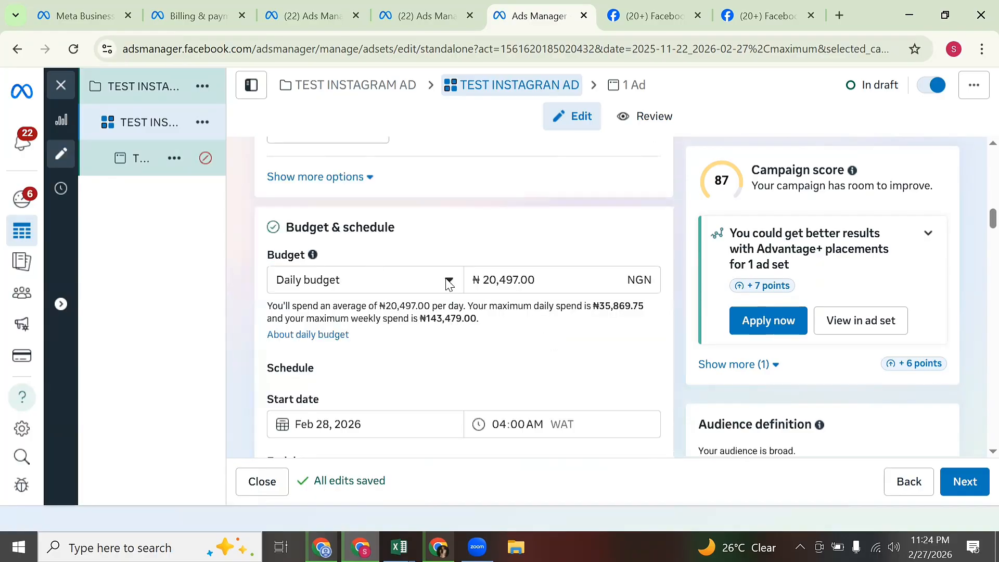
{"action": "left_click", "coordinate": [553, 289]}
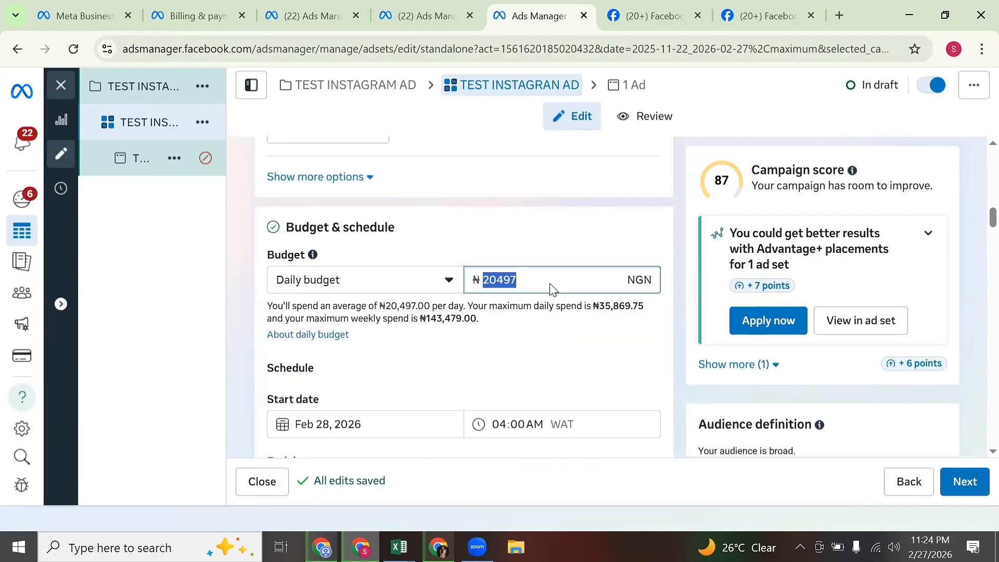
{"action": "type", "text": "3000"}
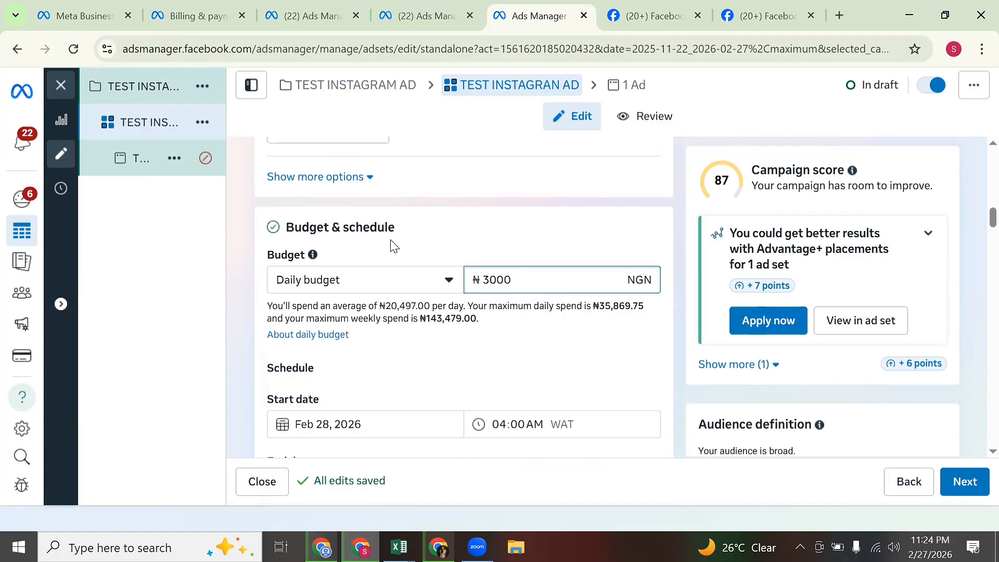
{"action": "left_click", "coordinate": [134, 162]}
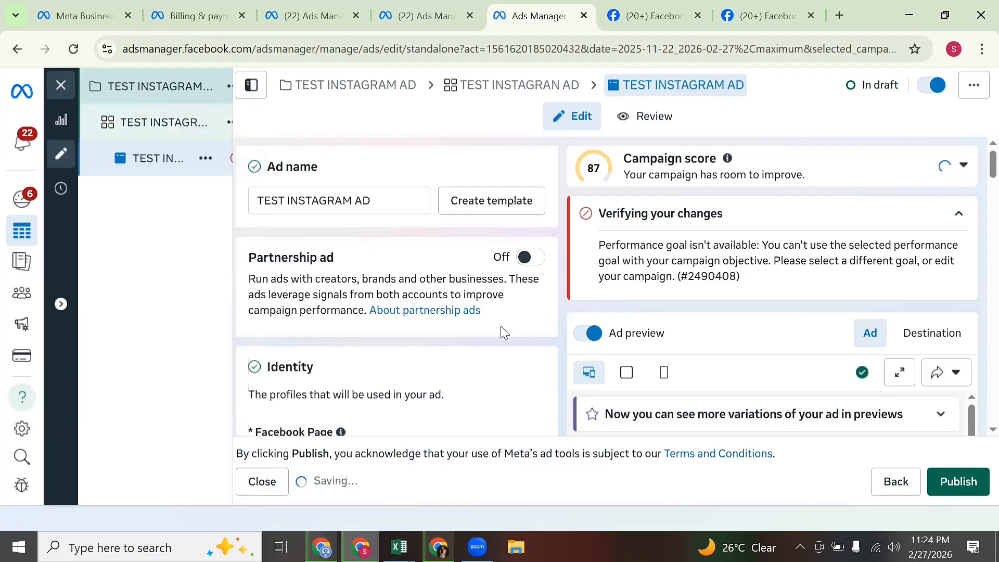
Try publishing the ad and ad set, then view the details of the failure.
{"action": "left_click", "coordinate": [951, 483]}
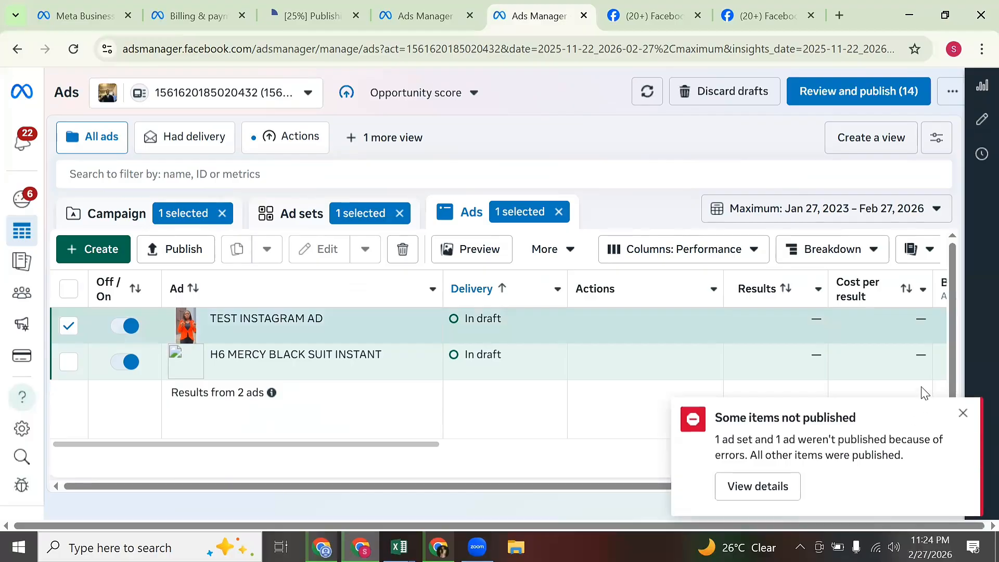
{"action": "left_click", "coordinate": [760, 487]}
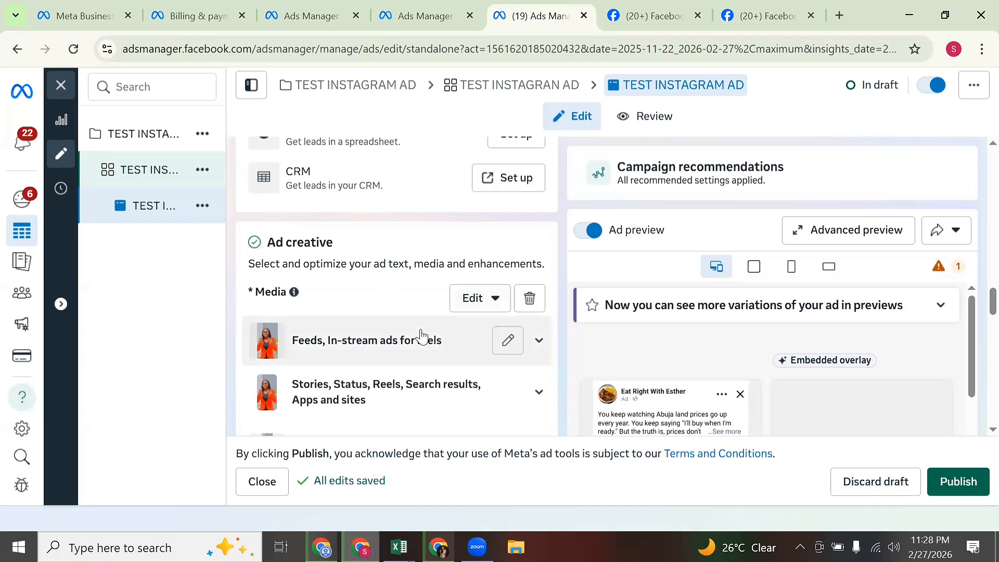
Publish the edited ad set and TEST INSTAGRAM AD, then return to the ads list.
{"action": "scroll", "coordinate": [446, 395], "scroll_direction": "down", "scroll_amount": 5}
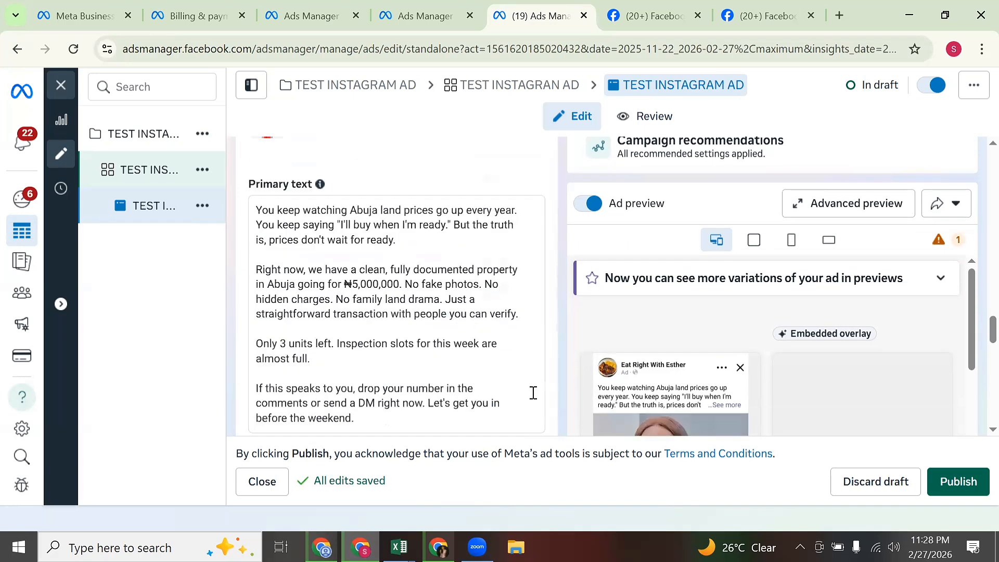
{"action": "scroll", "coordinate": [633, 431], "scroll_direction": "up", "scroll_amount": 2}
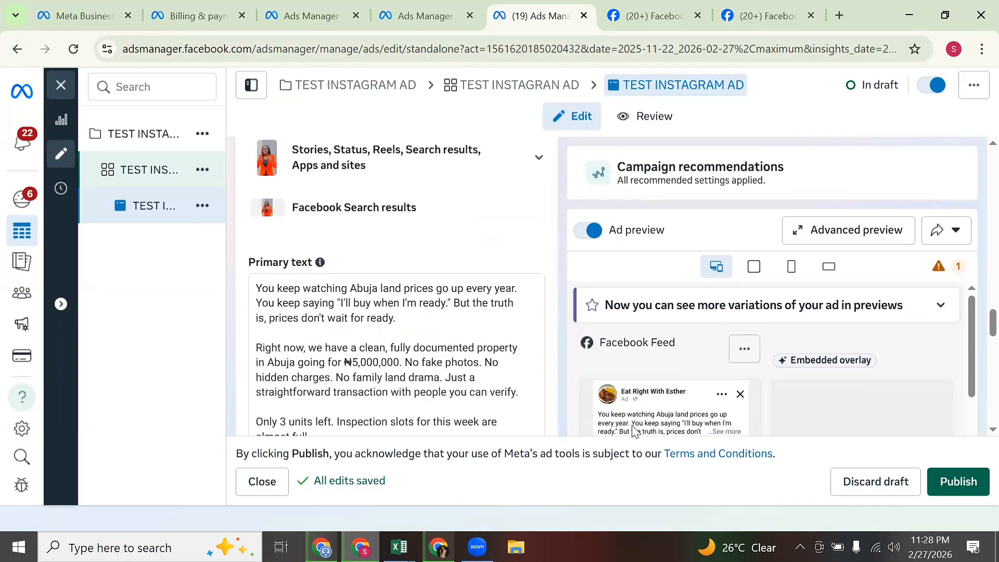
{"action": "scroll", "coordinate": [657, 380], "scroll_direction": "up", "scroll_amount": 10}
{"action": "scroll", "coordinate": [674, 386], "scroll_direction": "down", "scroll_amount": 3}
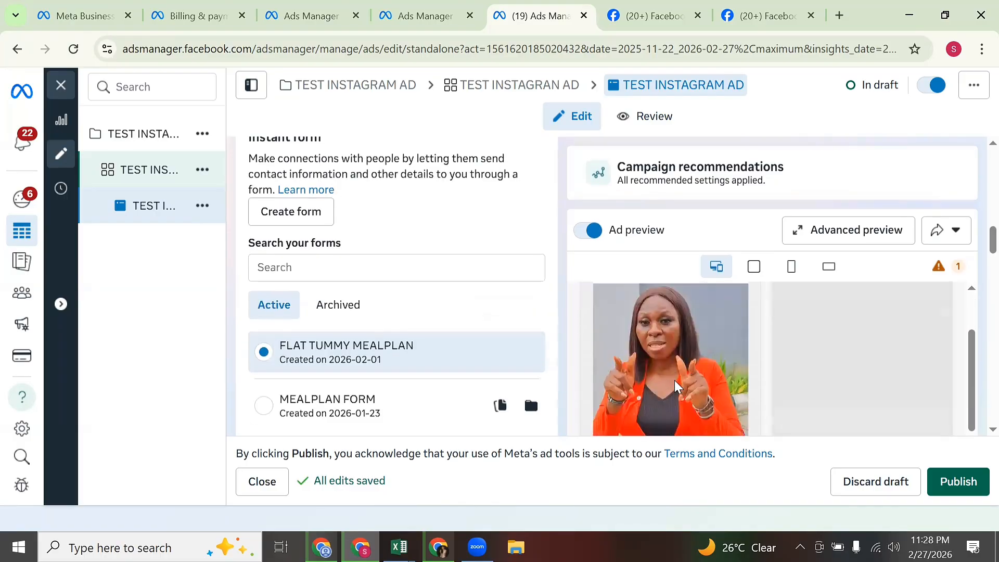
{"action": "scroll", "coordinate": [675, 387], "scroll_direction": "up", "scroll_amount": 5}
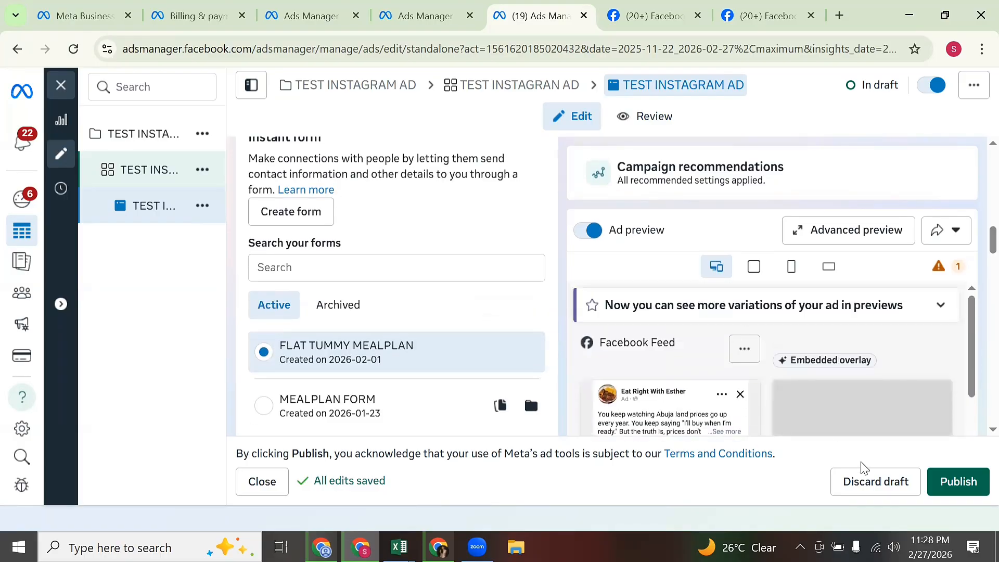
{"action": "left_click", "coordinate": [963, 488]}
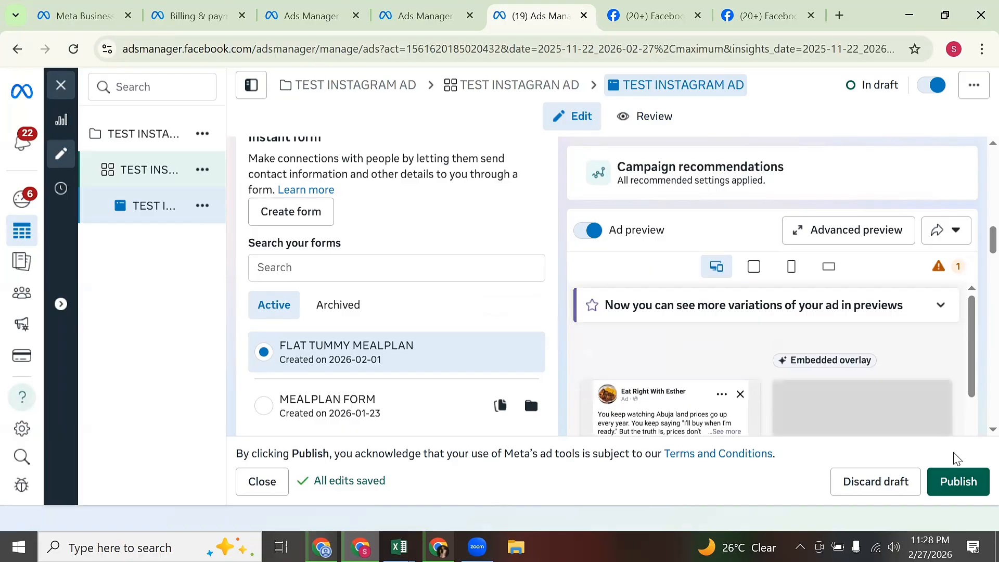
{"action": "left_click", "coordinate": [948, 479]}
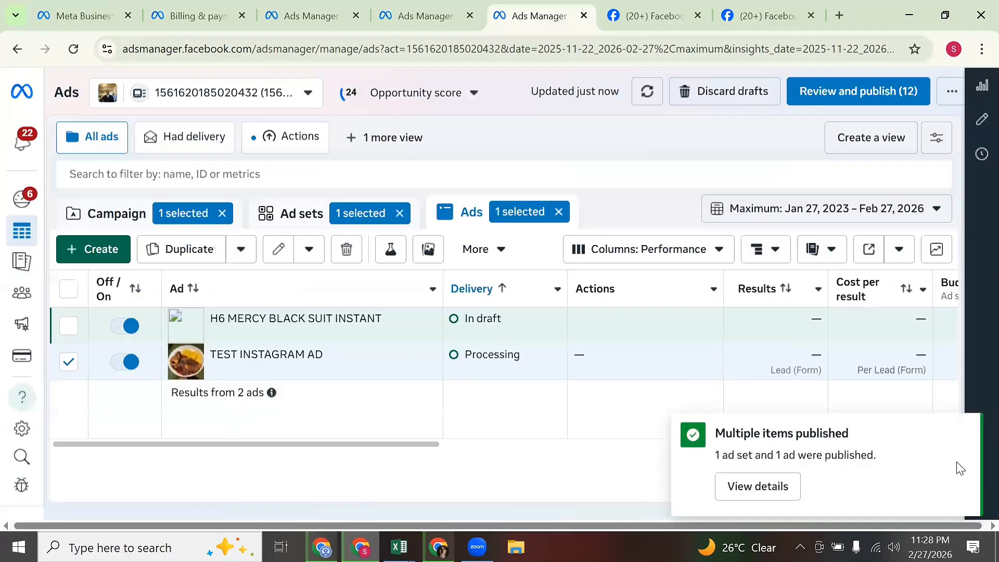
Dismiss the success notice and switch TEST INSTAGRAM AD off.
{"action": "left_click", "coordinate": [964, 435]}
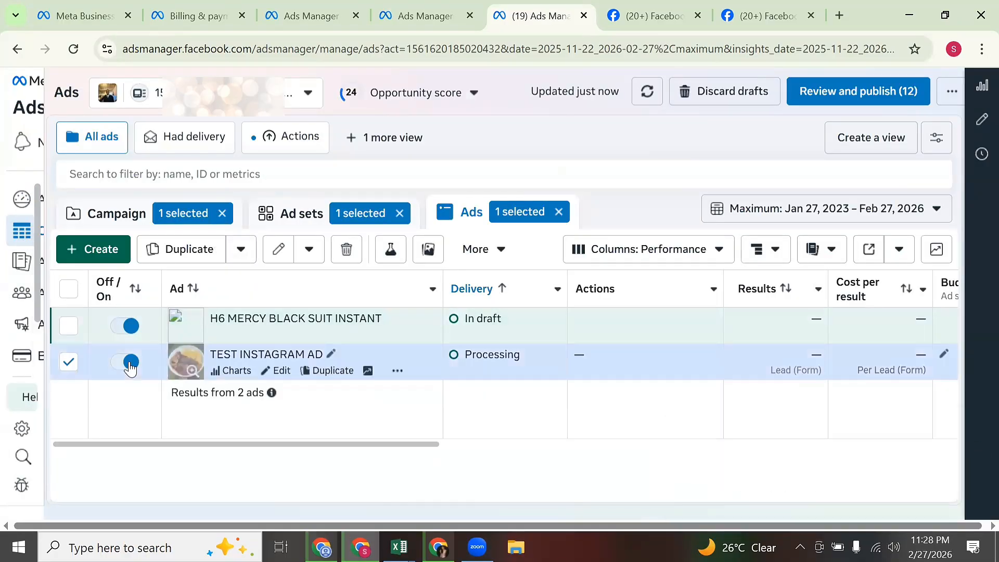
{"action": "mouse_move", "coordinate": [129, 368]}
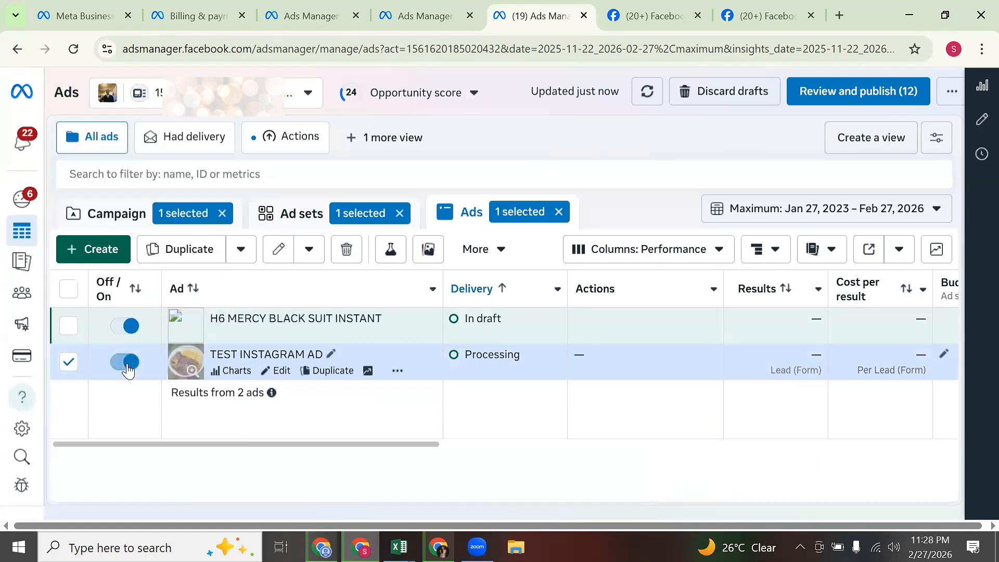
{"action": "left_click", "coordinate": [127, 363]}
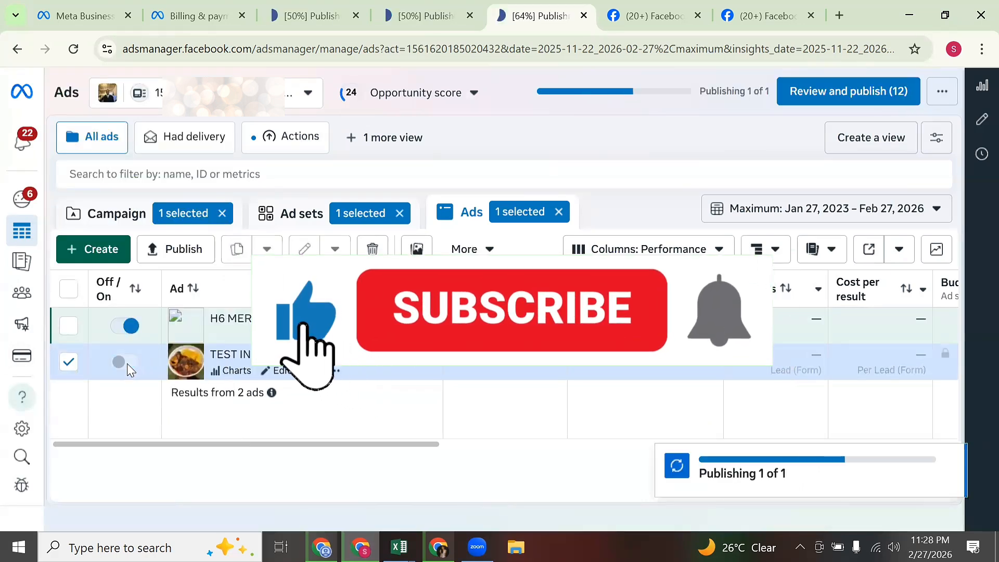